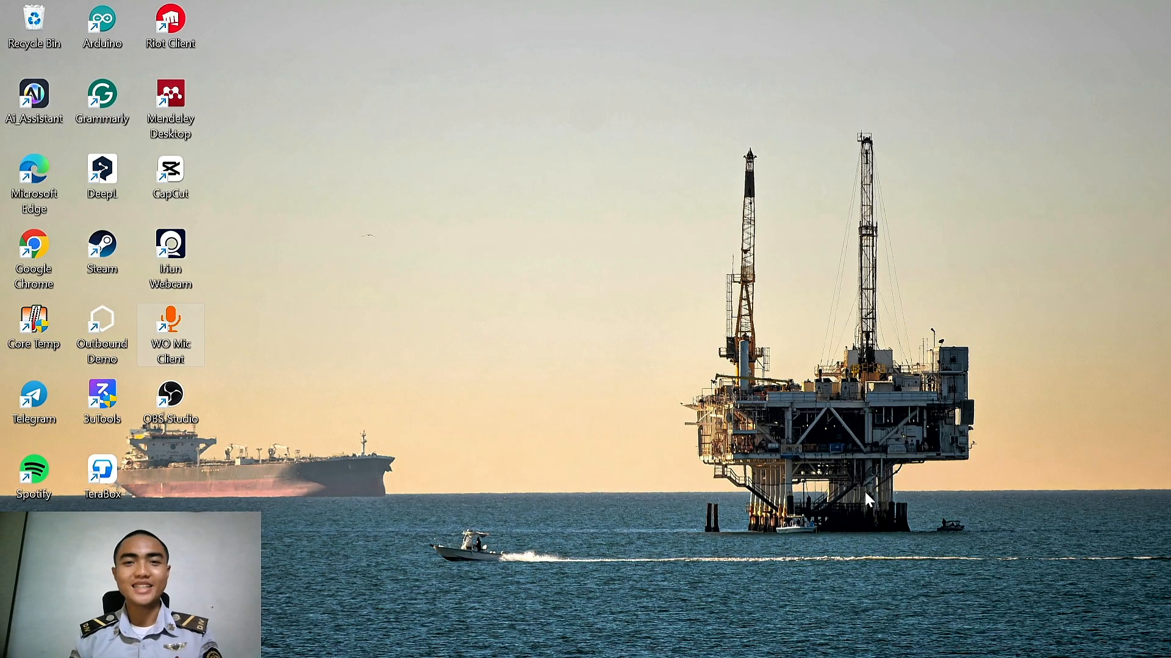
Start Word, create a blank document and maximize its window
click(521, 656)
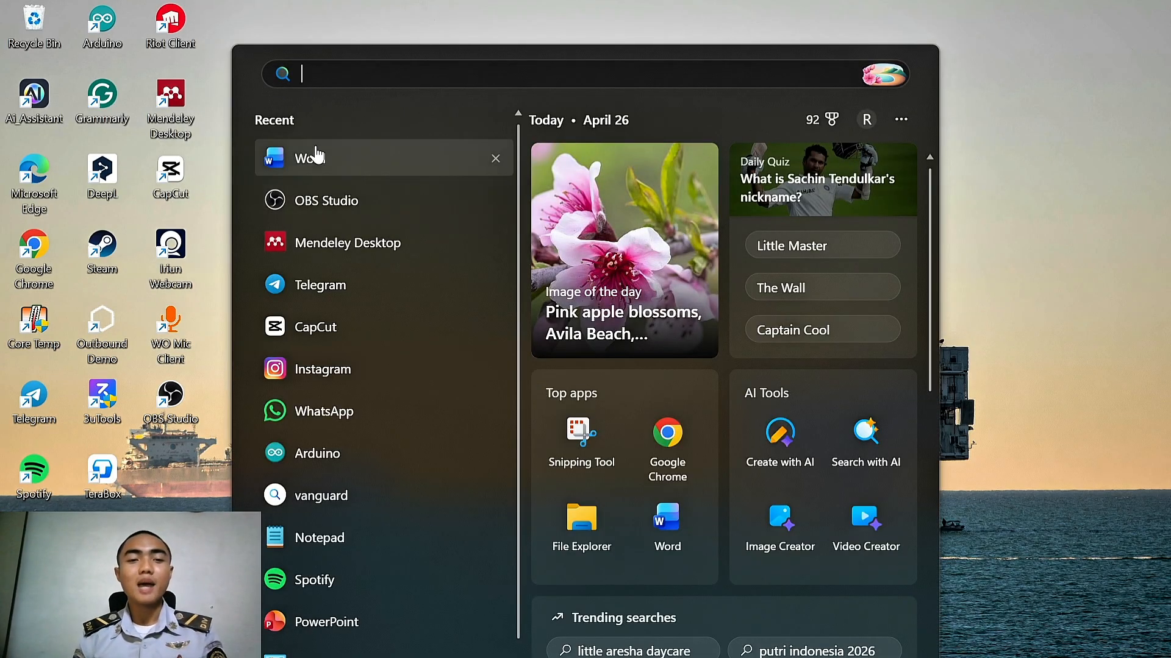
click(299, 159)
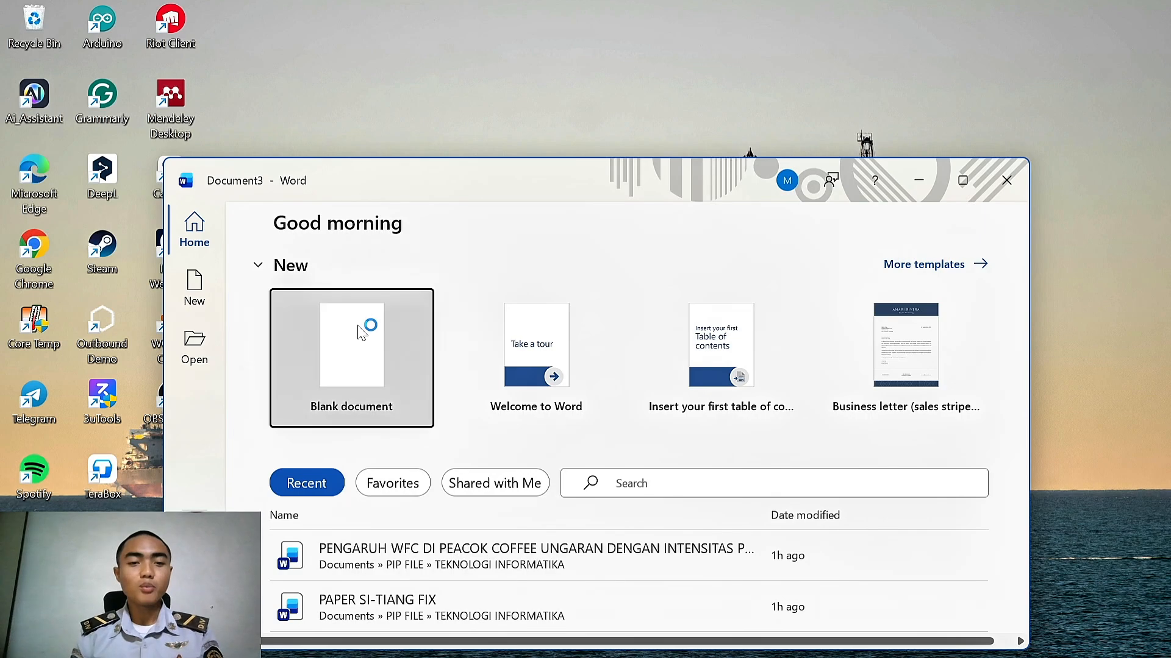
click(366, 323)
click(959, 183)
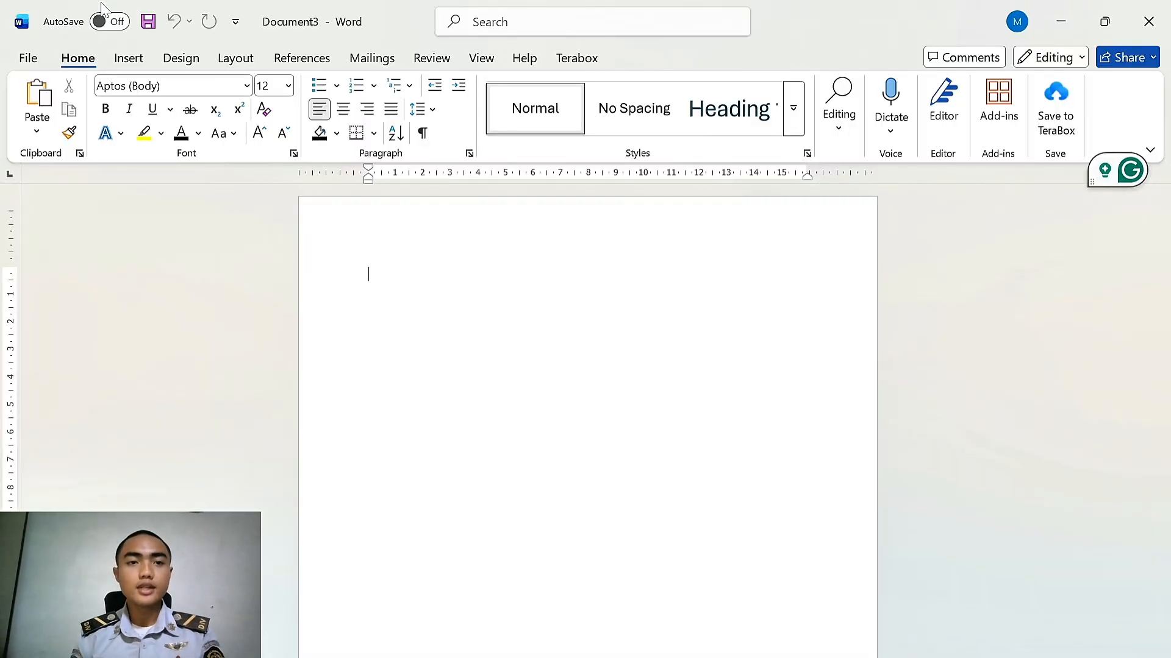
Set custom page margins to 4 cm top and left, 3 cm bottom and right
click(234, 59)
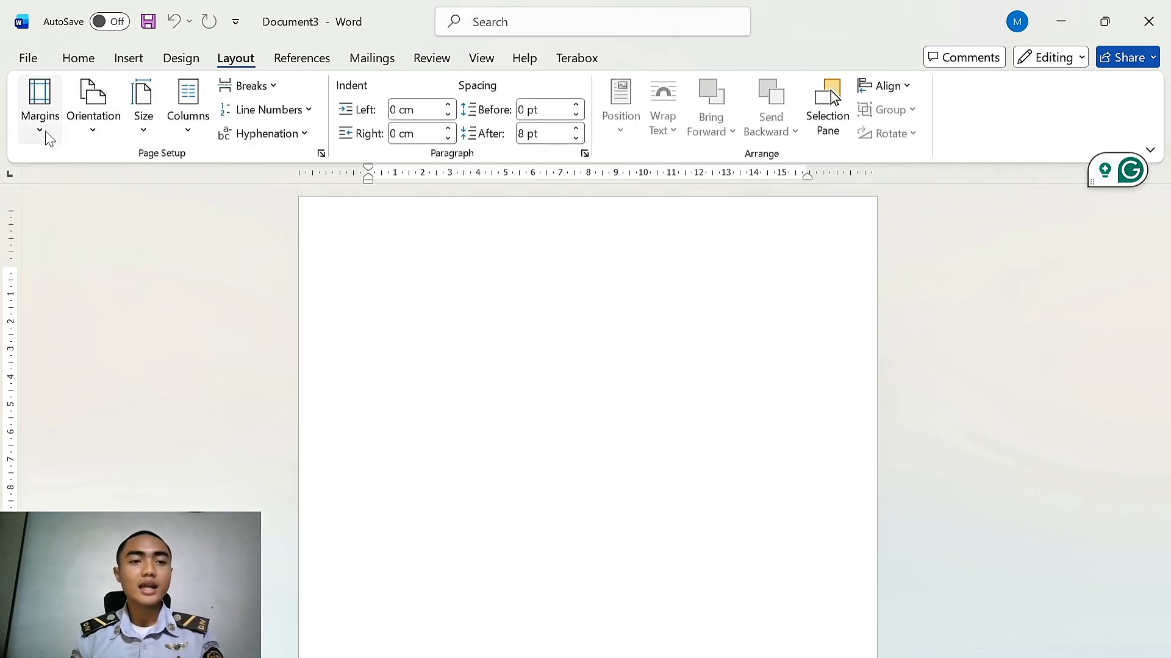
click(48, 139)
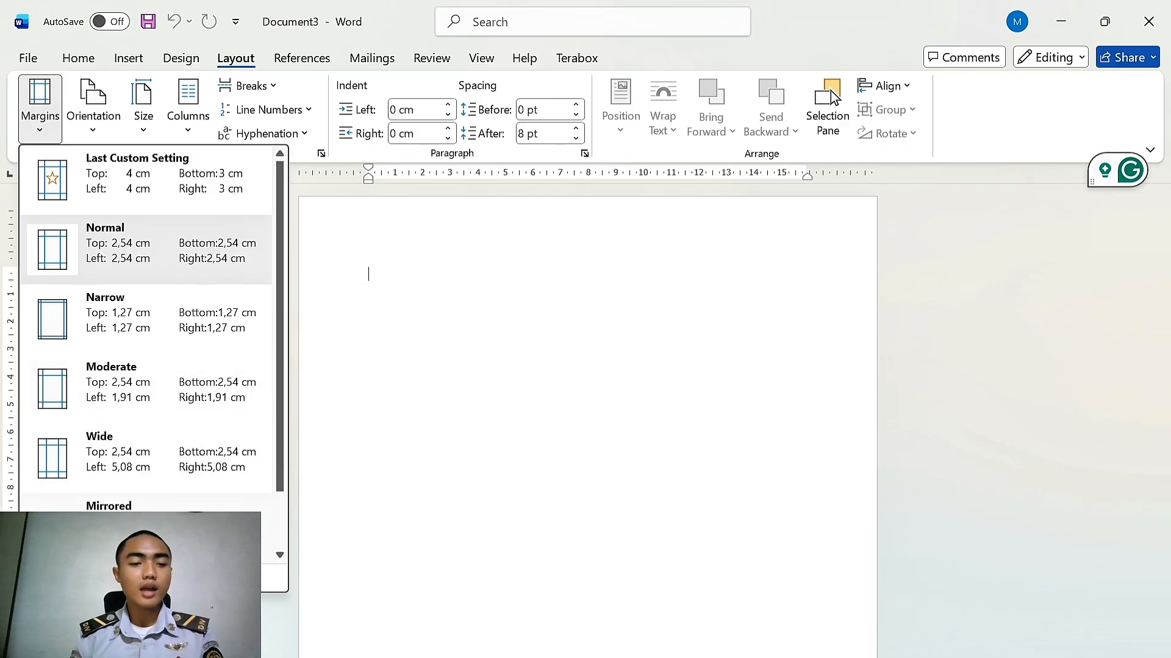
click(170, 578)
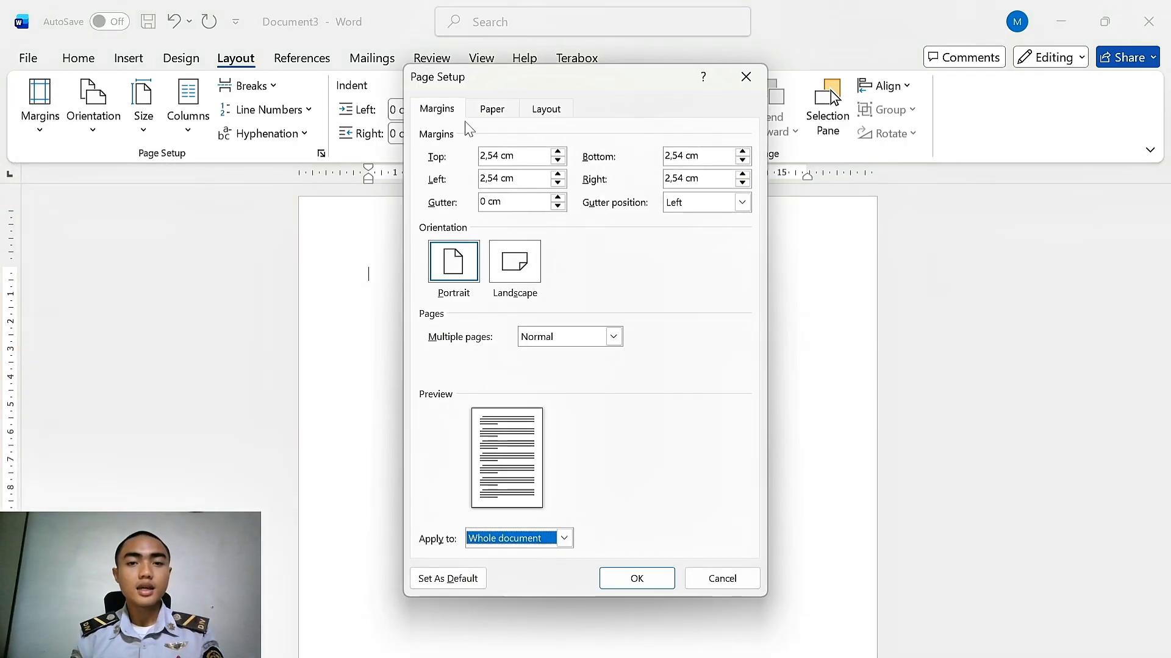
click(497, 156)
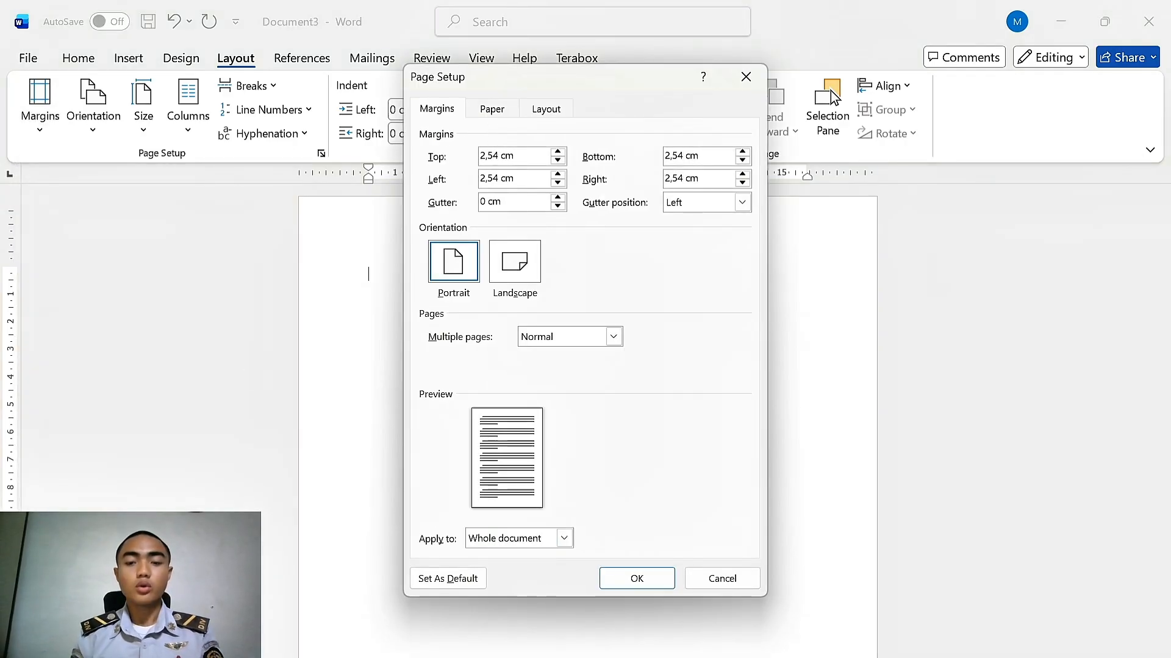
key(BackSpace)
key(BackSpace)
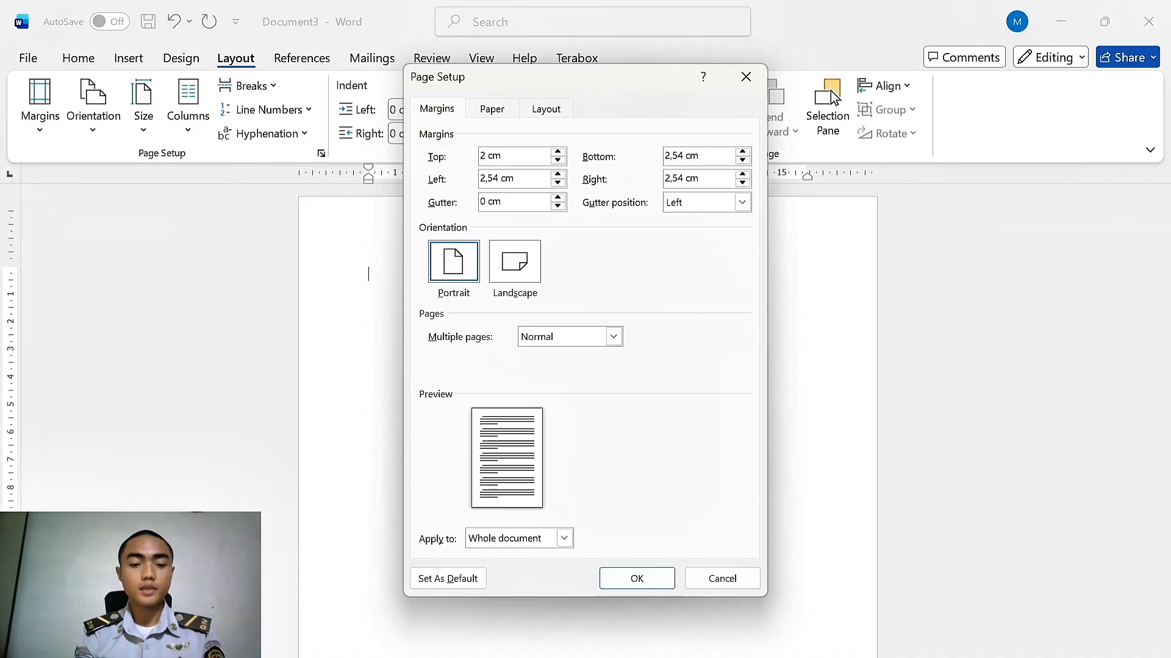
key(BackSpace)
text(4)
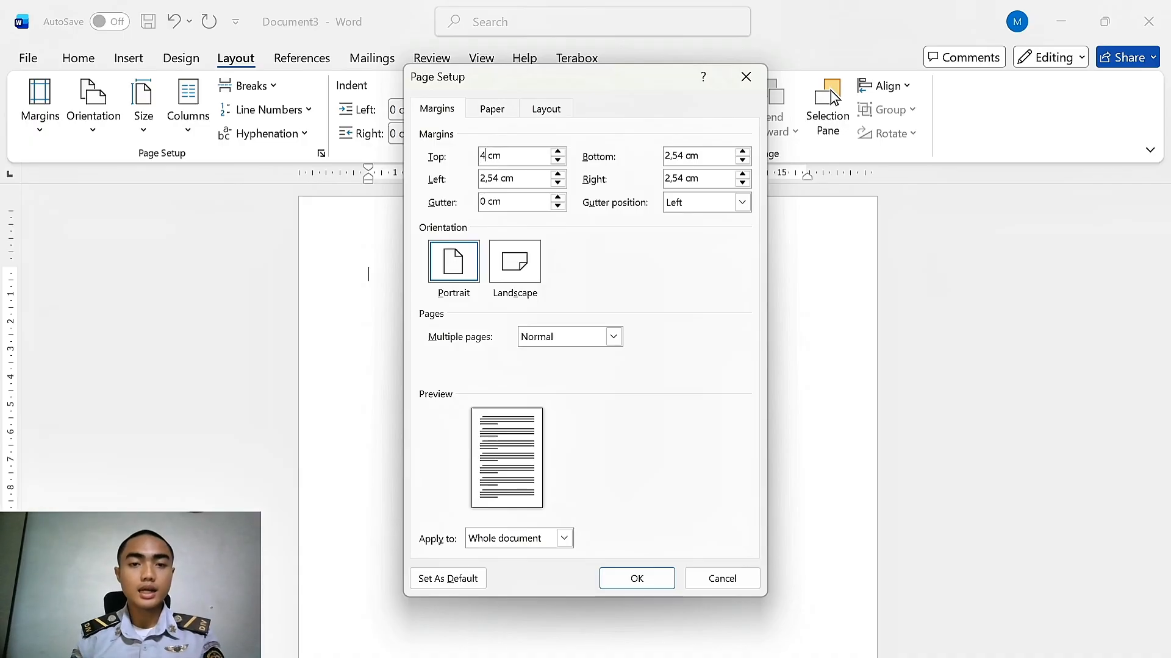
click(497, 178)
key(BackSpace)
key(BackSpace)
key(BackSpace)
key(BackSpace)
text(4)
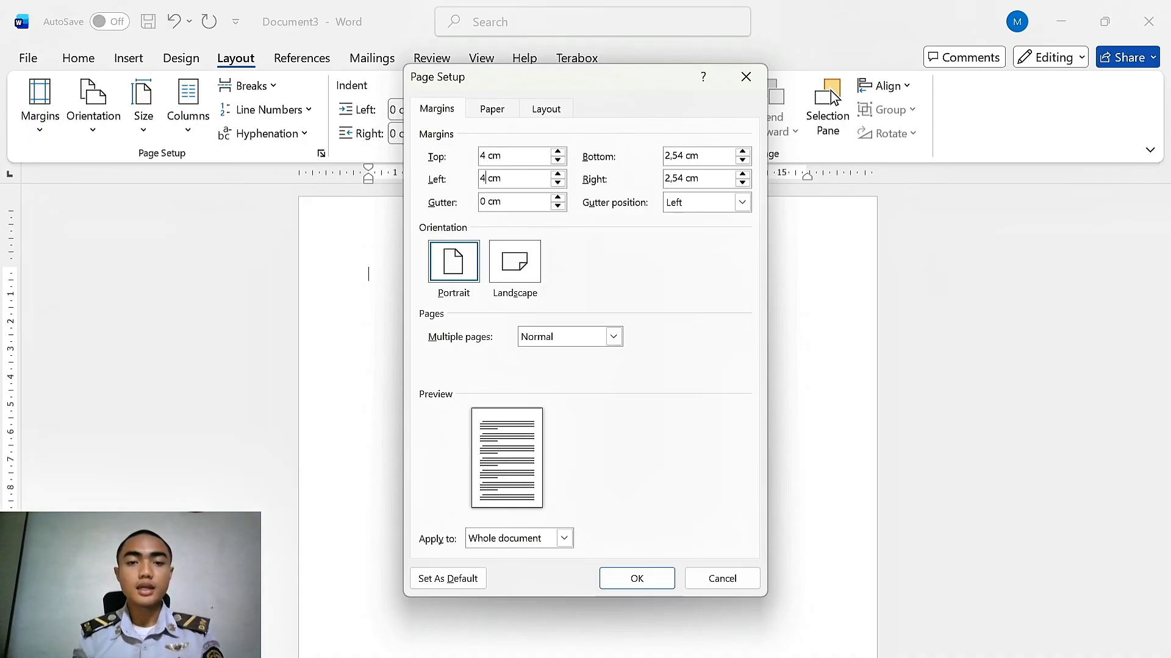
click(683, 157)
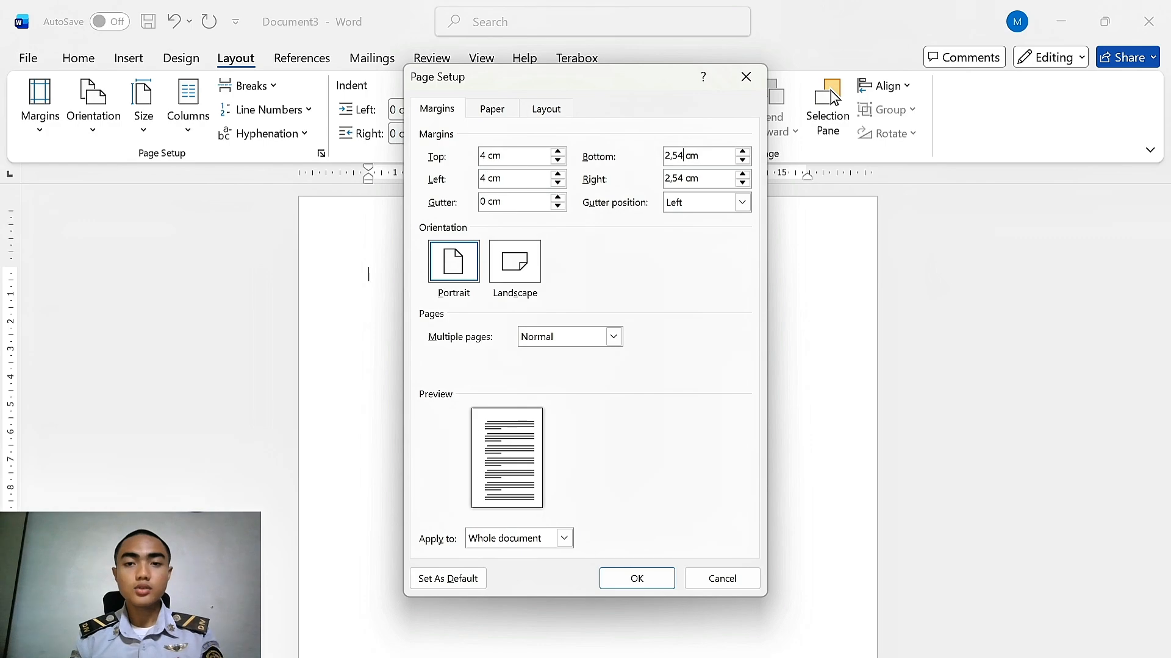
key(BackSpace)
key(BackSpace)
key(BackSpace)
key(BackSpace)
text(3)
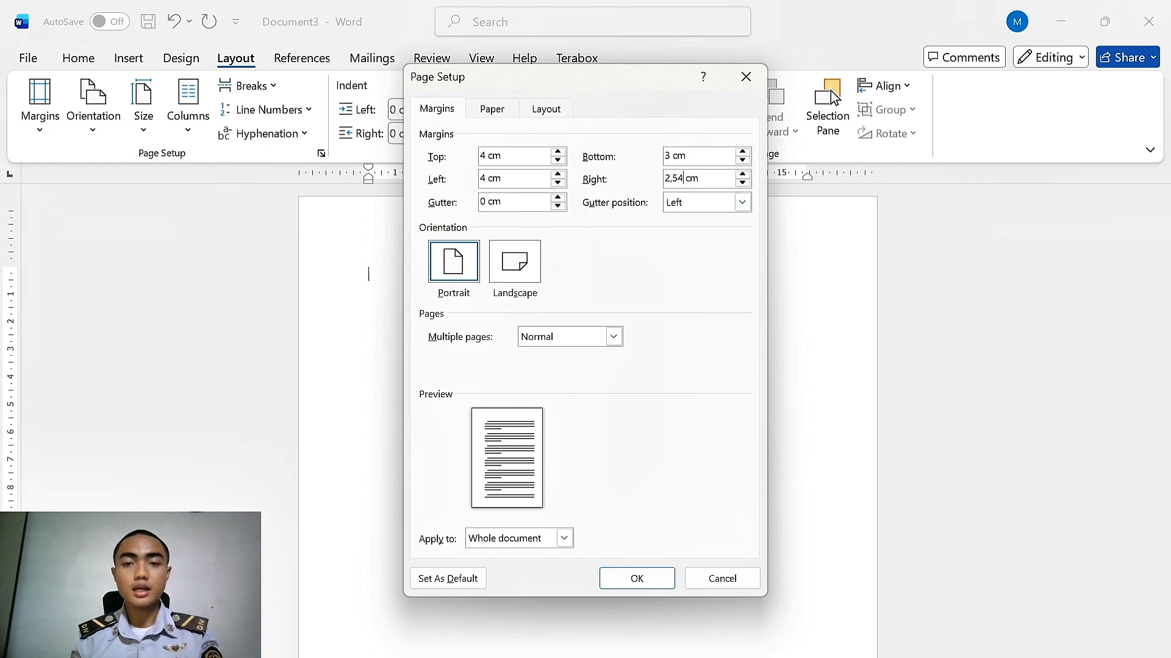
key(BackSpace)
key(BackSpace)
key(BackSpace)
key(BackSpace)
text(3)
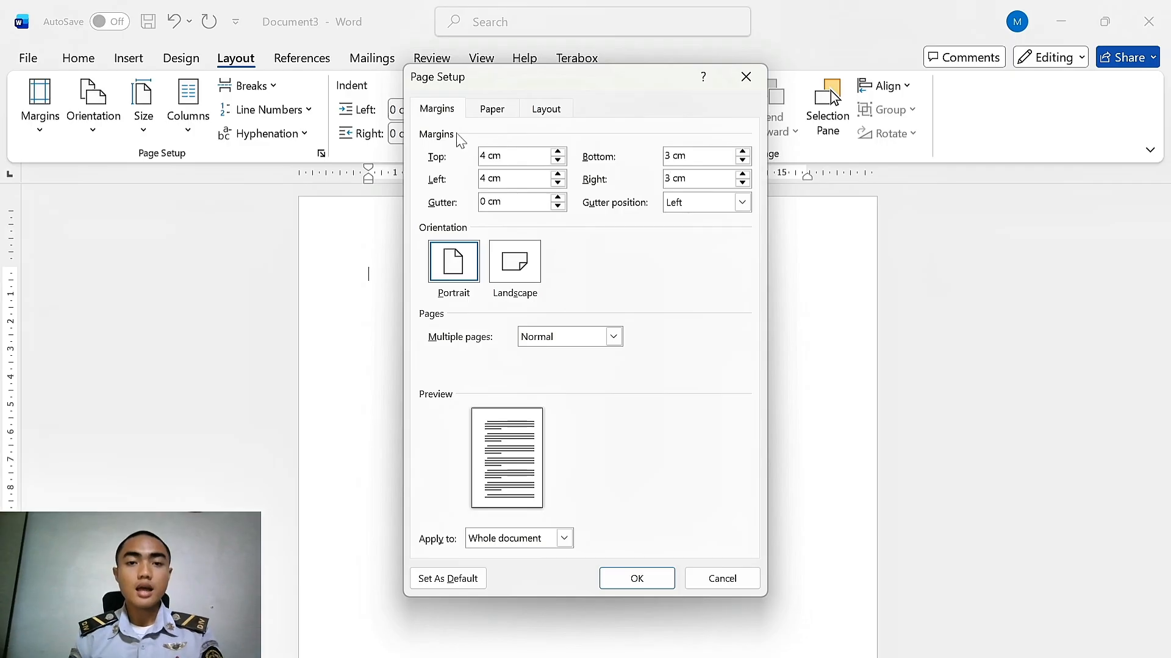
Set the paper height to 28 cm and apply the page setup
click(505, 113)
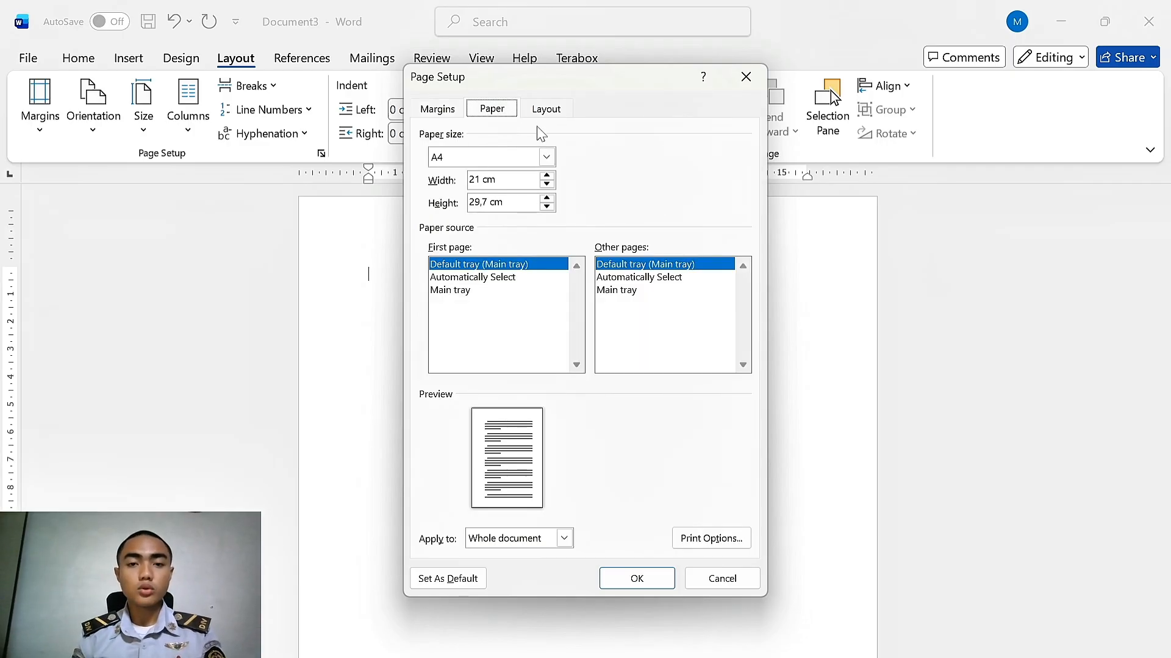
click(482, 203)
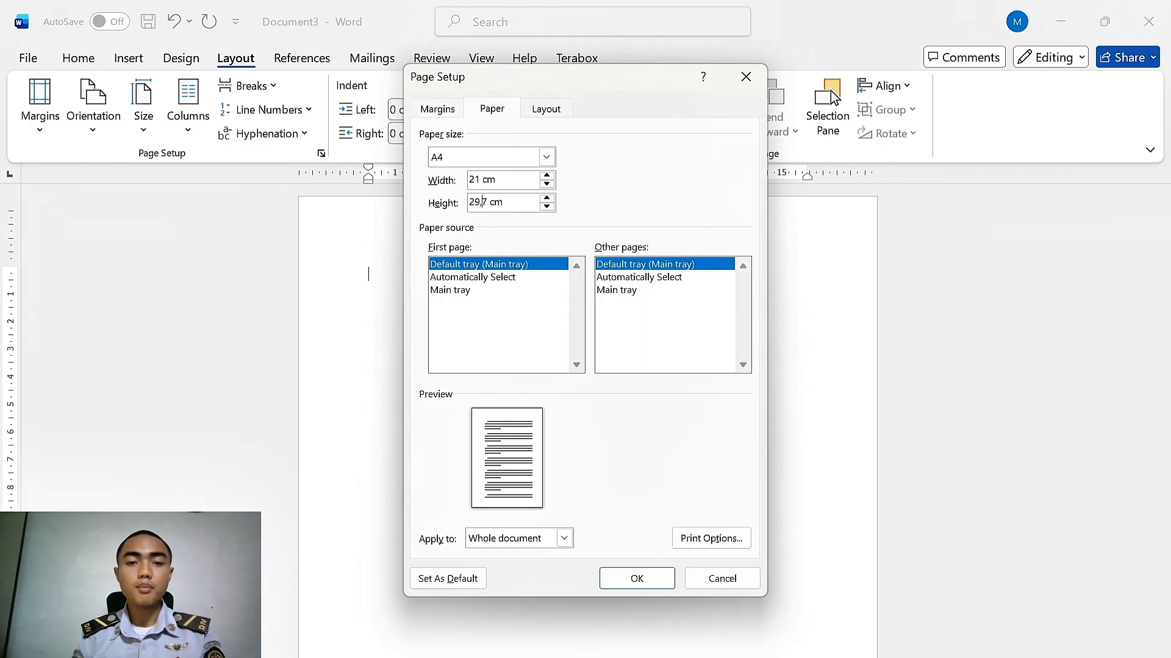
key(BackSpace)
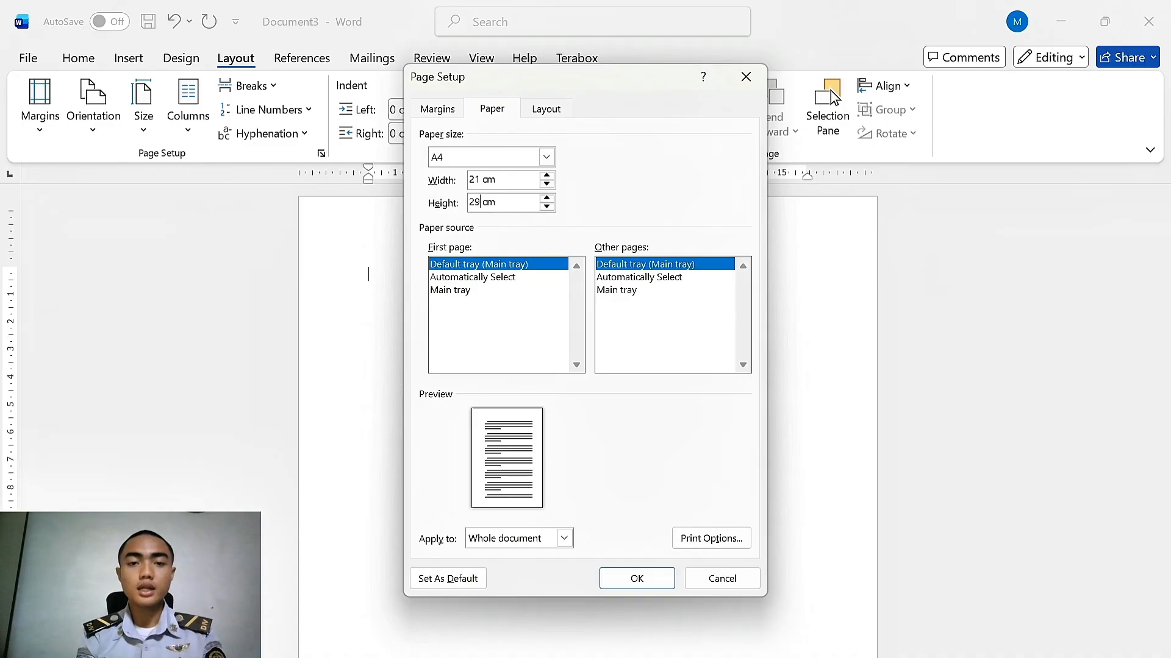
text(8)
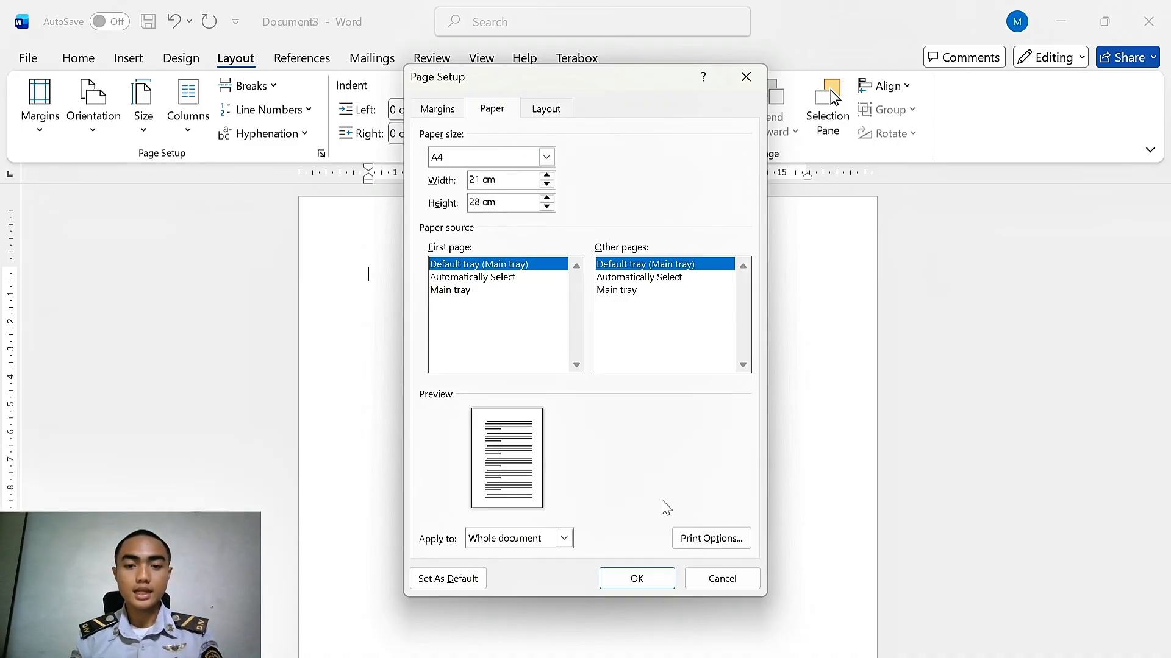
click(636, 578)
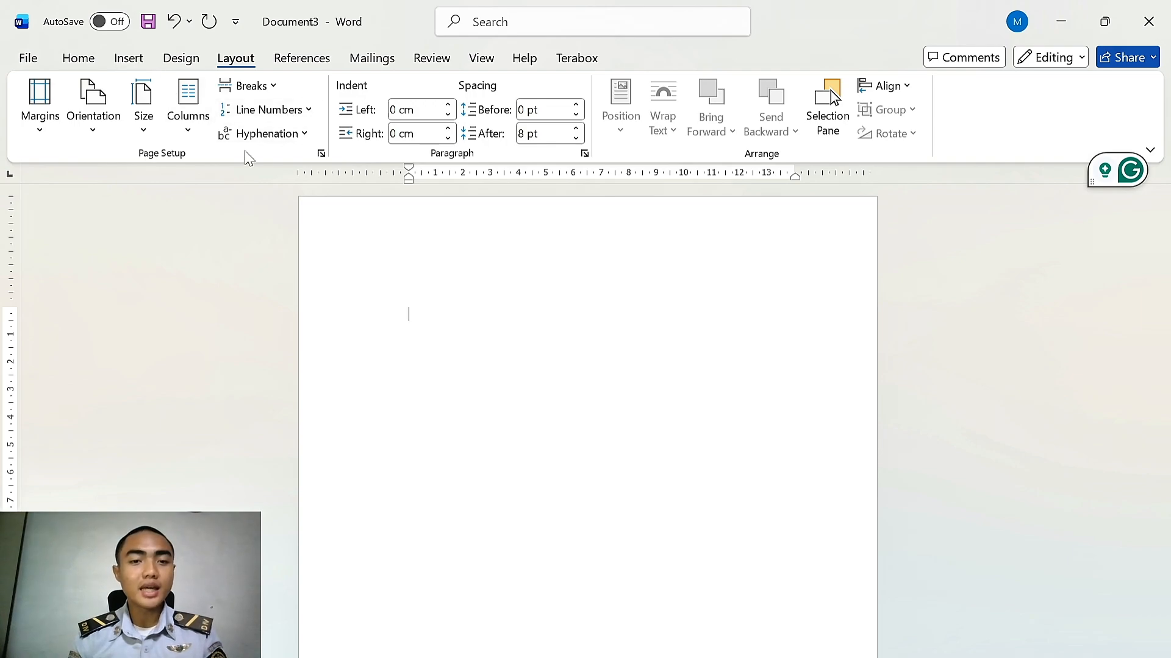
Open the header and draw a rectangle in it, about 6.5 cm high and 8.2 cm wide
click(128, 58)
double_click(408, 238)
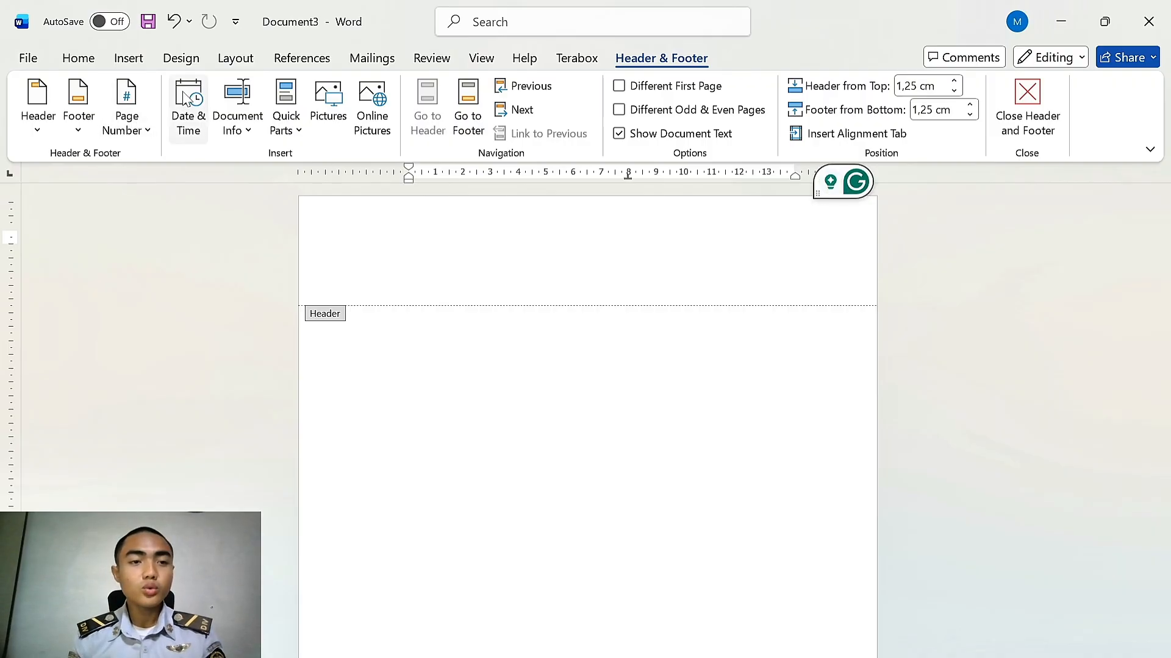
click(128, 58)
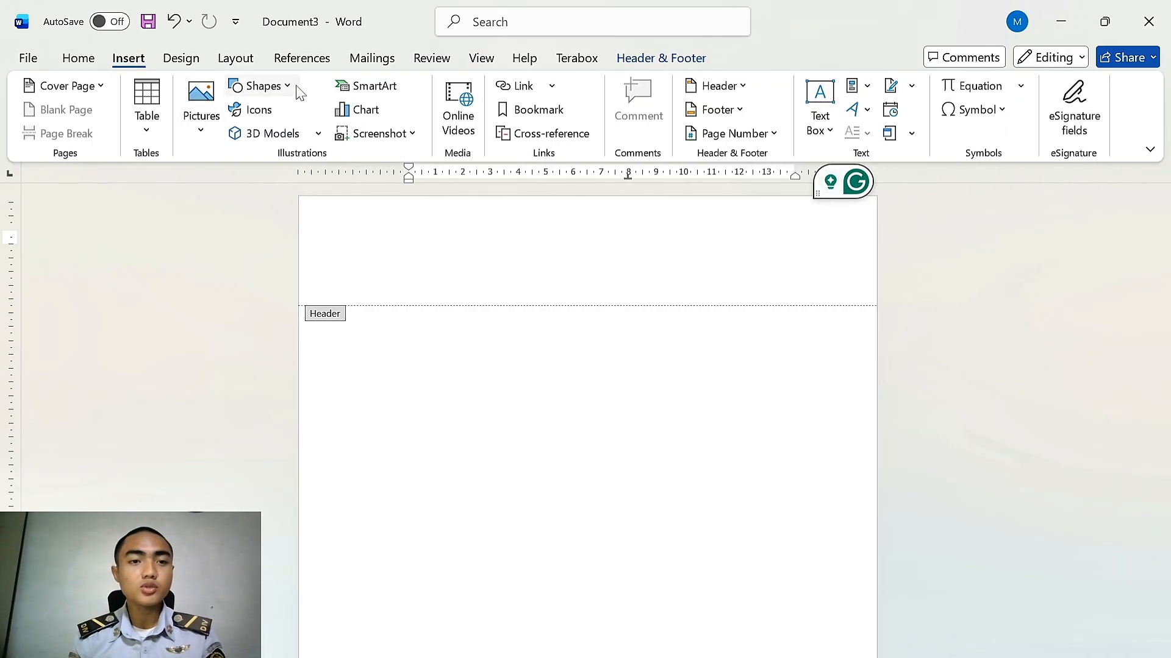
click(263, 86)
click(240, 269)
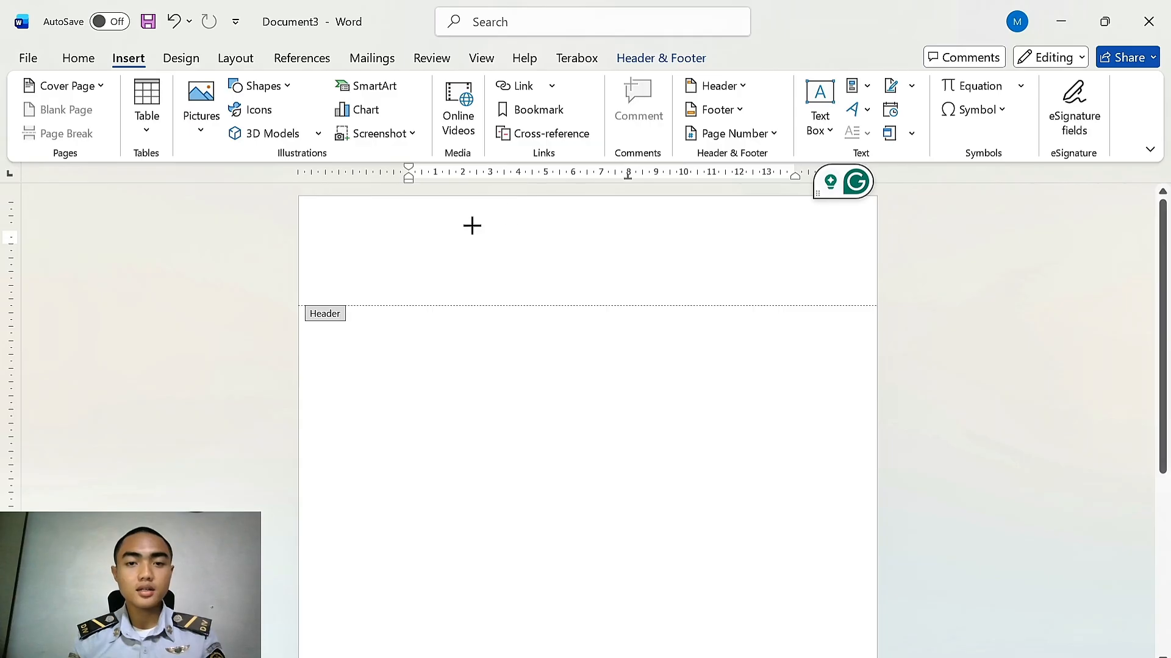
mouse_move(472, 224)
mouse_down()
mouse_move(679, 360)
mouse_move(711, 397)
mouse_move(699, 406)
mouse_up()
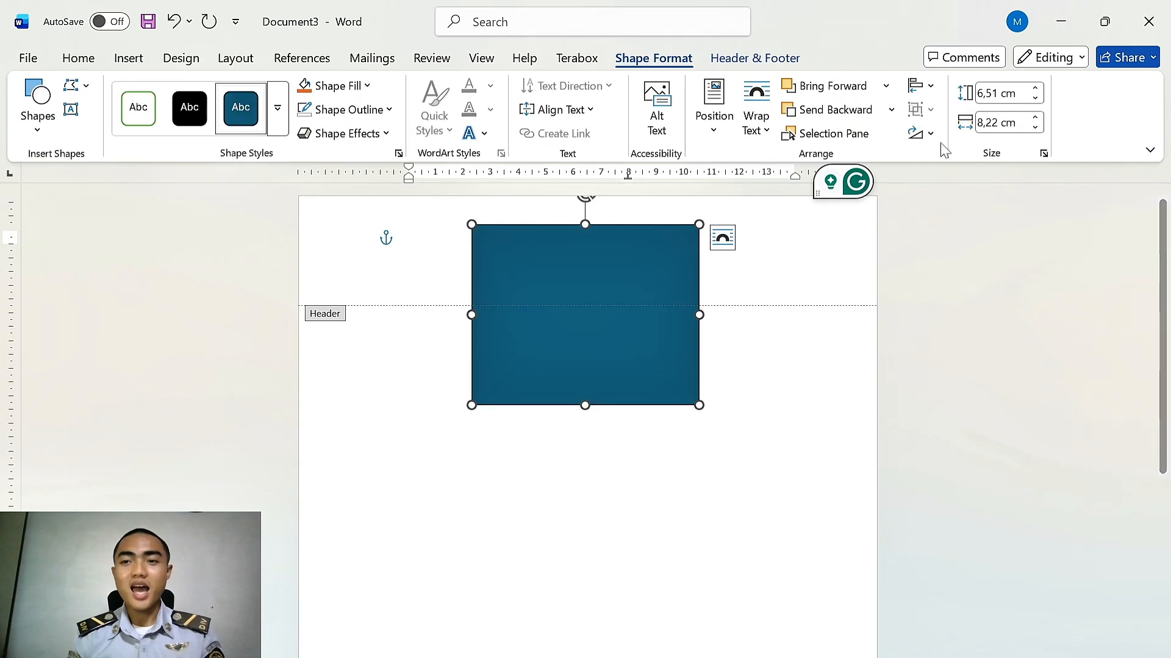
Resize the rectangle to 10.5 cm high and 12 cm wide
click(998, 92)
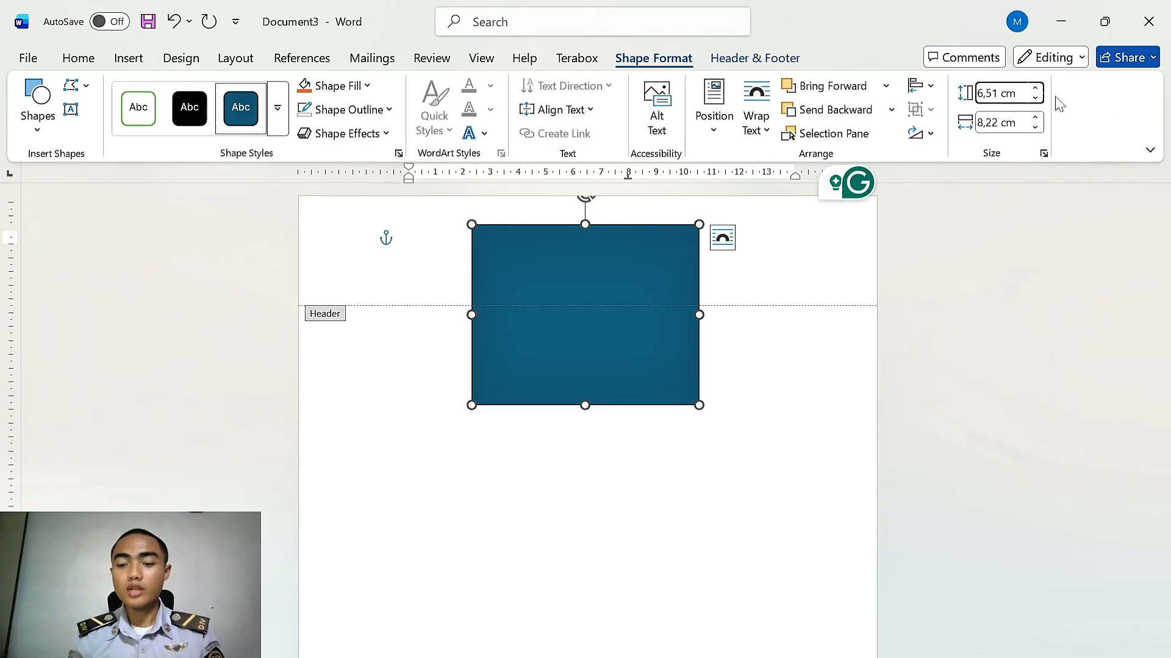
key(BackSpace)
key(BackSpace)
key(BackSpace)
key(BackSpace)
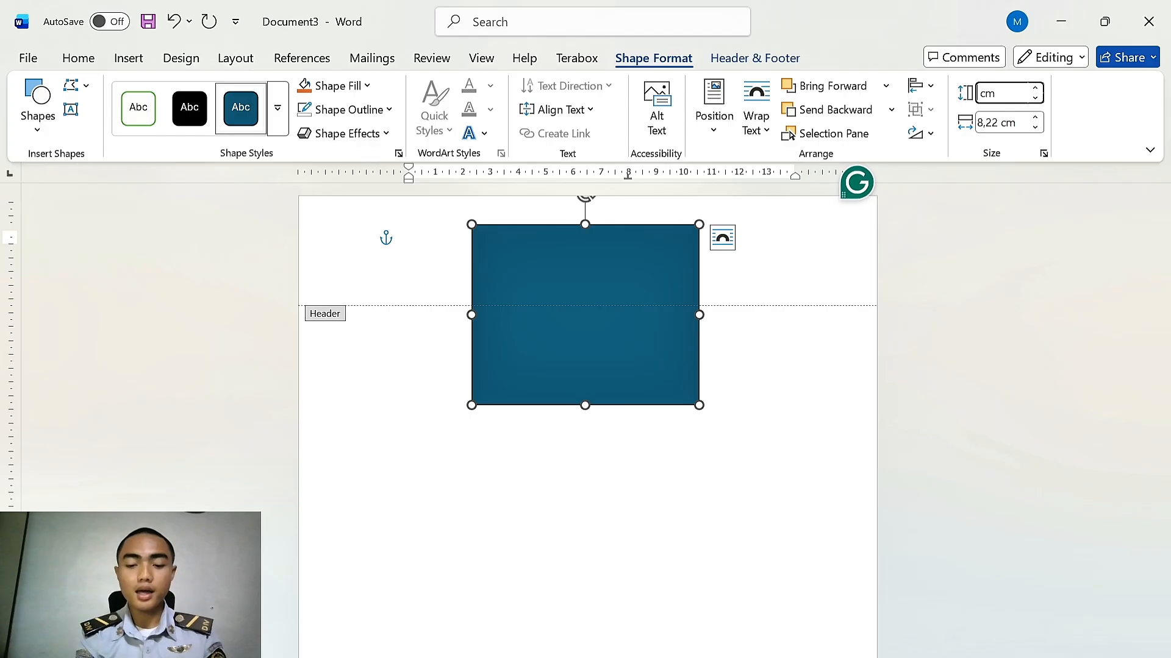
text(10,5)
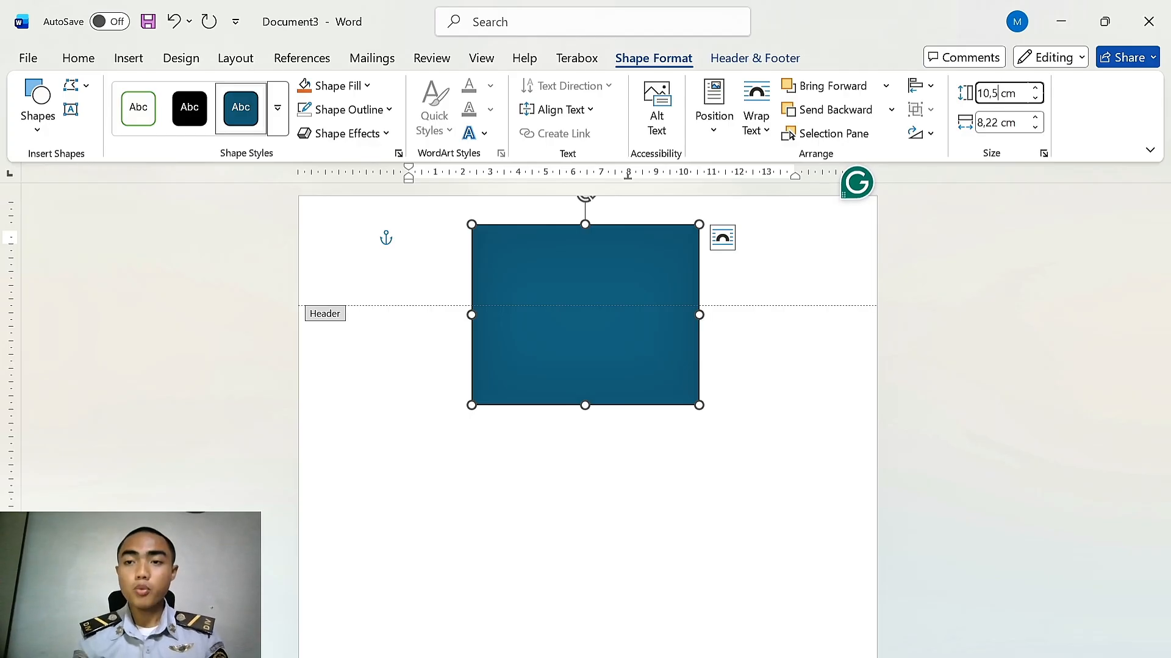
key(Tab)
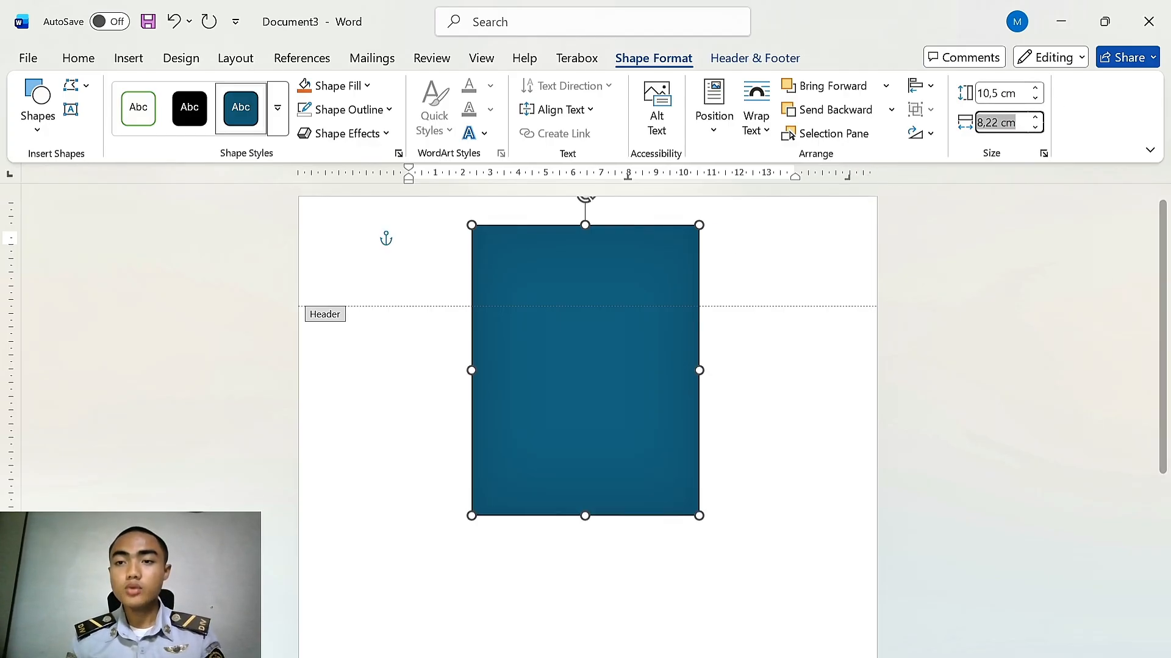
key(Right)
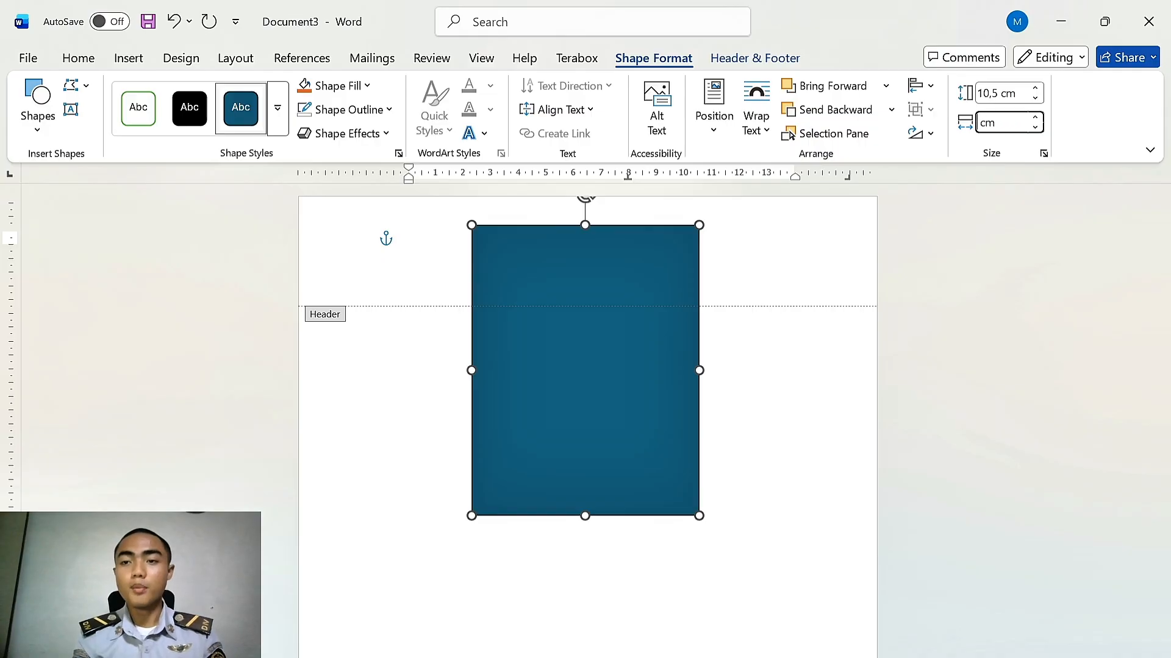
text(12)
key(Return)
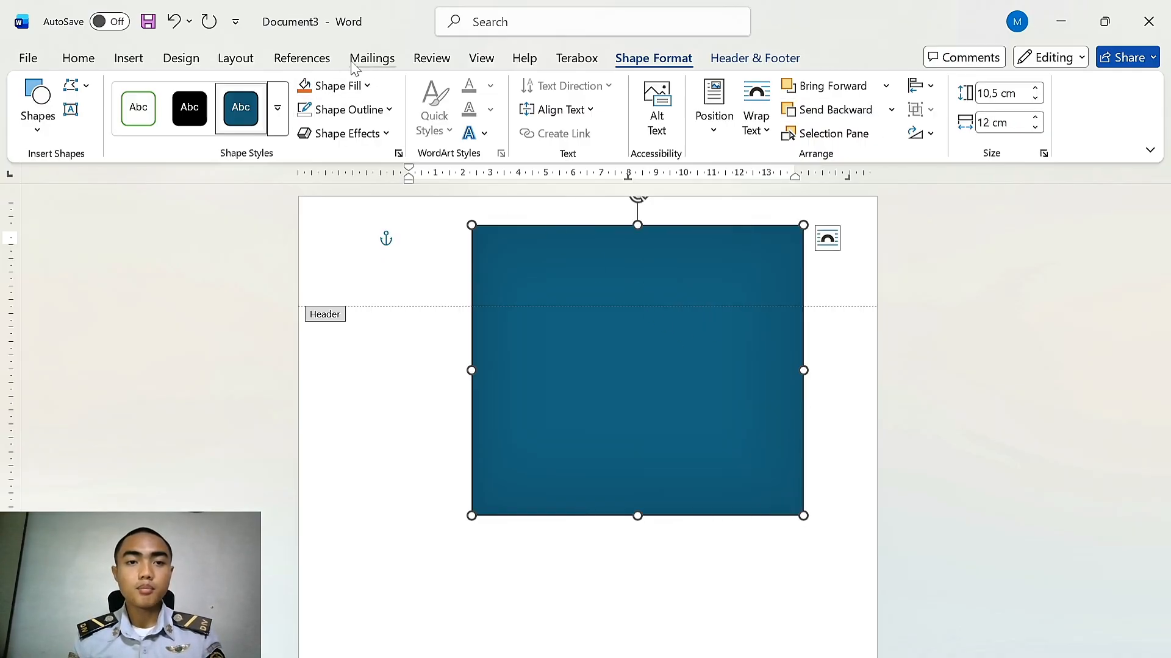
Fill the rectangle with the picture file 'logo pip fix' from the Pictures folder
click(369, 87)
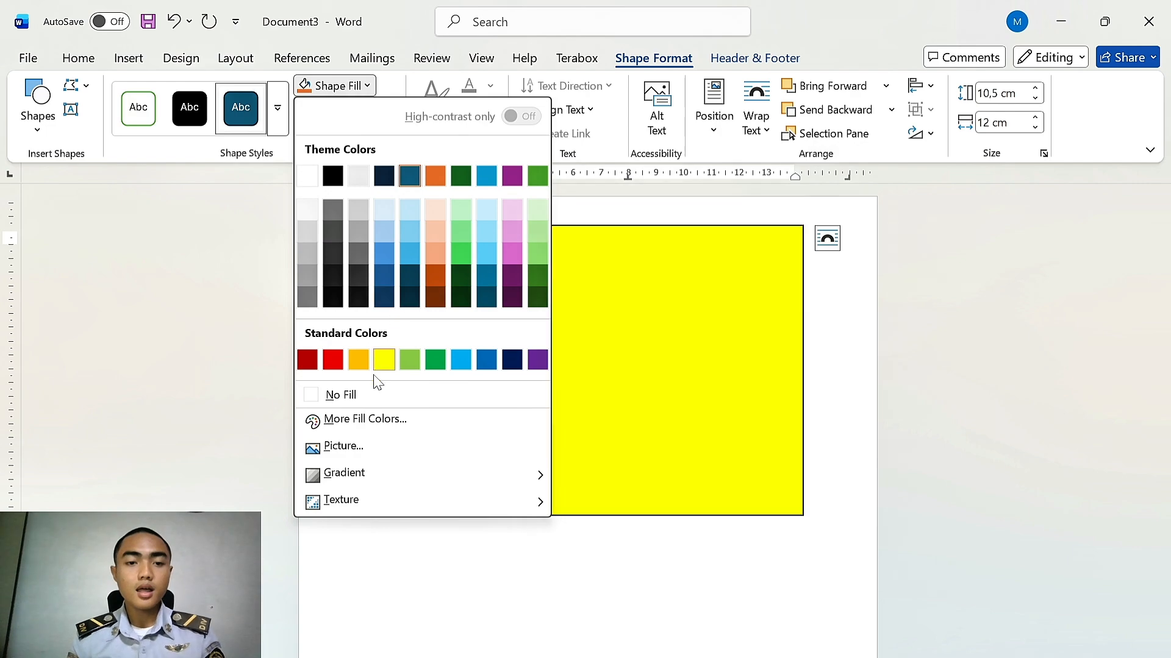
click(343, 447)
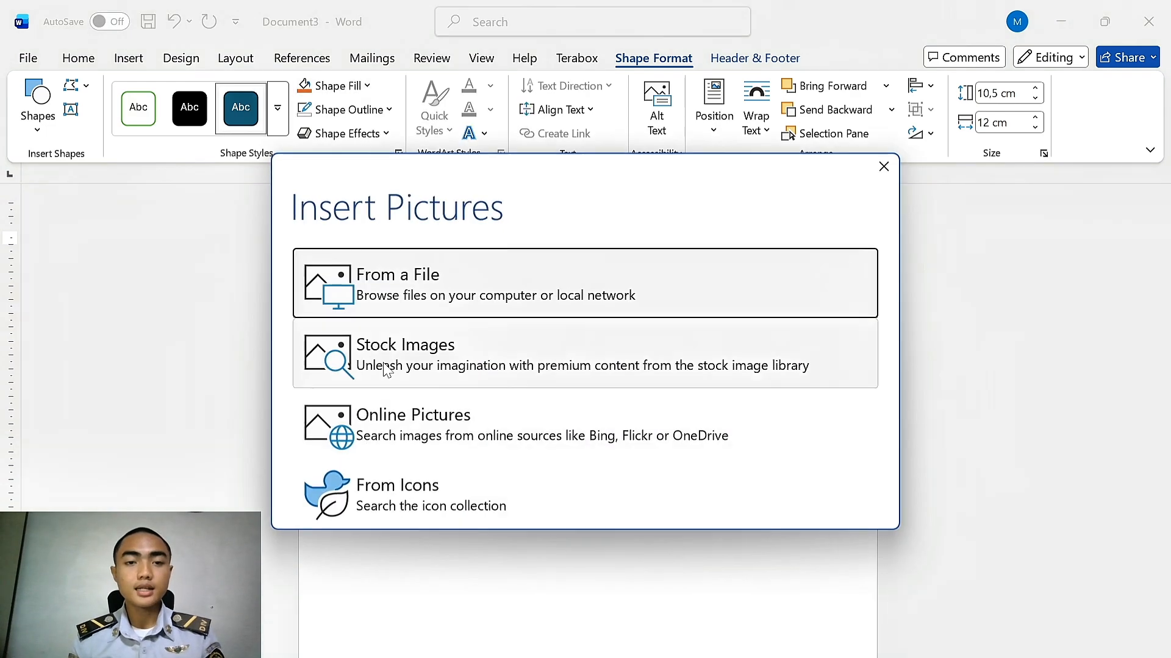
click(388, 270)
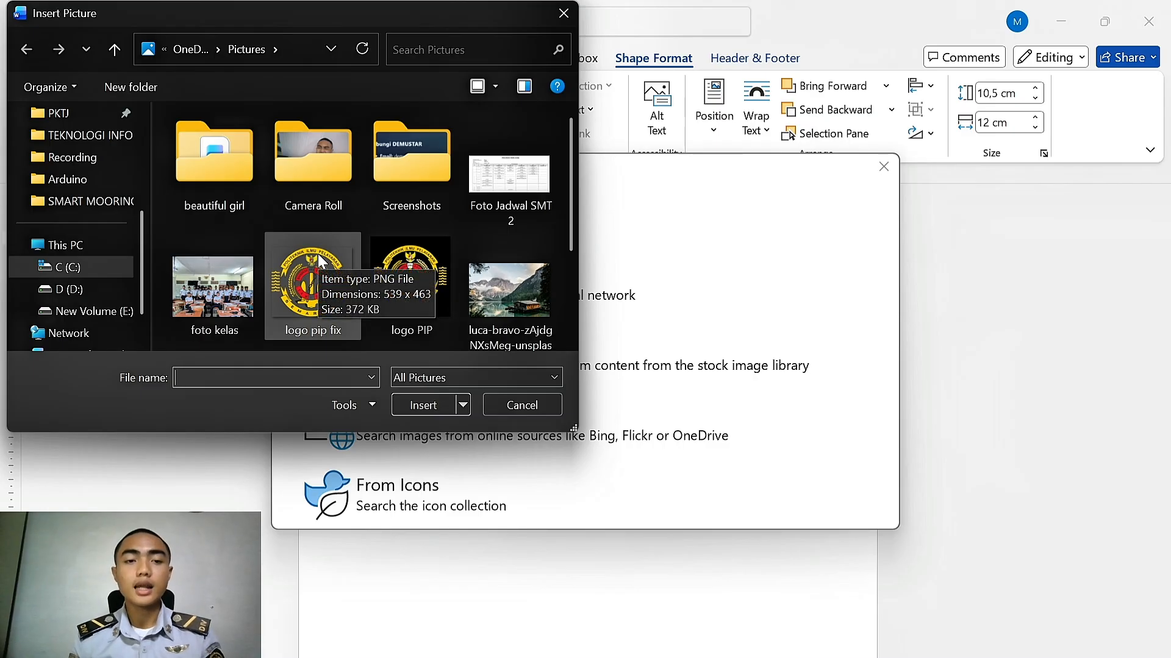
double_click(312, 305)
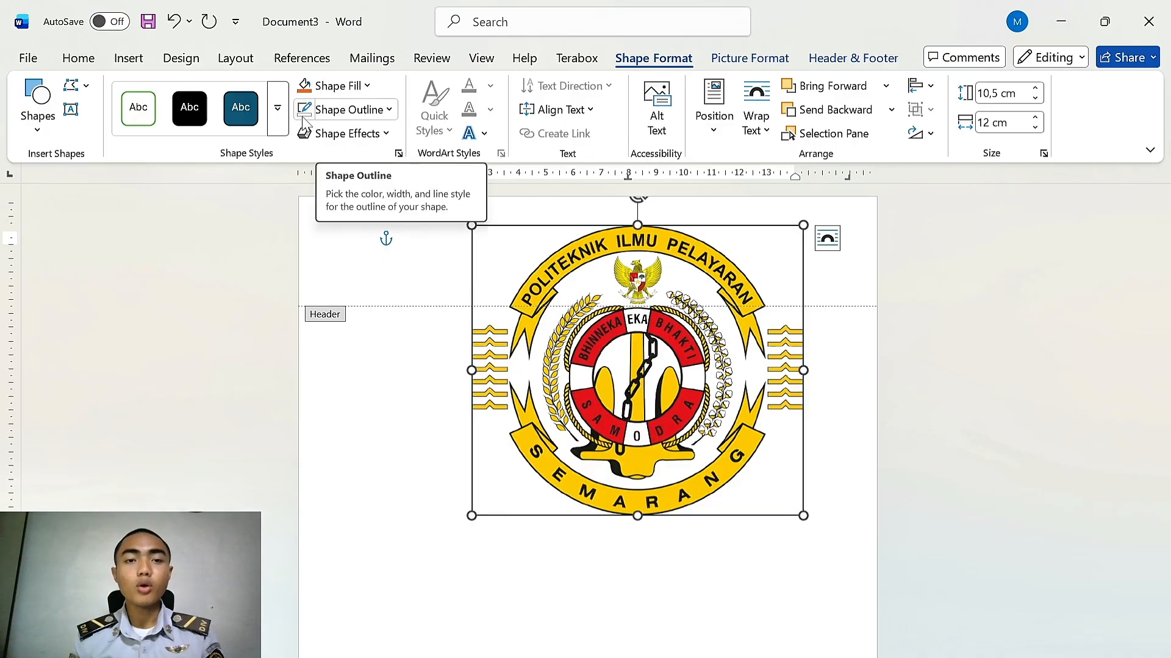
Remove the outline from the logo rectangle
click(389, 110)
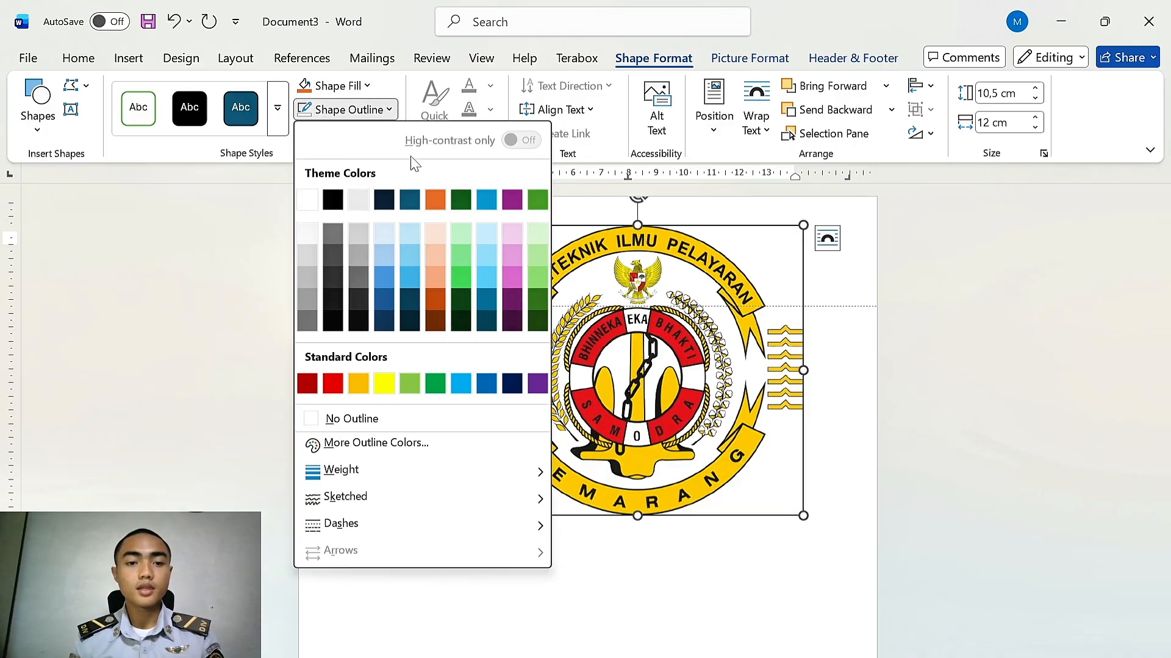
click(369, 422)
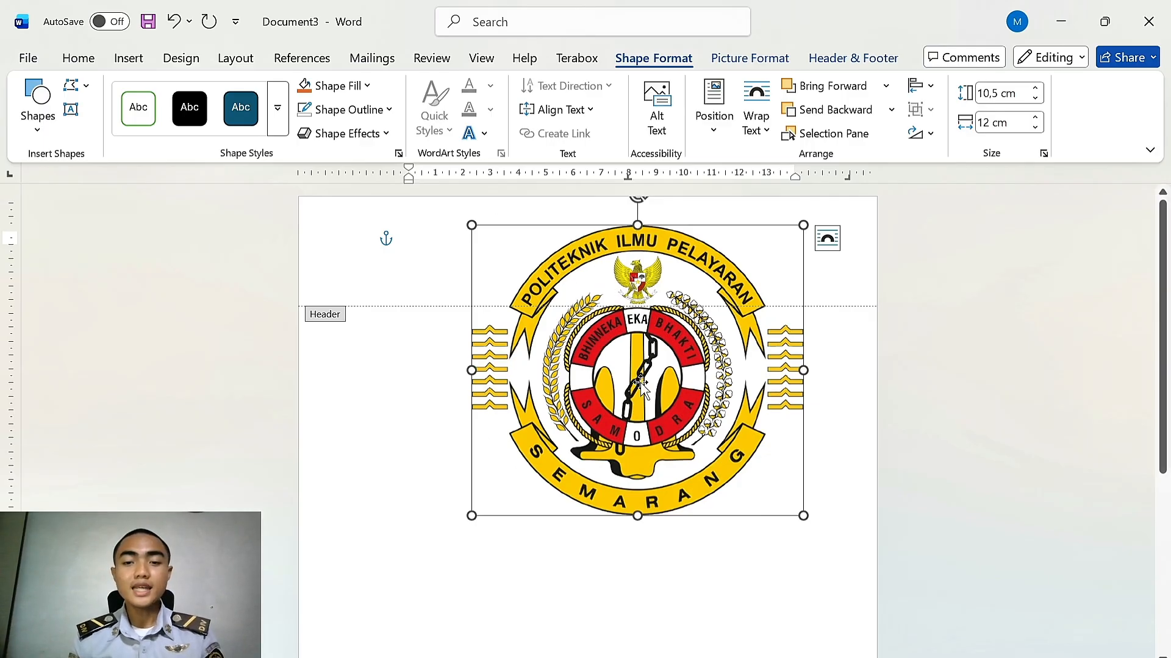
Set the logo picture fill's transparency to 80%
right_click(740, 393)
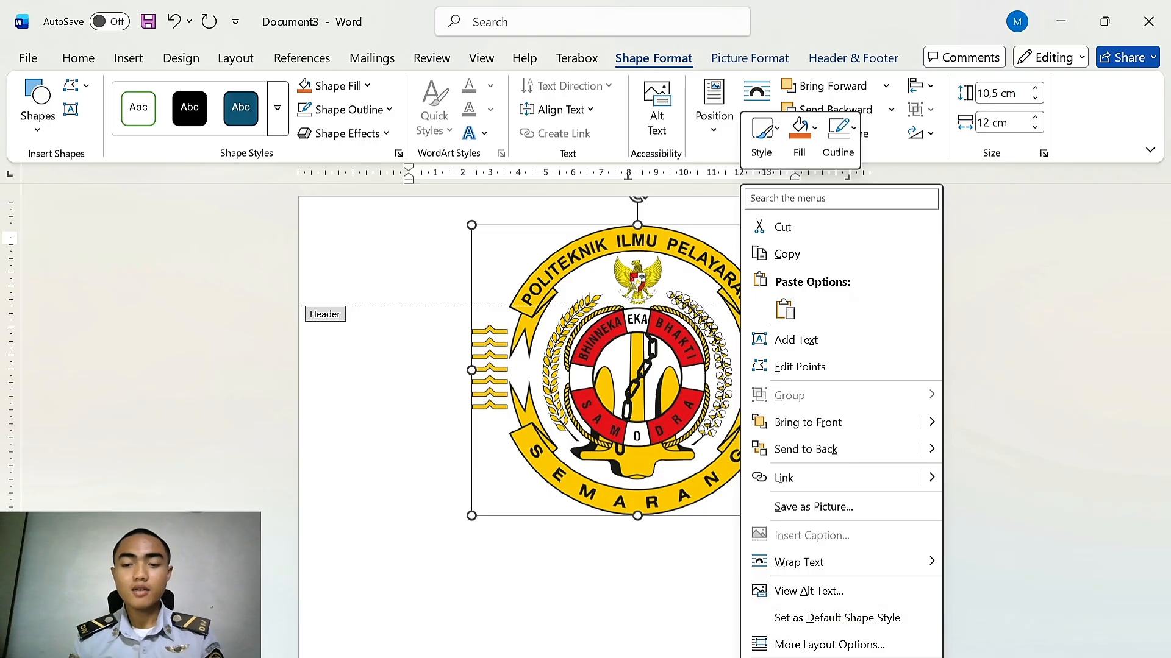
click(817, 657)
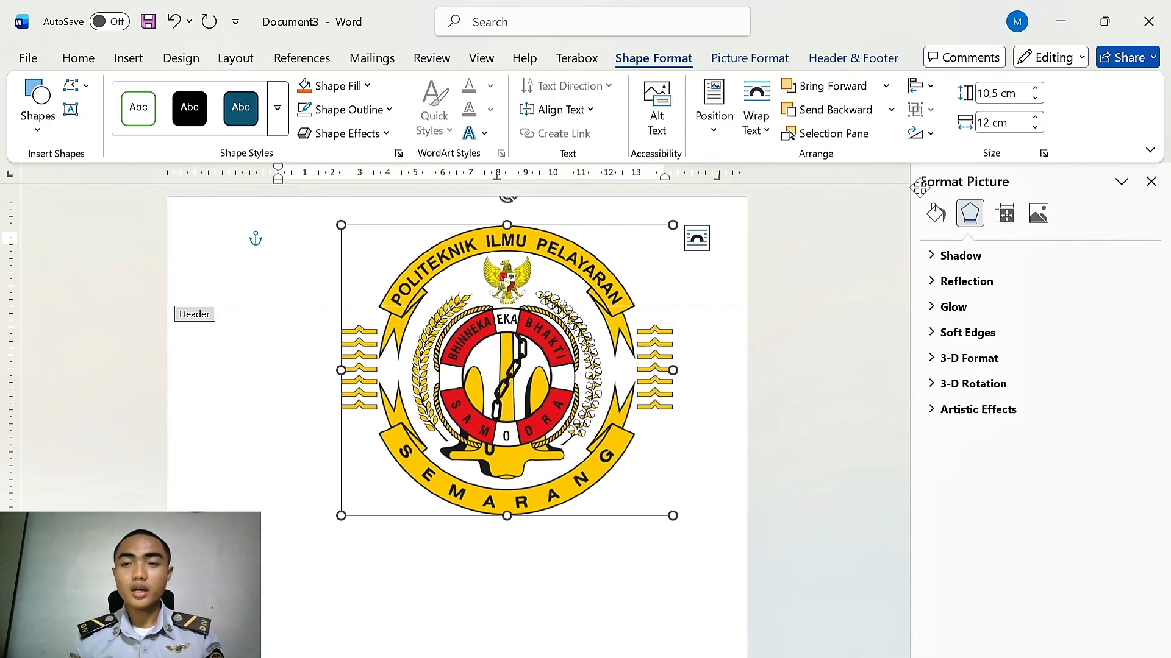
click(938, 214)
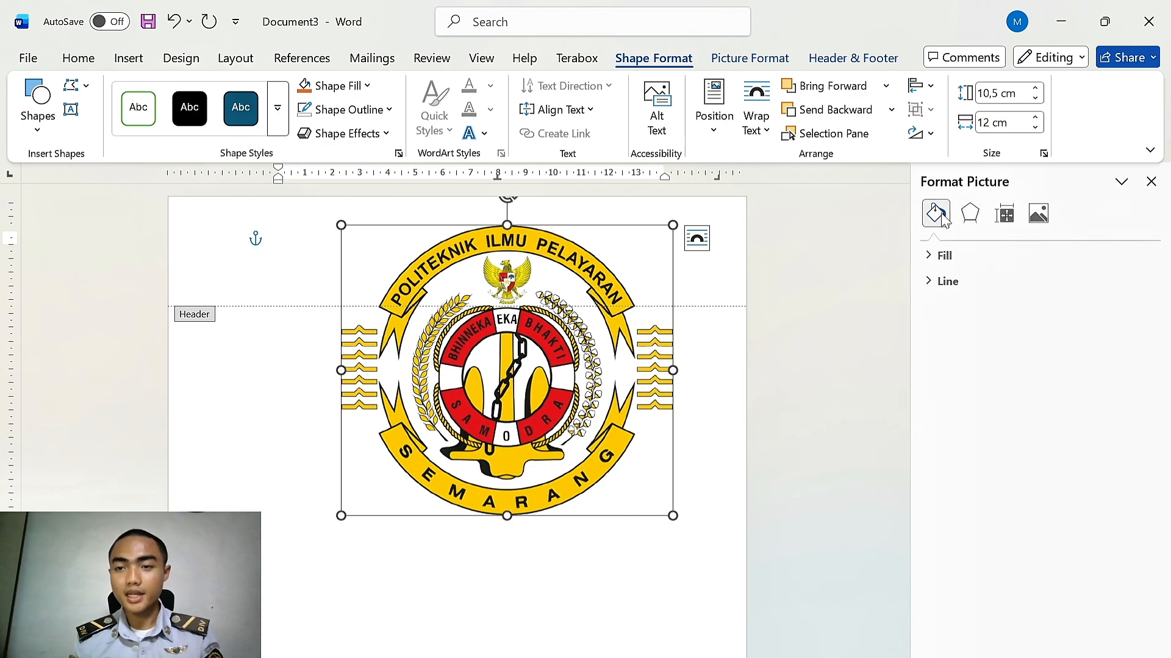
click(936, 256)
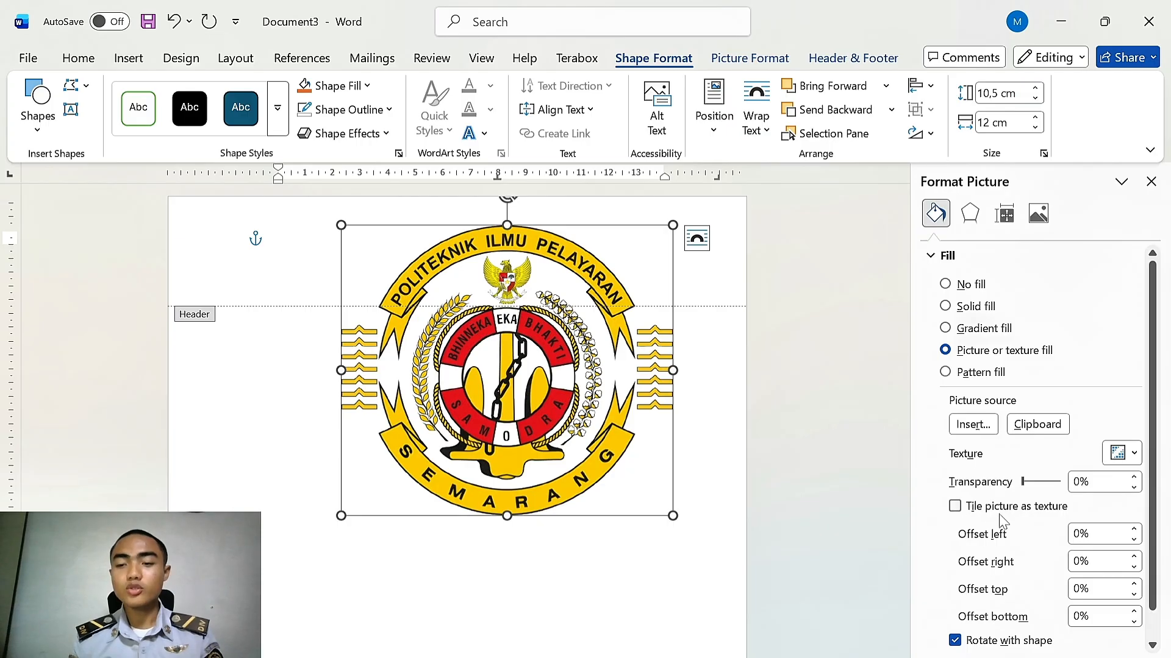
click(1075, 484)
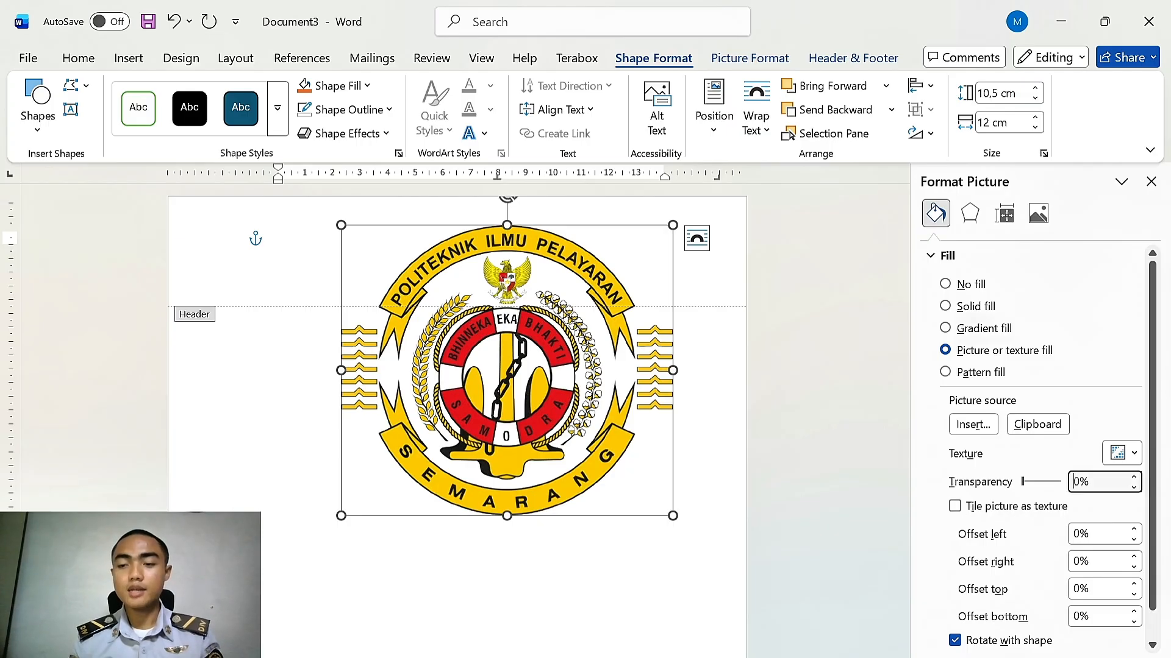
text(8)
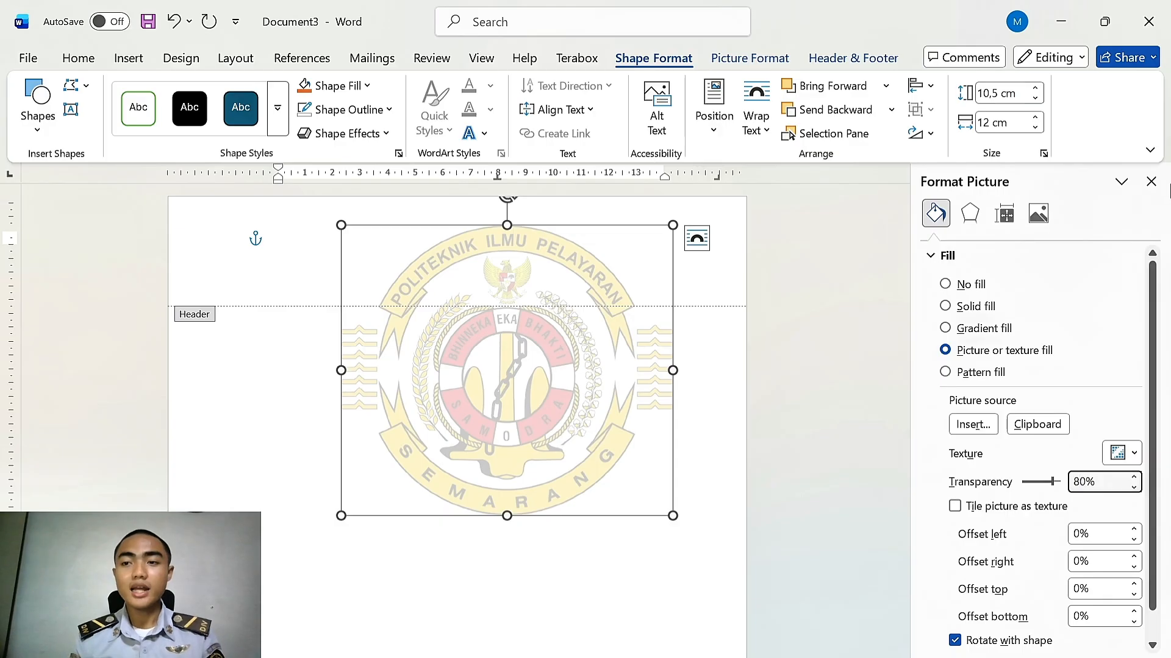
click(1151, 181)
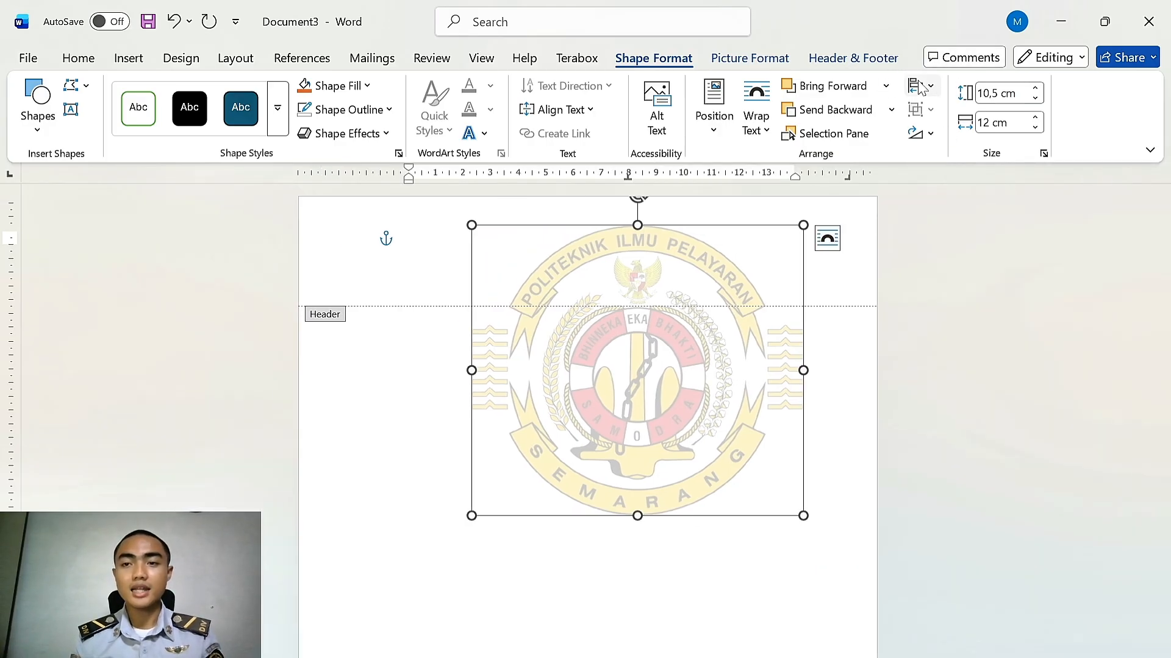
Align the logo to the center and middle of the page
click(931, 86)
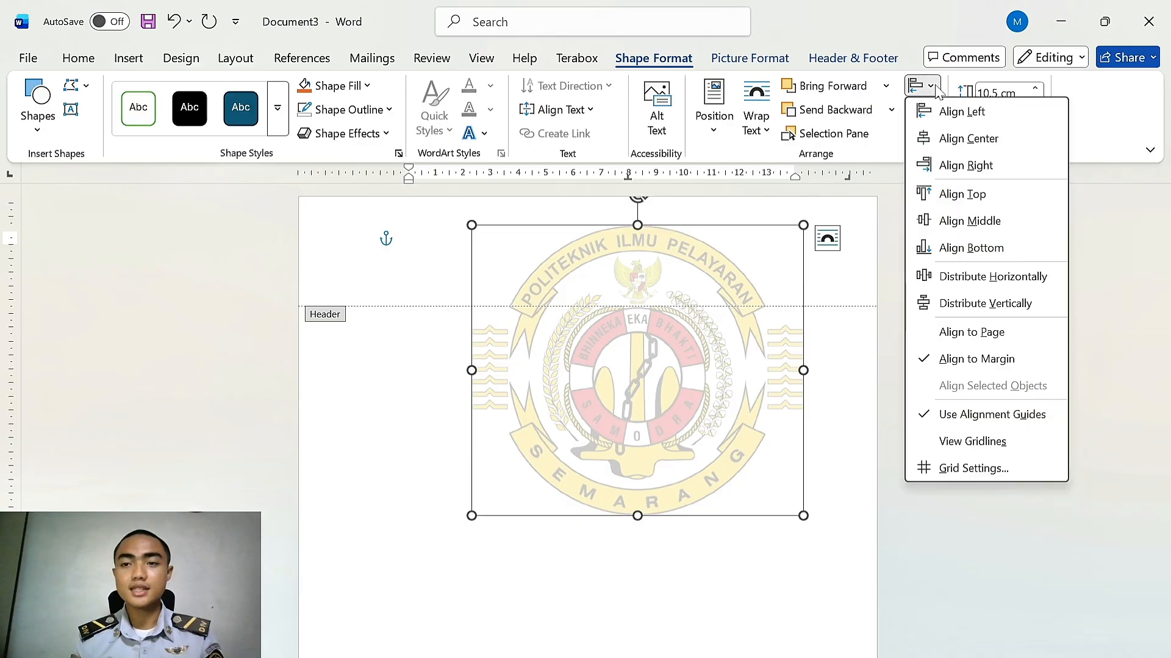
click(950, 139)
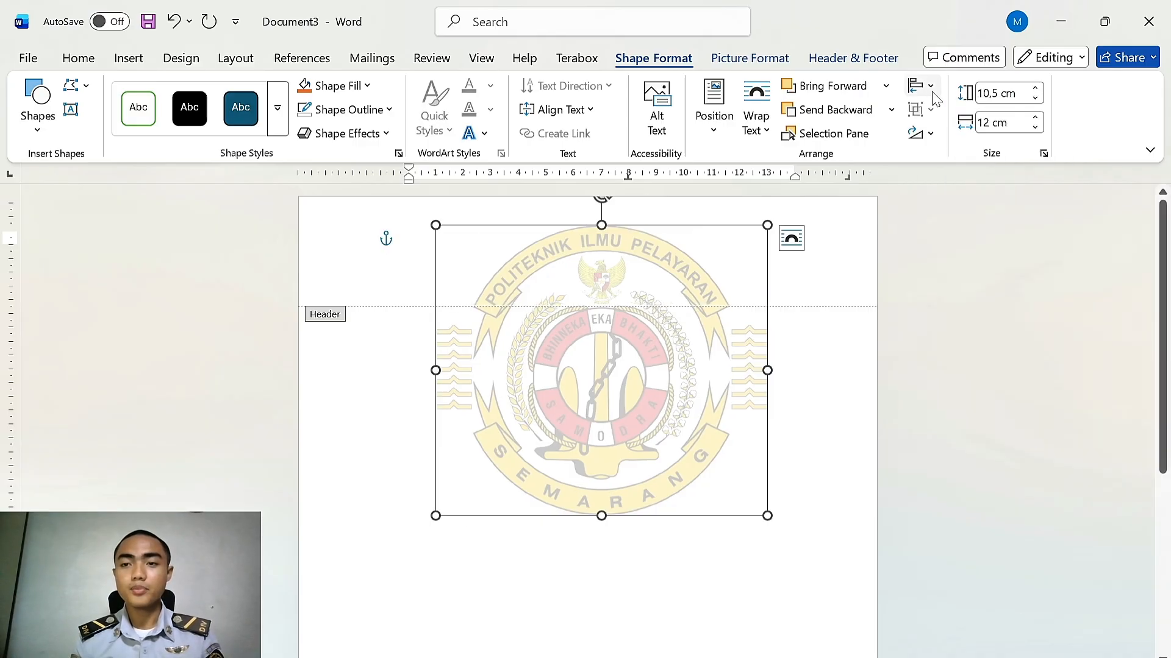
click(925, 87)
click(964, 221)
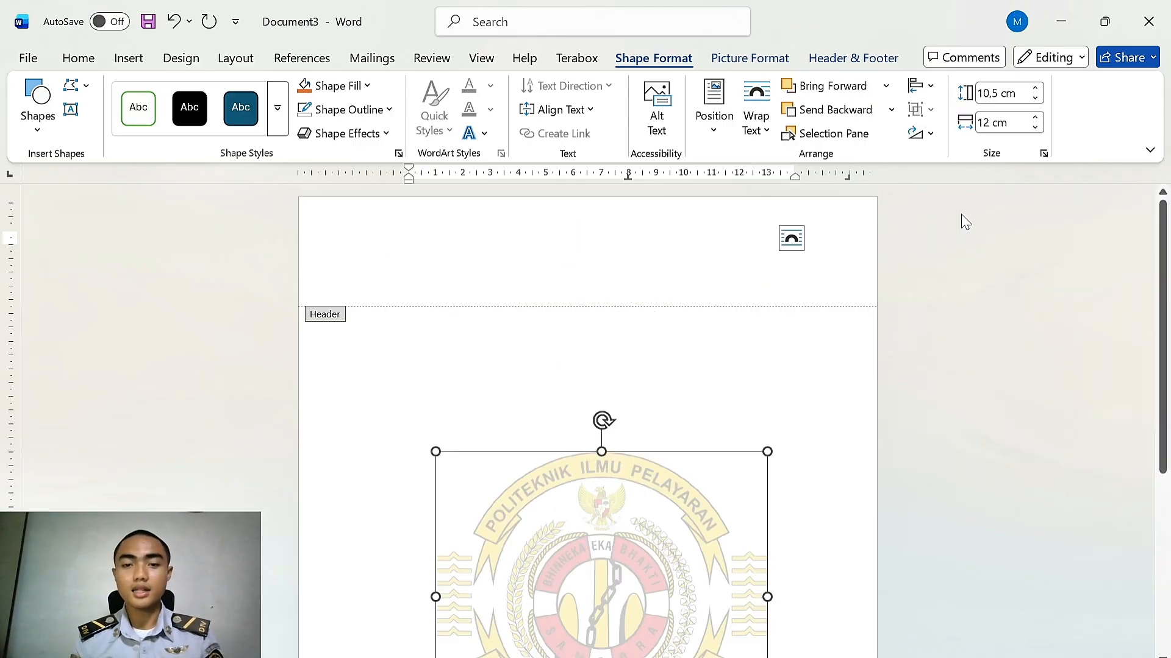
scroll(778, 485, down, 4)
scroll(860, 338, down, 1)
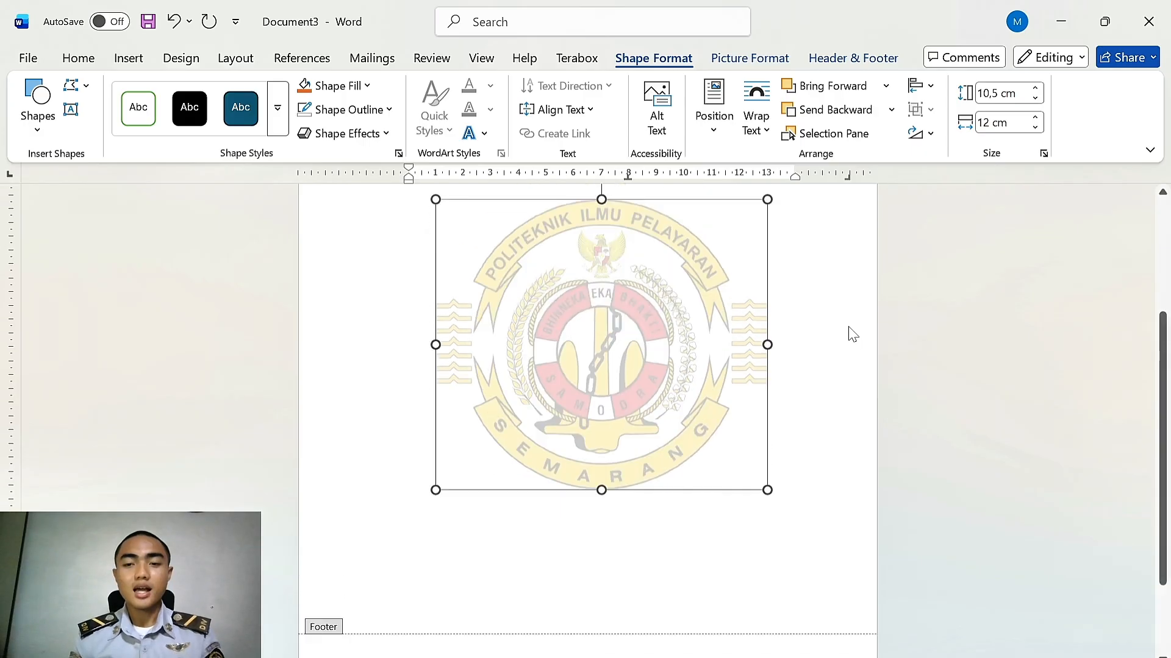
scroll(847, 333, up, 3)
scroll(829, 320, down, 2)
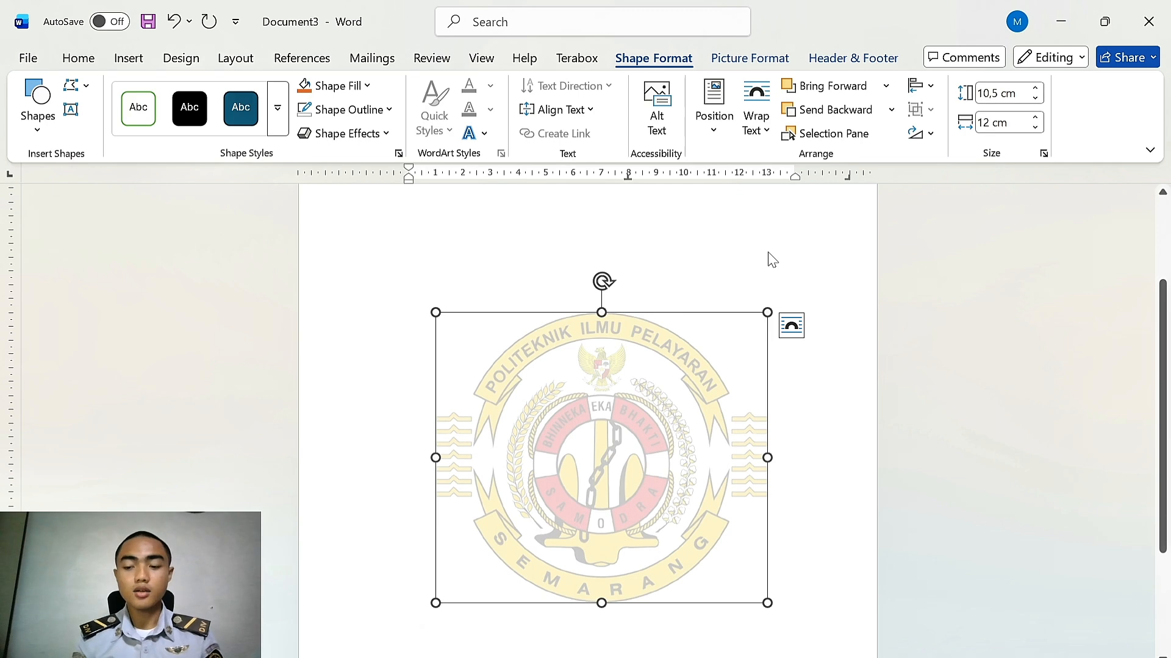
scroll(829, 284, up, 2)
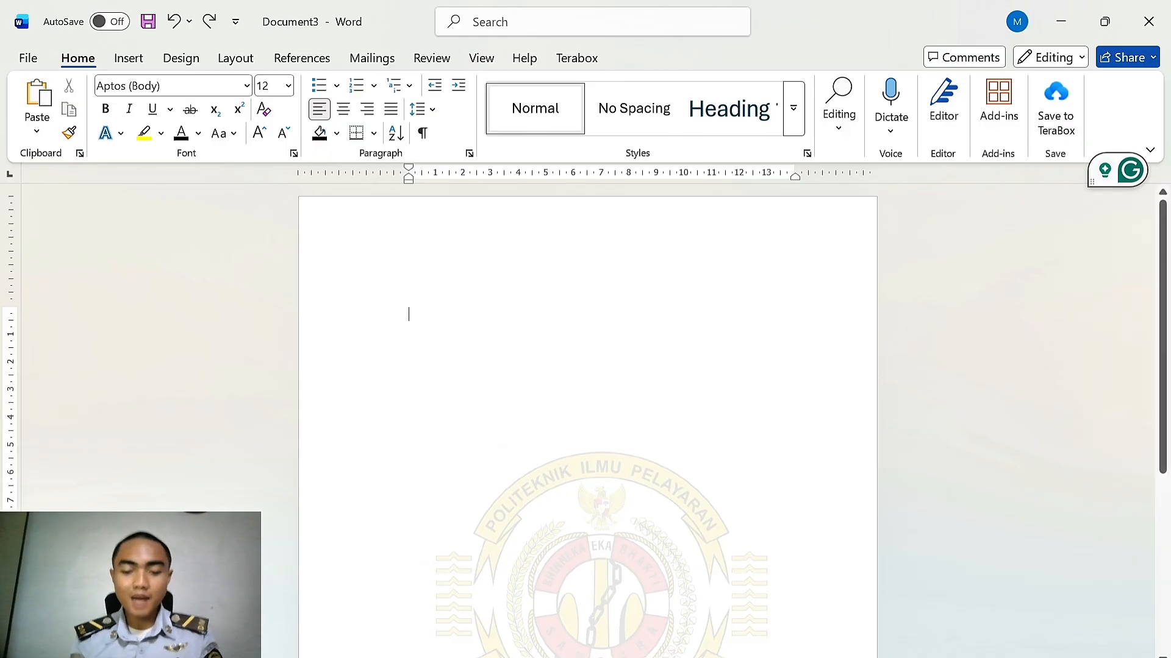
Type the heading HALAMAN JUDUL on the first page
text(HALAMN)
key(BackSpace)
text(AN )
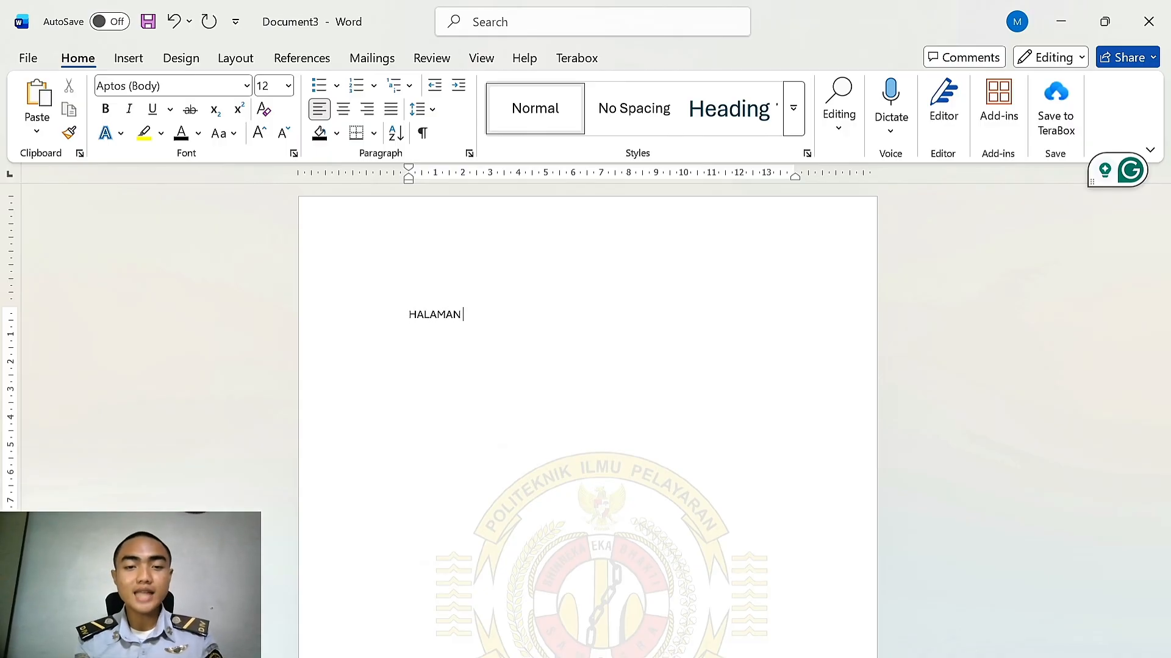
text(JUDUL)
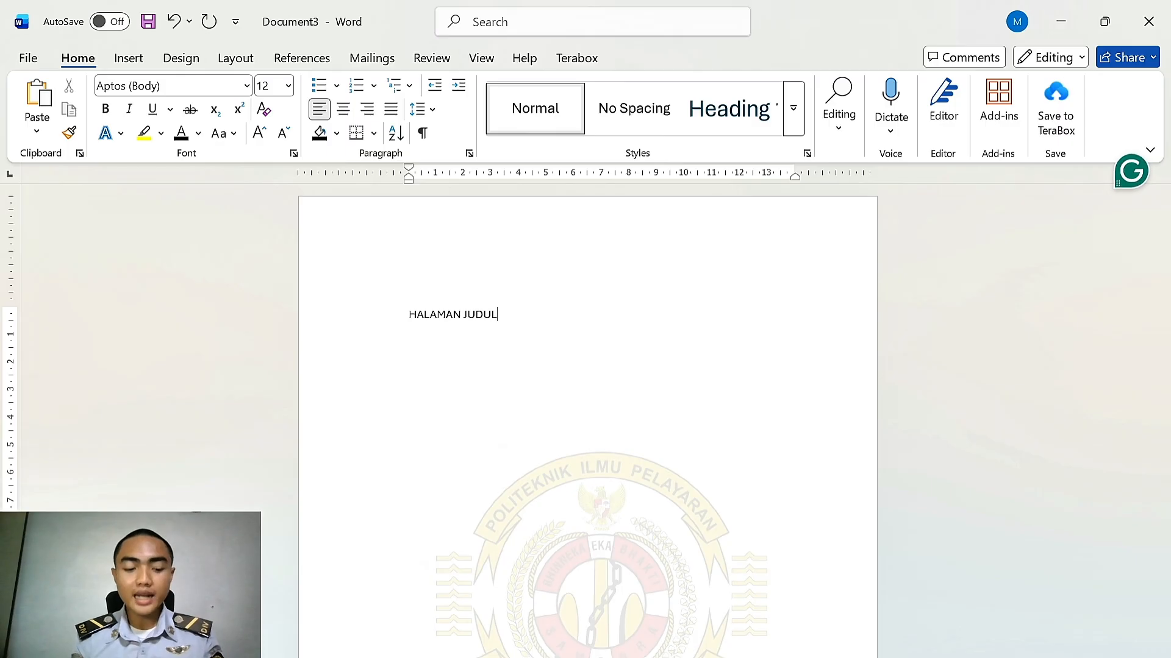
Type HALAMAN PERSETUJUAN on the second page and start a new page
scroll(1056, 601, down, 7)
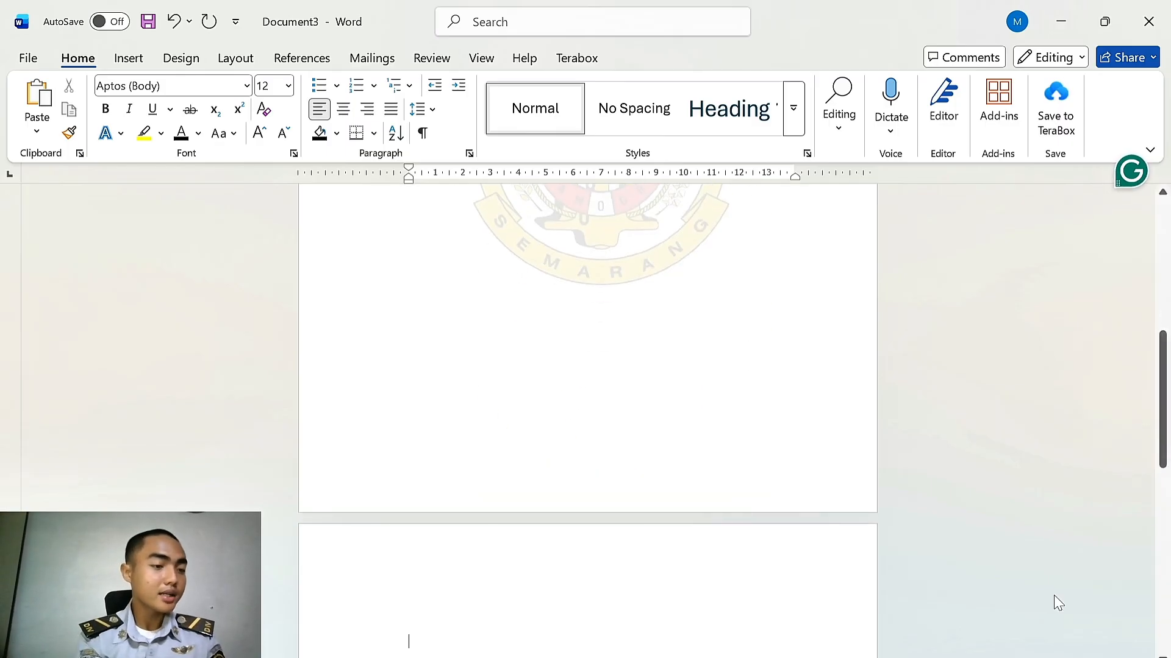
text(HALAMAN PERSETUJUAN)
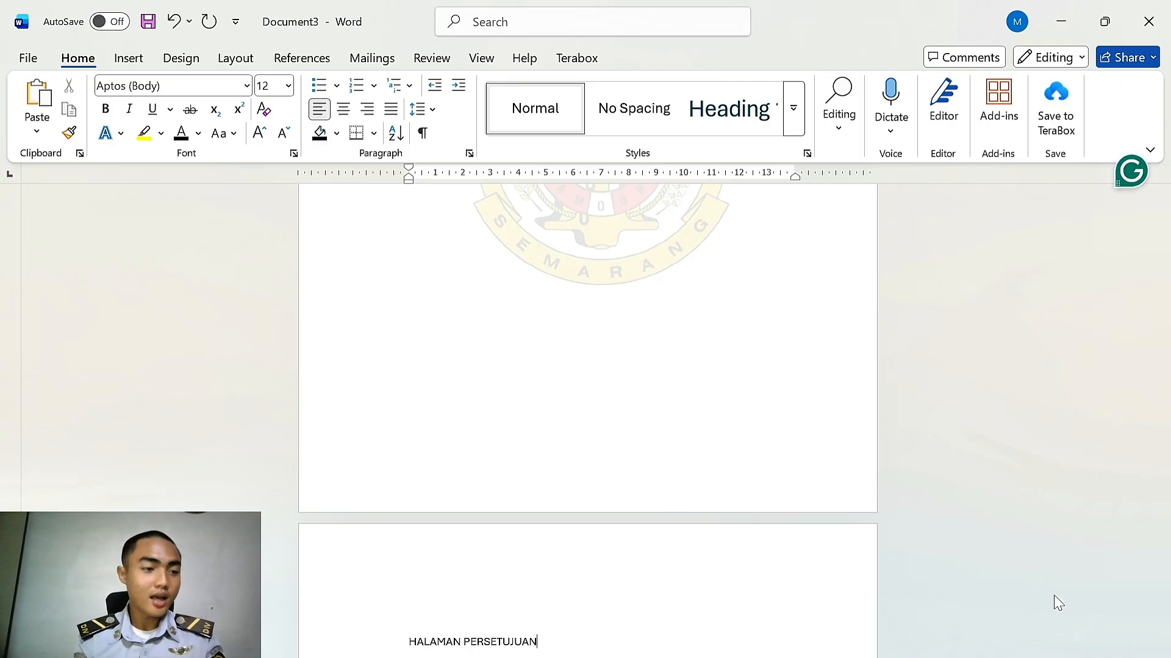
key(ctrl+z)
Add the headings HALAMAN PENGESAHAN and HALAMAN PERNYATAAN KEASLIAN, each on its own page
text(HALAMAN)
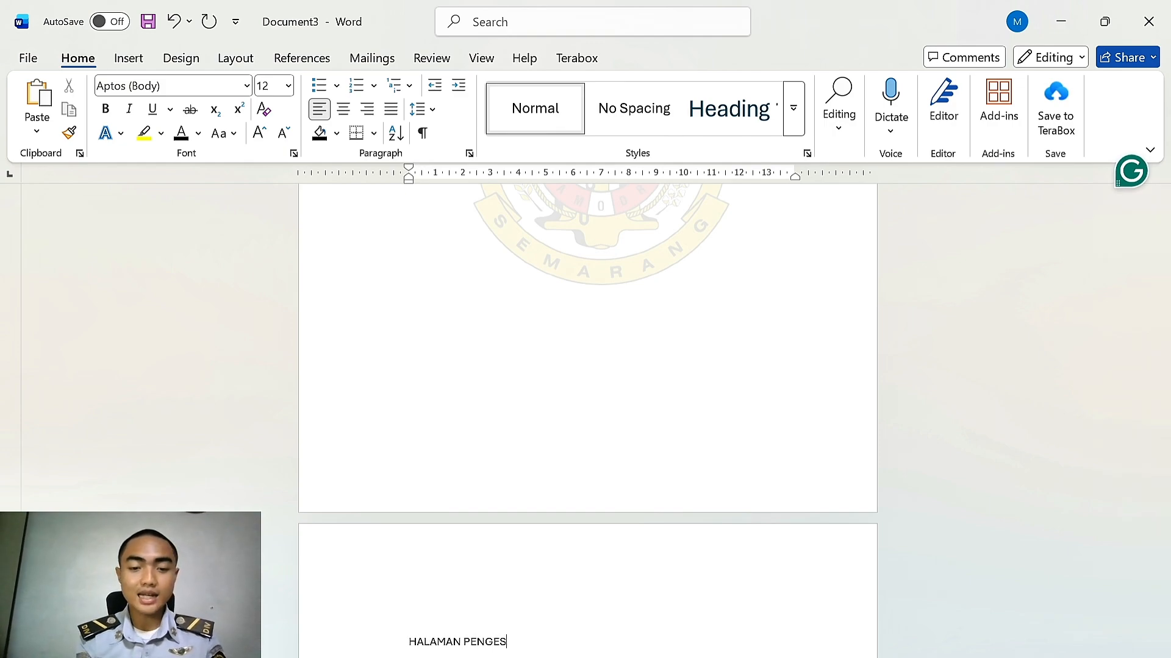
text(AHAN)
key(ctrl+Return)
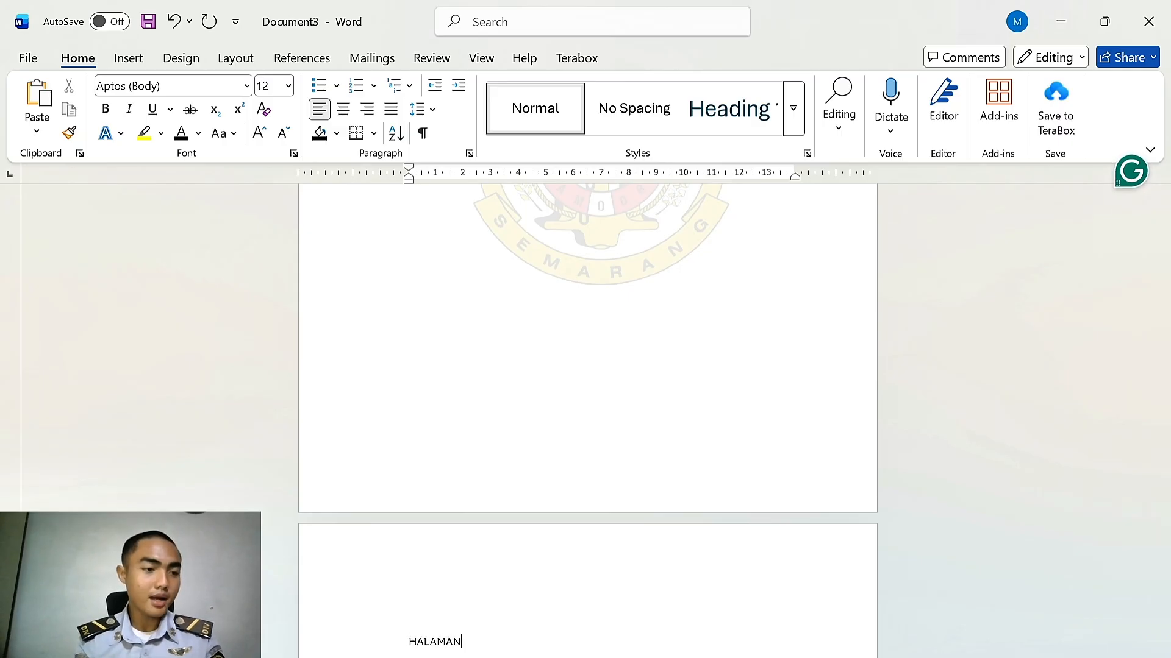
key(BackSpace)
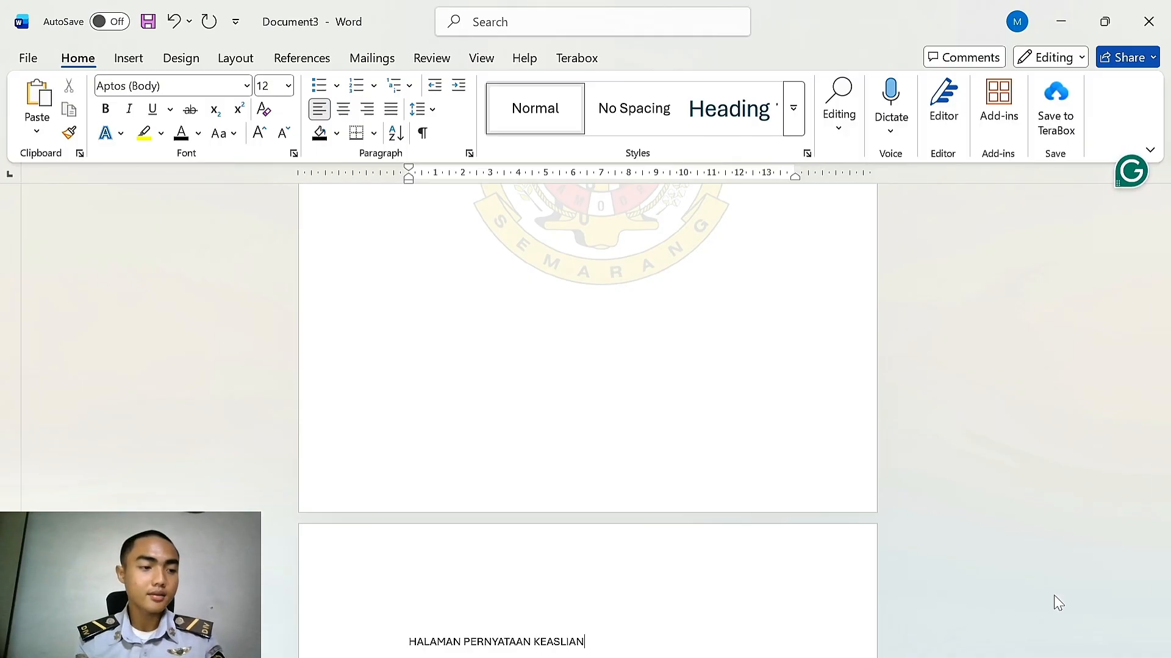
key(ctrl+Return)
Add the headings HALAMAN MOTTO DAN PERSEMBAHAN and PRAKATA, each on its own page
text(HALAMAN MOTTO DAN PERSEMBAHAN)
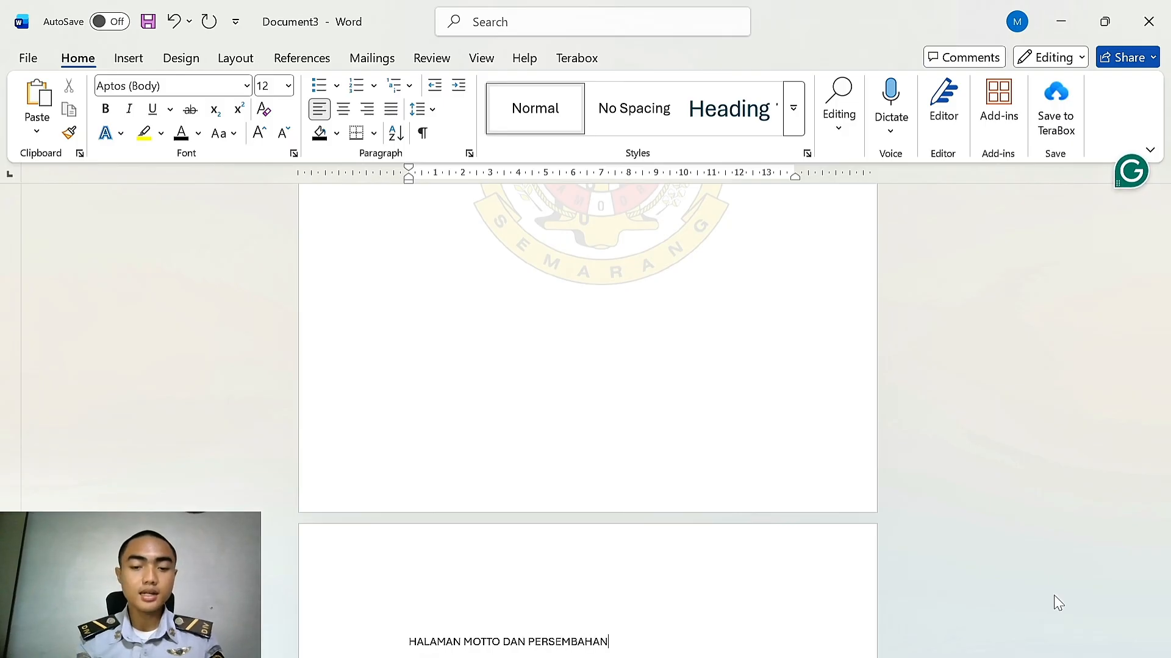
key(ctrl+Return)
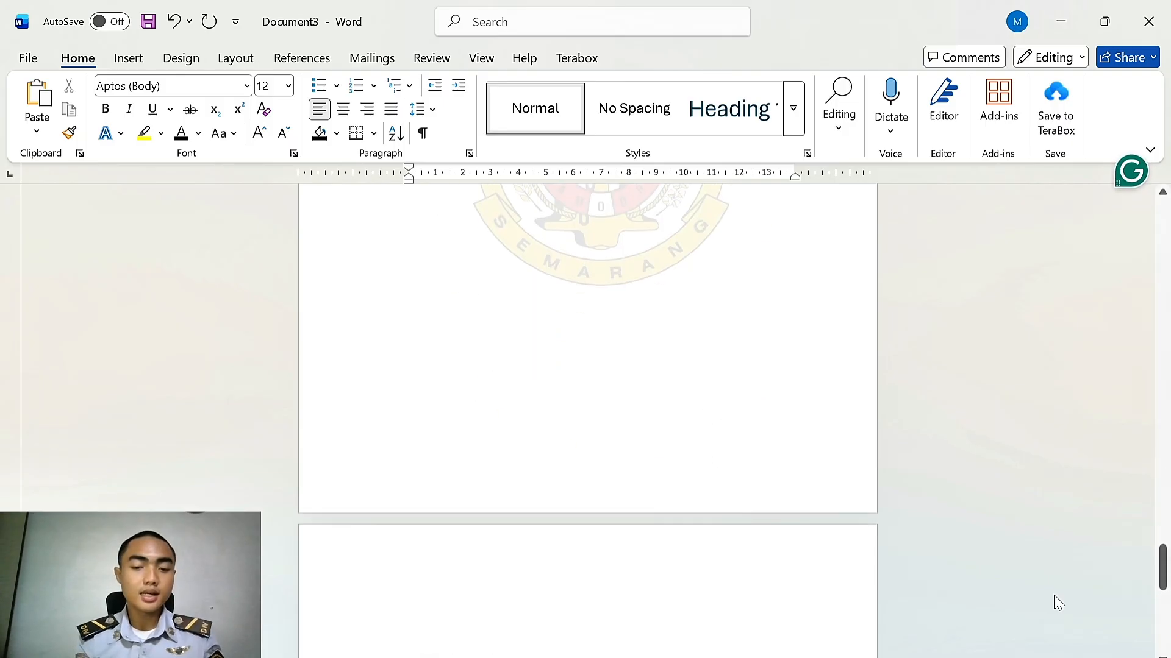
text(PRAKATA)
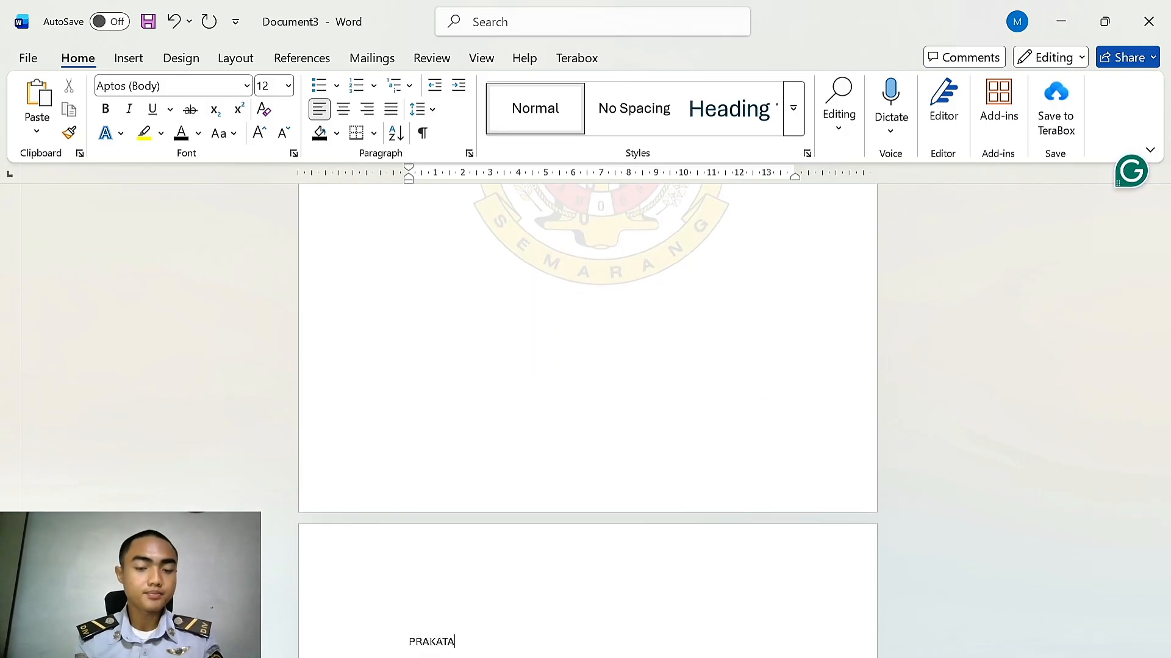
key(ctrl+Return)
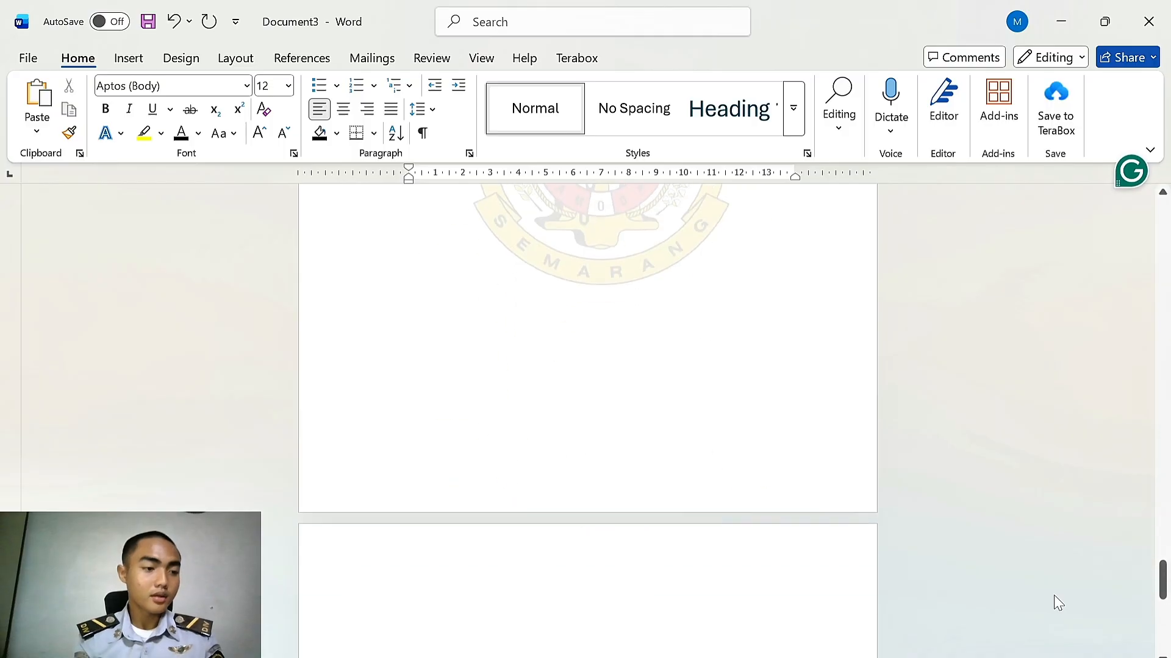
Add the headings ABSTRAKSI and ABSTRACT, each on its own page
text(ABSTRAKSI)
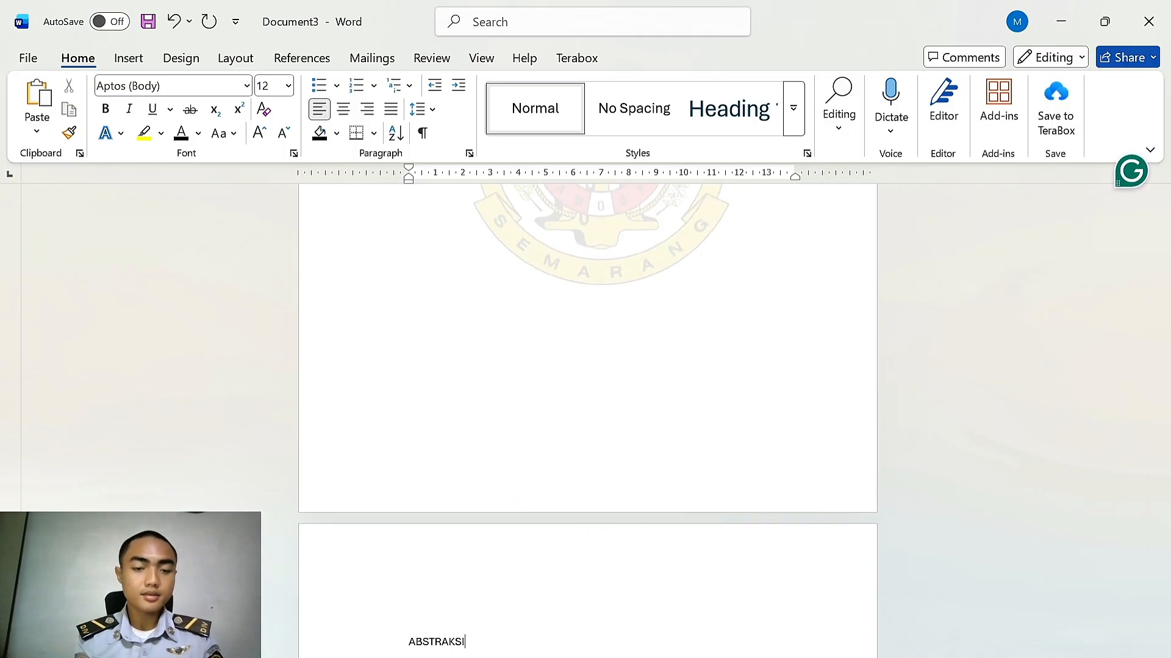
key(ctrl+Return)
text(ABSTRAC)
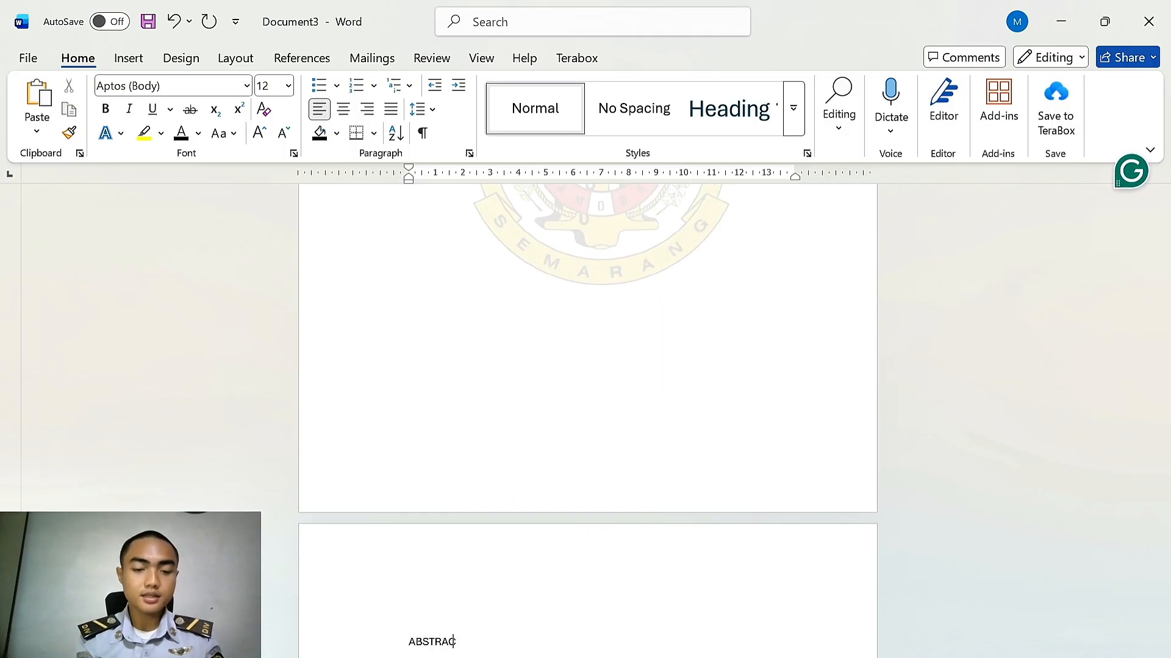
text(T)
key(ctrl+Return)
Add the headings DAFTAR GAMBAR and PENDAHULUAN, each on its own page
text(DAFTAR GAMBA)
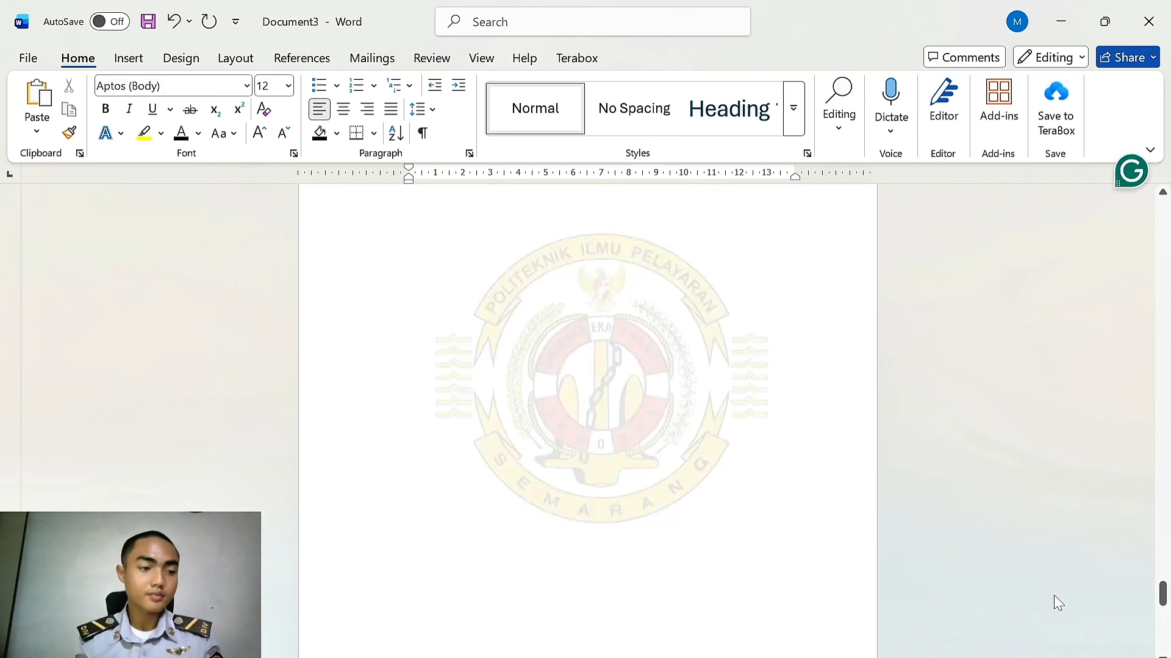
text(R)
key(ctrl+Return)
text(PENDAHULUAN)
key(ctrl+Return)
Add the heading LANDASAN TEORI DAN PENGUJIAN HIPOTESIS and start a new page
text(LANDAS)
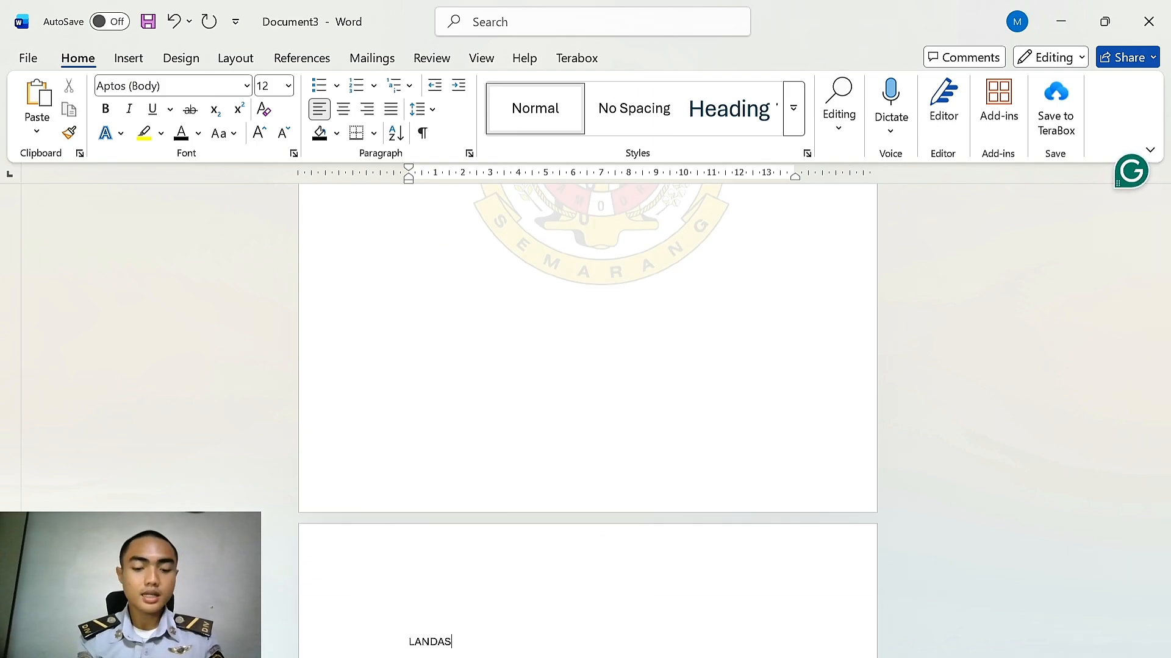
text(AN TEORI DAN PENGUJIAN HIPOTESIS)
key(ctrl+Return)
Add the heading HASIL PENELITIAN PENGUJIAN HIPOTESIS DAN PEMBAHASAN and start a new page
text(HASIL PENELITIAN)
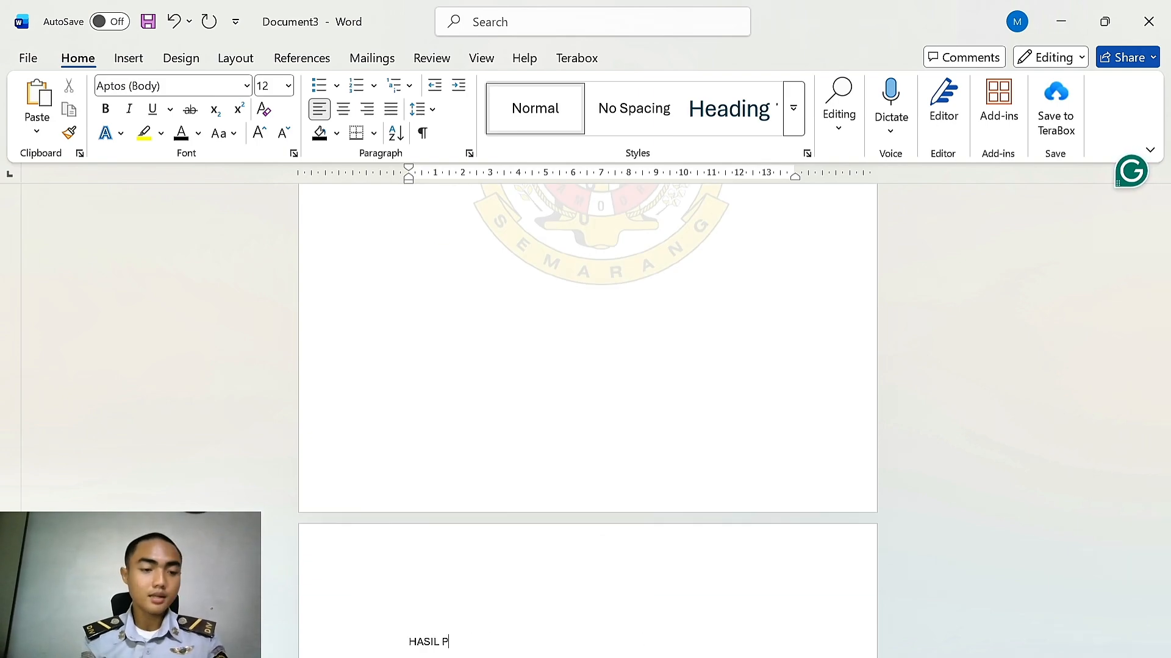
key(BackSpace)
key(BackSpace)
key(BackSpace)
key(BackSpace)
key(BackSpace)
key(BackSpace)
key(BackSpace)
key(BackSpace)
key(BackSpace)
key(BackSpace)
key(BackSpace)
text(PENELITIAN)
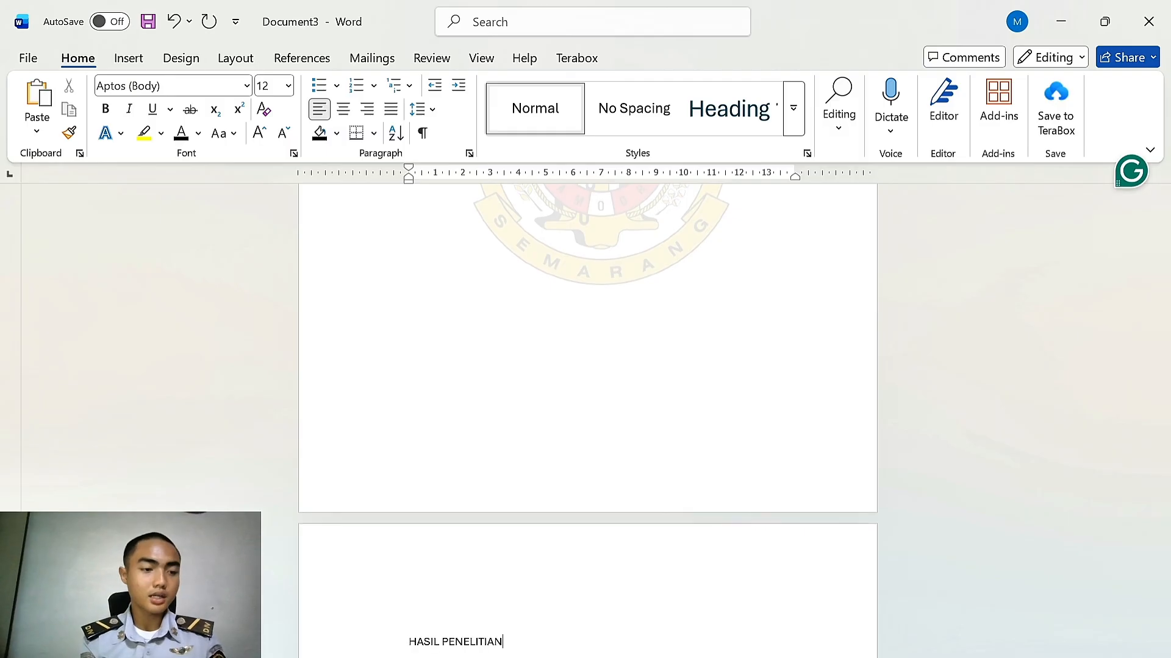
text( PENGUJIAN HIPOTESIS DAN PEMBAHASAN)
key(ctrl+Return)
Add the headings SIMPULAN DAN SARAN and DAFTAR PUSTAKA, each on its own page
text(SIMPULAN DAN SARAN)
key(ctrl+Return)
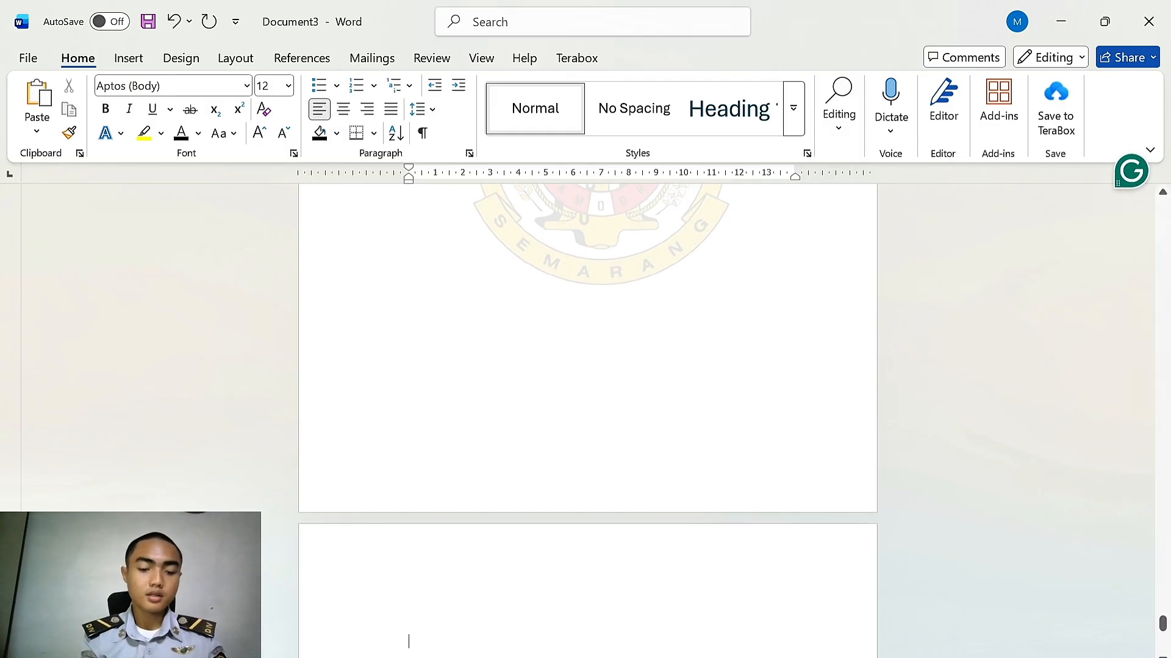
text(DAFTAR PUSTAKA)
scroll(1058, 604, up, 5)
key(ctrl+Return)
Add the heading LAMPIRAN LAMPIRAN on the last page
text(LAMPIRAN LAMPIRAN)
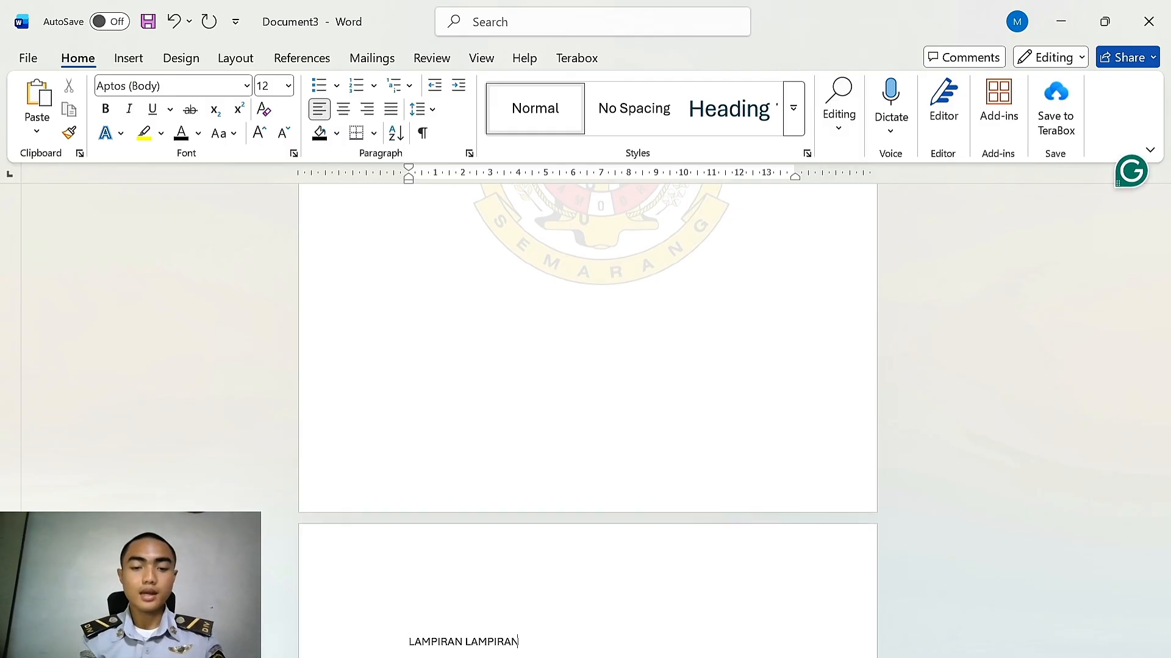
drag(1163, 630, 1163, 627)
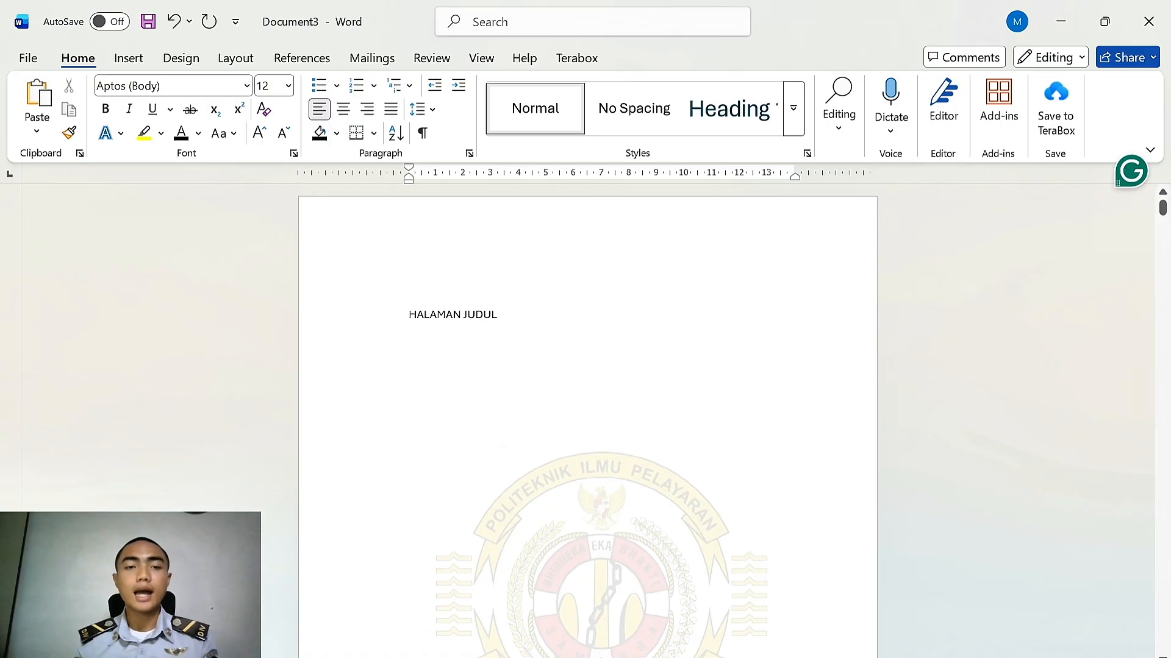
drag(501, 315, 407, 315)
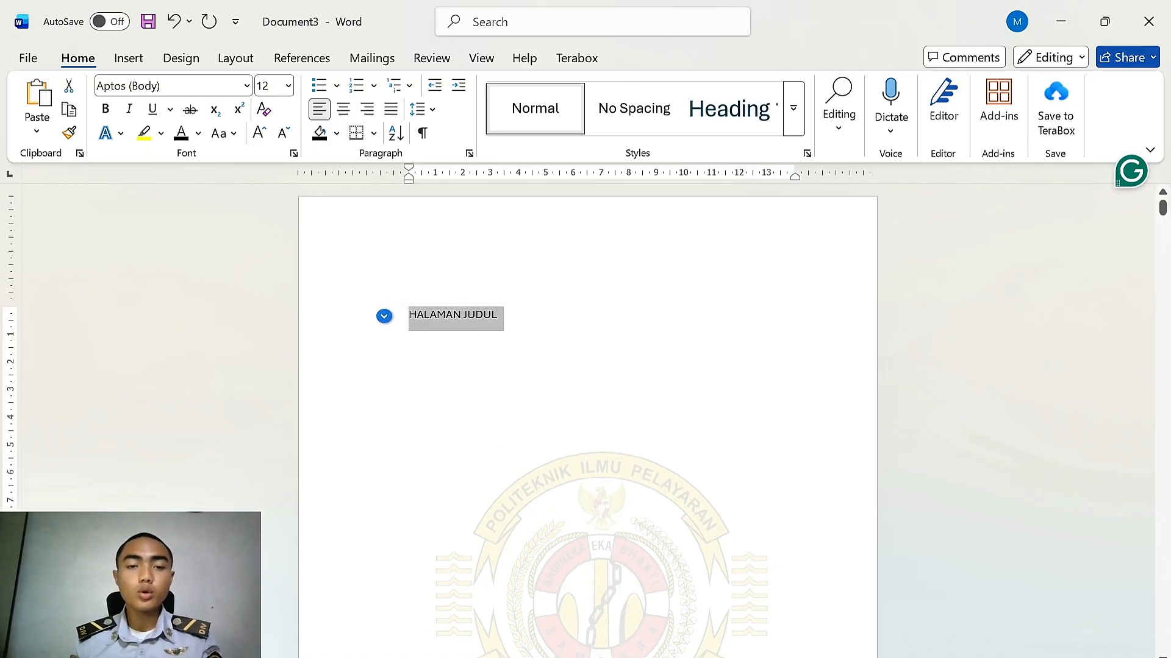
click(549, 337)
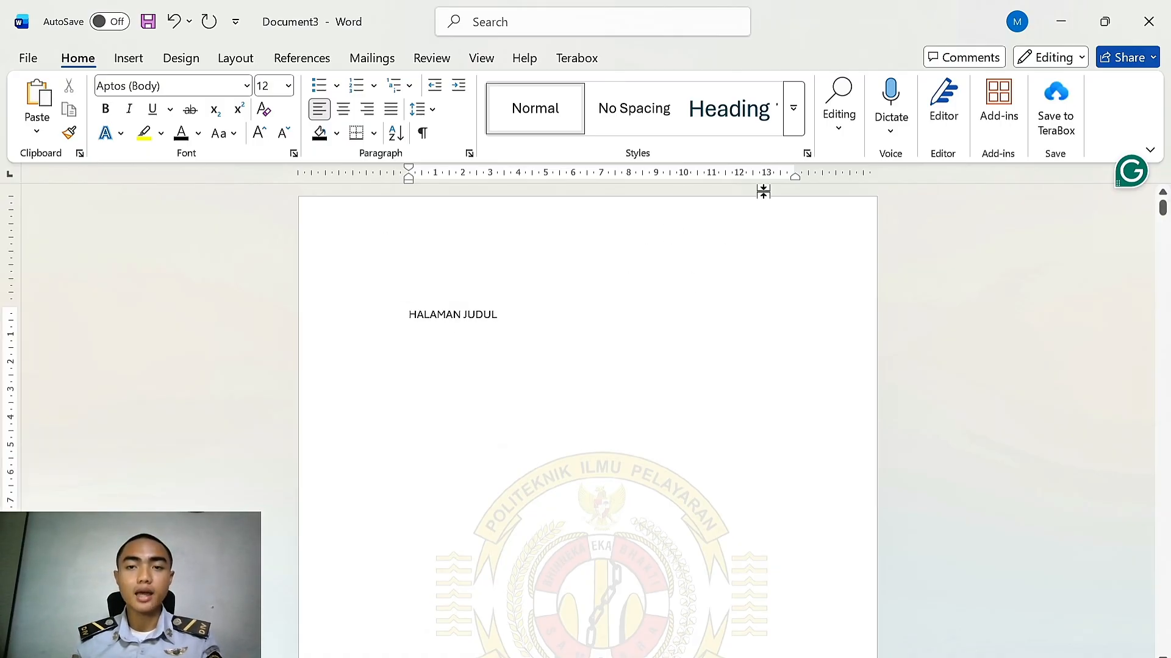
click(793, 108)
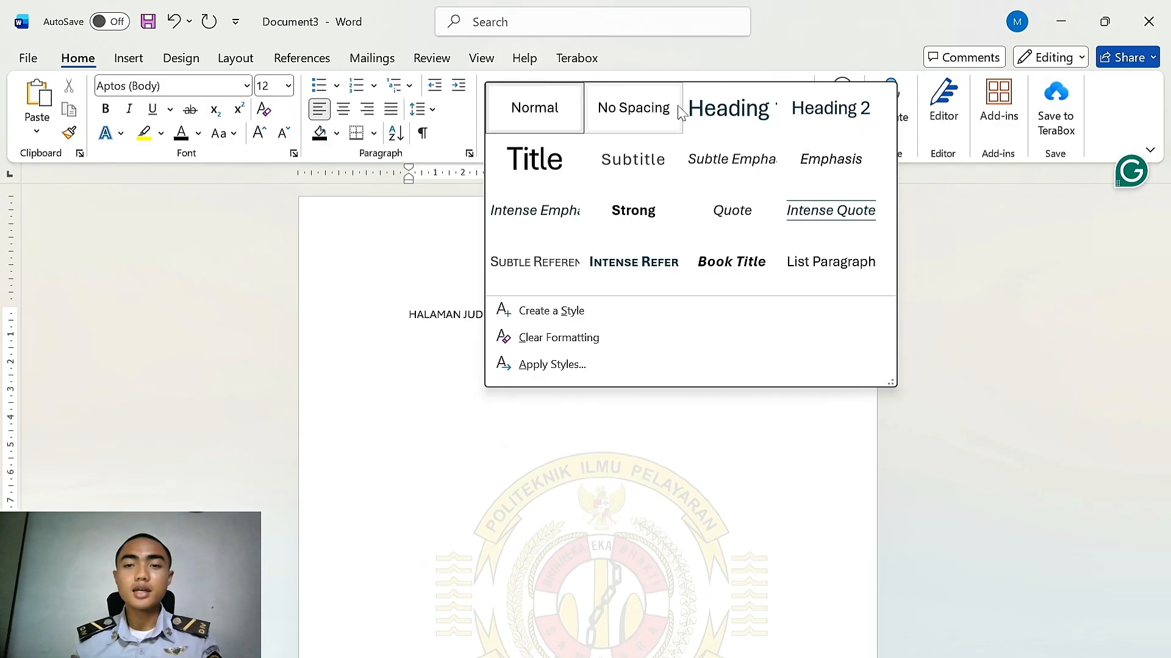
click(451, 324)
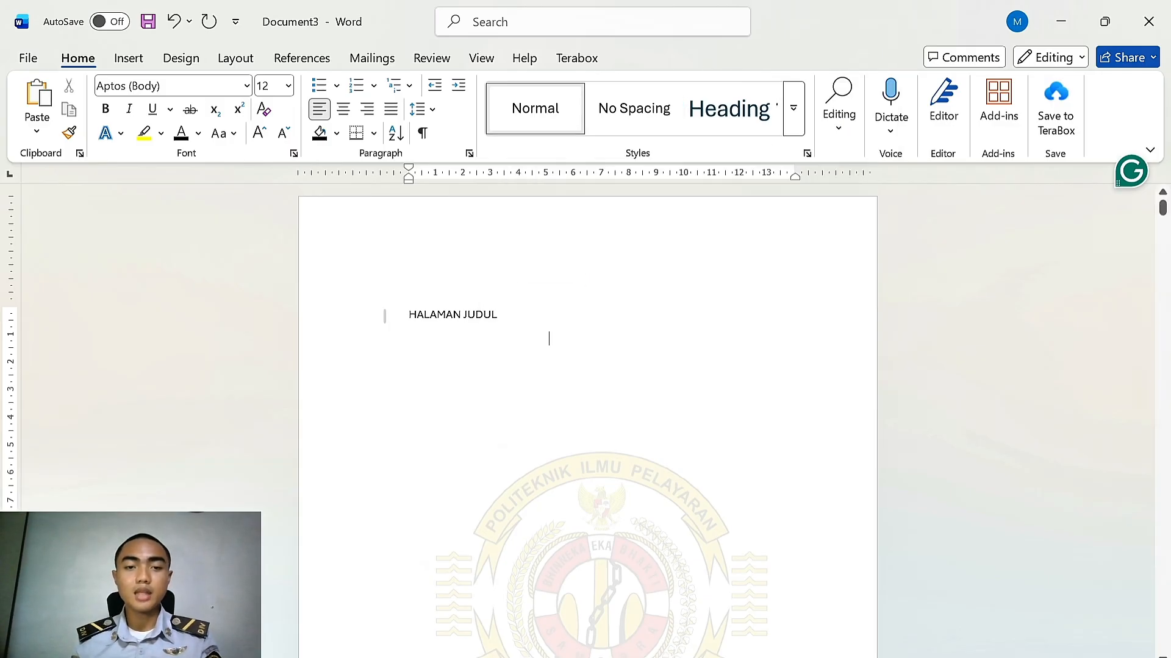
Modify the Heading 1 style to use Times New Roman at 14 pt
right_click(718, 116)
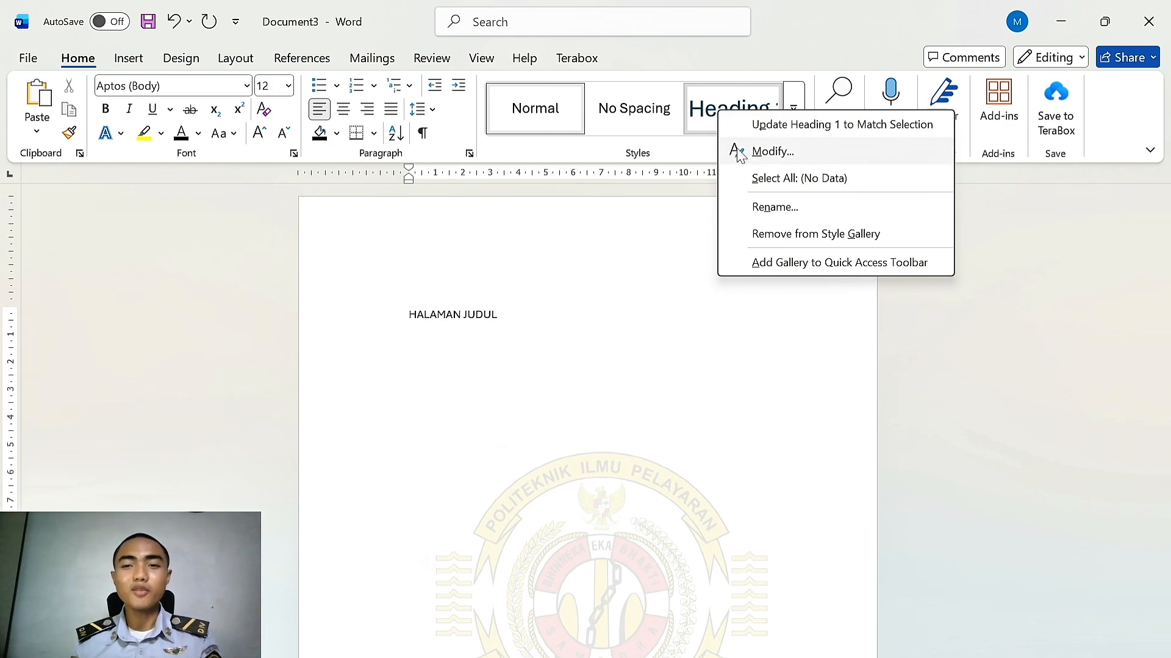
click(772, 151)
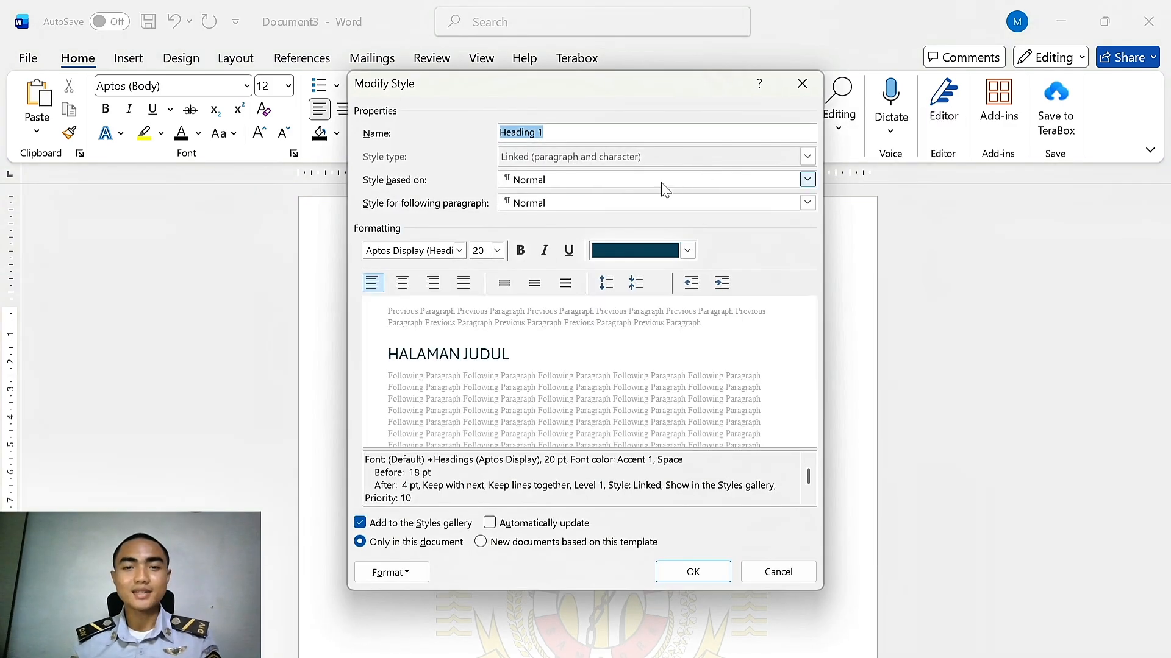
click(460, 251)
click(441, 314)
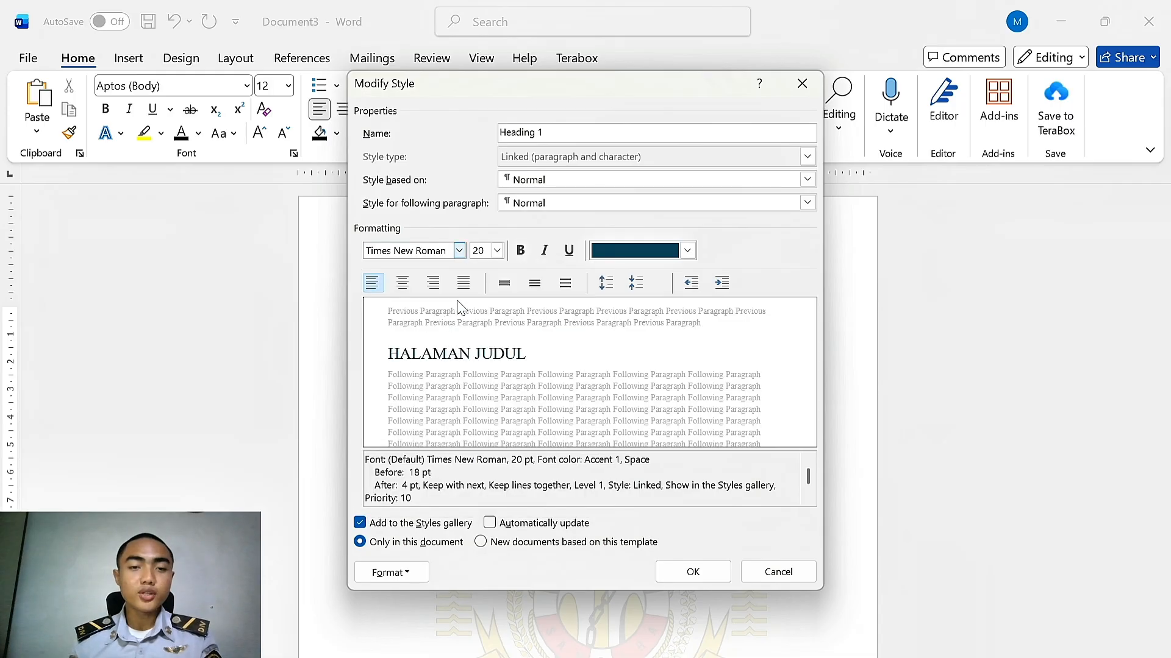
click(497, 251)
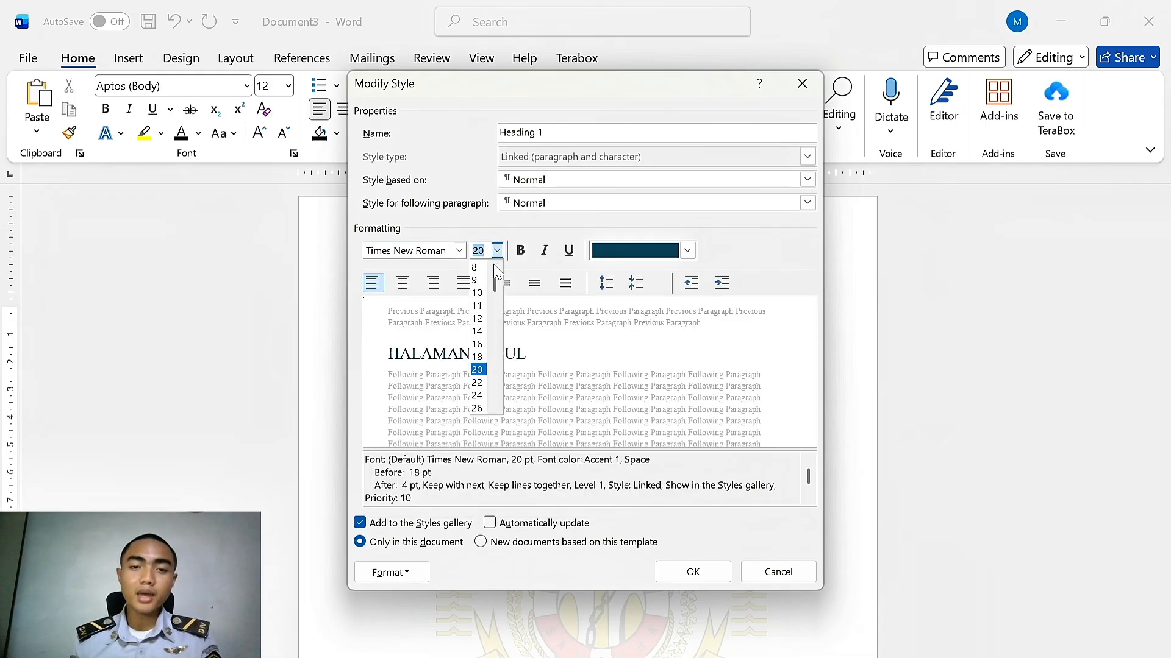
click(477, 331)
Make the Heading 1 style bold, automatic colour, centred, with 1.5 line spacing
click(521, 251)
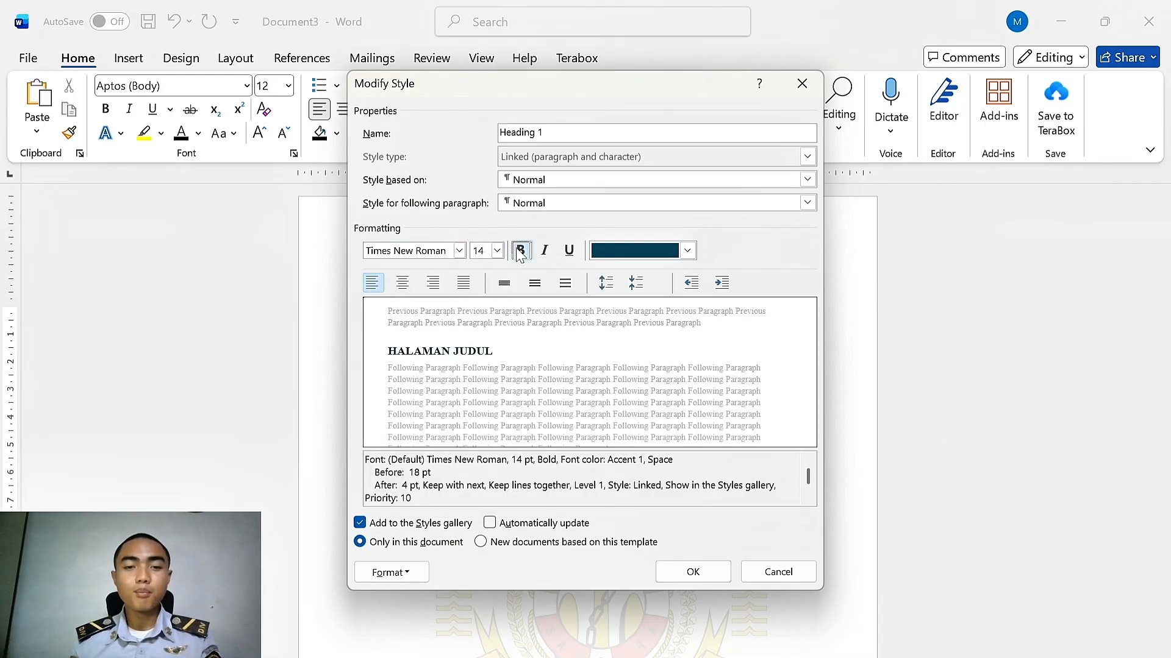
click(688, 250)
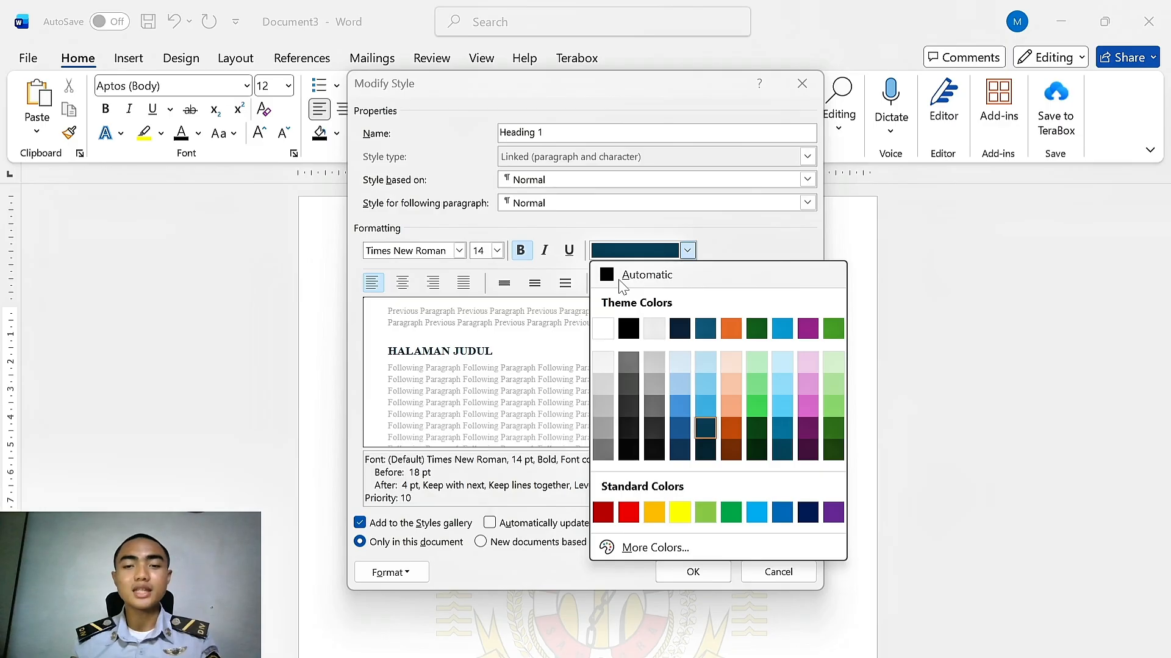
click(621, 281)
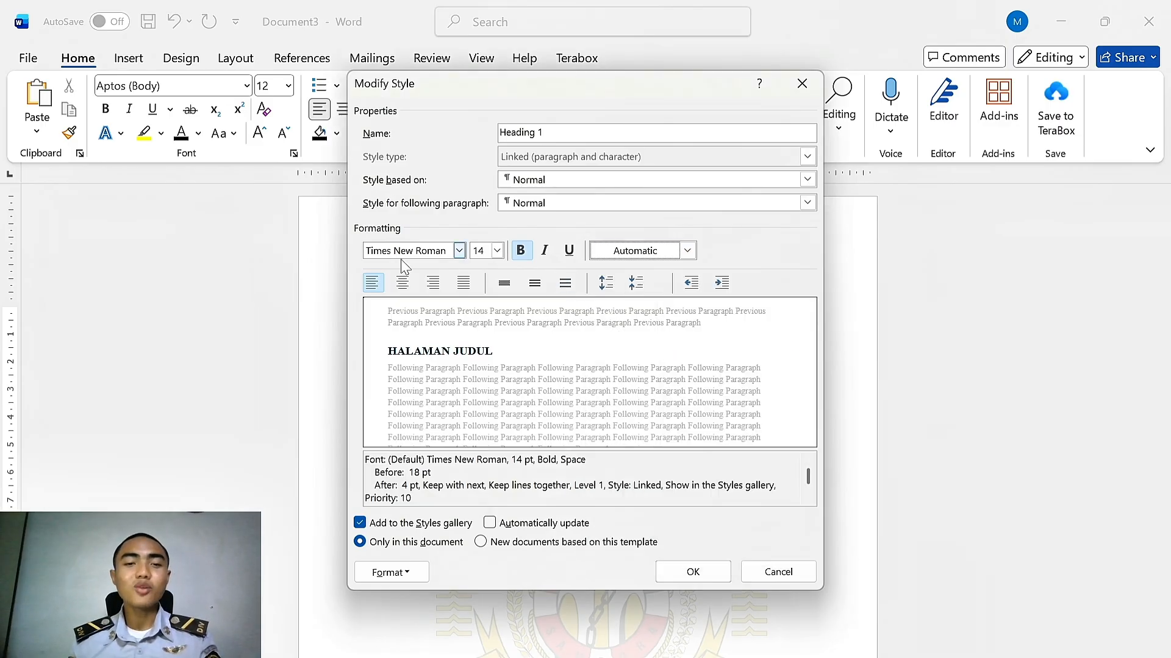
click(403, 283)
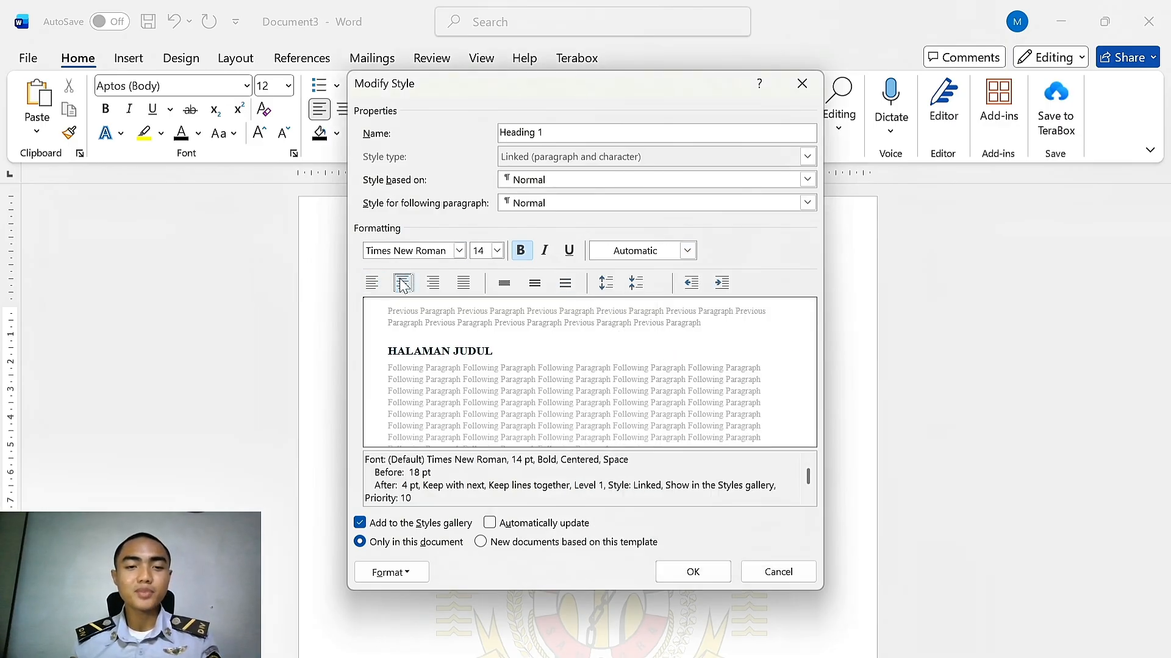
click(535, 283)
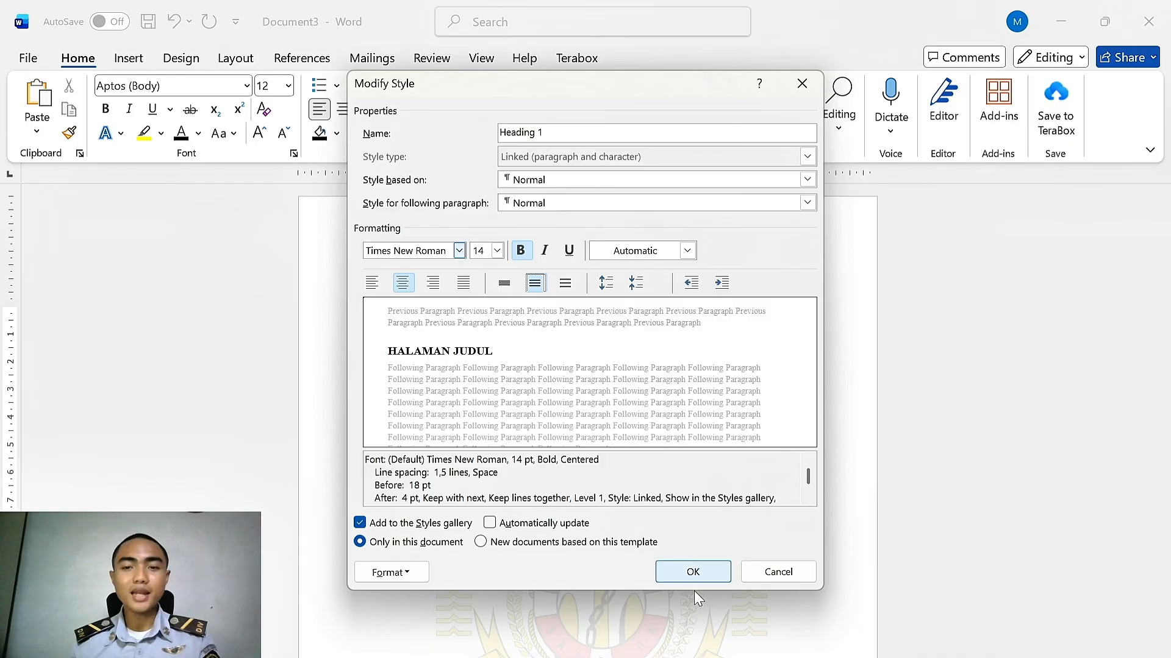
click(693, 574)
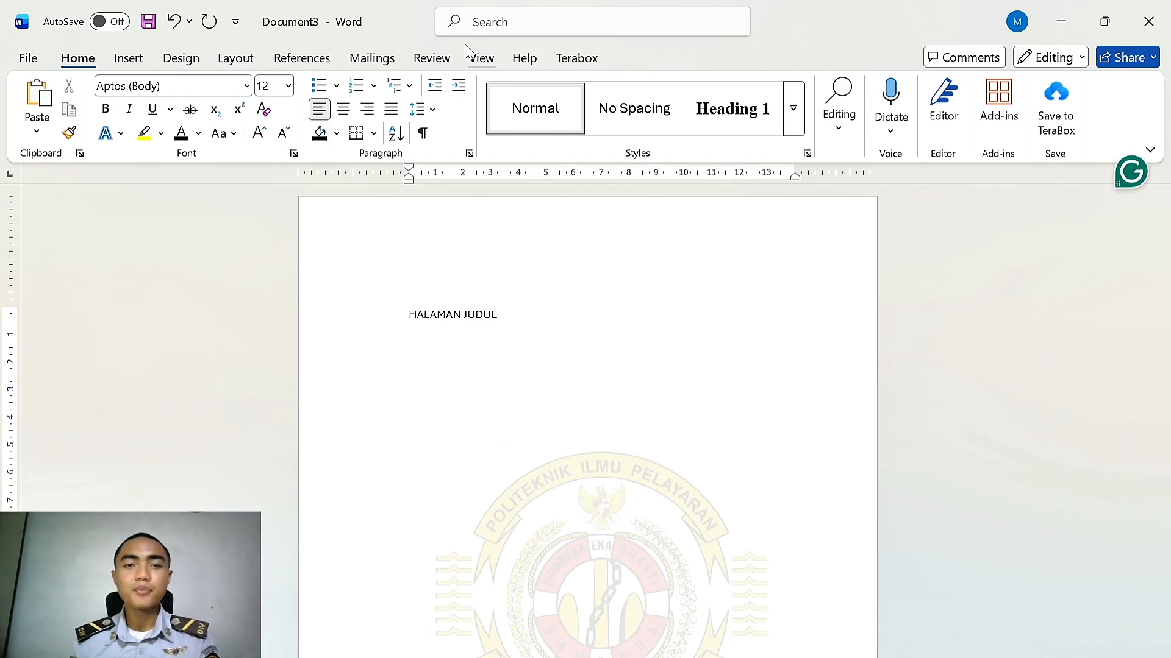
Show the Navigation Pane
click(481, 58)
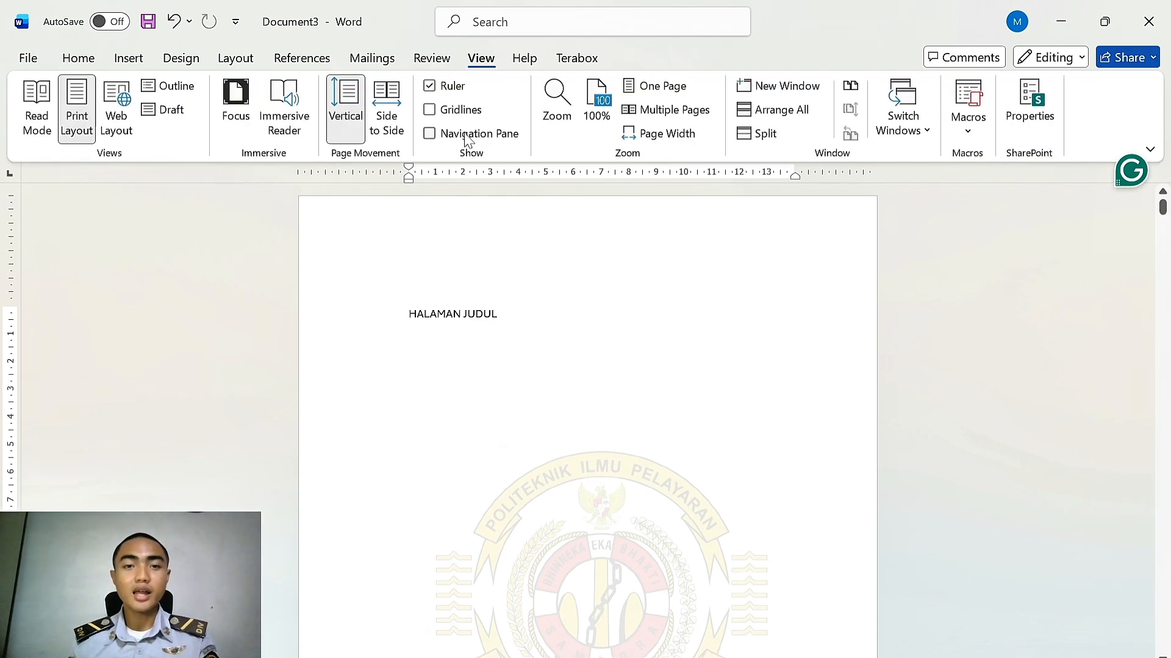
click(467, 136)
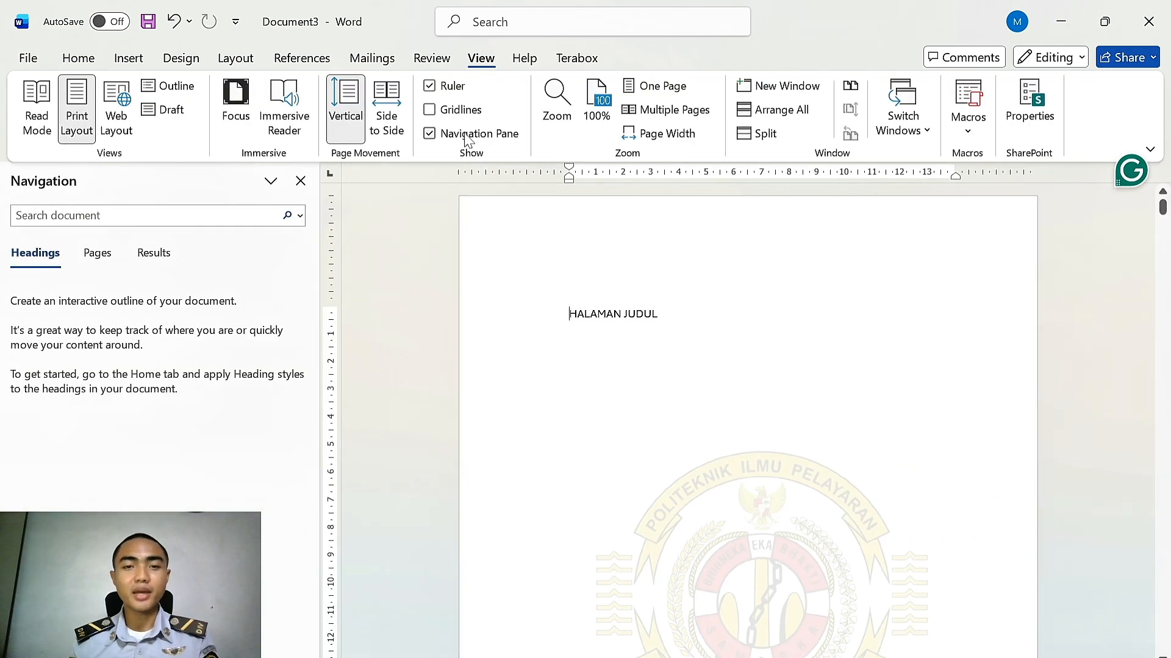
click(77, 59)
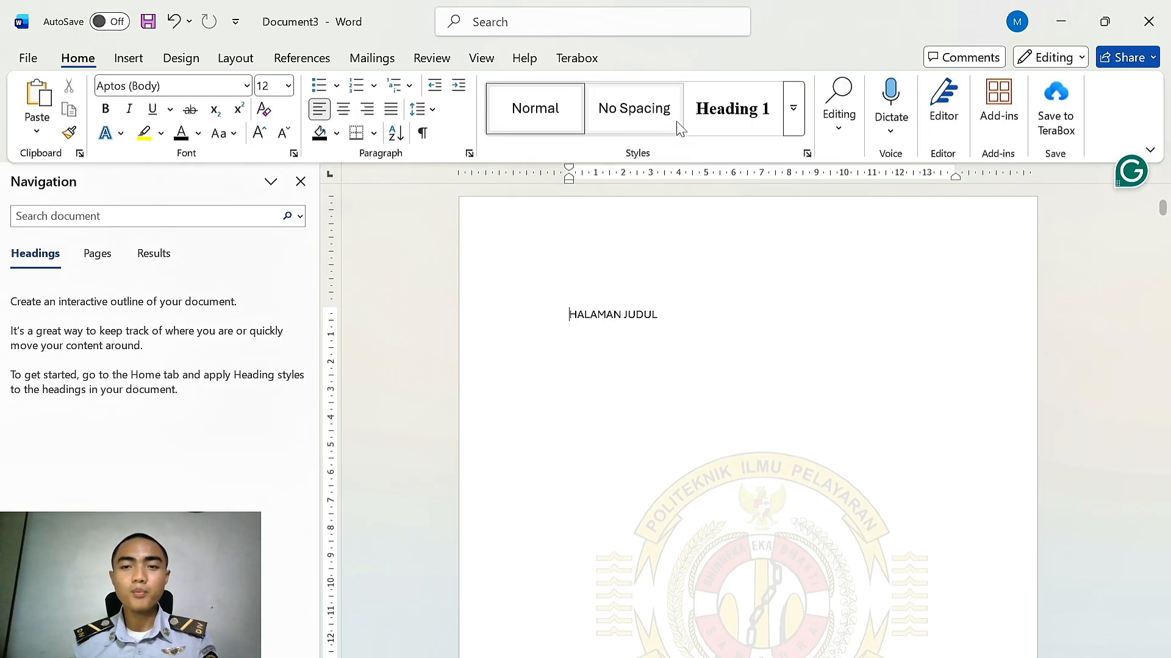
Apply Heading 1 to the HALAMAN JUDUL, HALAMAN PERSETUJUAN and HALAMAN PENGESAHAN headings
click(722, 104)
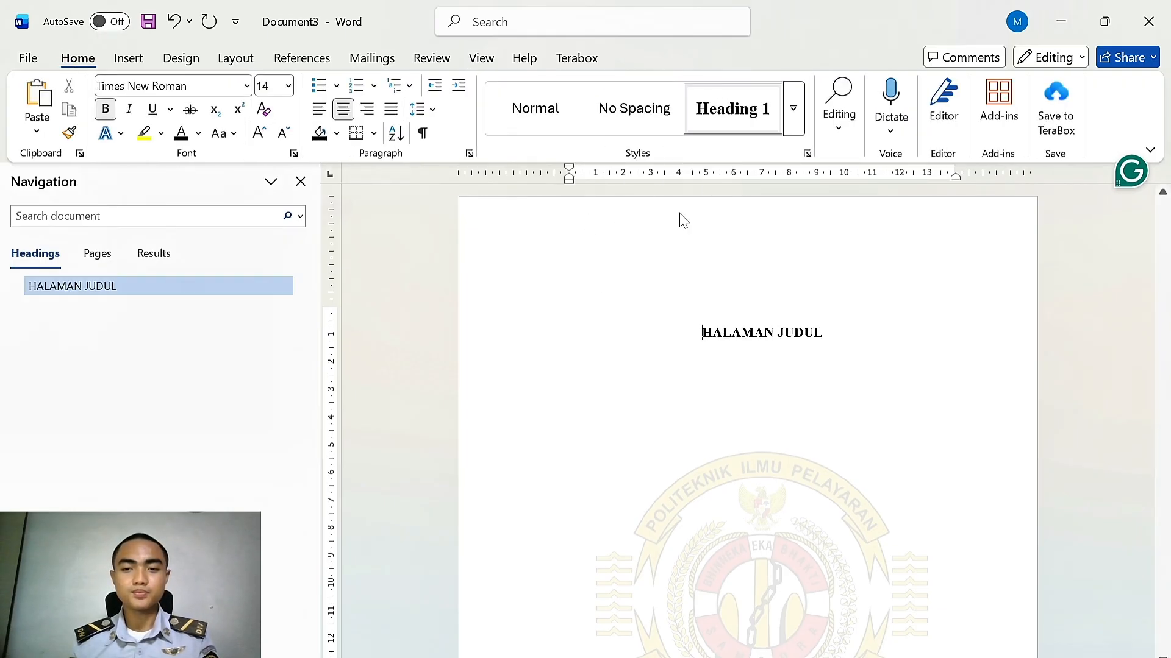
scroll(679, 219, down, 10)
scroll(679, 219, down, 2)
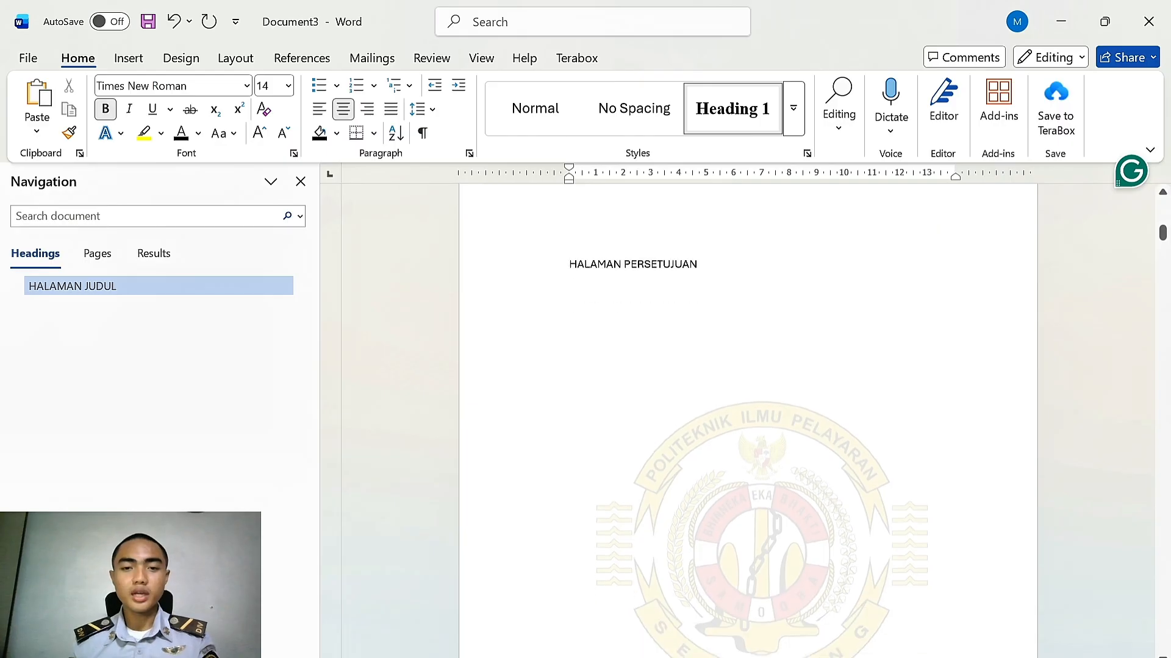
click(570, 263)
click(725, 116)
scroll(648, 366, down, 10)
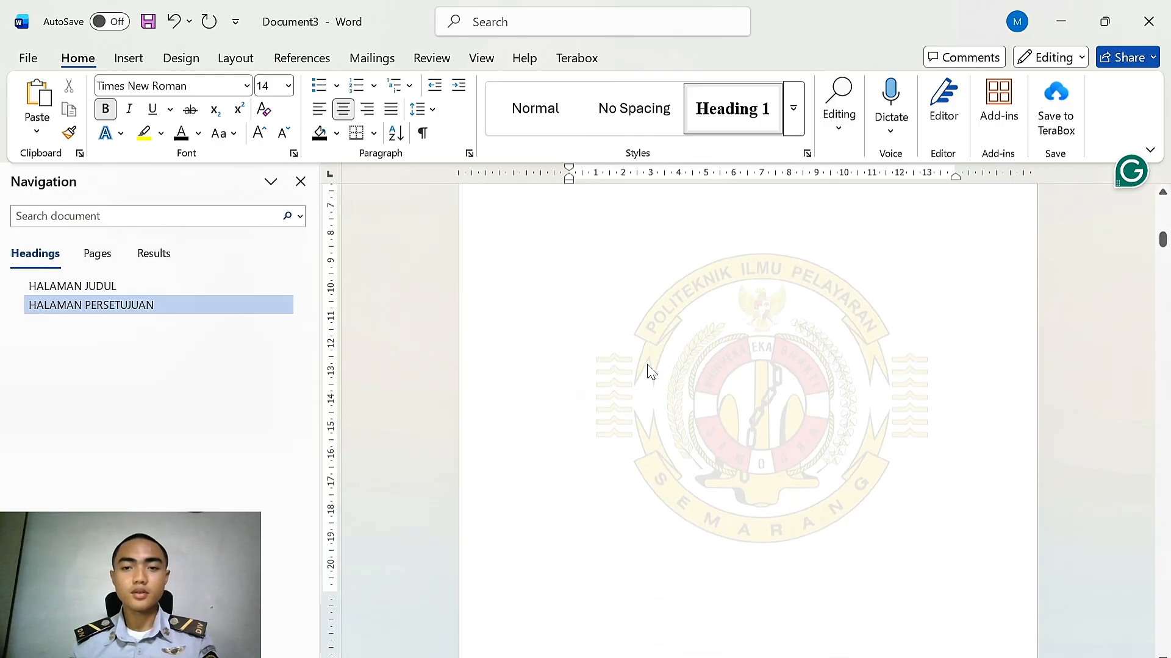
click(569, 352)
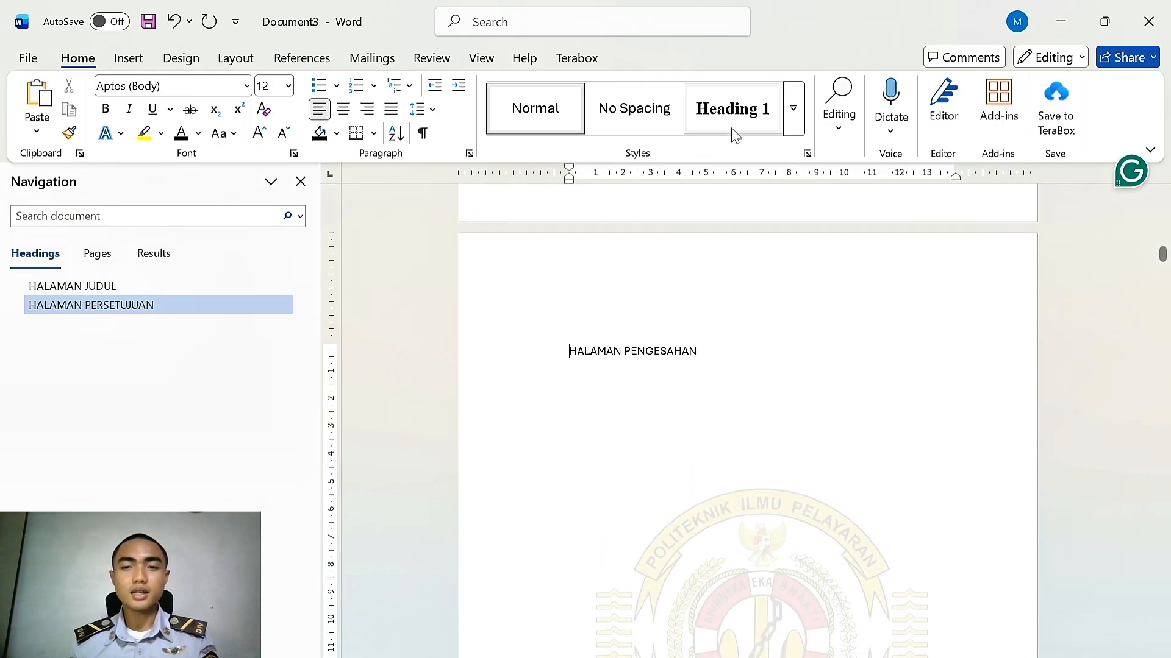
click(724, 115)
Apply Heading 1 to the HALAMAN PERNYATAAN KEASLIAN and HALAMAN MOTTO DAN PERSEMBAHAN headings
scroll(661, 380, down, 8)
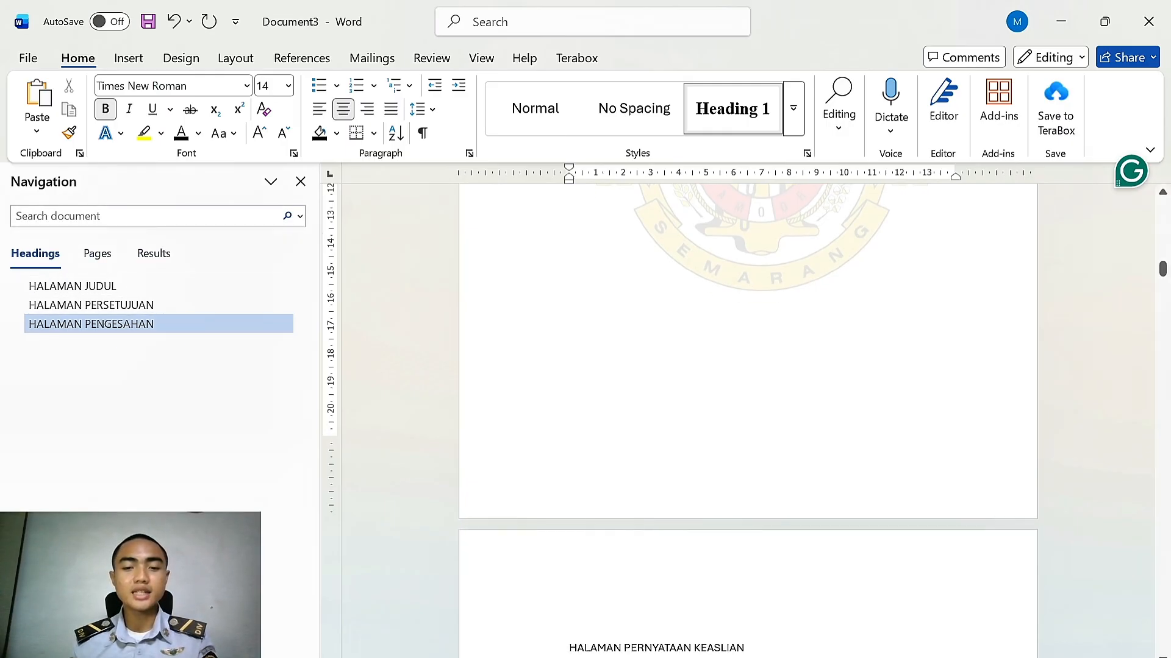
scroll(573, 470, down, 4)
click(577, 508)
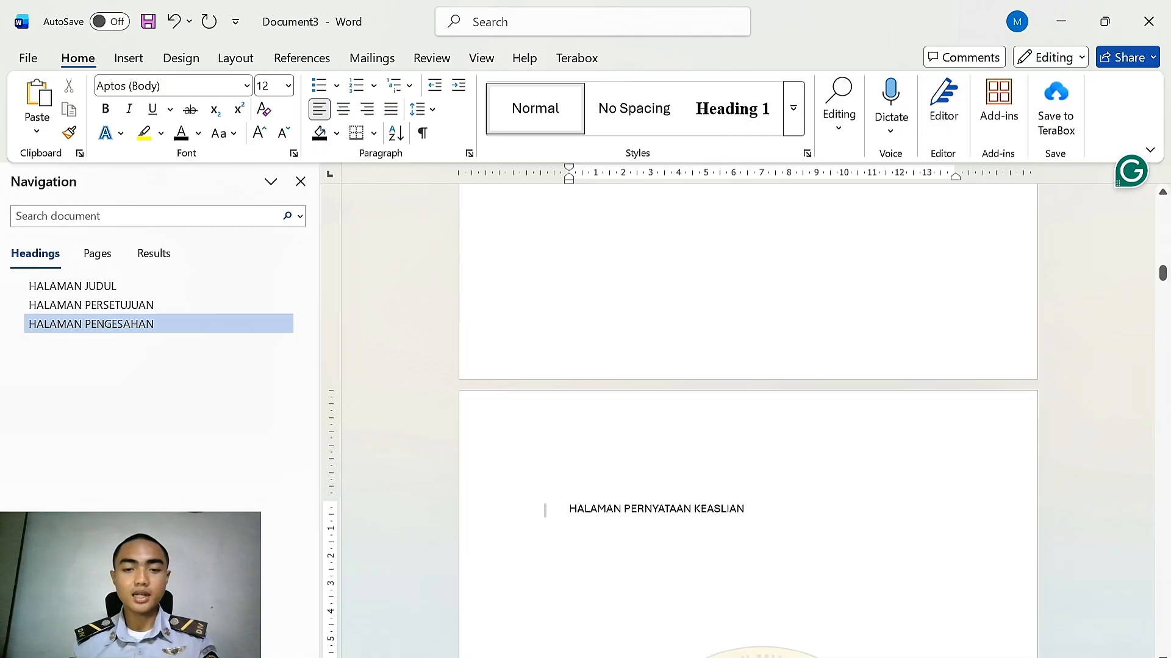
click(730, 108)
scroll(695, 305, down, 12)
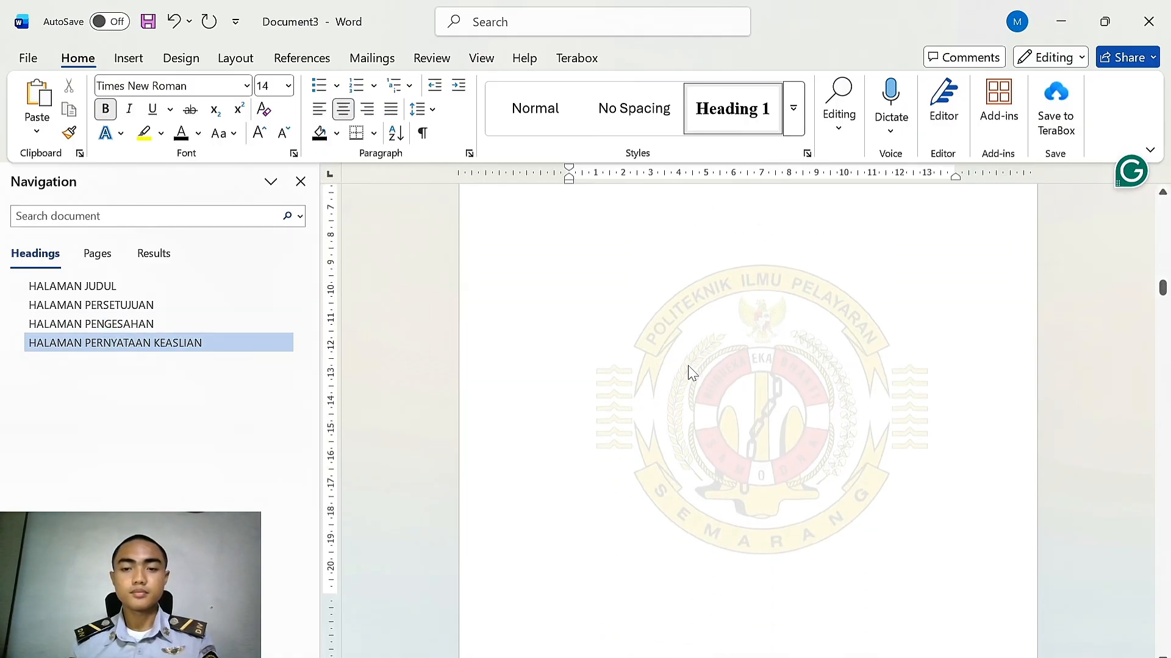
scroll(691, 372, down, 10)
click(653, 212)
click(730, 108)
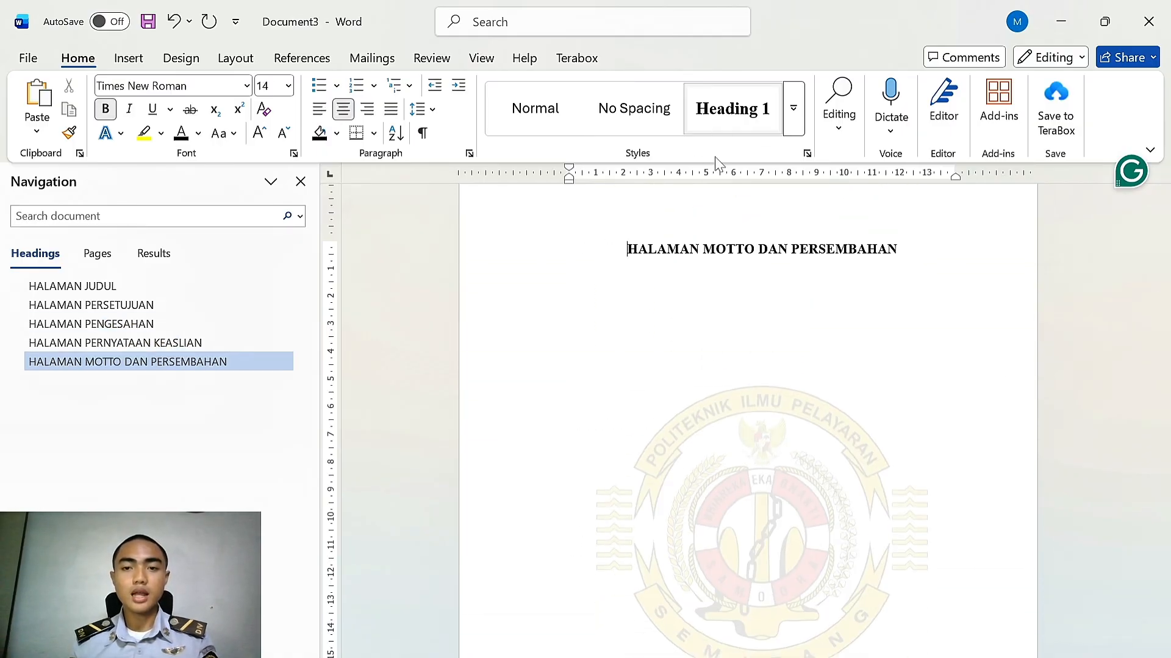
Apply Heading 1 to the PRAKATA and ABSTRAKSI headings
scroll(697, 371, down, 10)
click(545, 303)
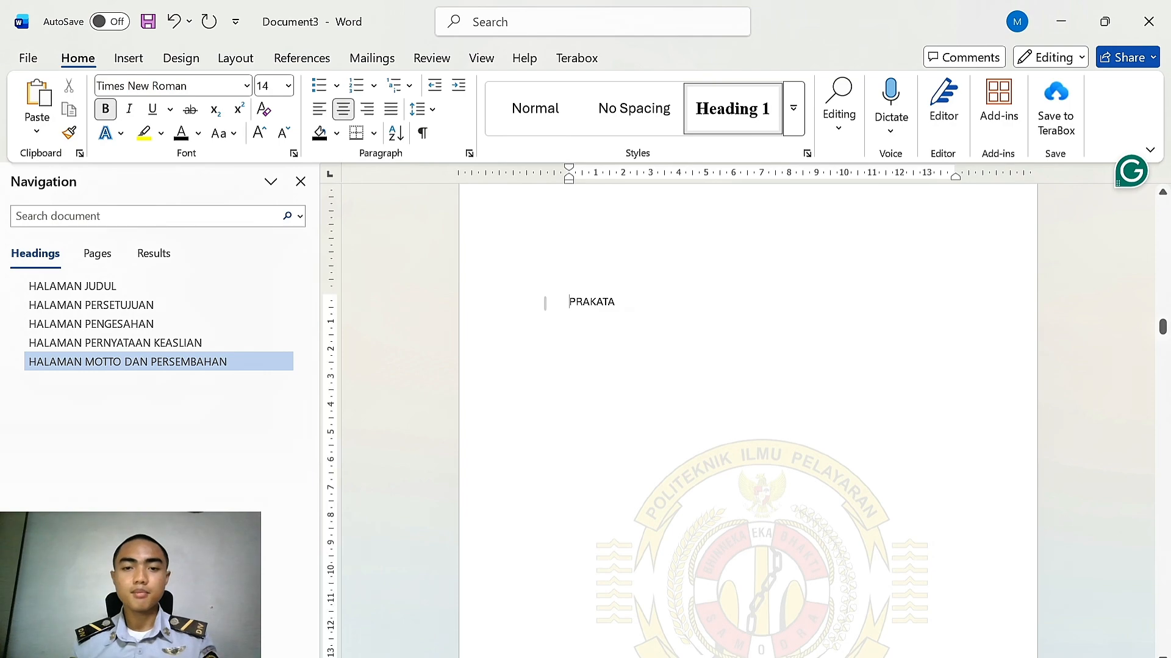
click(732, 110)
scroll(721, 339, down, 10)
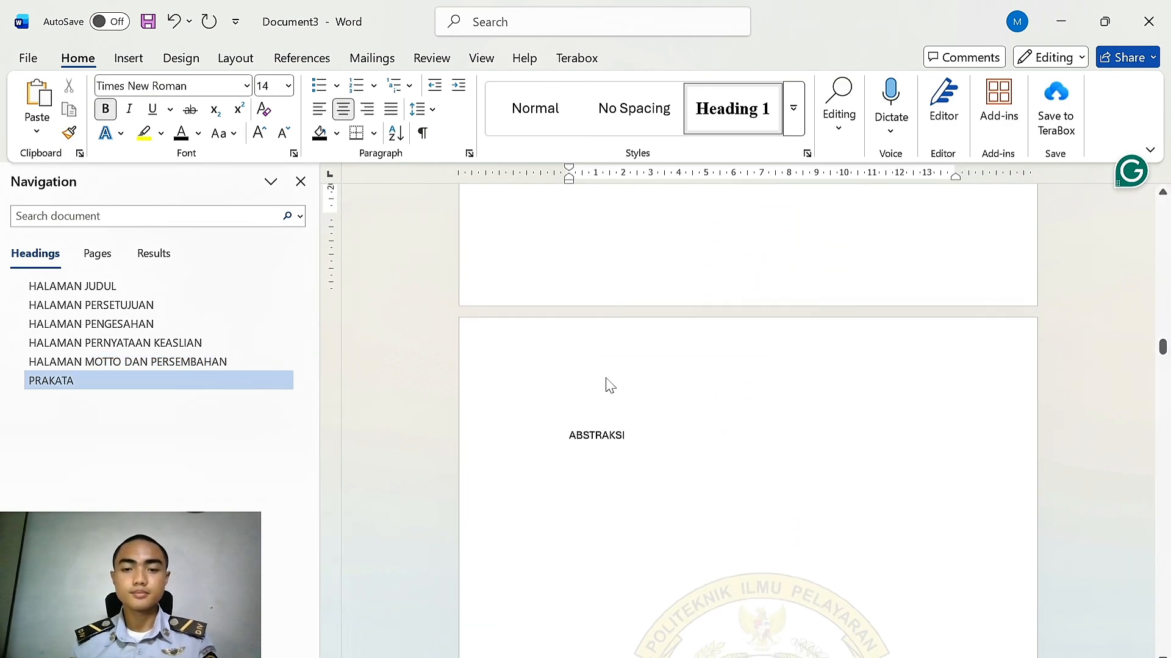
click(568, 424)
click(731, 109)
Apply Heading 1 to the ABSTRACT and DAFTAR ISI headings
scroll(701, 354, down, 5)
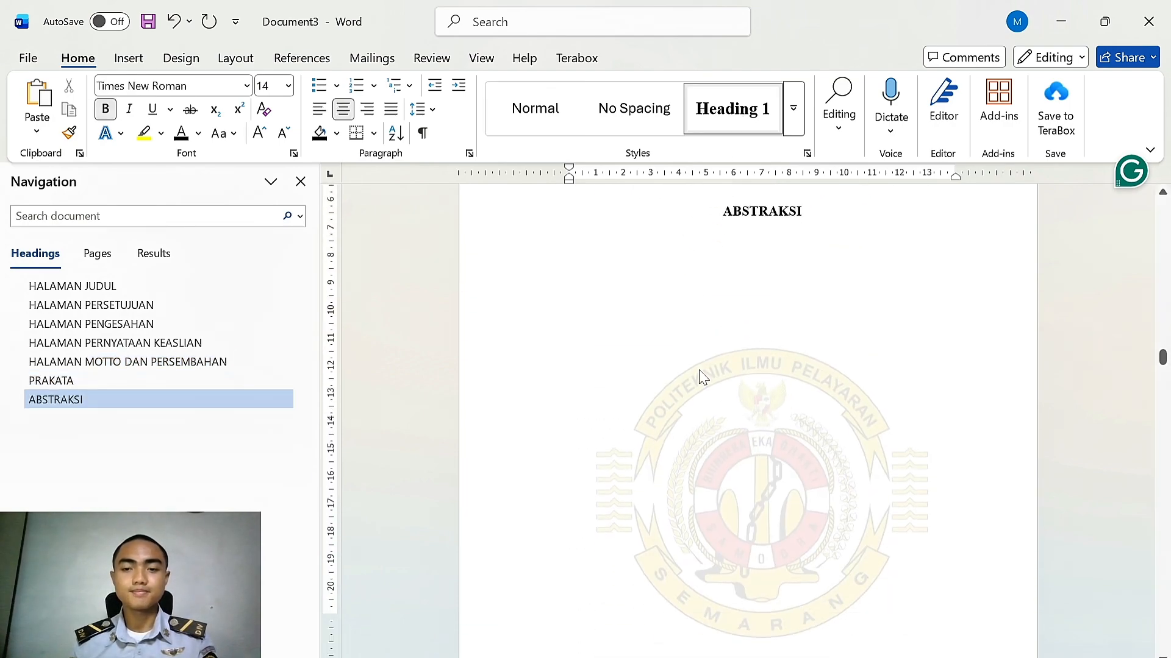
scroll(701, 375, down, 10)
click(545, 271)
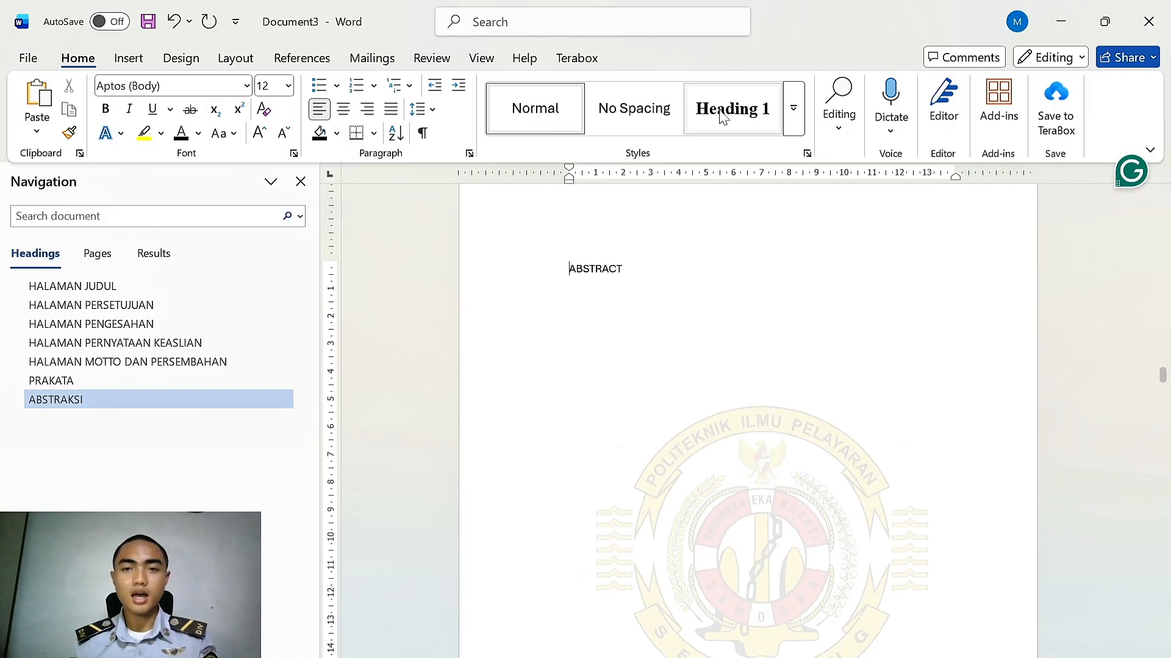
click(723, 110)
scroll(703, 400, down, 10)
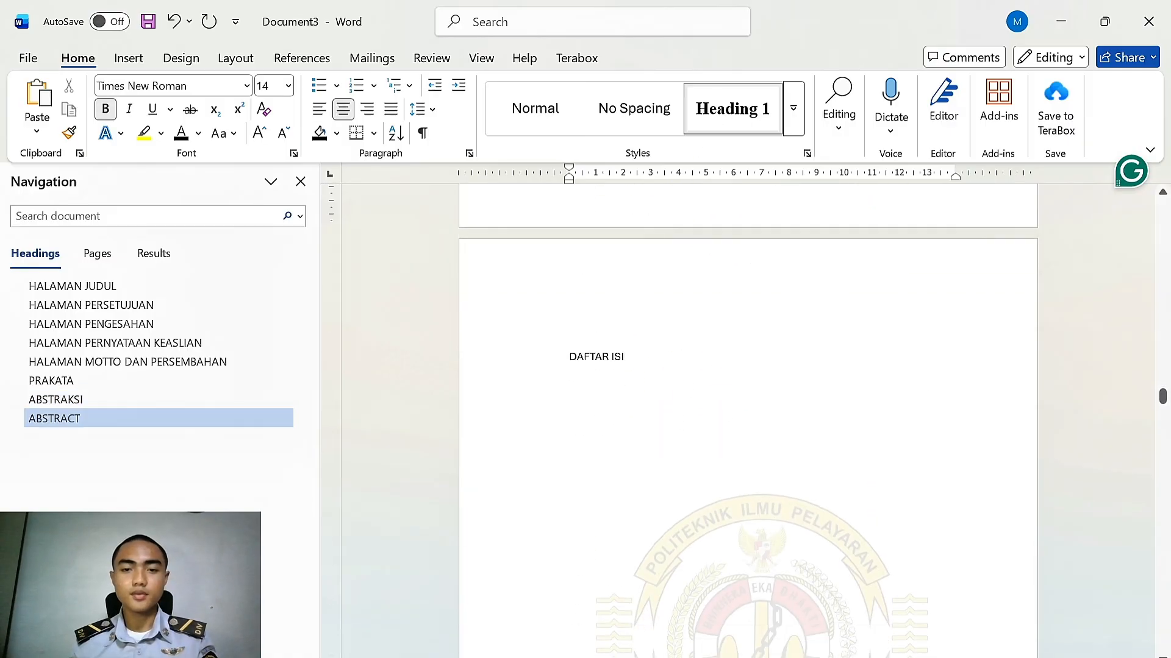
click(545, 359)
click(735, 119)
Apply Heading 1 to the DAFTAR TABEL and DAFTAR GAMBAR headings
scroll(707, 372, down, 10)
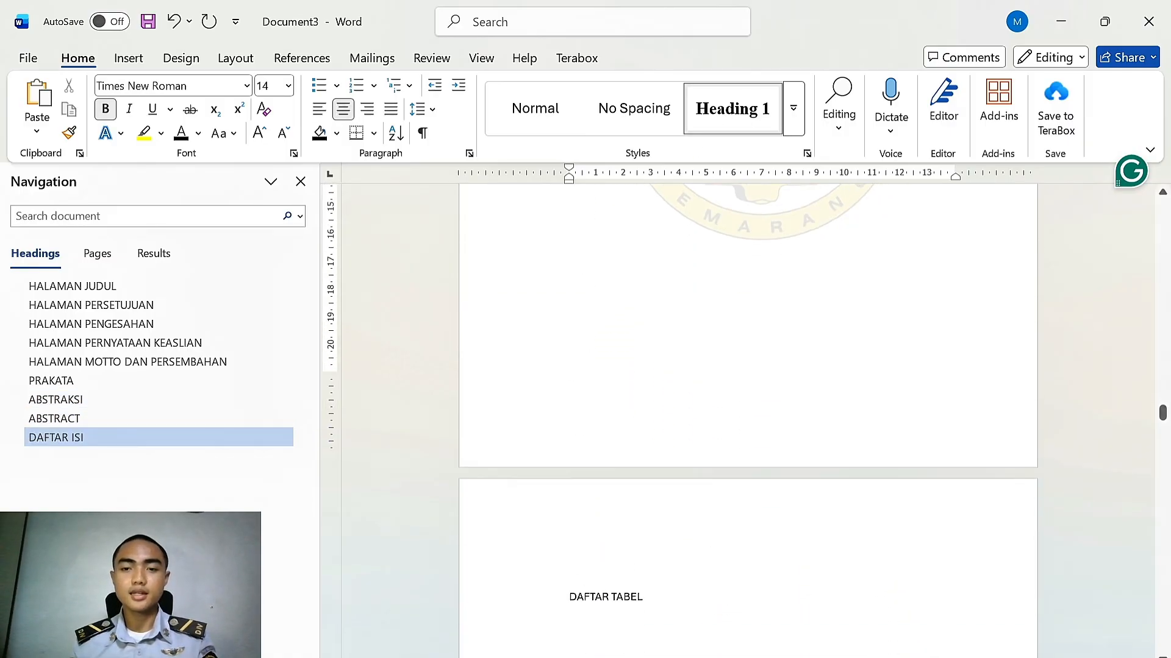
scroll(543, 418, down, 3)
click(545, 446)
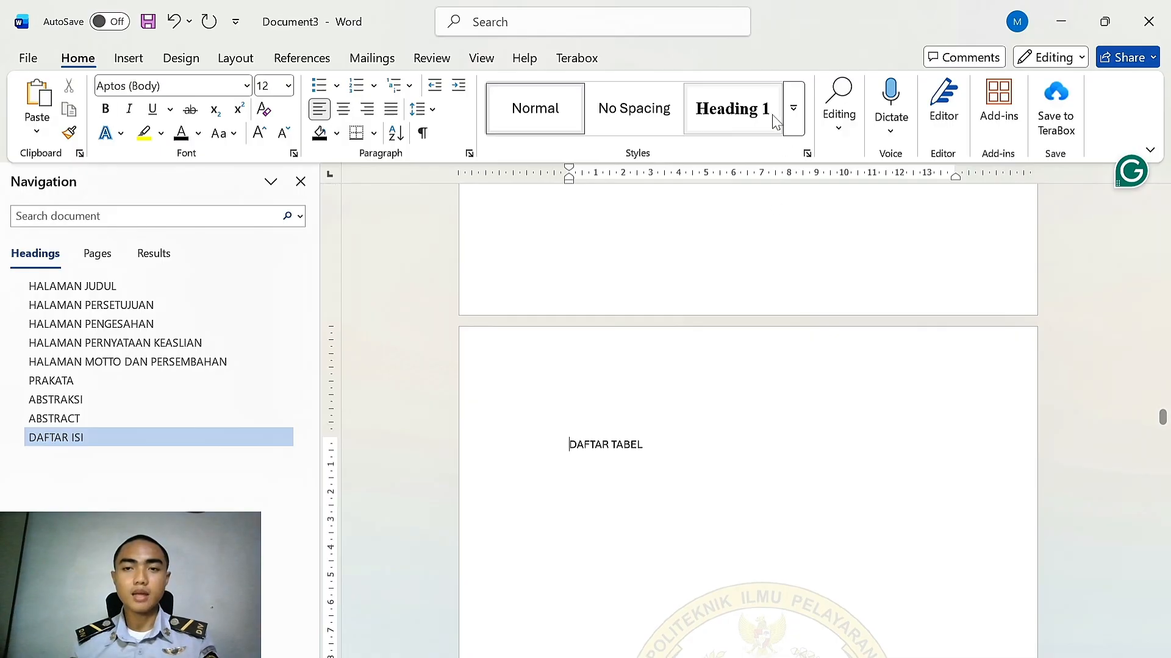
click(773, 117)
scroll(716, 387, down, 10)
scroll(716, 387, down, 6)
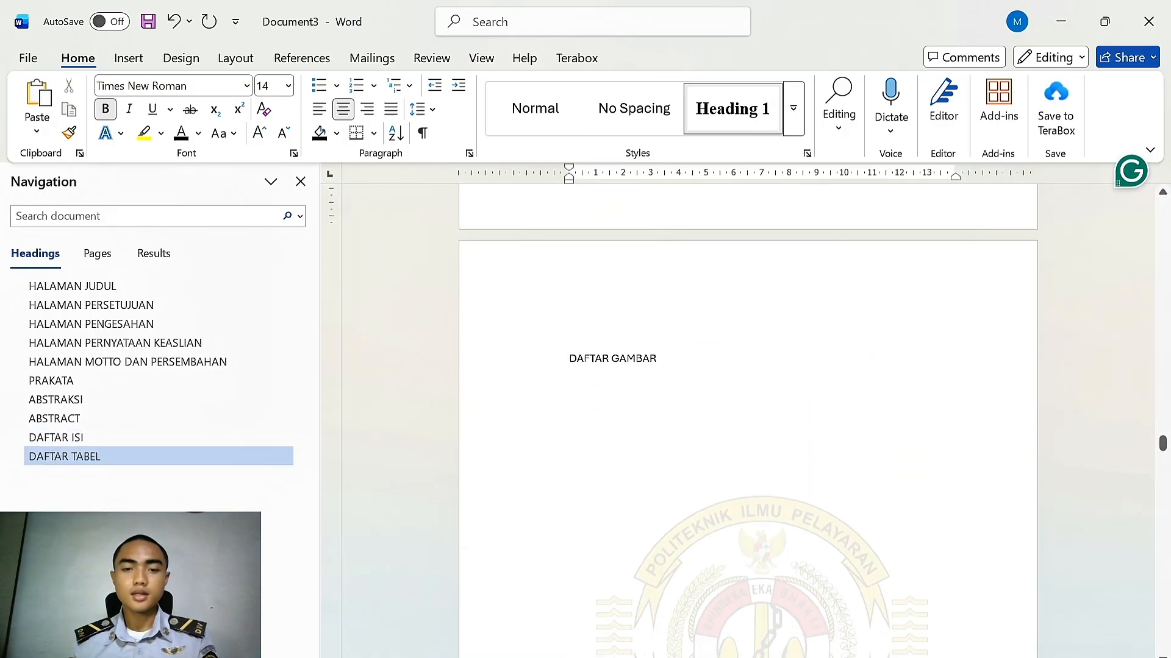
click(545, 358)
click(740, 117)
scroll(705, 386, down, 18)
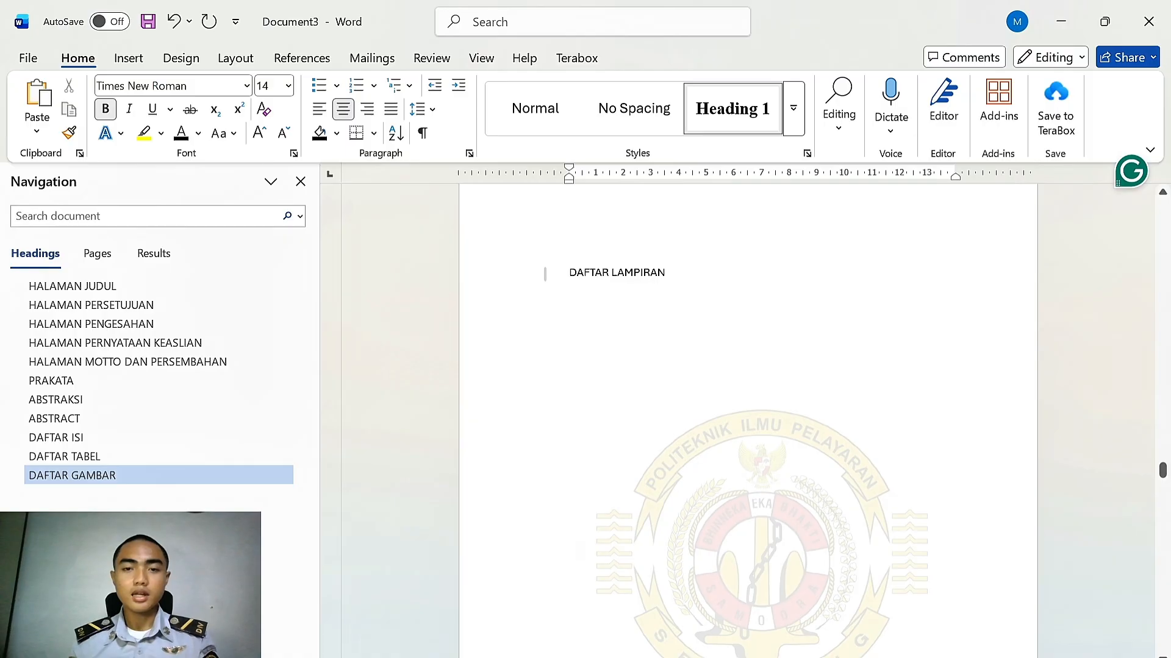
Apply Heading 1 to the DAFTAR LAMPIRAN and PENDAHULUAN headings
click(545, 274)
click(729, 117)
scroll(733, 391, down, 9)
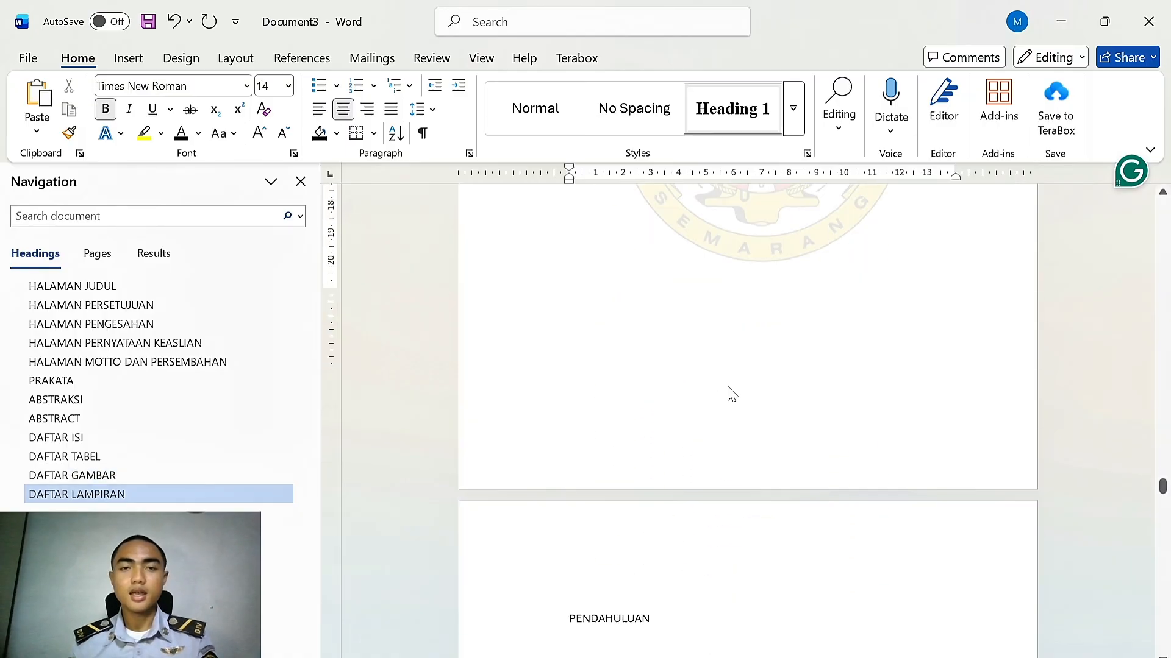
scroll(732, 394, down, 7)
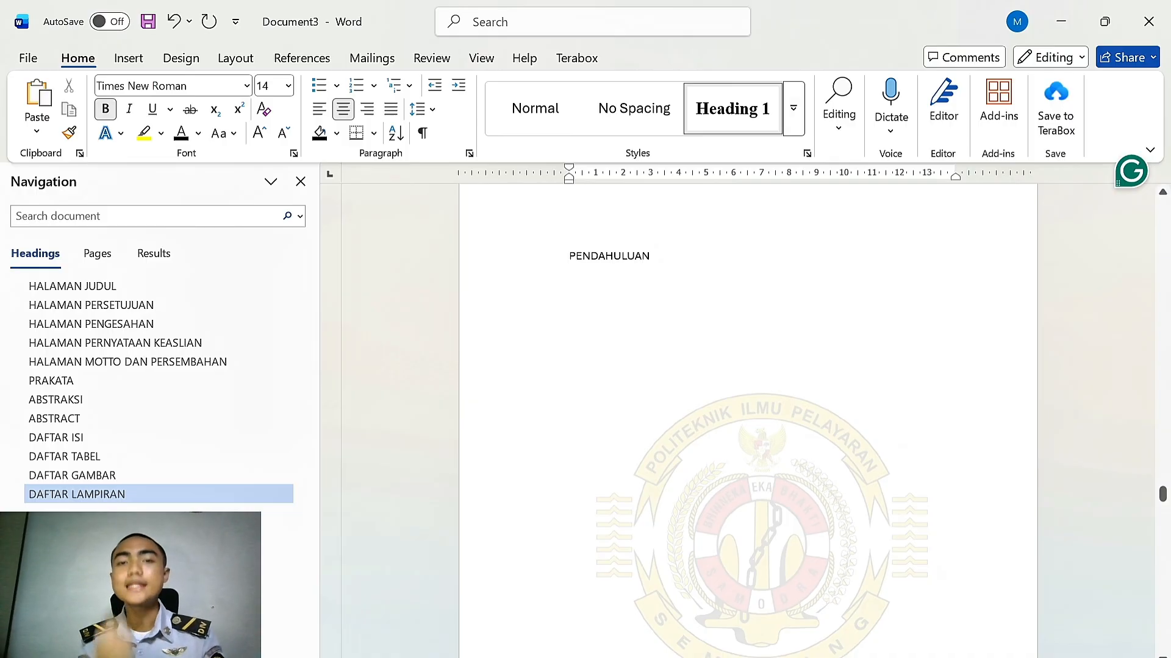
scroll(748, 421, up, 1)
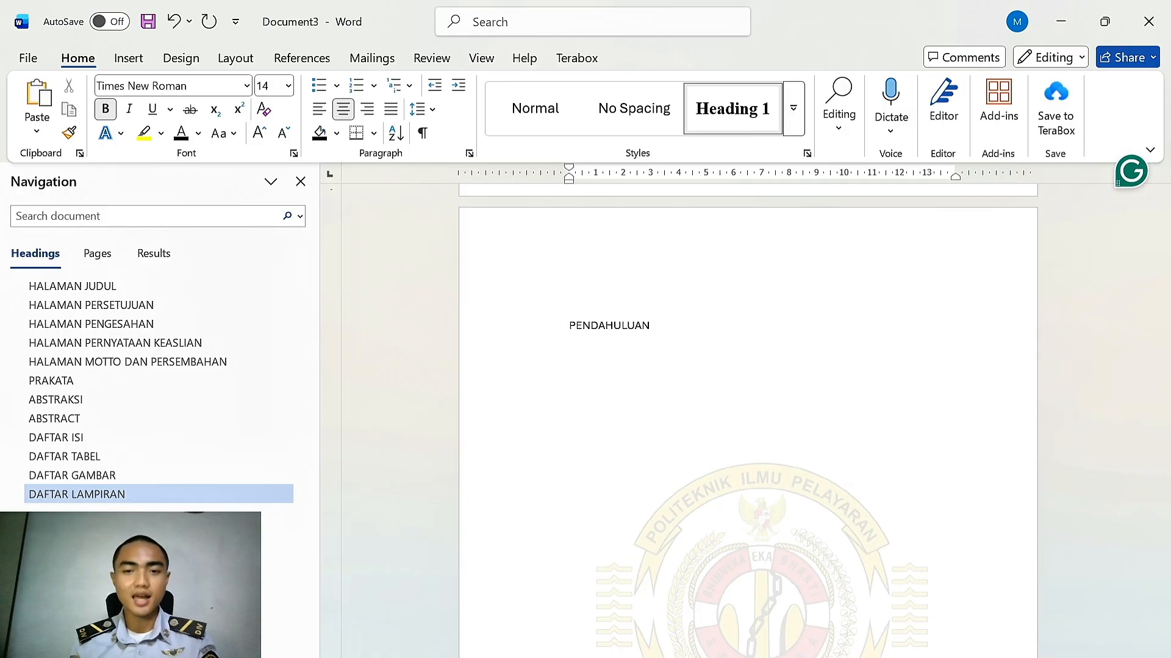
click(569, 326)
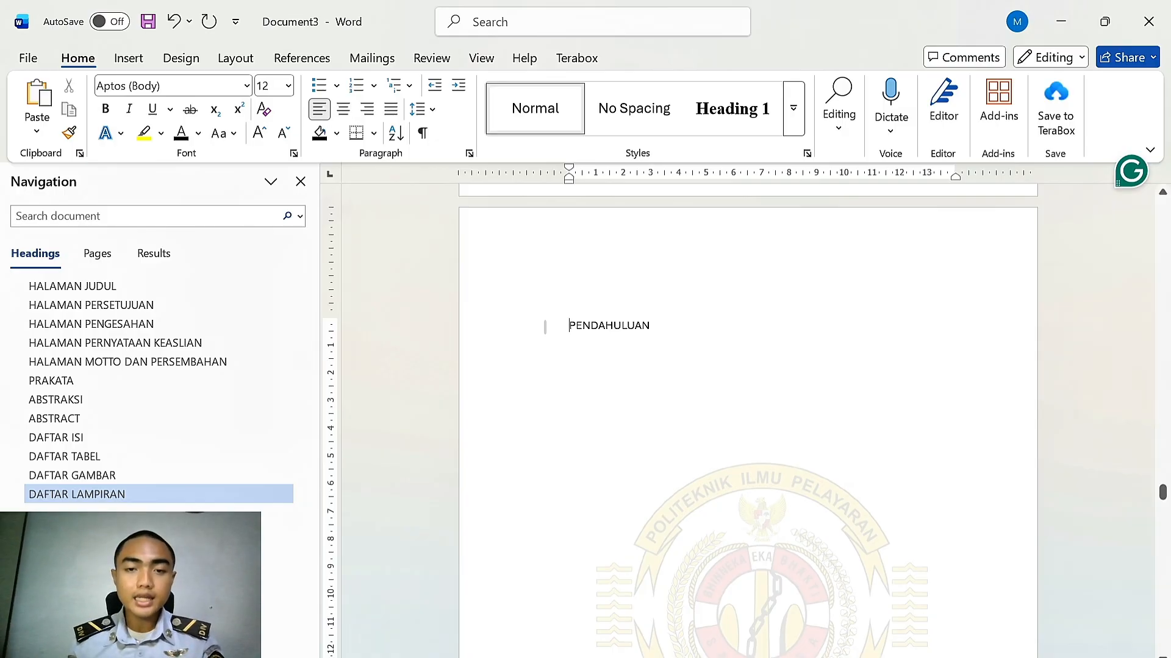
click(723, 125)
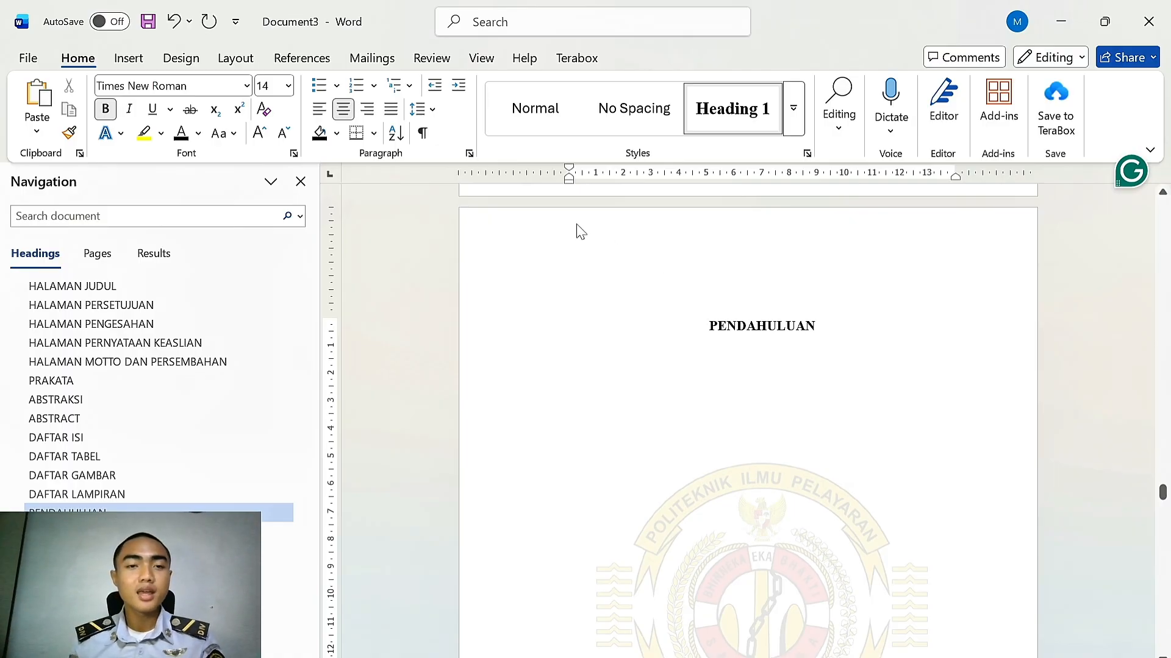
Define a new number format "BAB I" using the I, II, III style with centred alignment for the PENDAHULUAN heading
click(375, 86)
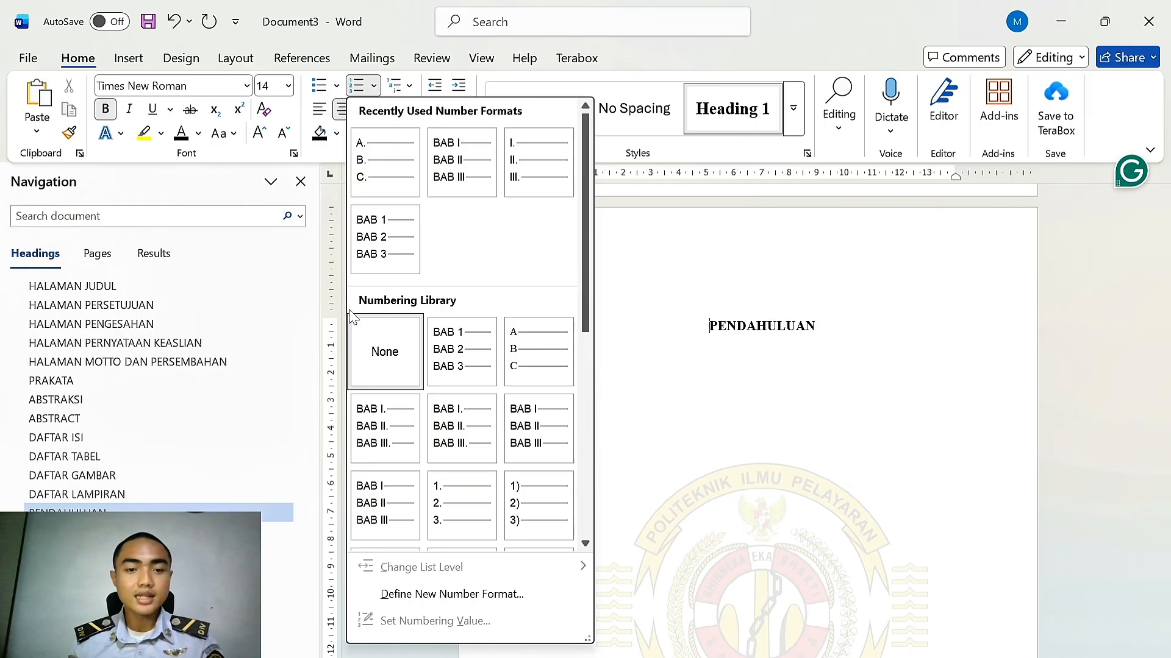
click(421, 594)
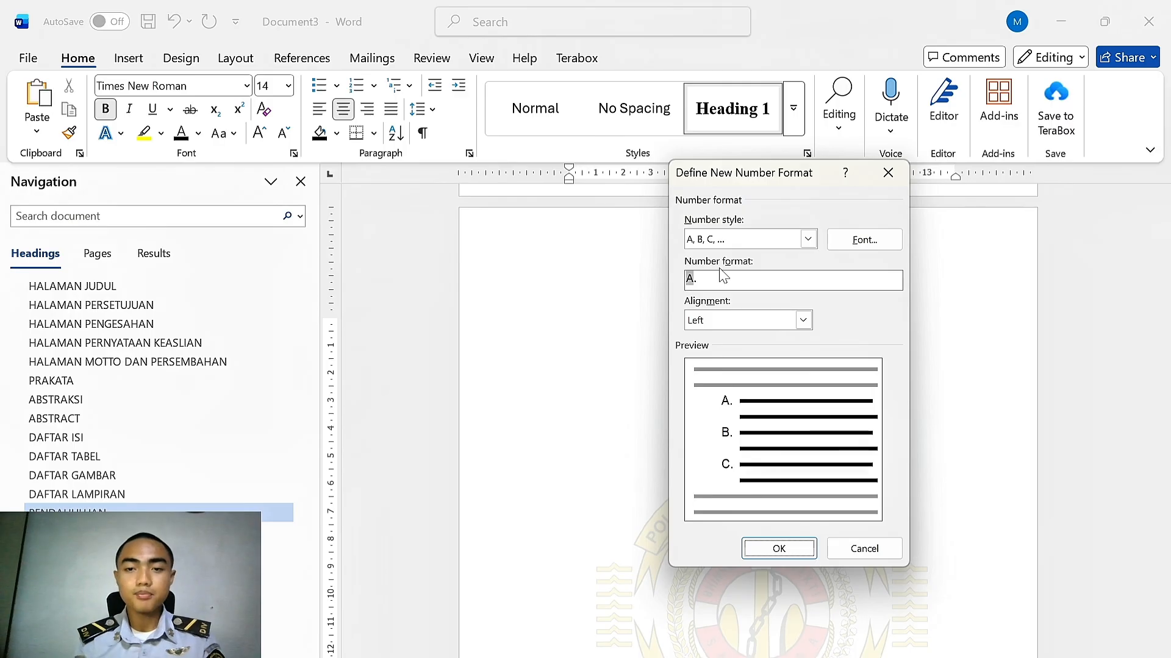
drag(710, 278, 670, 273)
key(BackSpace)
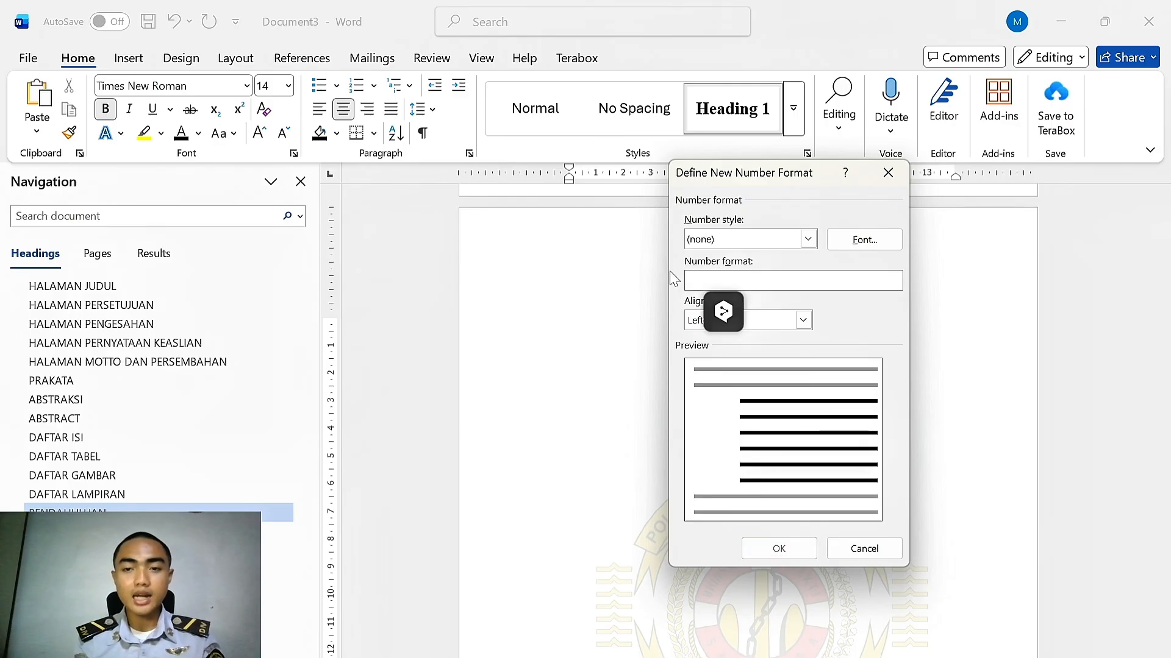
text(BAB)
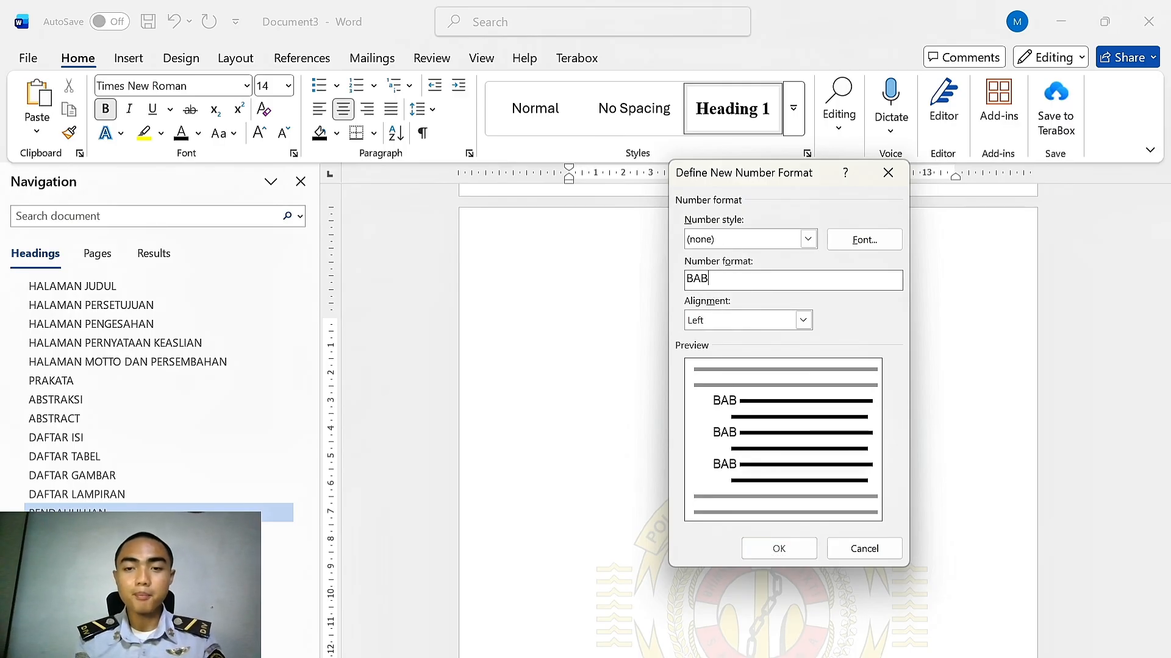
click(808, 239)
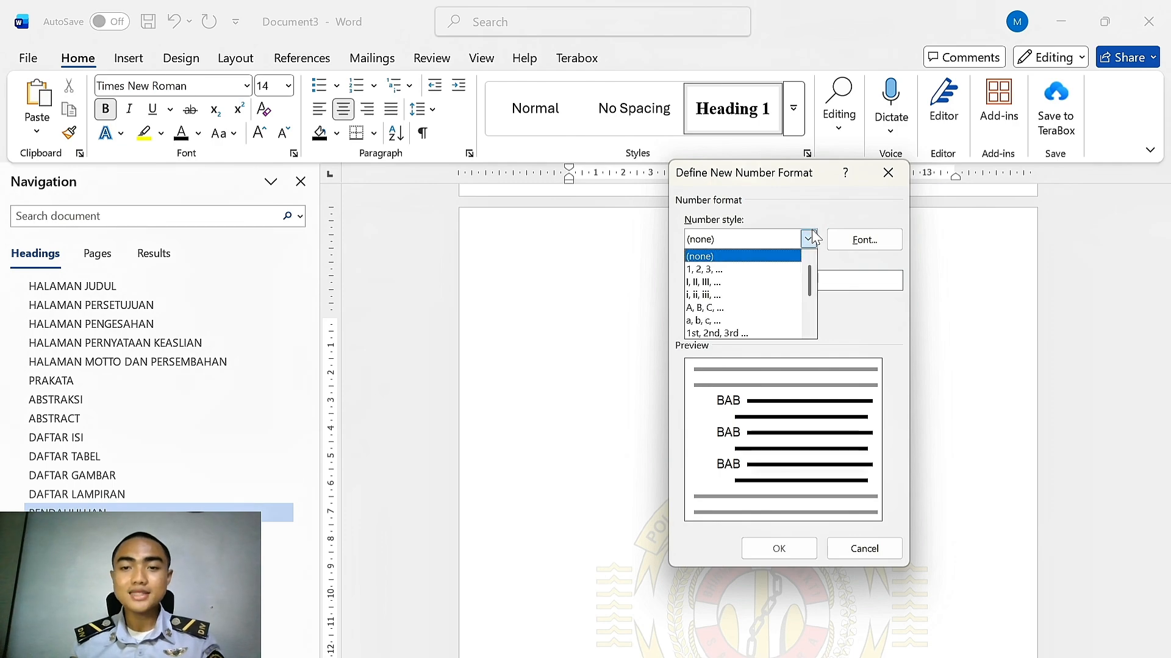
click(705, 282)
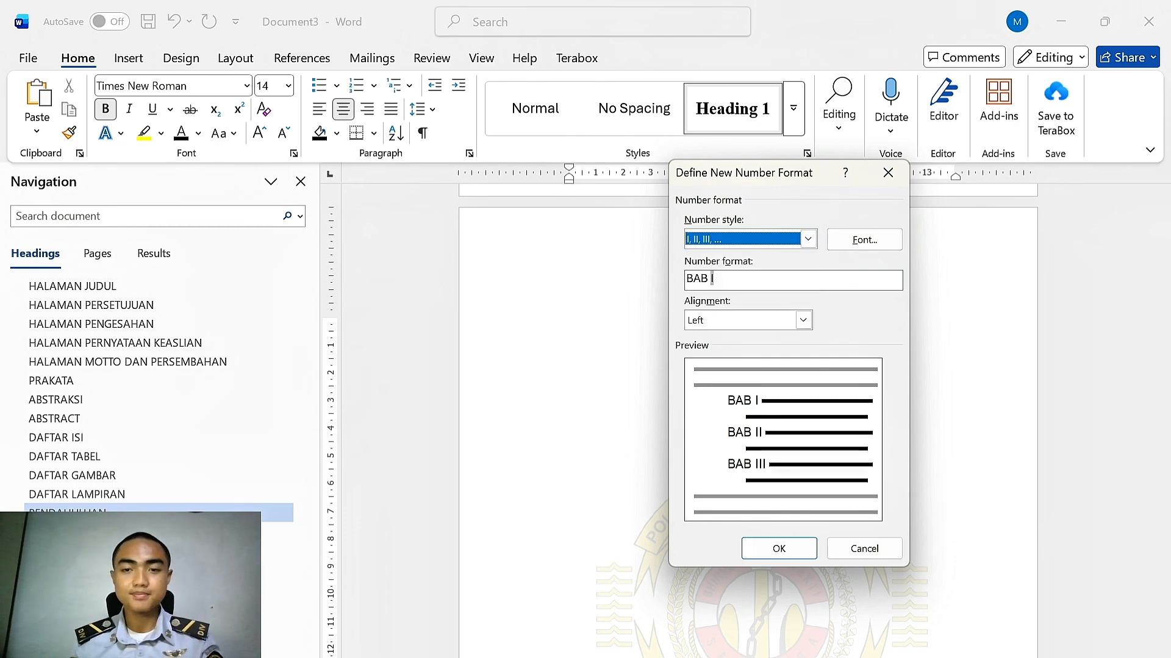
click(803, 323)
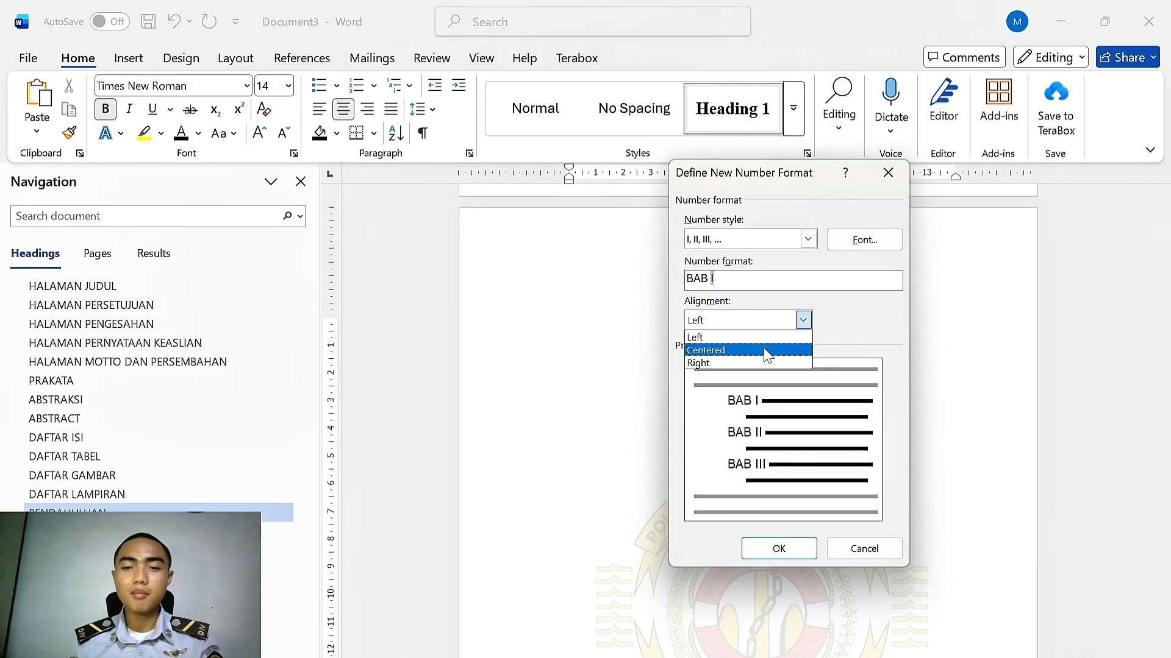
click(767, 351)
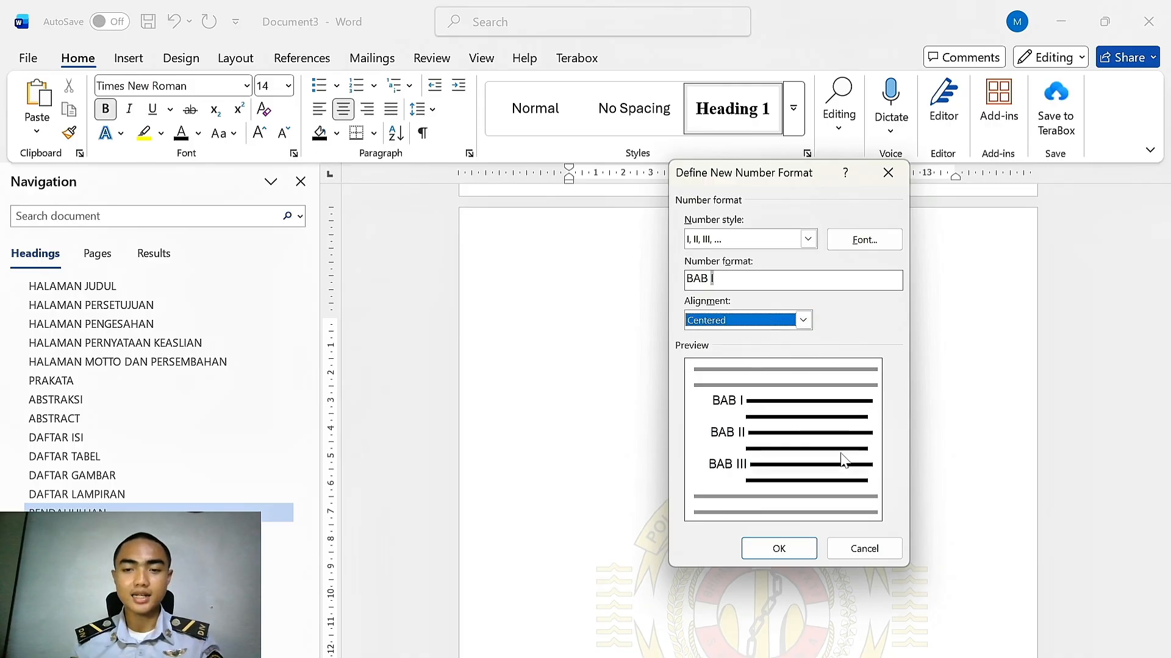
click(780, 549)
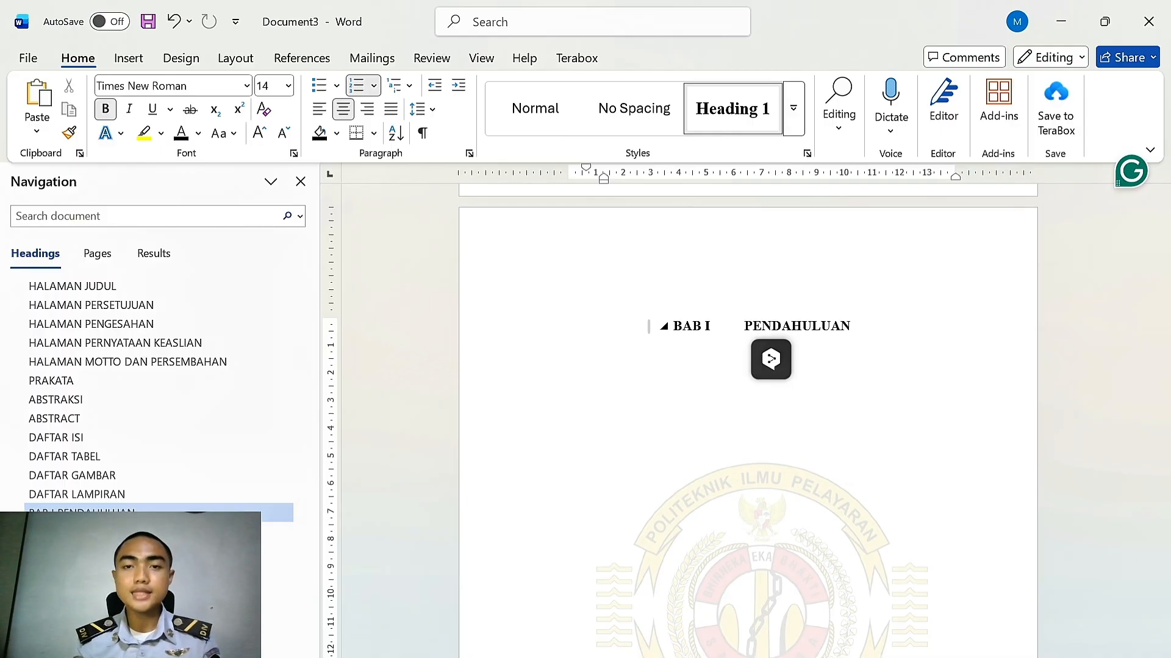
Break the heading onto a new line after BAB I and adjust the indent so both lines are centred
key(shift+Return)
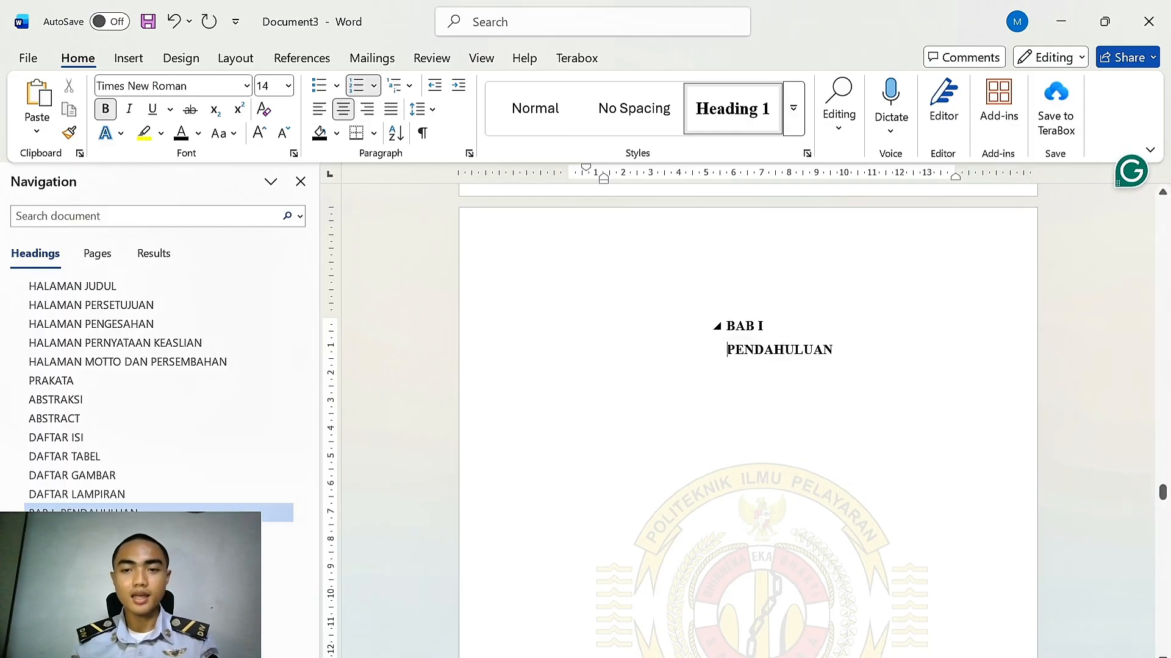
triple_click(727, 349)
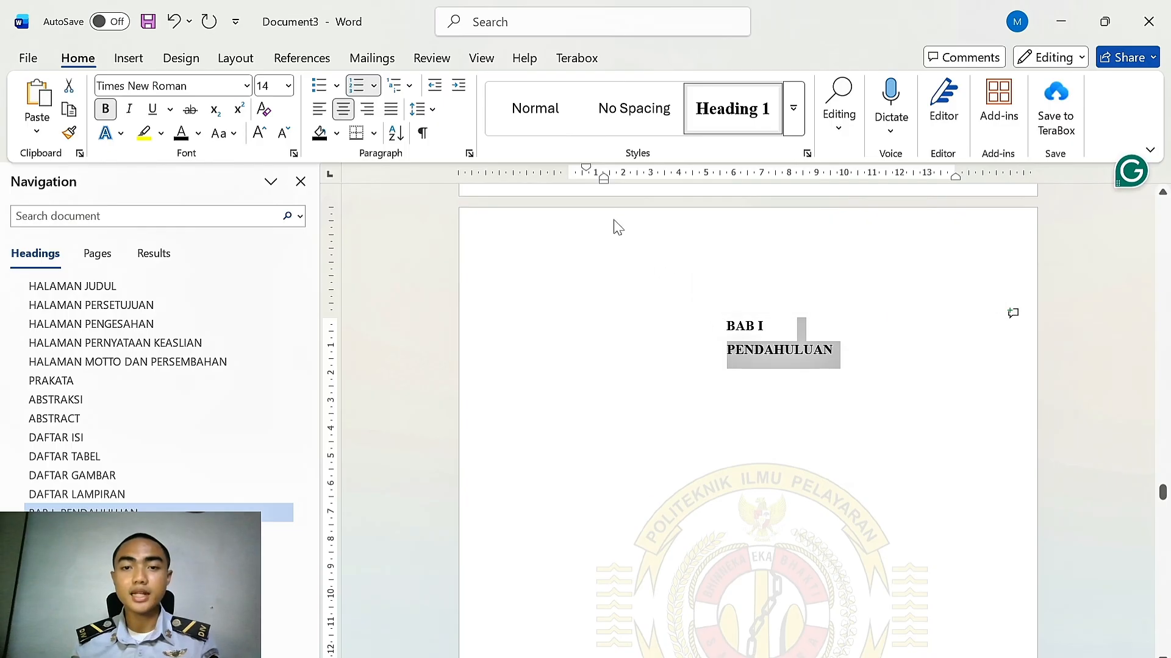
mouse_move(604, 182)
mouse_down()
mouse_move(590, 182)
mouse_move(611, 174)
mouse_up()
click(855, 368)
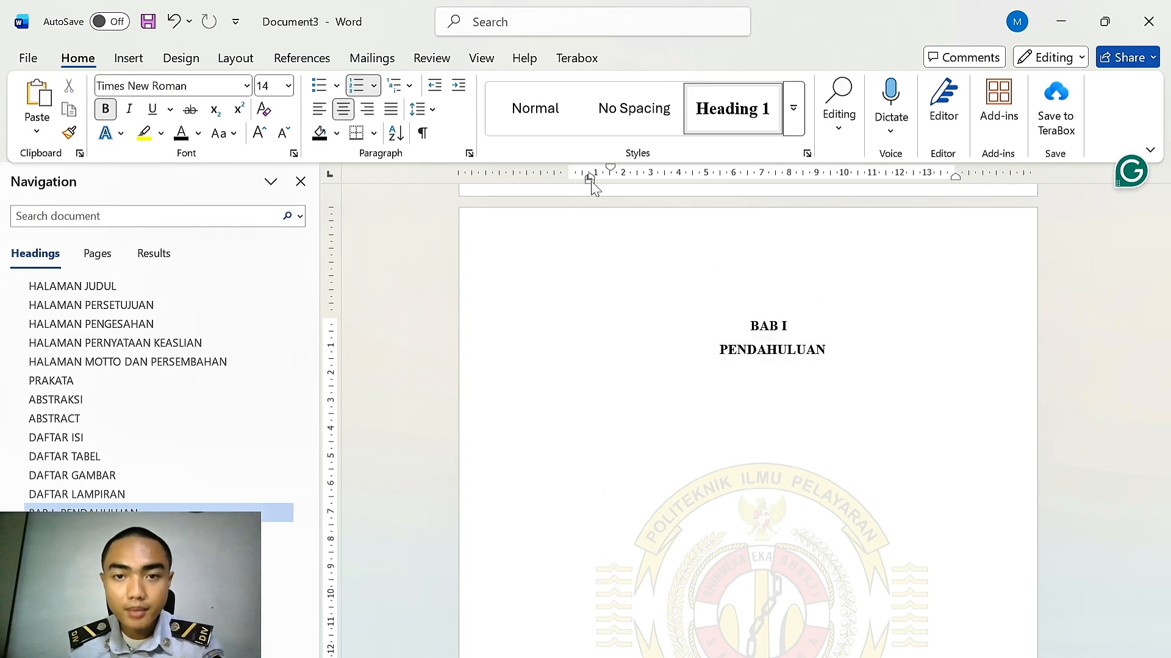
Apply Heading 1 and BAB numbering to LANDASAN TEORI DAN PENGUJIAN HIPOTESIS, breaking after BAB II and centring it
scroll(752, 414, down, 10)
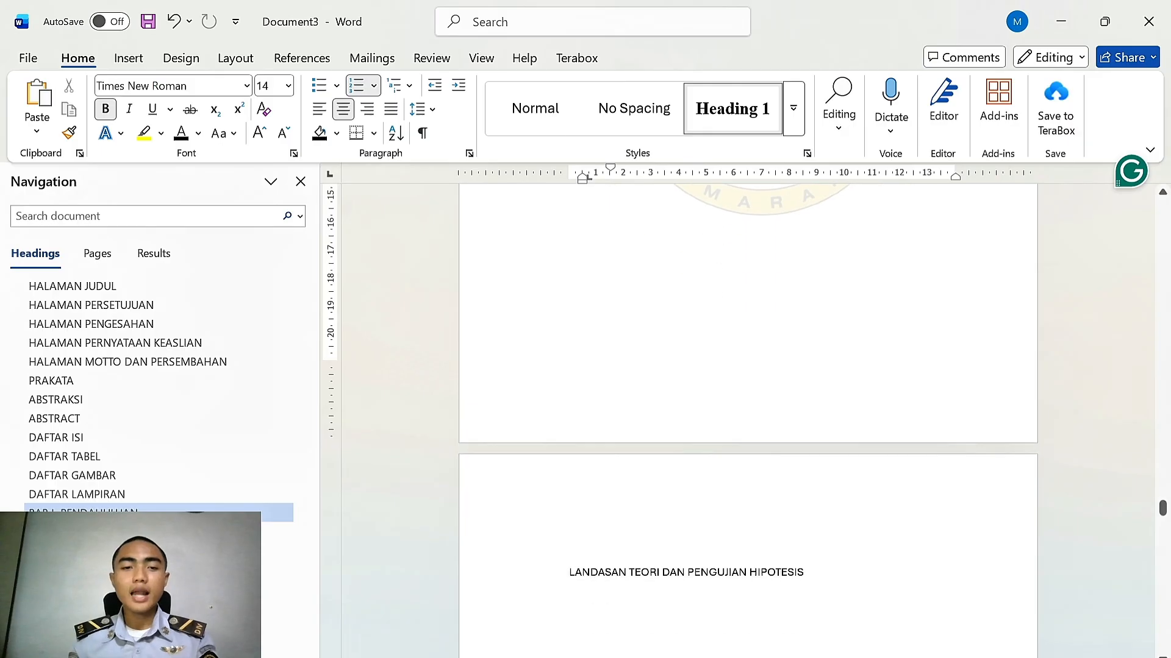
scroll(642, 407, down, 2)
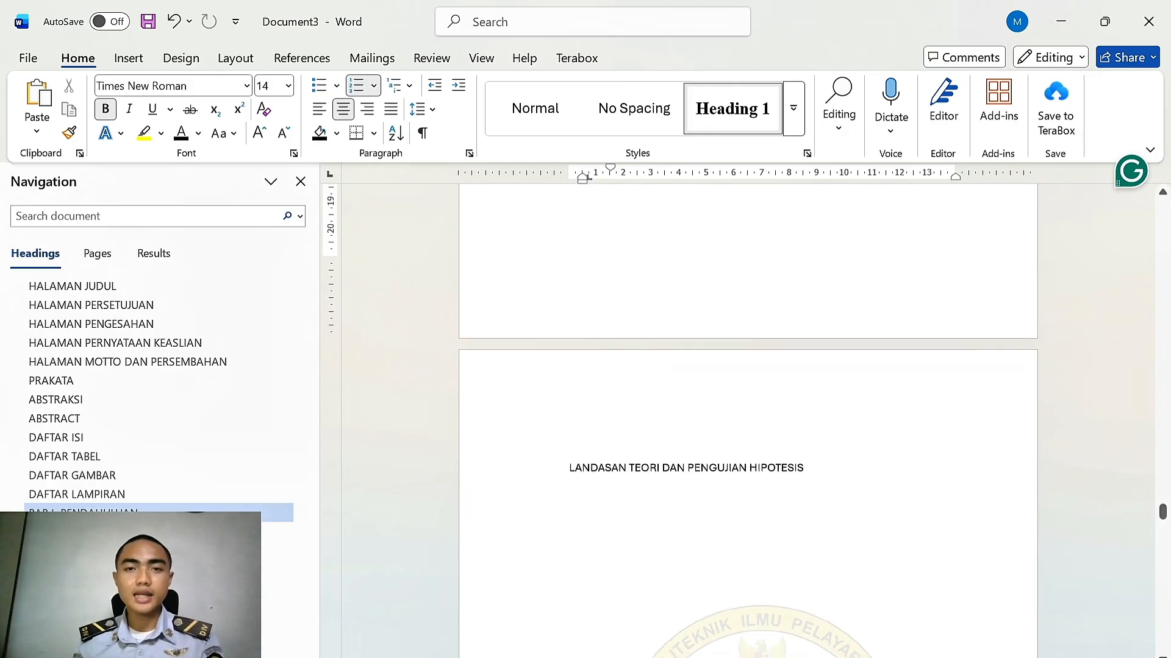
click(736, 105)
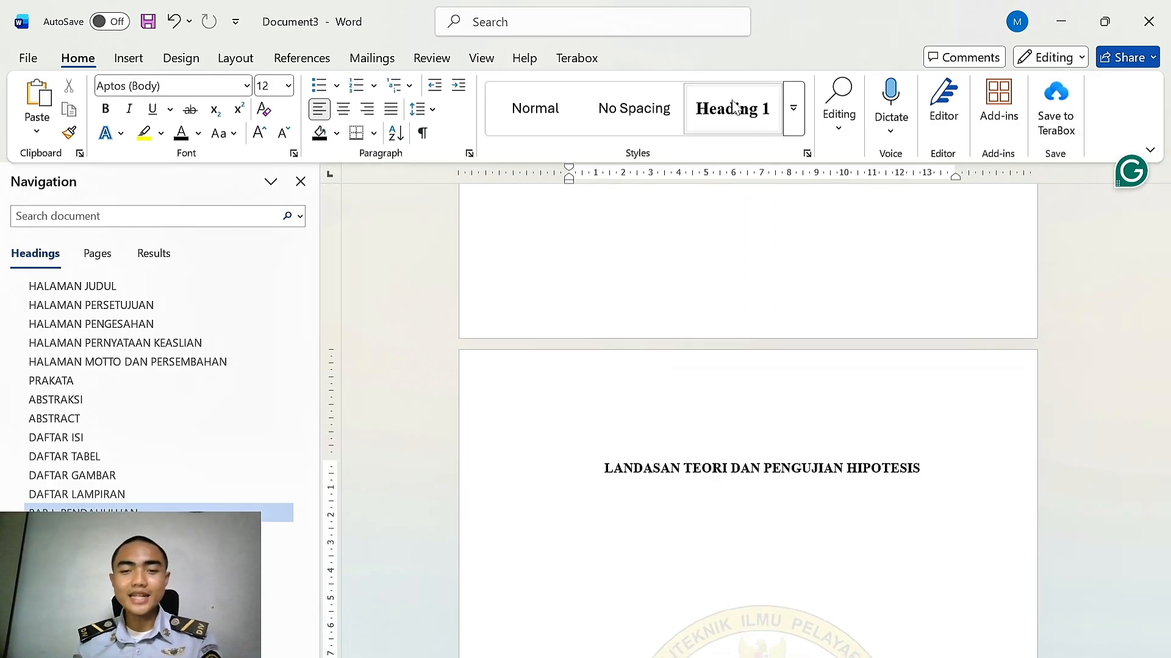
click(355, 88)
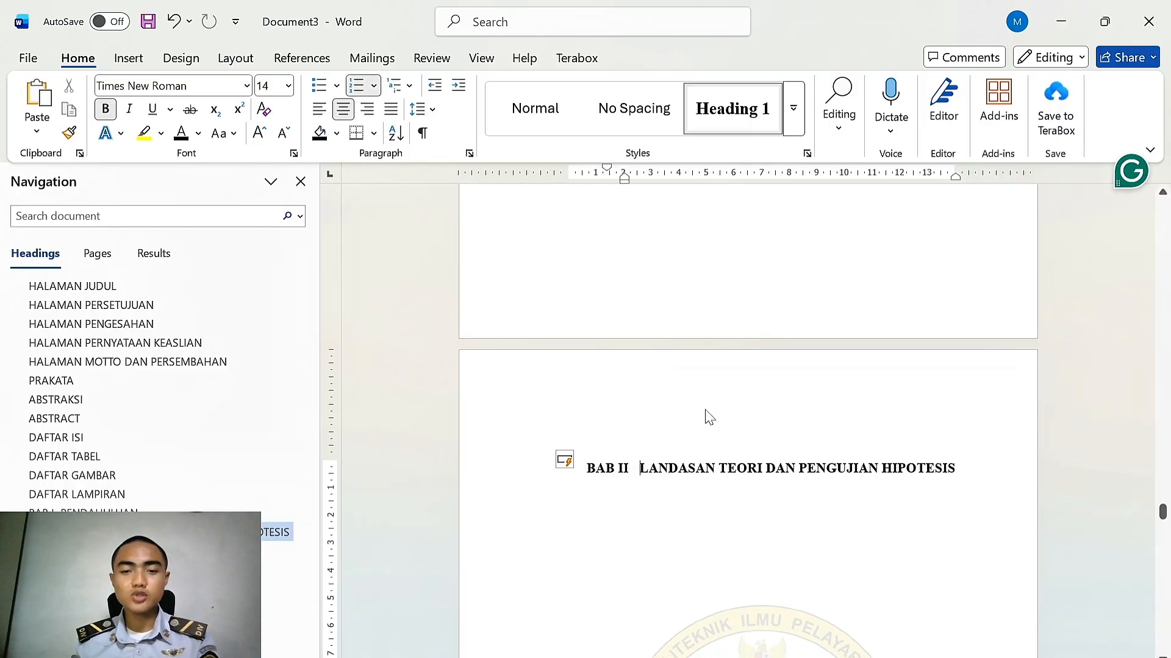
scroll(720, 390, down, 1)
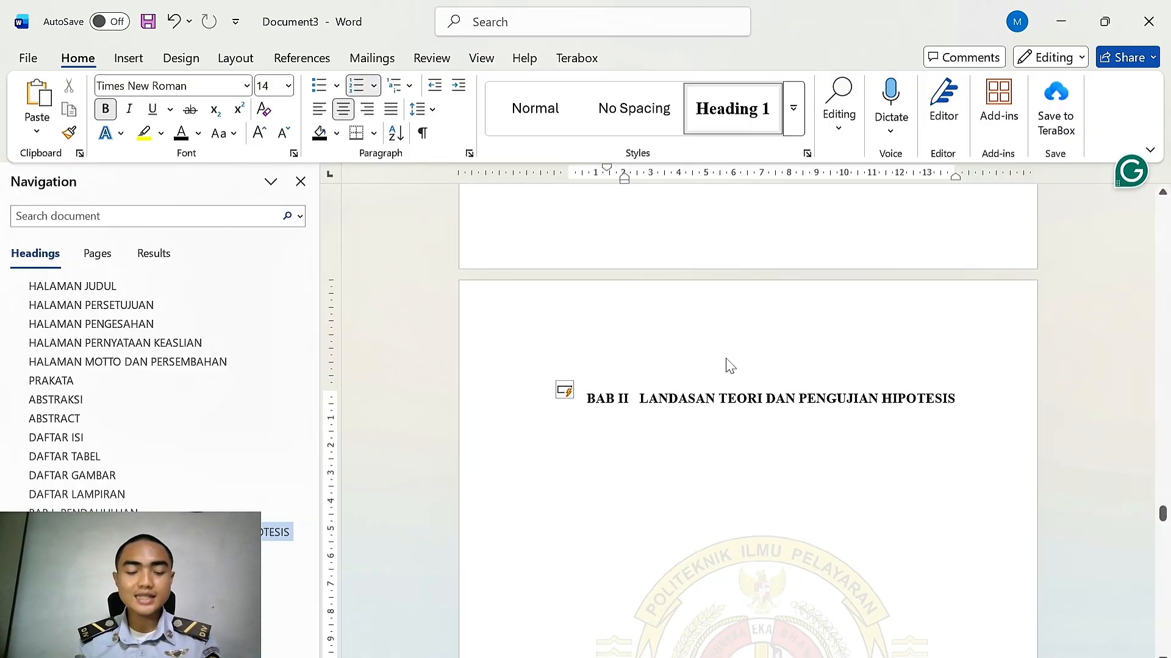
key(shift+Return)
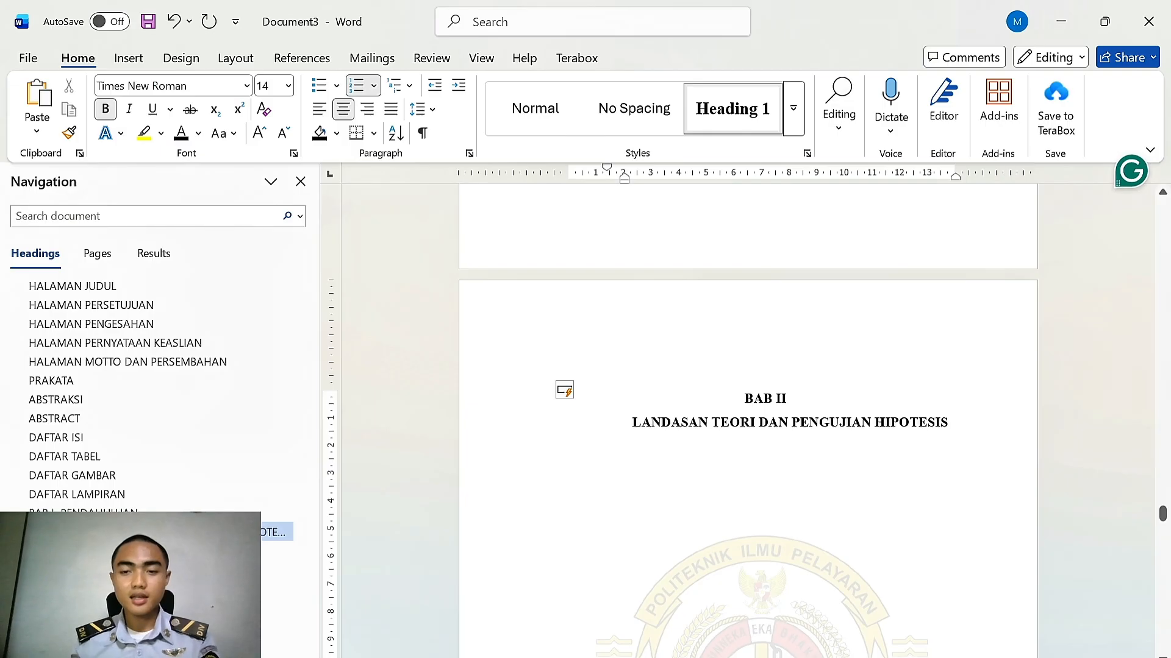
key(Up)
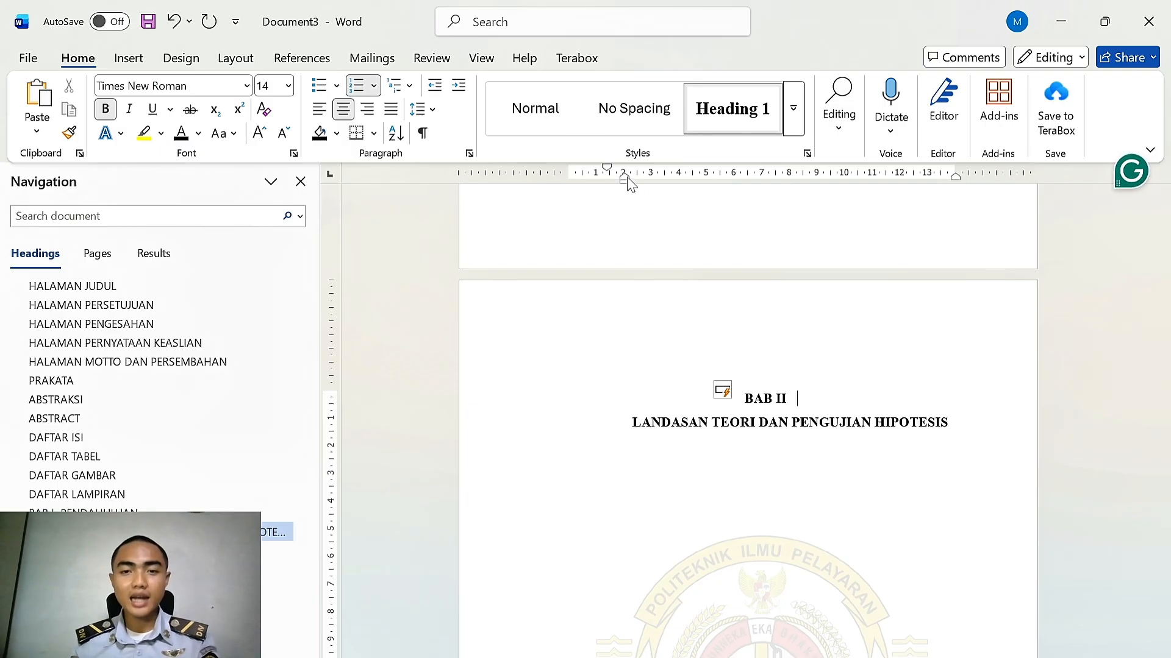
mouse_move(625, 181)
mouse_down()
mouse_move(583, 179)
mouse_move(612, 176)
mouse_up()
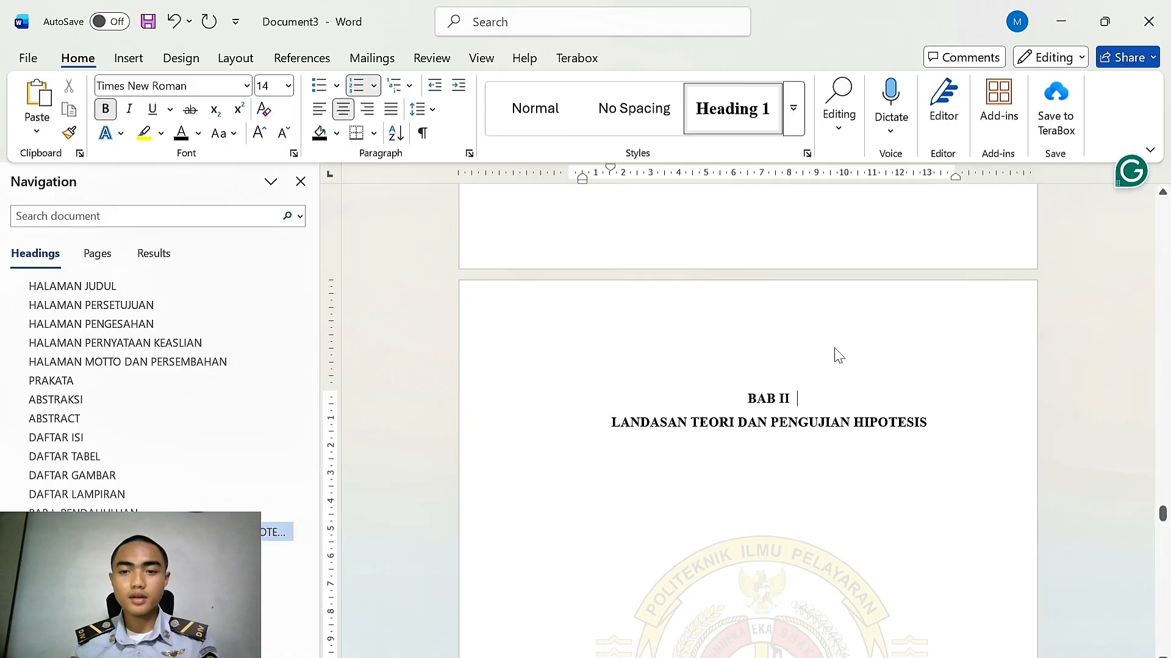
Apply Heading 1 and BAB numbering to PROSEDUR PENELITIAN, breaking after BAB III and centring it
scroll(836, 353, down, 2)
scroll(836, 336, down, 15)
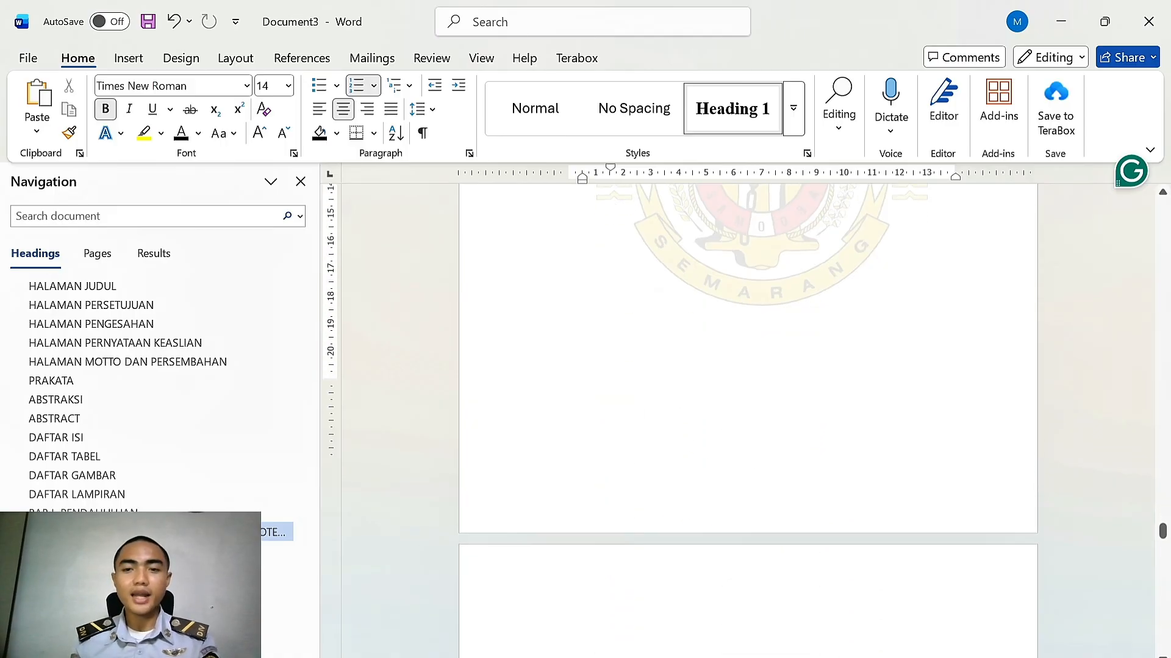
click(543, 384)
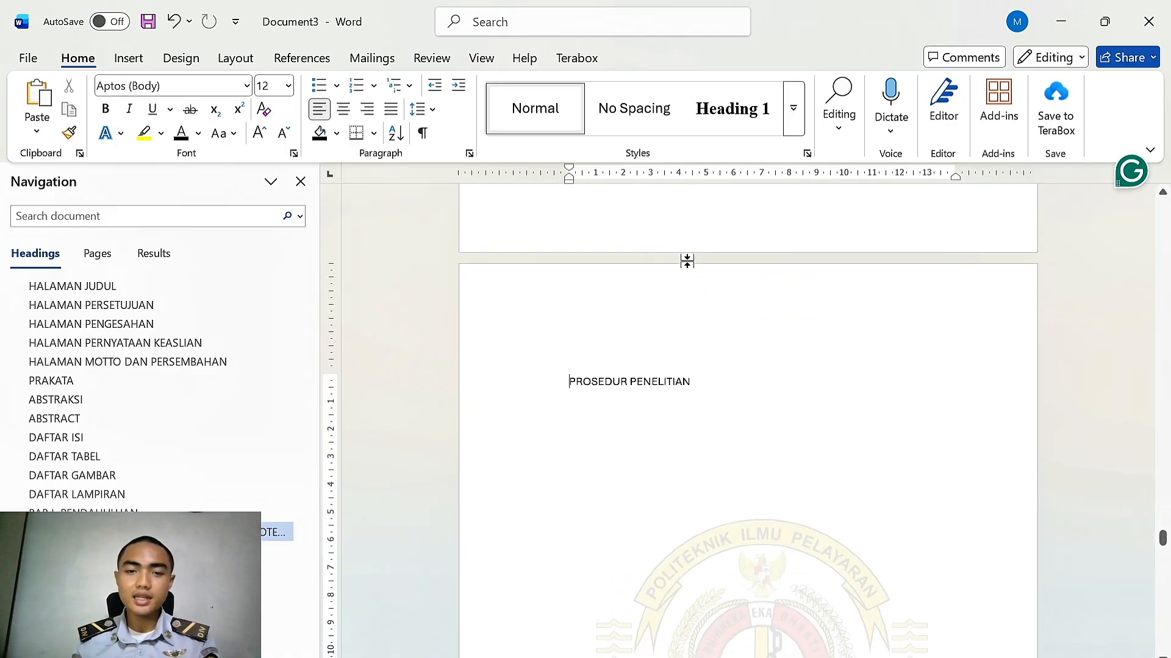
click(736, 119)
click(356, 85)
click(716, 383)
key(shift+Return)
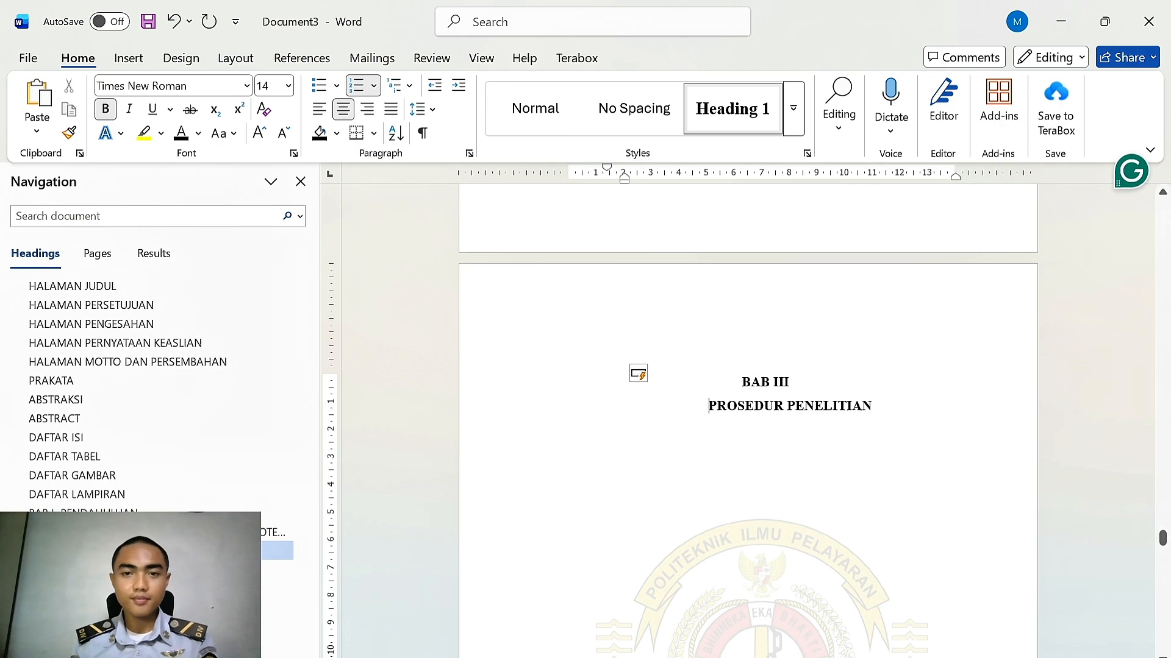
drag(625, 176, 582, 176)
mouse_move(604, 168)
mouse_down()
mouse_move(608, 178)
mouse_move(581, 176)
mouse_up()
Apply Heading 1 and BAB numbering to the fourth chapter heading, breaking after BAB IV and centring it
scroll(748, 335, down, 15)
click(542, 297)
click(735, 115)
click(356, 86)
click(653, 297)
key(shift+Return)
drag(606, 168, 614, 175)
Apply Heading 1 and BAB numbering to SIMPULAN DAN SARAN, breaking after BAB V and centring it
scroll(687, 314, down, 13)
click(687, 314)
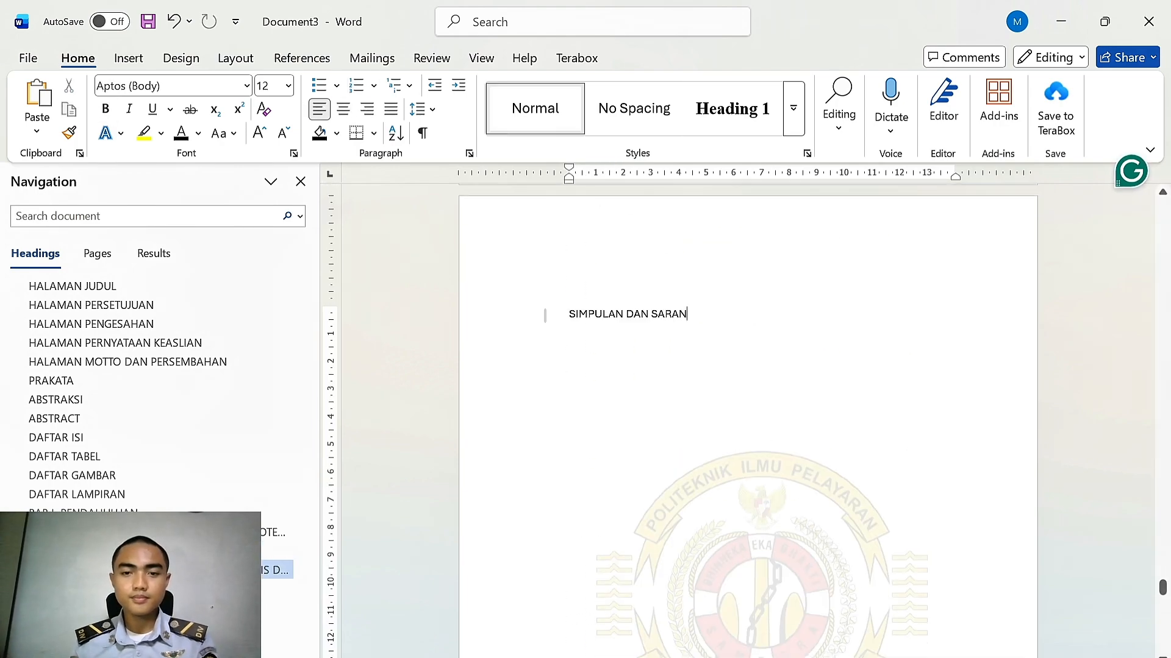
click(734, 111)
click(355, 86)
click(728, 314)
key(shift+Return)
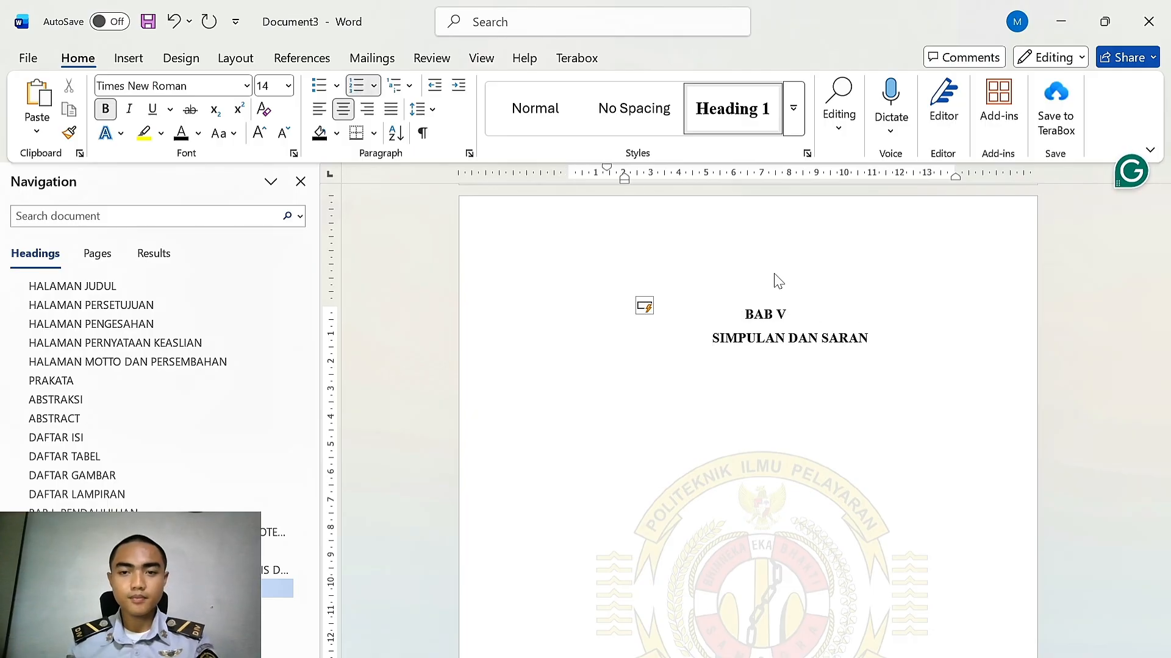
drag(624, 175, 582, 176)
drag(597, 168, 611, 171)
Apply Heading 1 to the DAFTAR PUSTAKA and LAMPIRAN LAMPIRAN headings
scroll(810, 338, down, 5)
scroll(810, 338, down, 10)
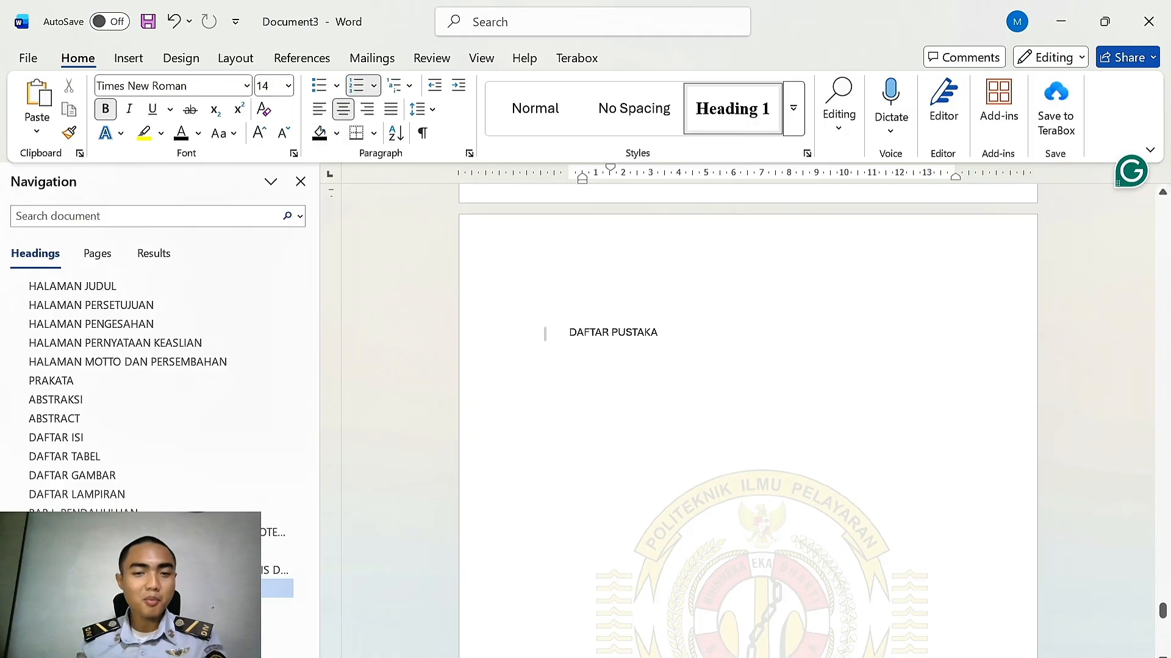
click(667, 235)
click(737, 127)
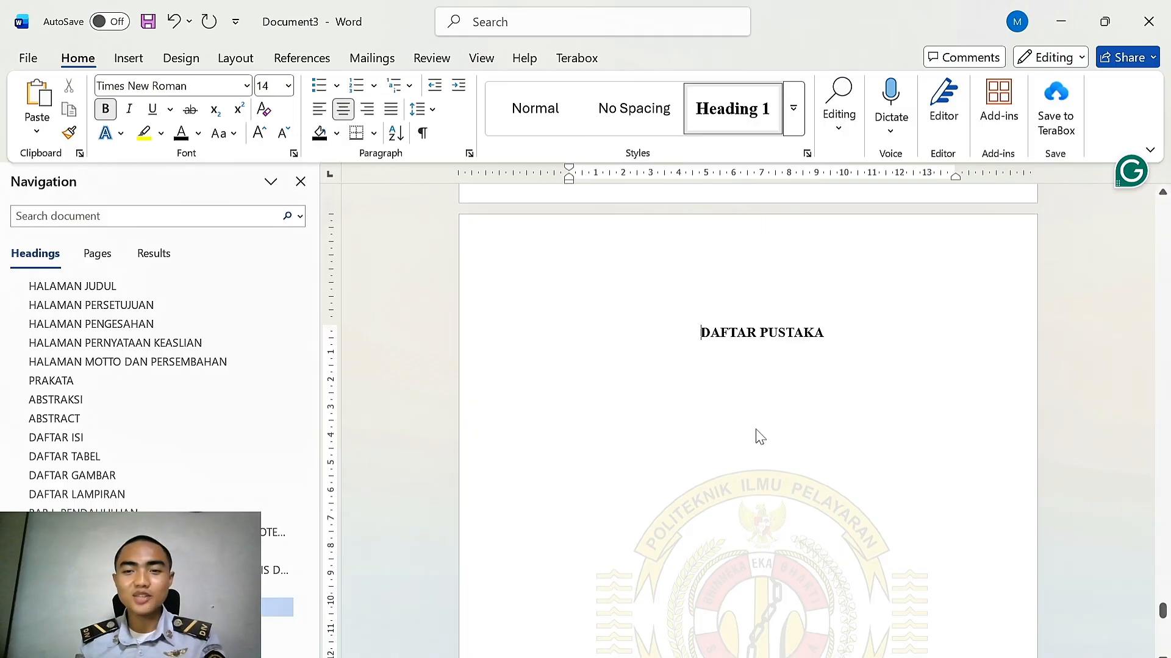
scroll(760, 437, down, 10)
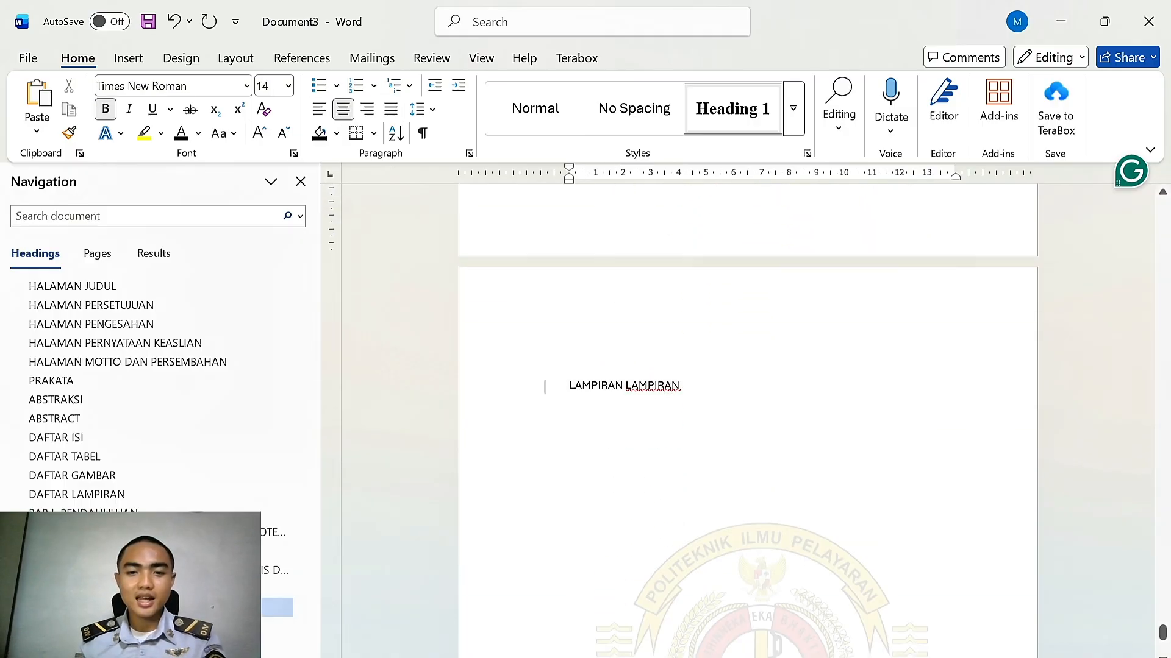
click(545, 386)
click(732, 109)
scroll(748, 421, down, 3)
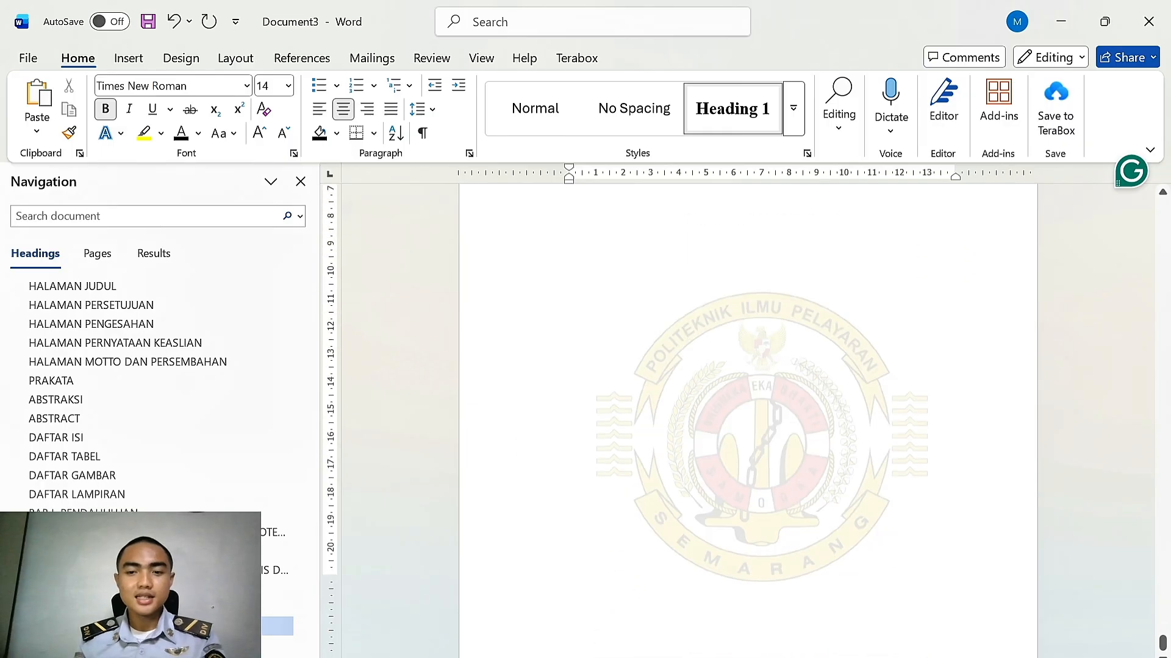
scroll(748, 420, up, 5)
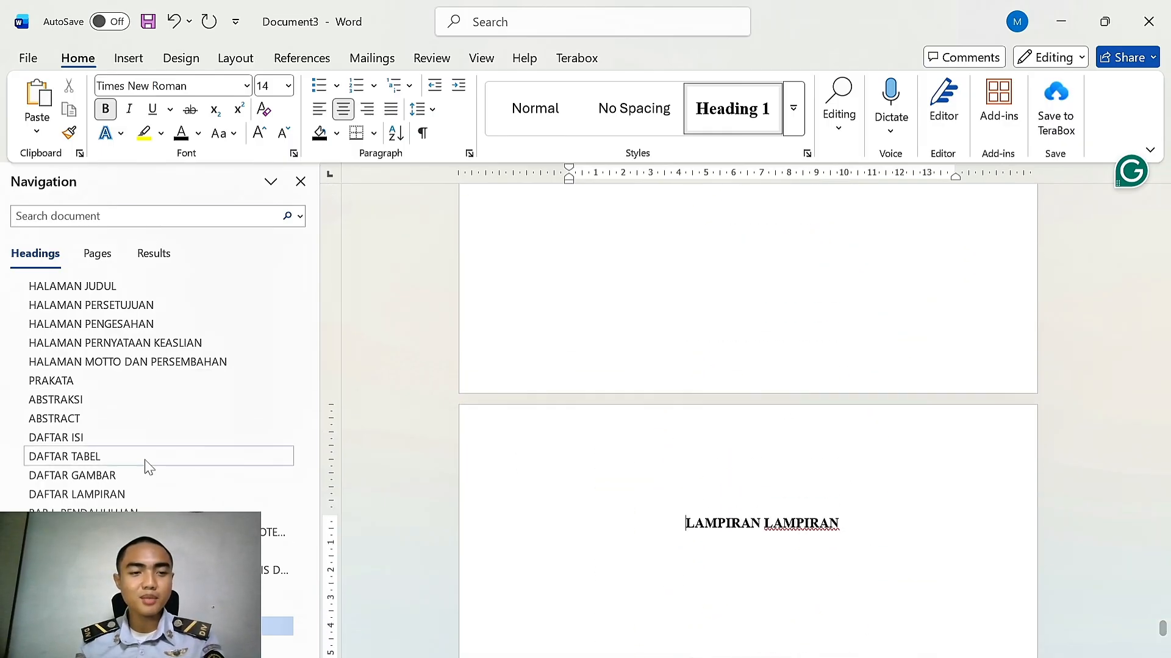
Start a new paragraph below the BAB I PENDAHULUAN chapter heading
scroll(570, 436, up, 10)
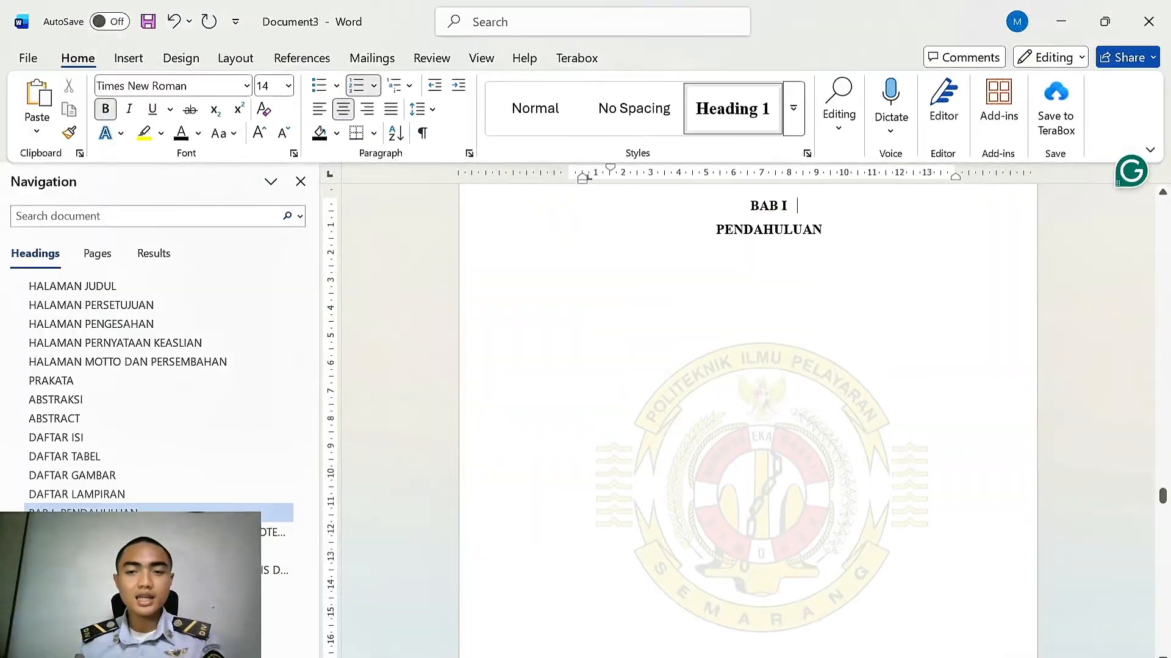
key(Return)
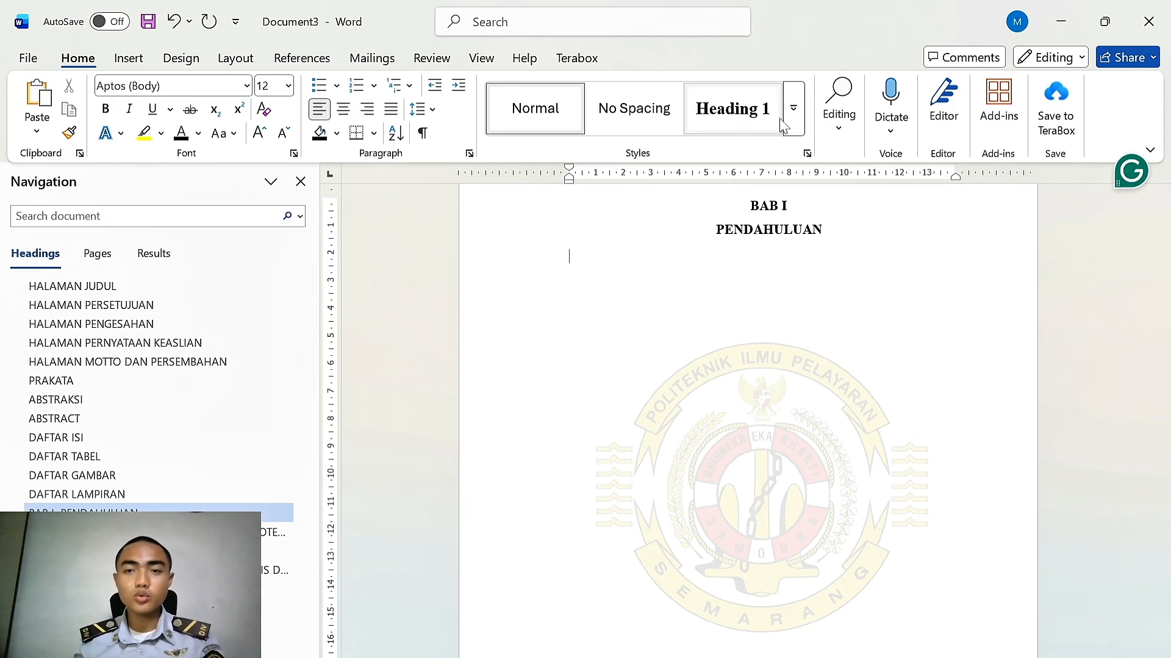
click(732, 109)
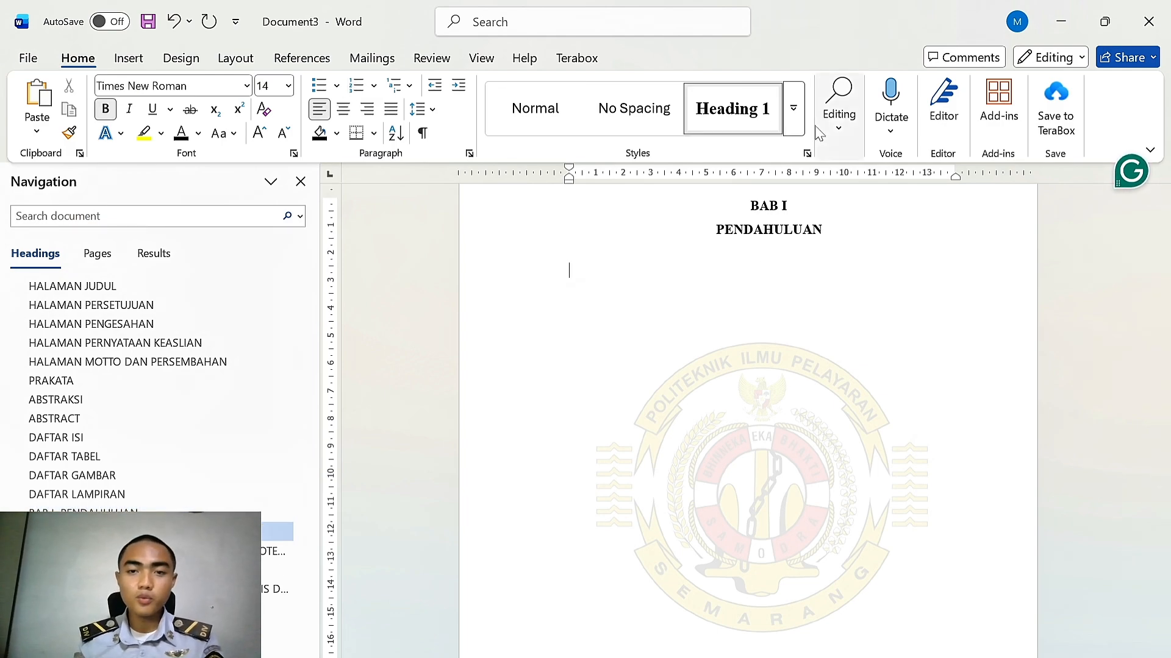
click(793, 109)
click(839, 125)
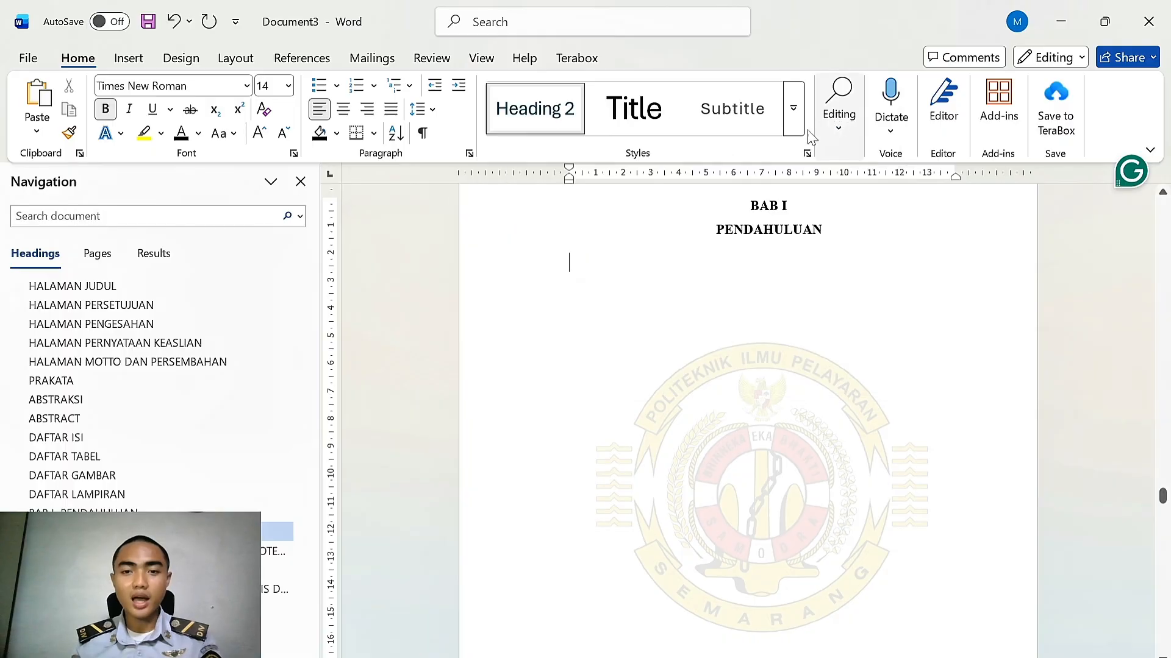
Modify the Heading 2 style to Times New Roman 12 pt bold, Automatic colour, 1.5 line spacing
right_click(526, 113)
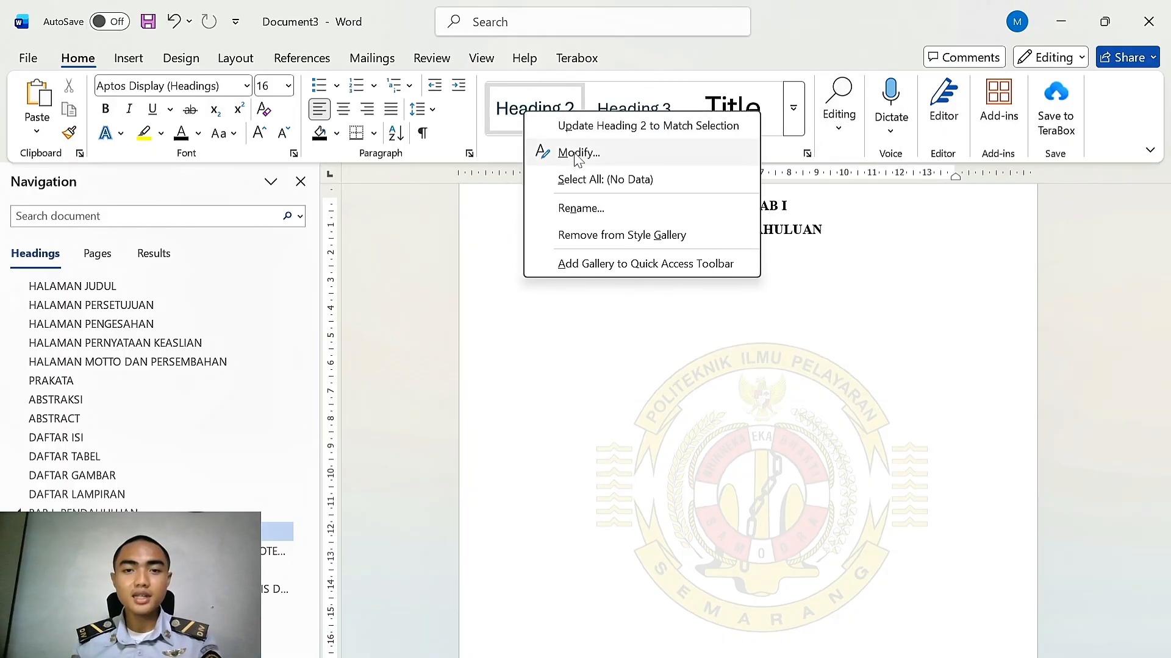
click(567, 152)
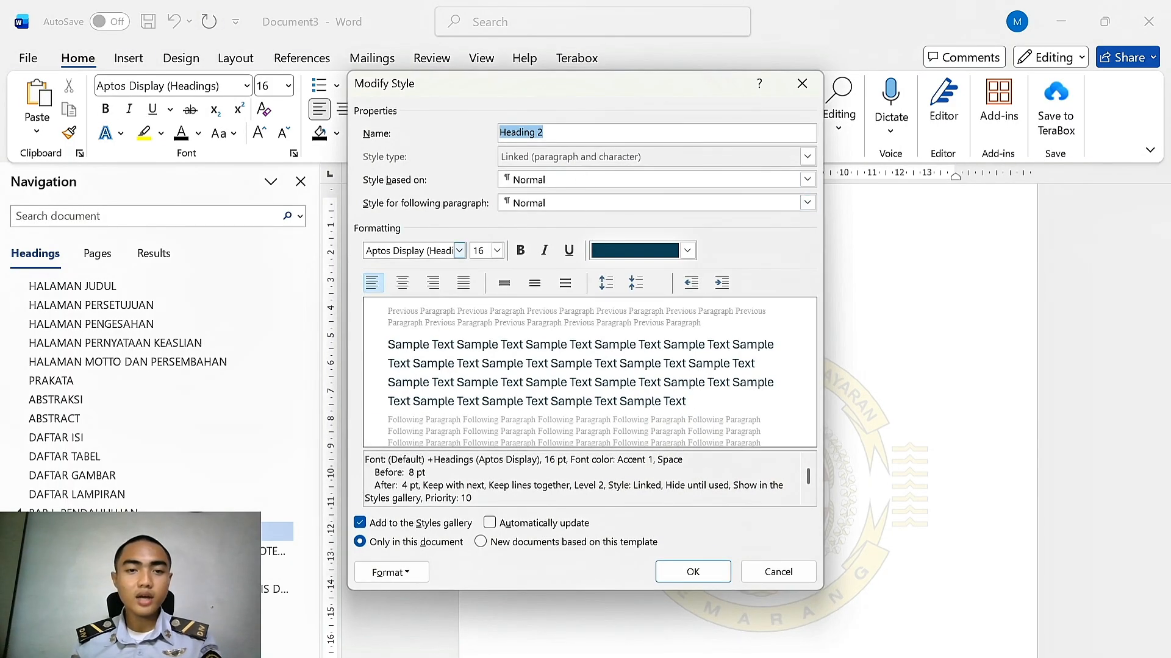
click(460, 251)
click(433, 314)
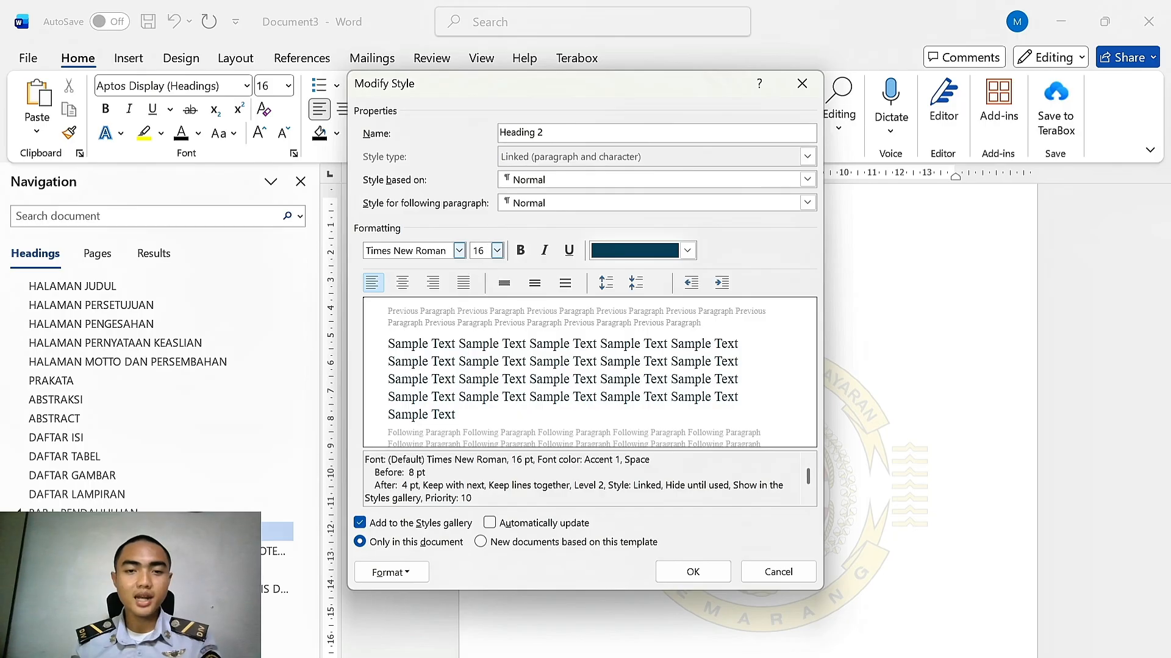
click(497, 250)
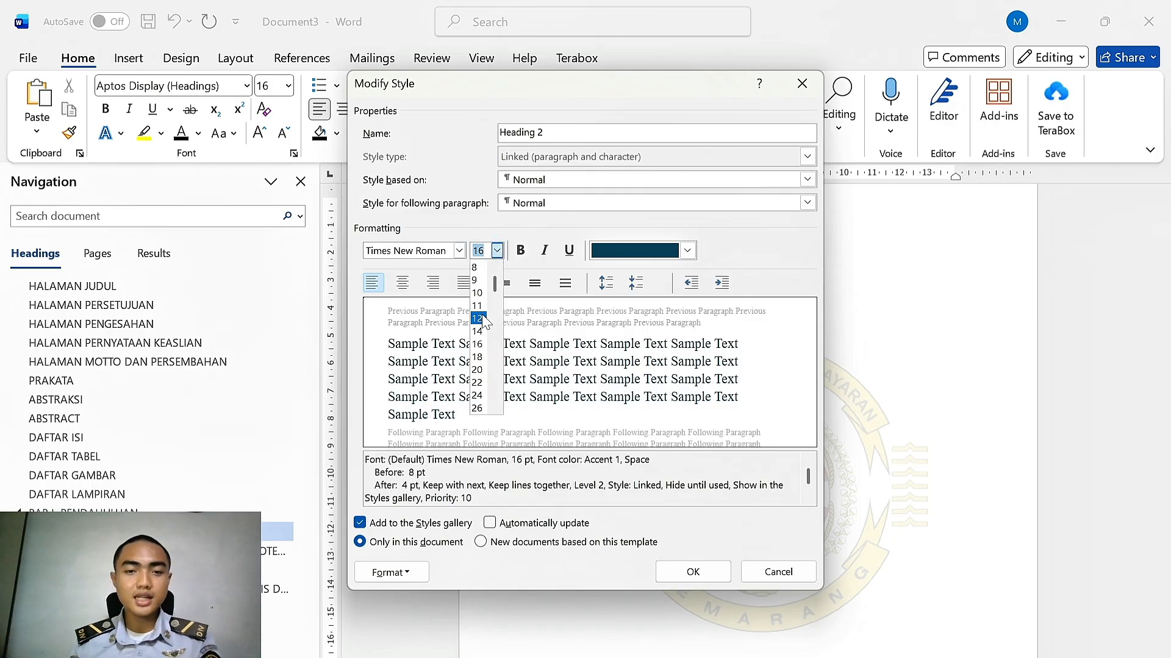
click(477, 319)
click(520, 250)
click(687, 251)
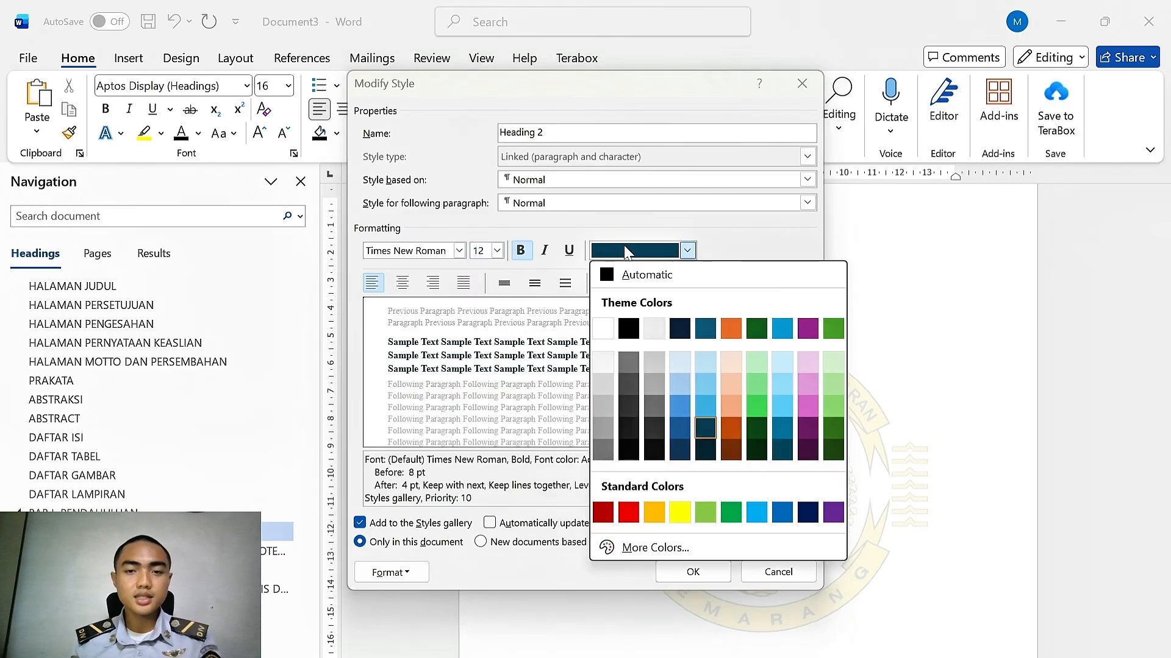
click(640, 280)
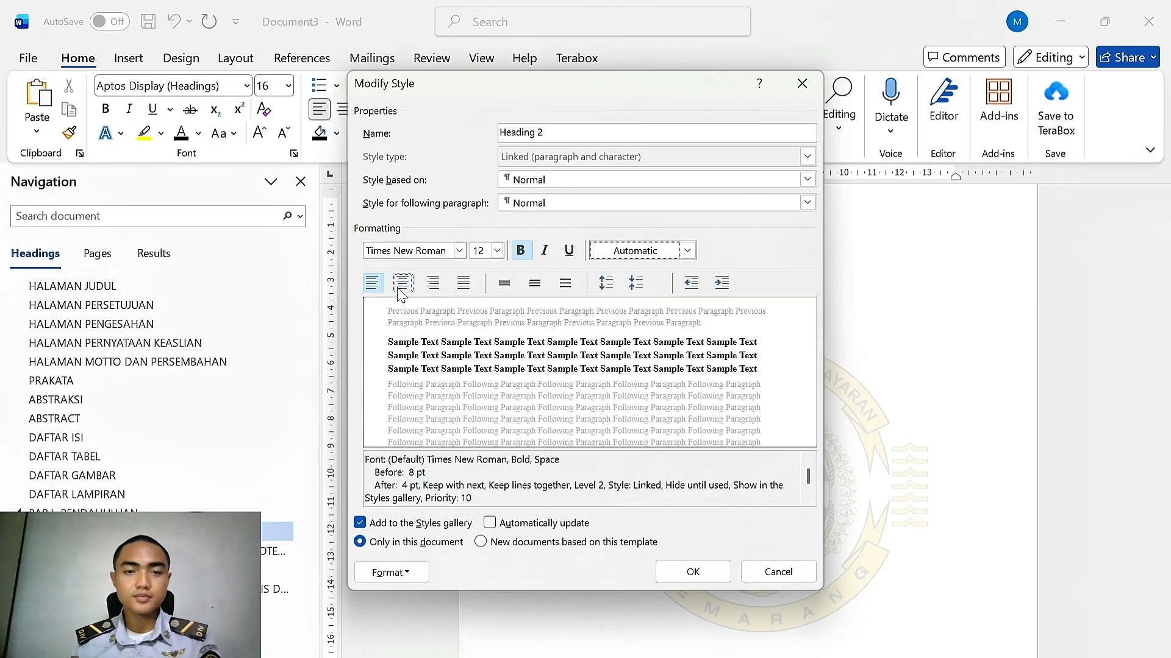
click(535, 284)
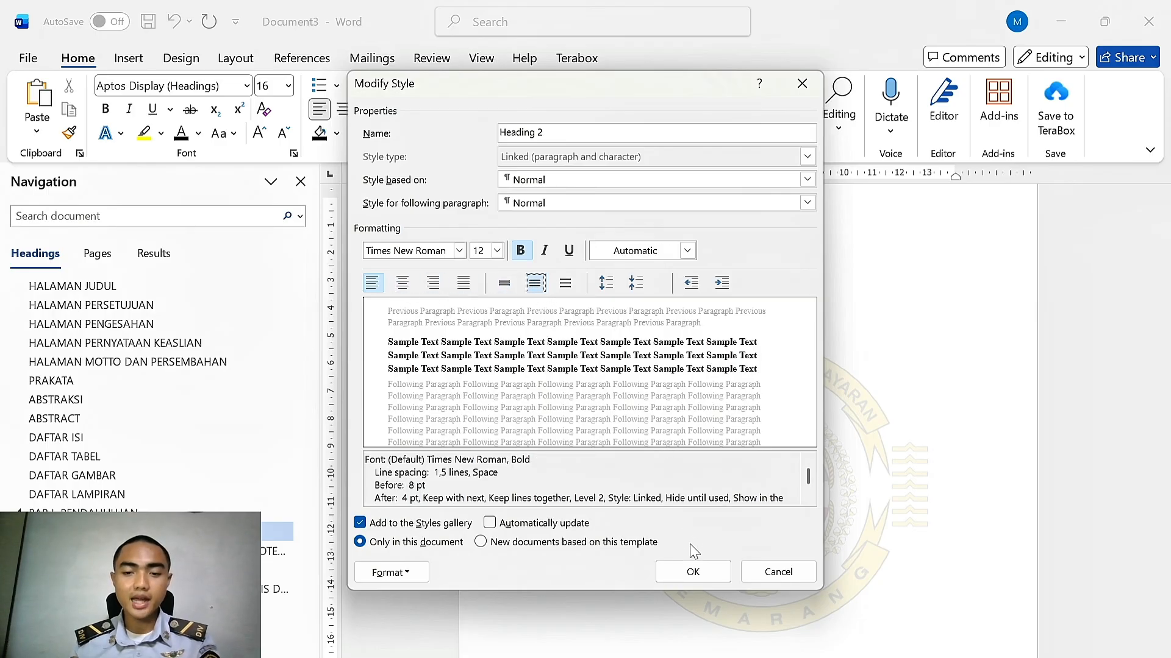
click(680, 579)
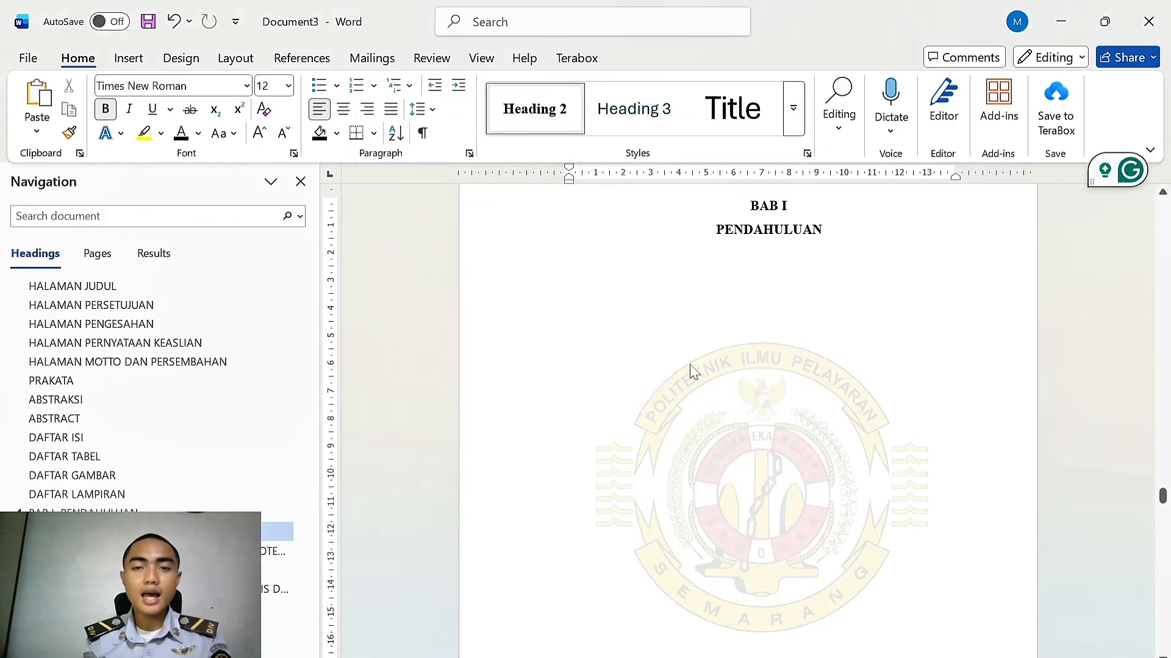
Type the Latar Belakang subheading and number it with the A., B., C. list format
text(L)
key(Caps_Lock)
text(atar Belakang)
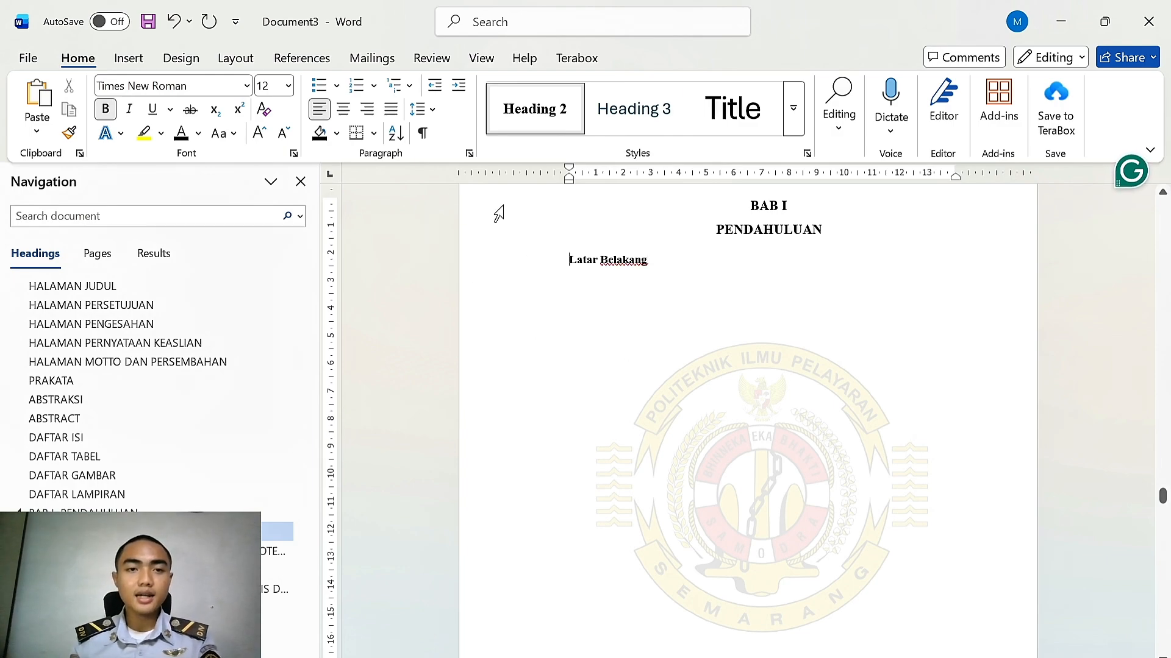
click(374, 86)
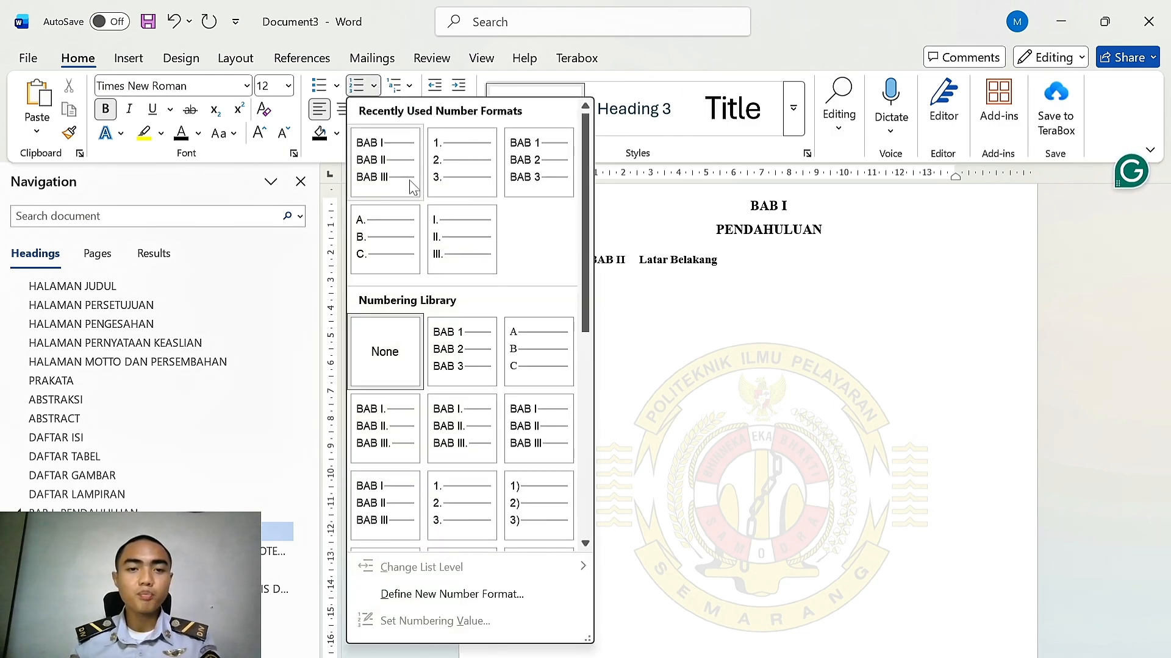
click(398, 235)
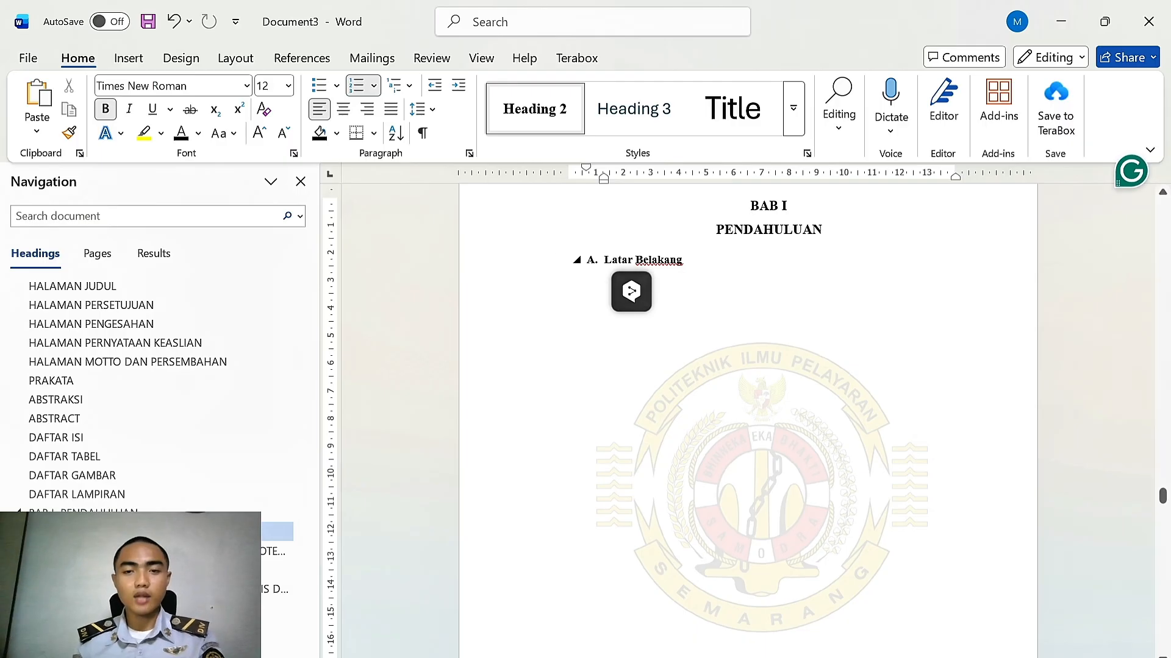
Add a Rumusan Masalah subheading below it, applying Heading 2 and the same lettered numbering
scroll(732, 427, up, 1)
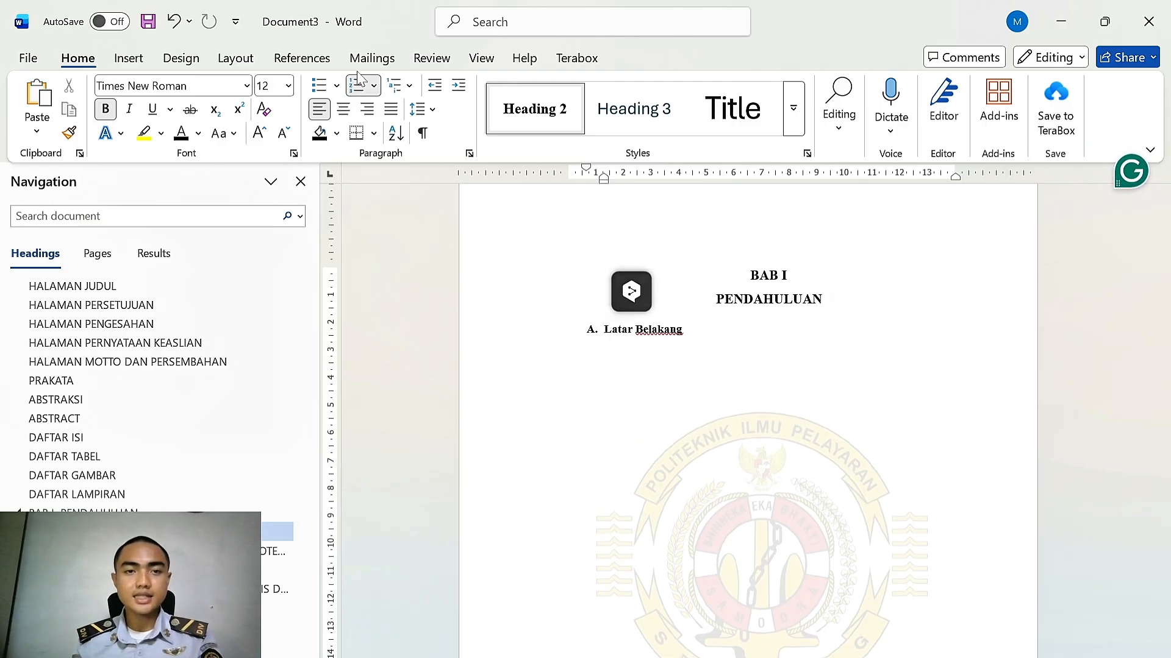
key(Return)
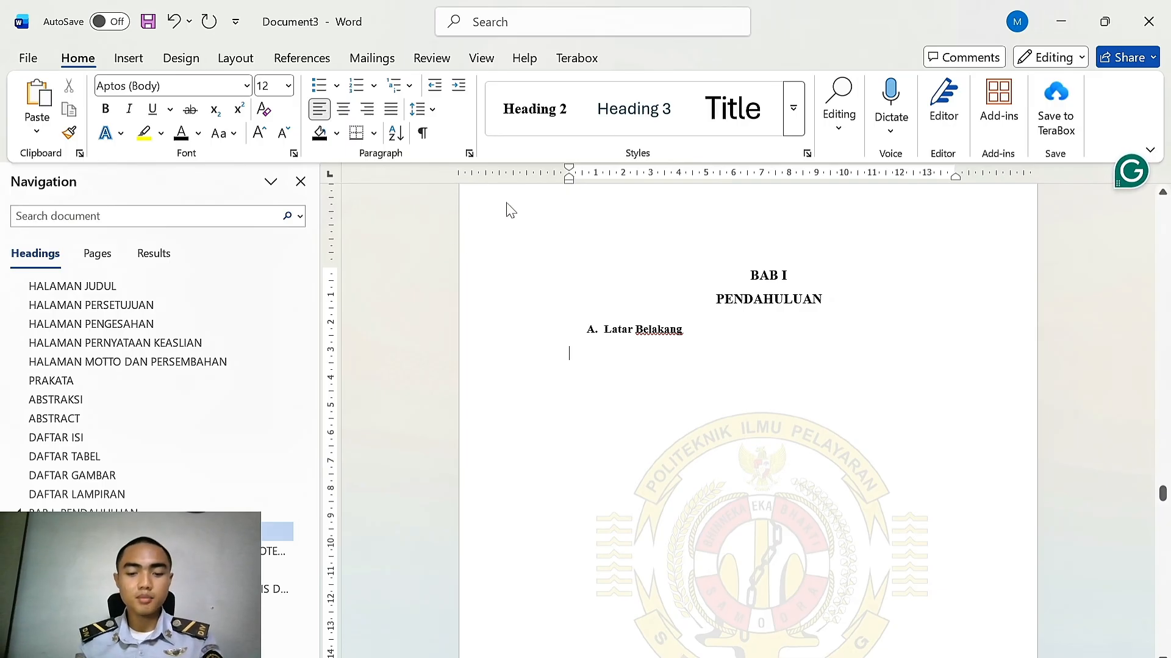
text(Rumusan)
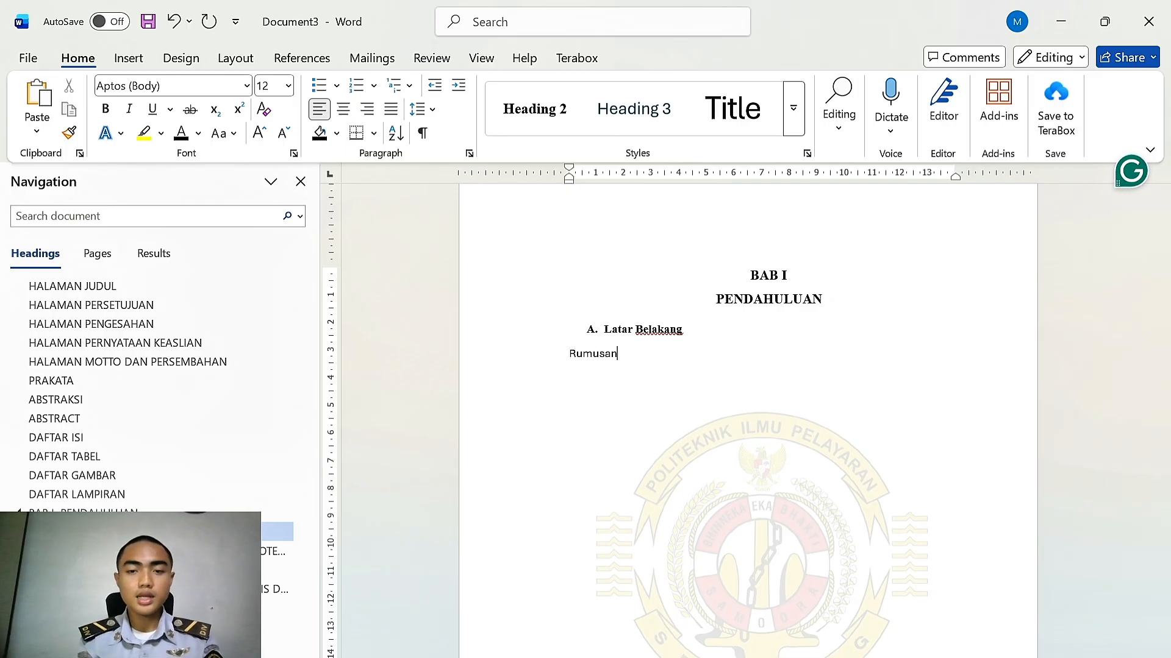
text( Masalah)
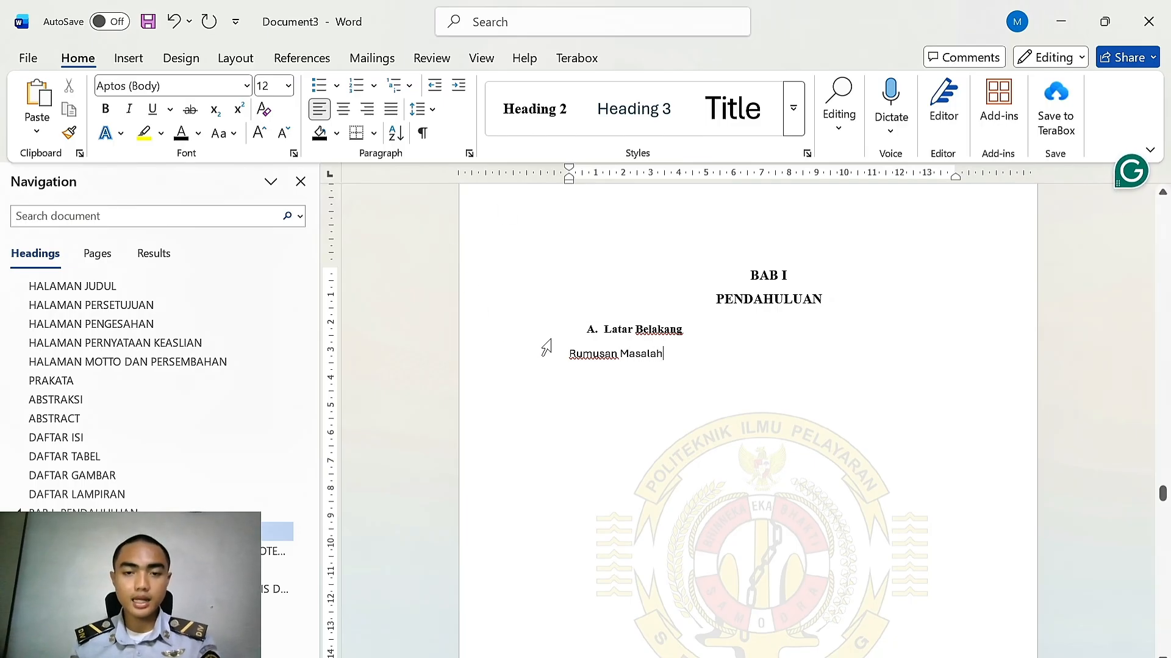
click(591, 355)
click(534, 109)
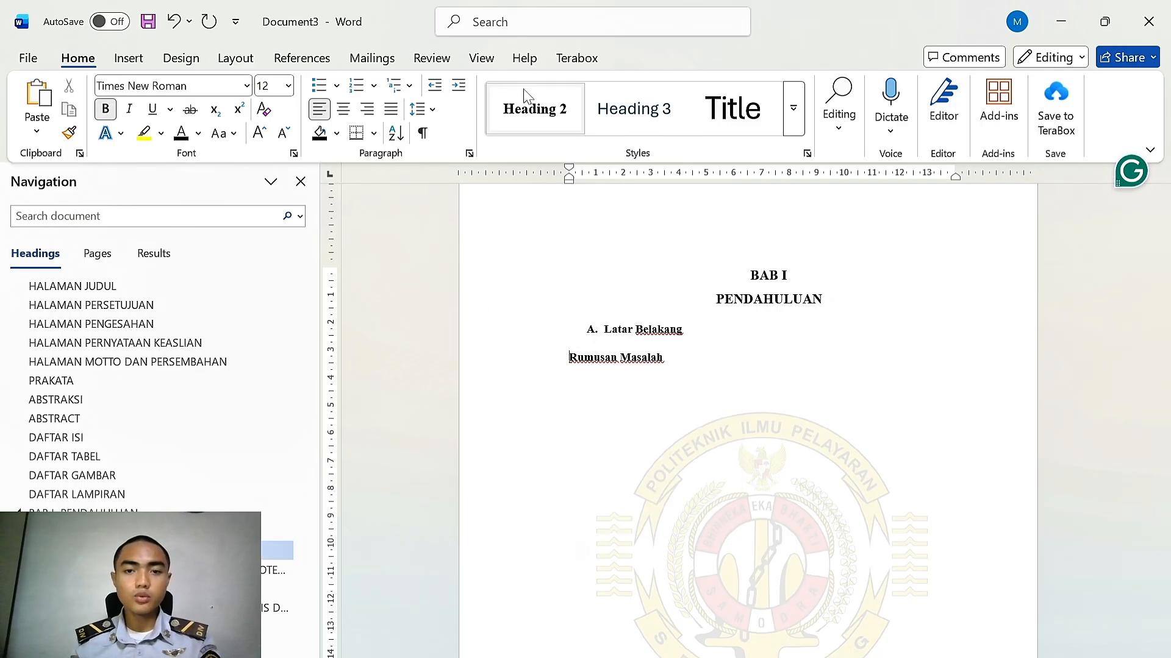
click(356, 86)
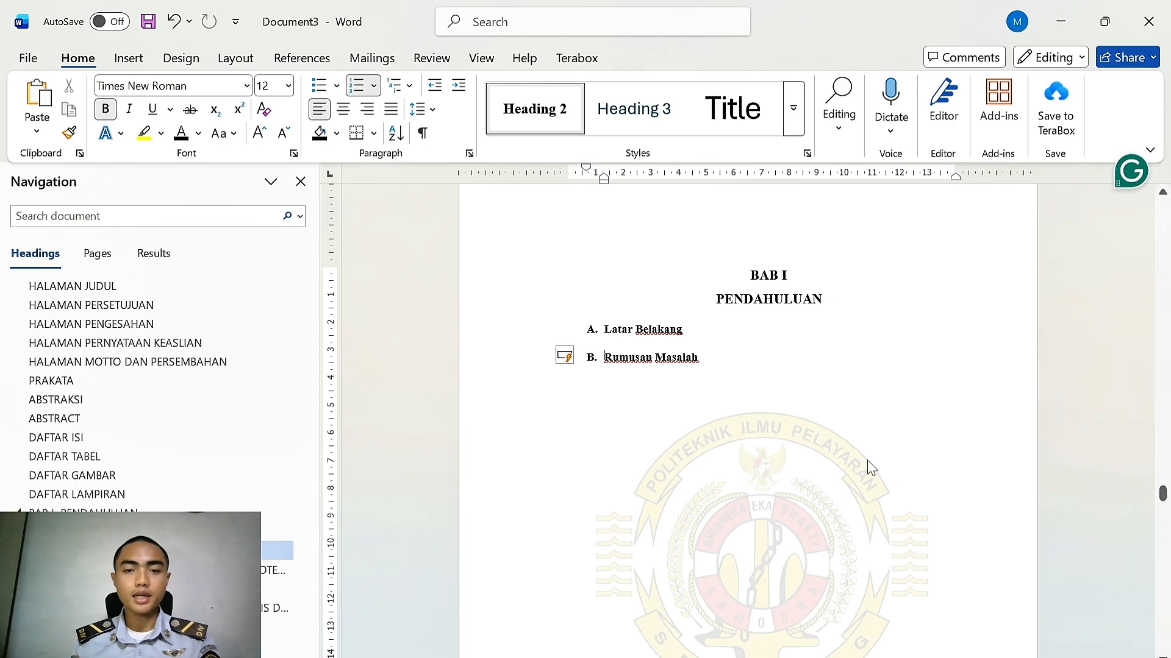
Close the Navigation pane and paste a paragraph of body text under the Latar Belakang subheading
scroll(866, 470, down, 1)
scroll(150, 467, down, 1)
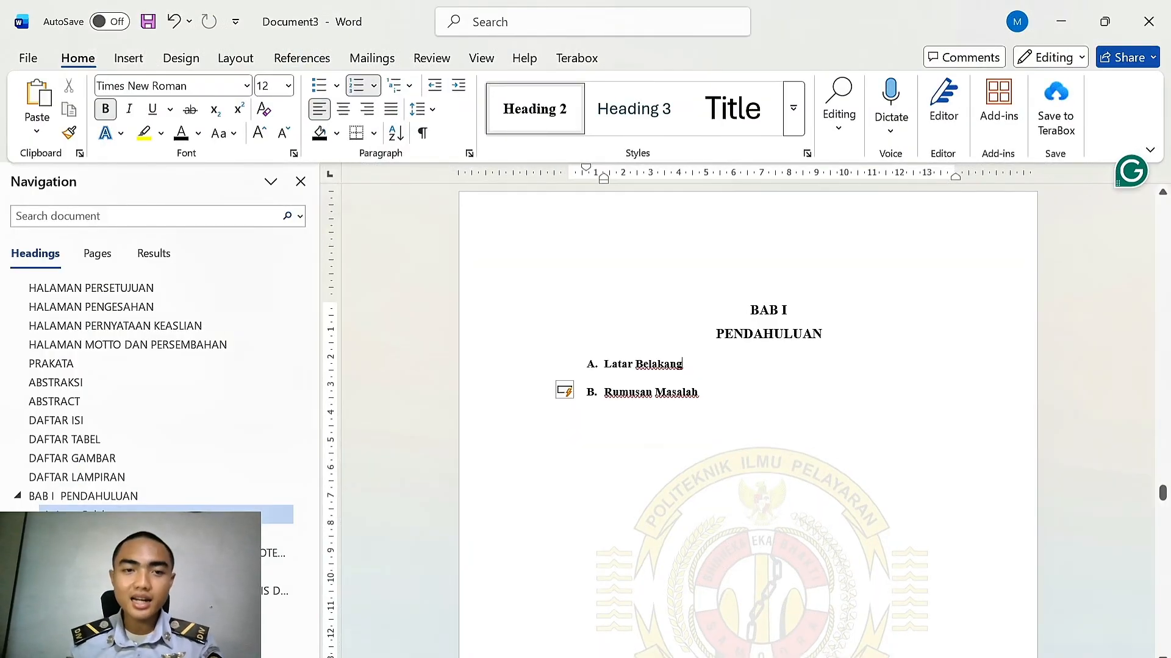
click(300, 182)
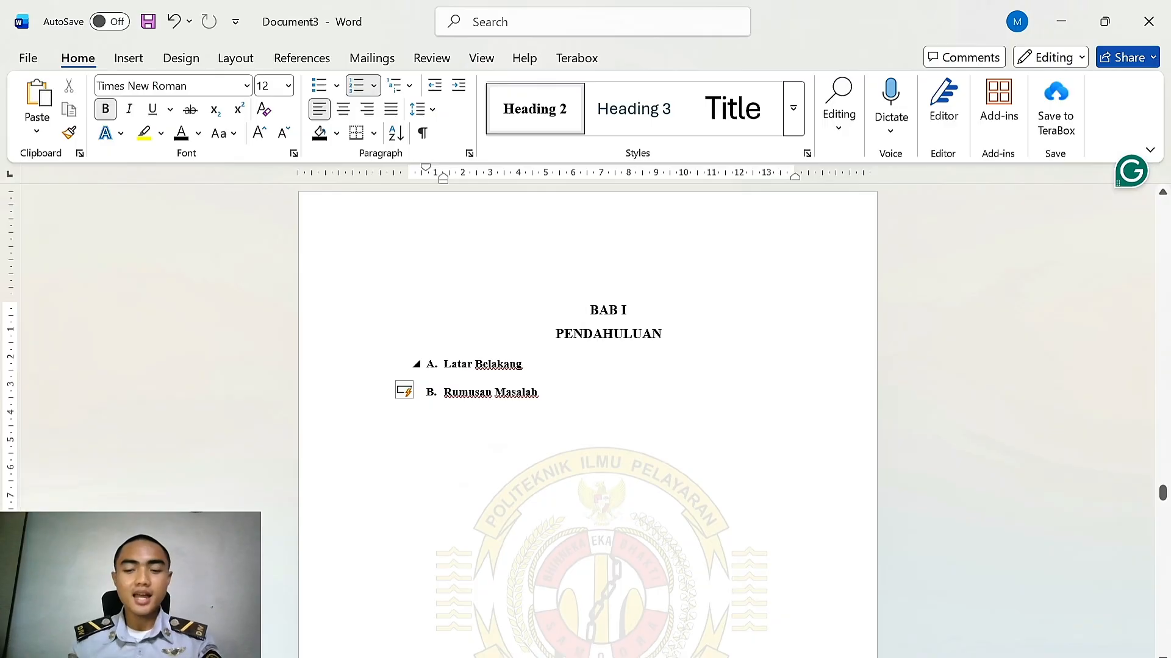
key(Return)
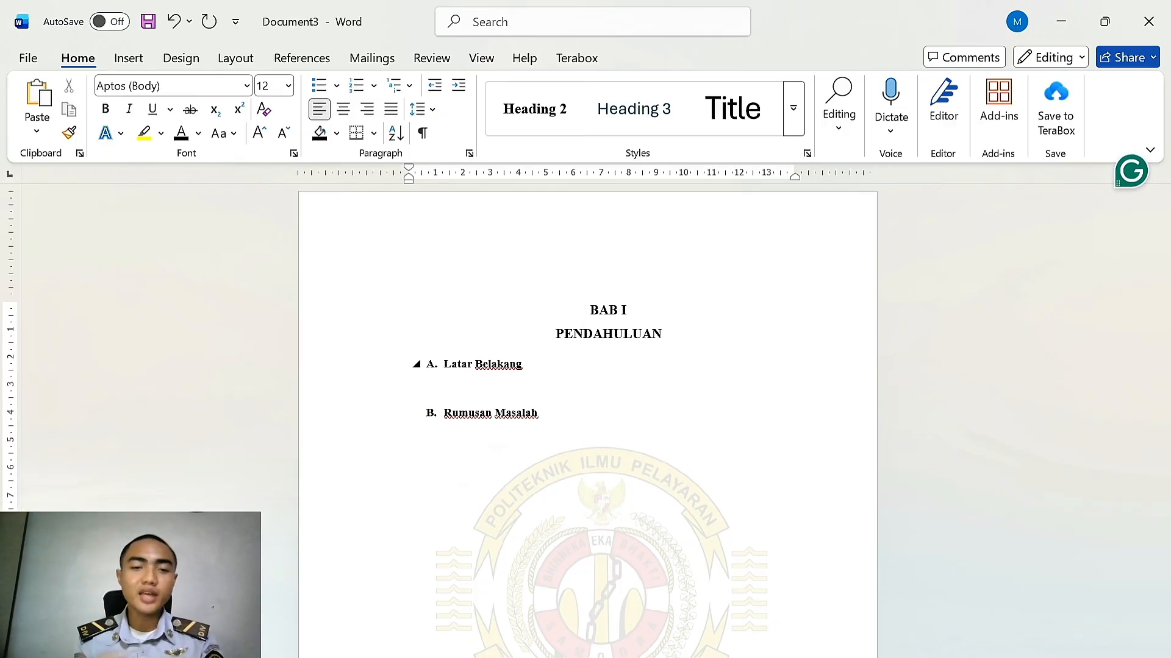
text(Keselamatan jalan merupakan salah satu aspek penting dalam pengembangan sistem transportasi masa depan yang berkelanjutan. Sistem transportasi tidak hanya dituntut untuk mampu memindahkan manusia dan barang secara cepat, tetapi juga harus aman, adaptif, dan mampu merespons berbagai risiko yang muncul di jalan. Risiko kecelakaan lalu lintas tidak hanya disebabkan oleh perilaku pengendara dan kondisi kendaraan, tetapi juga oleh faktor lingkungan, salah satunya adalah genangan air atau banjir pada ruas jalan (World Health Organization, 2018))
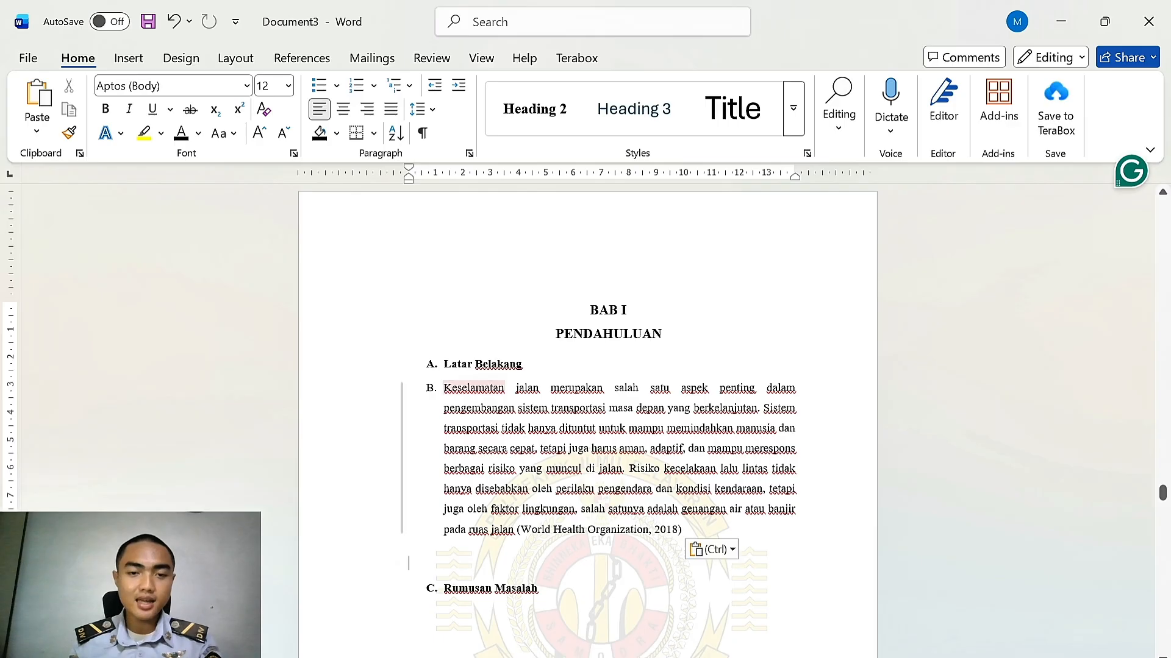
Remove the list numbering from the pasted paragraph and indent its first line
right_click(476, 389)
click(444, 389)
key(BackSpace)
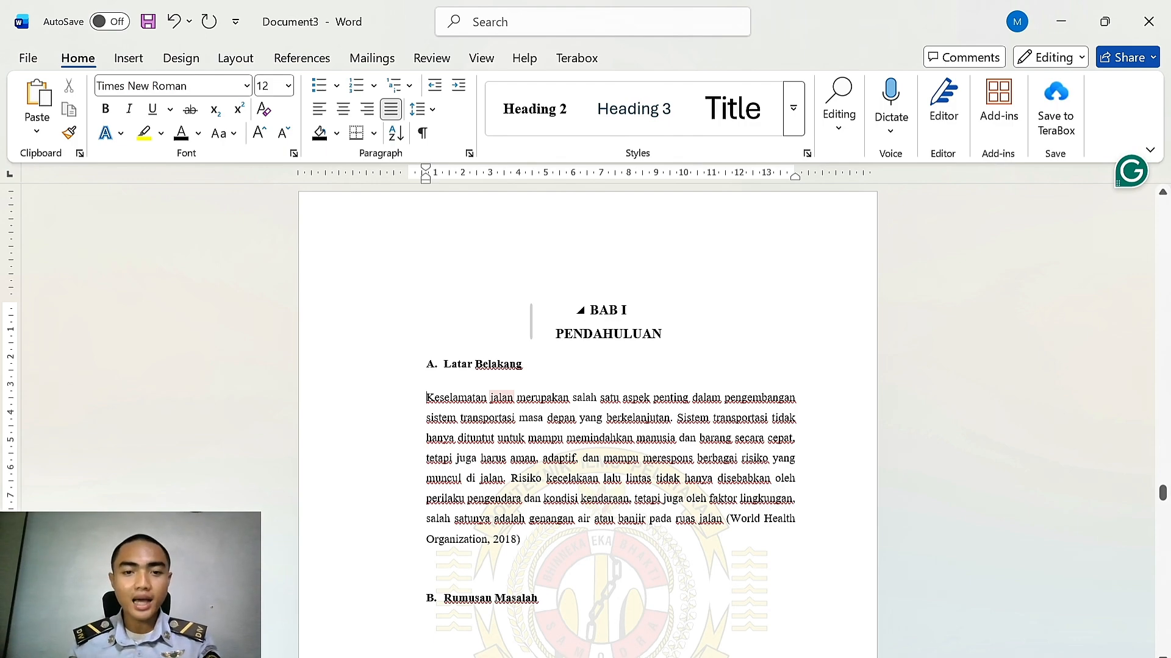
key(Tab)
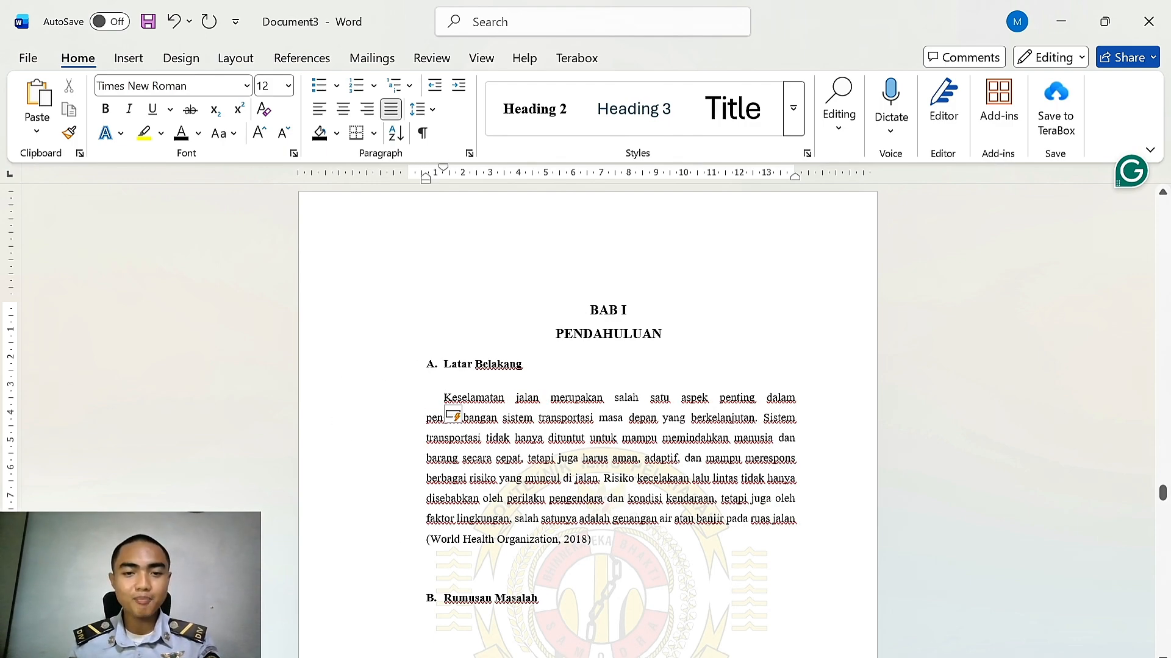
Delete the (World Health Organization, 2018) citation from the end of the paragraph
scroll(594, 452, down, 1)
mouse_move(592, 471)
mouse_down()
mouse_move(456, 456)
mouse_move(426, 470)
mouse_up()
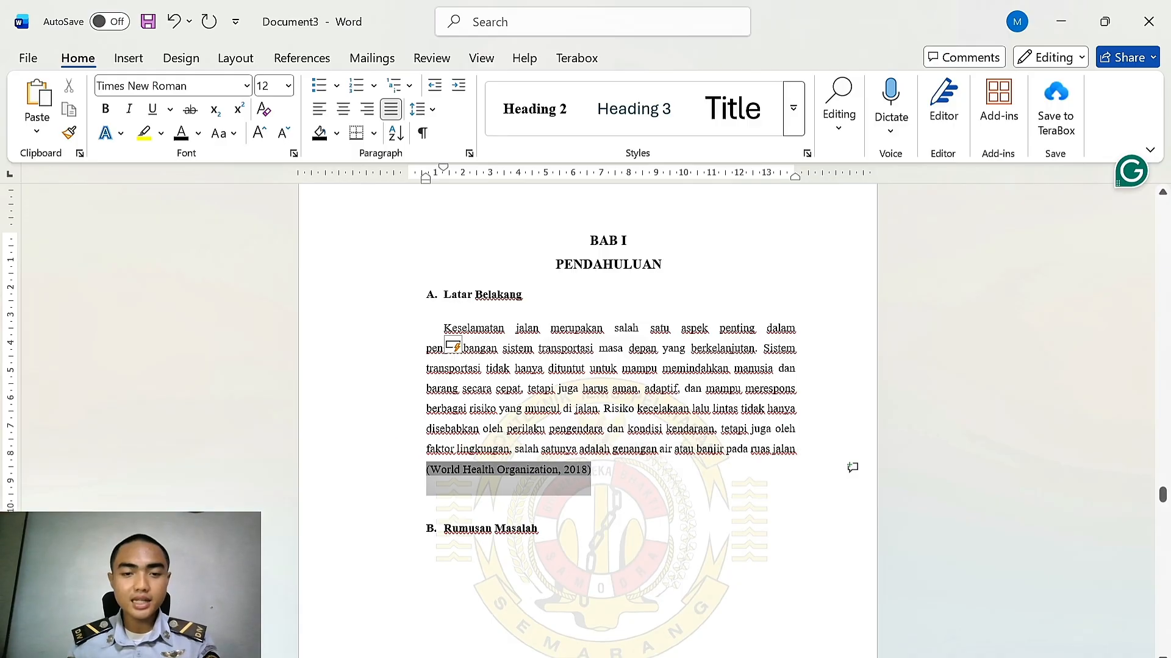
key(BackSpace)
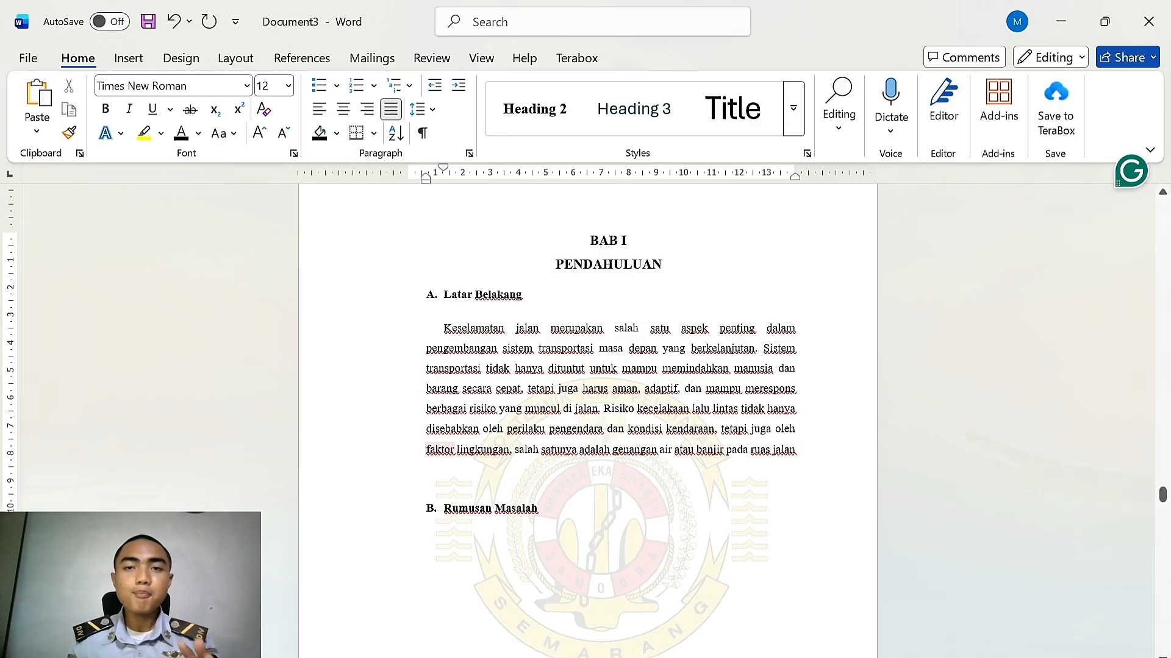
Switch to Mendeley Desktop and select the World Health Organization Global status report on road safety entry
key(super)
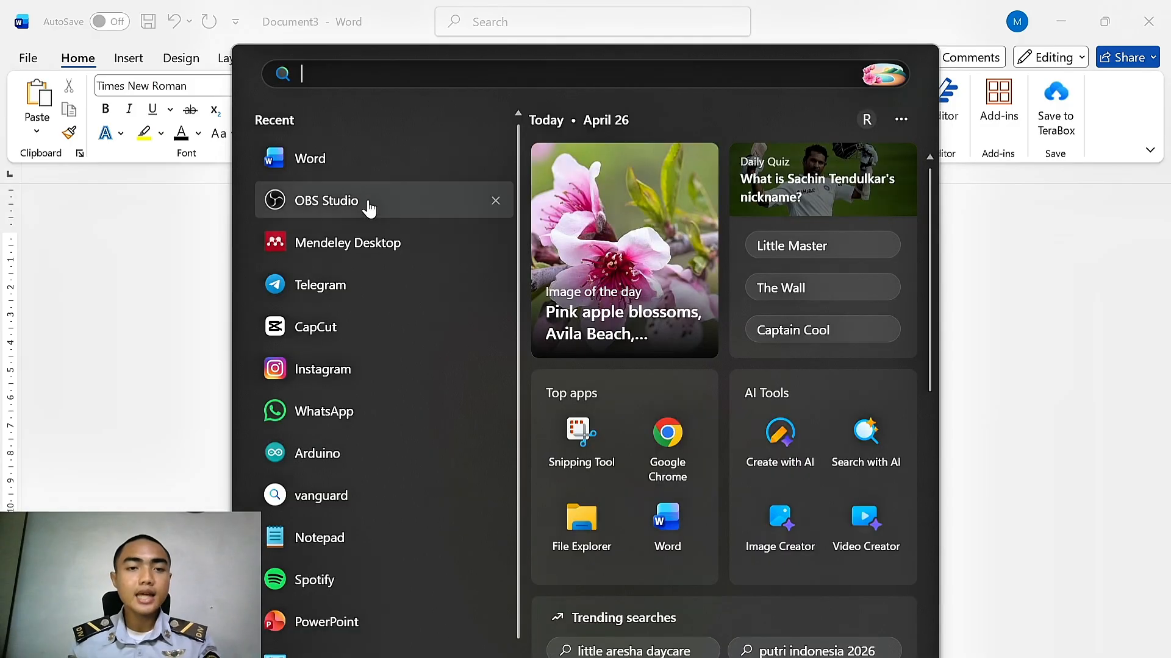
click(342, 247)
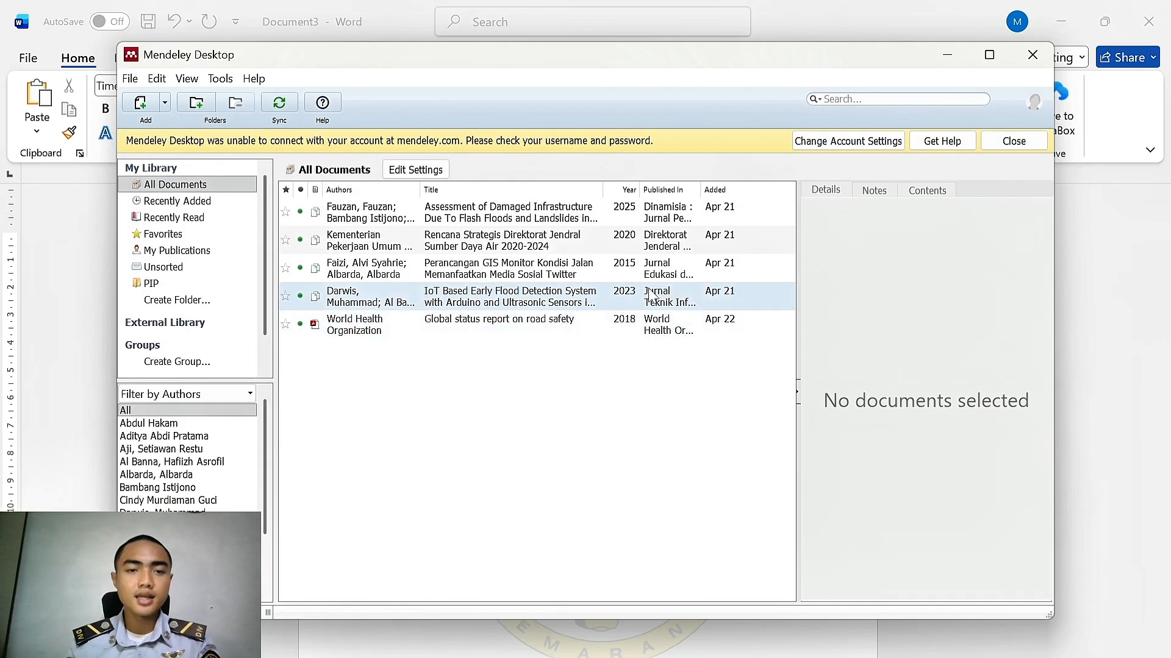
drag(853, 65, 1004, 135)
click(196, 320)
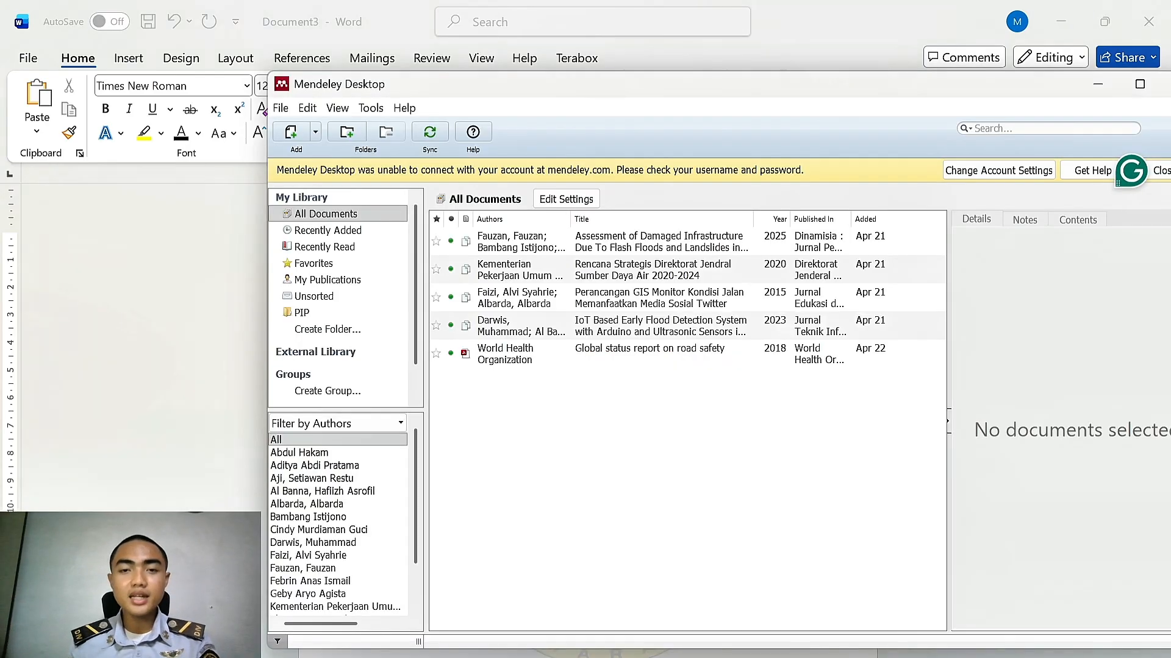
click(770, 584)
click(545, 349)
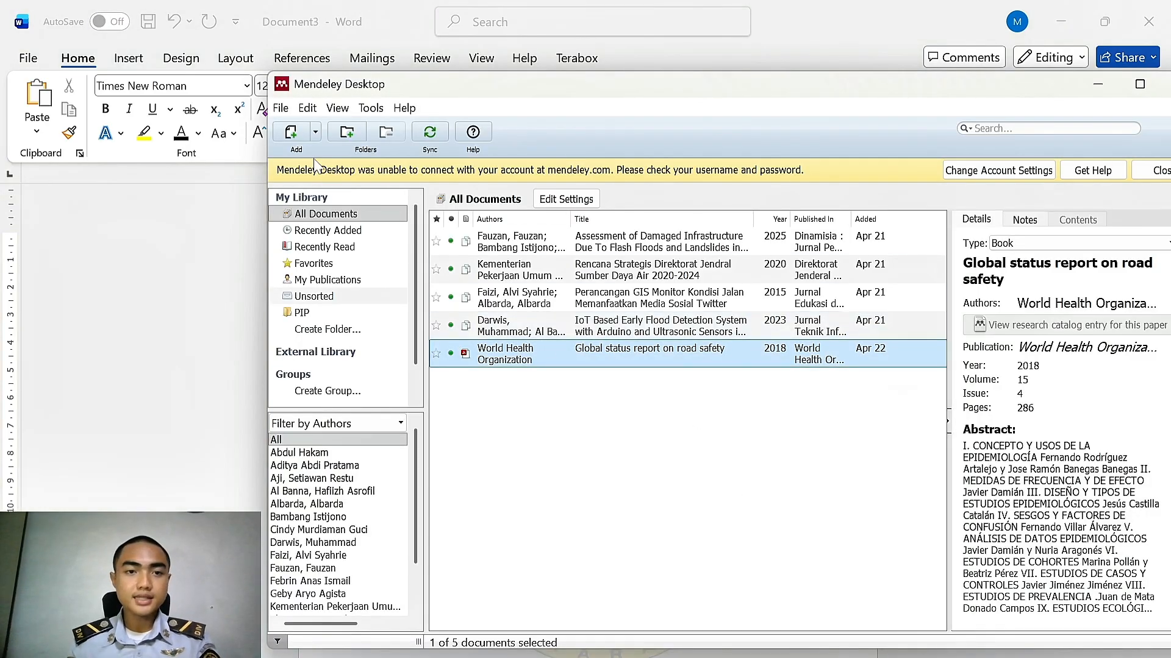
Add the PDF files 1 to 5 from the Jurnal folder to the Mendeley library
click(293, 132)
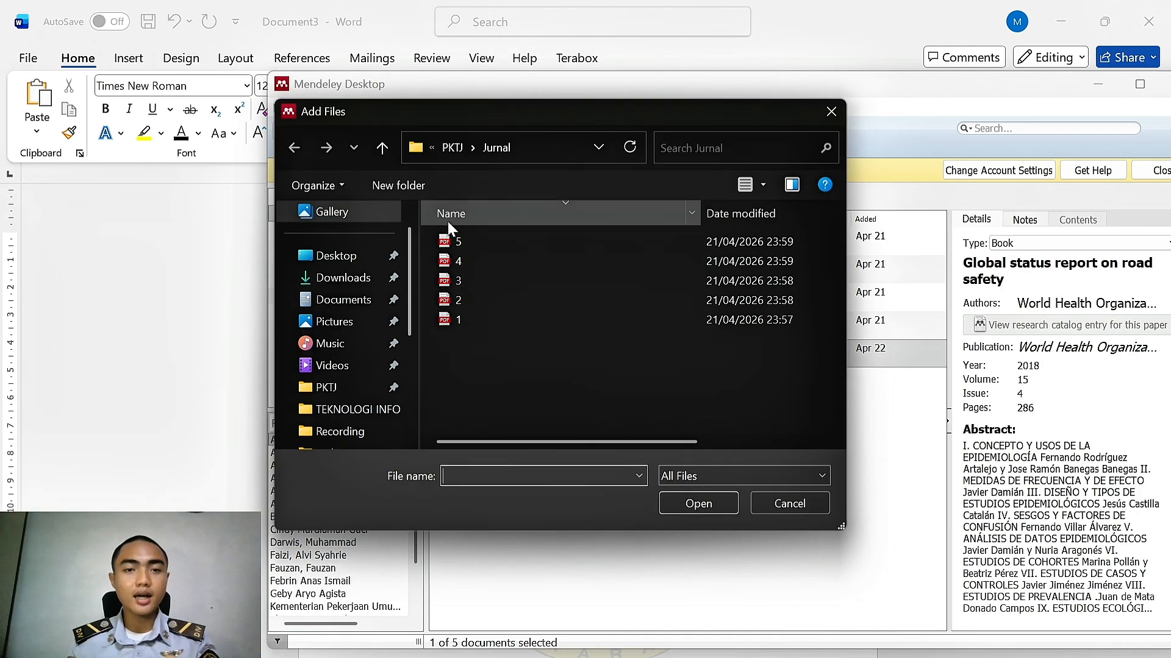
drag(499, 364, 485, 243)
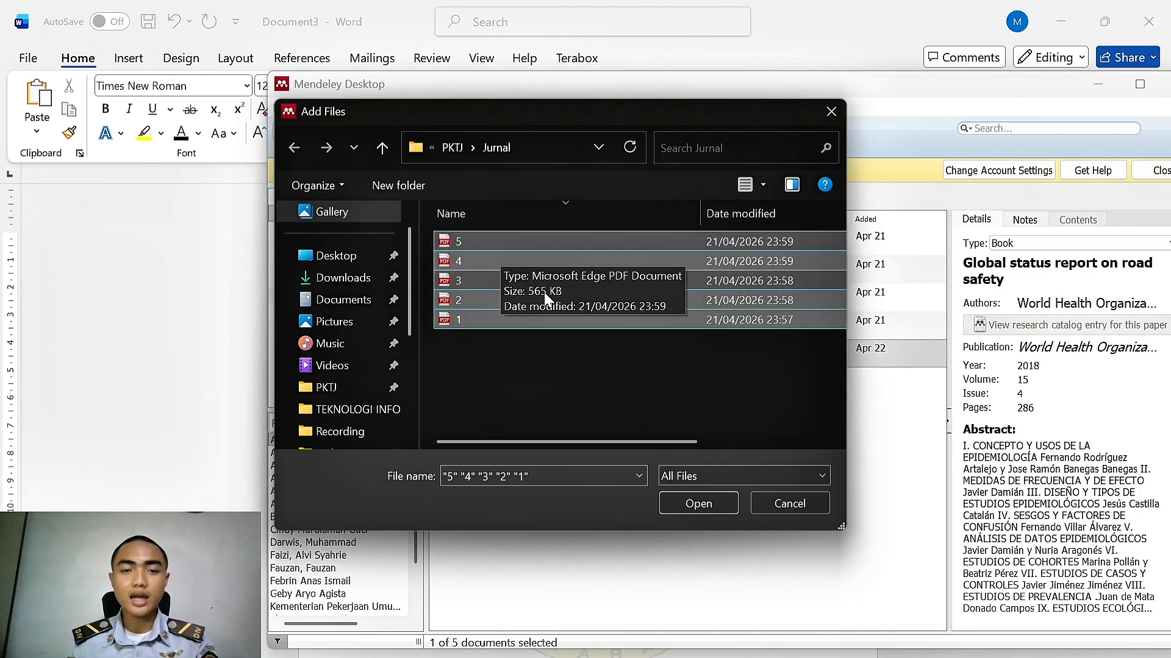
click(685, 503)
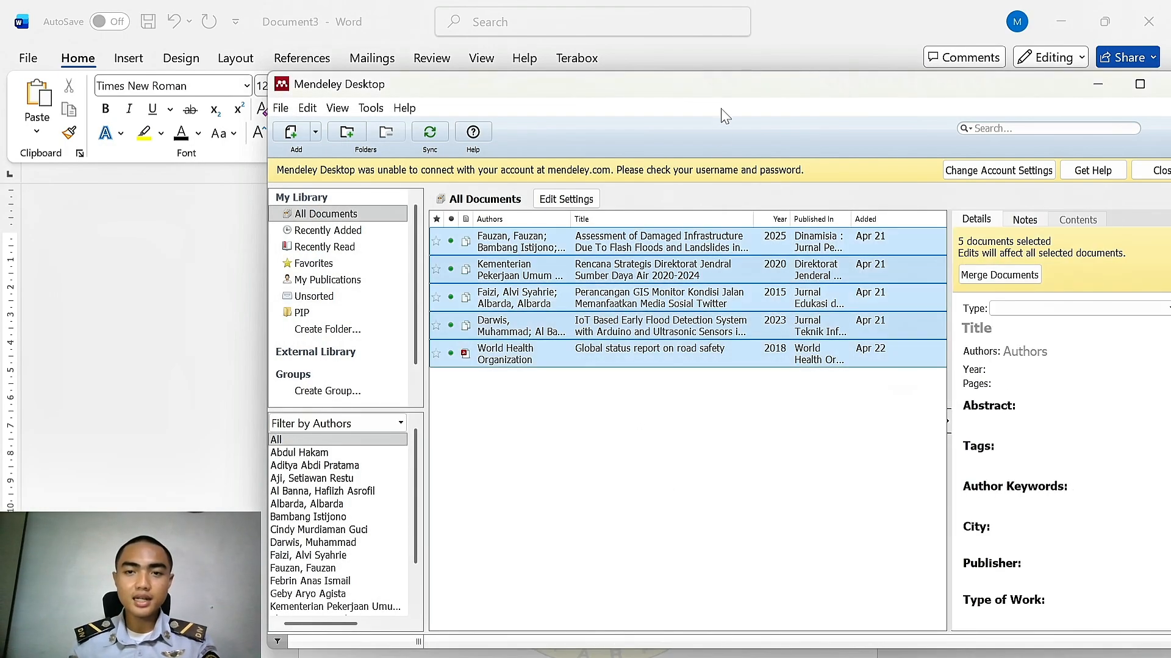
drag(671, 86, 565, 60)
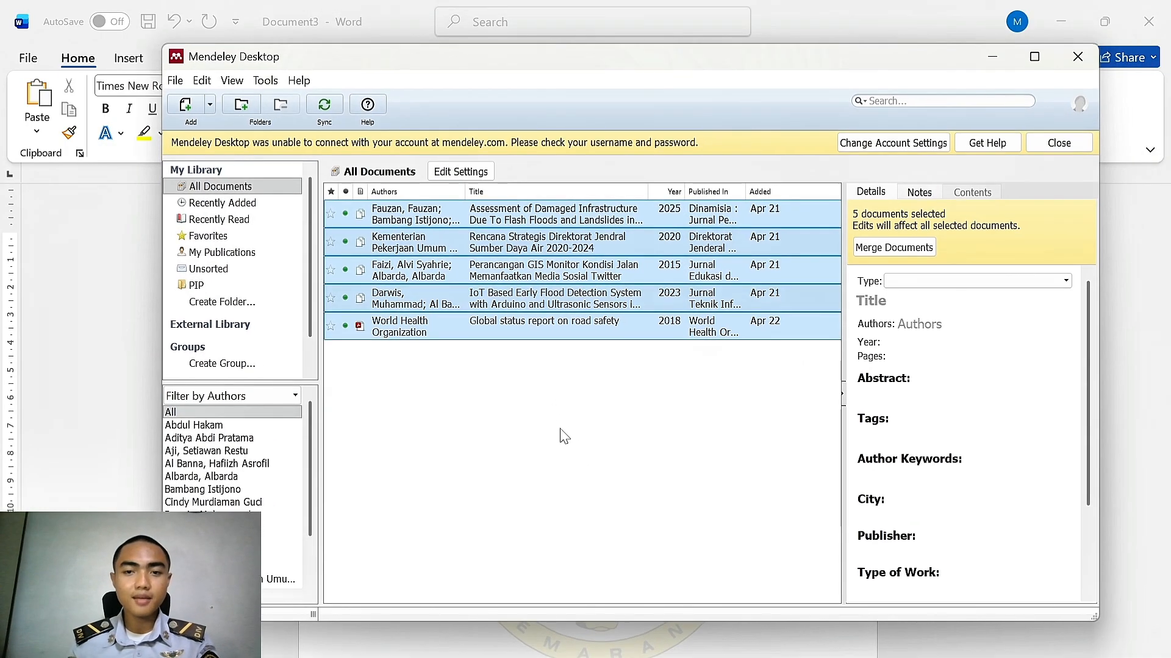
click(505, 357)
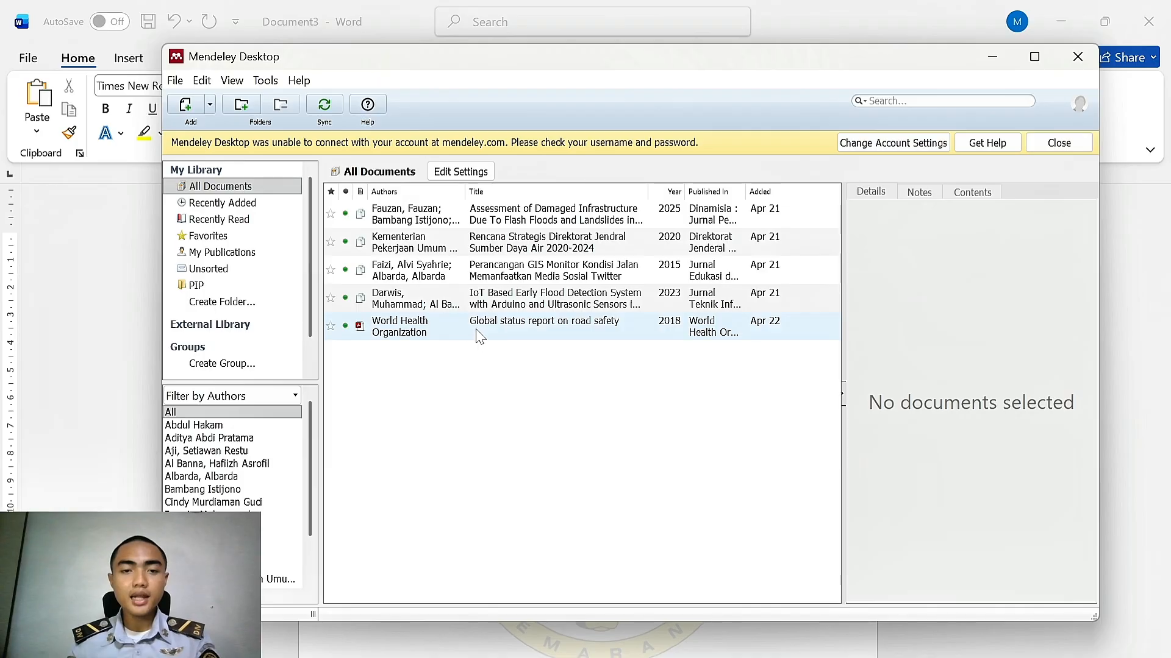
Copy the title of the World Health Organization Global status report on road safety entry in Mendeley
click(121, 201)
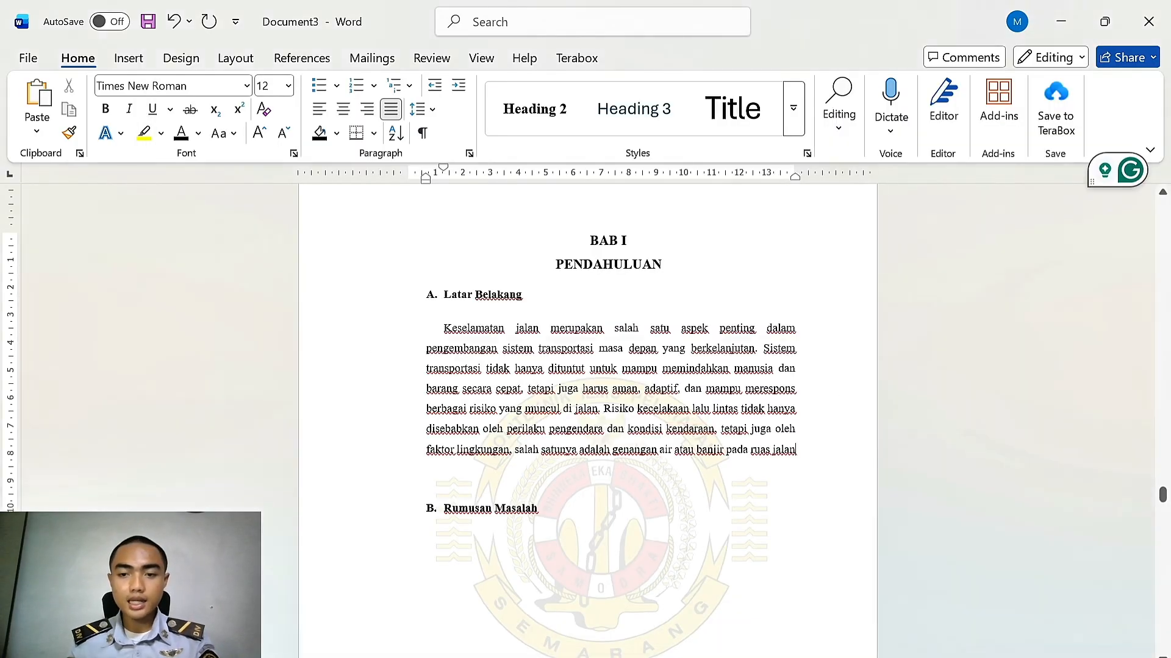
key(alt+Tab)
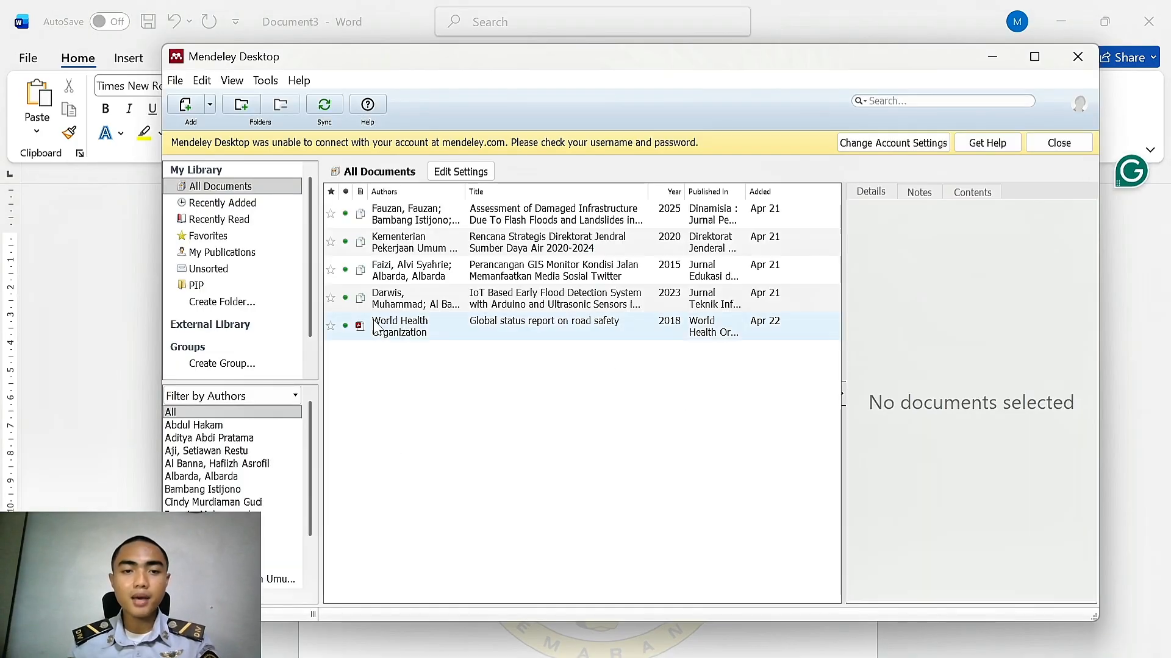
click(416, 336)
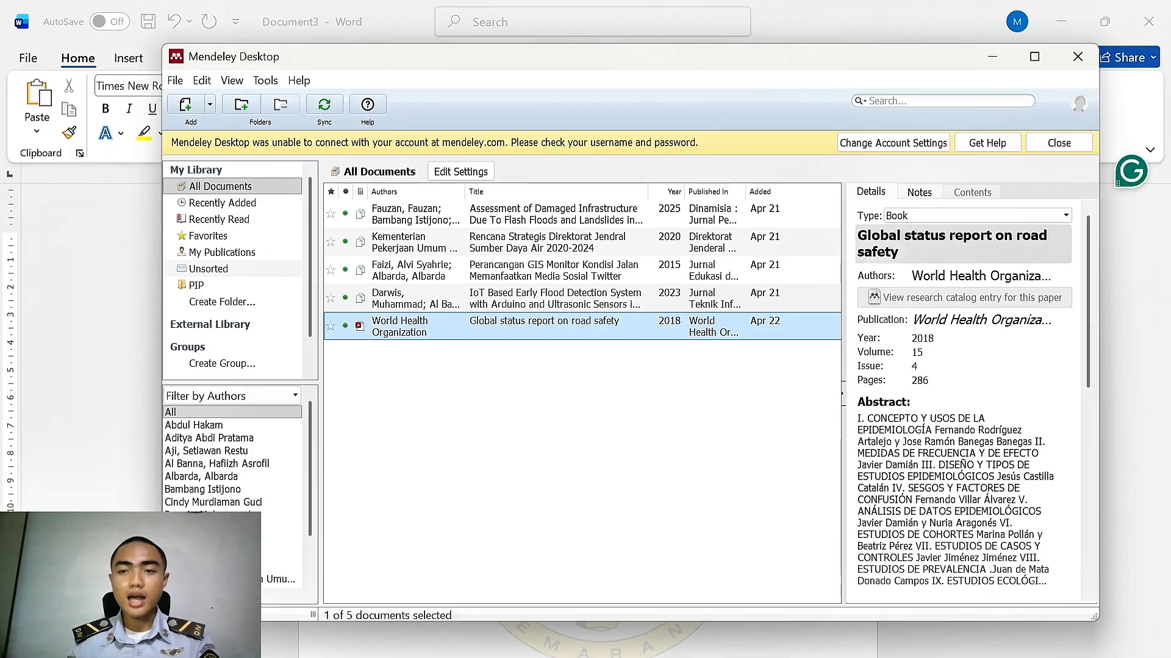
click(915, 252)
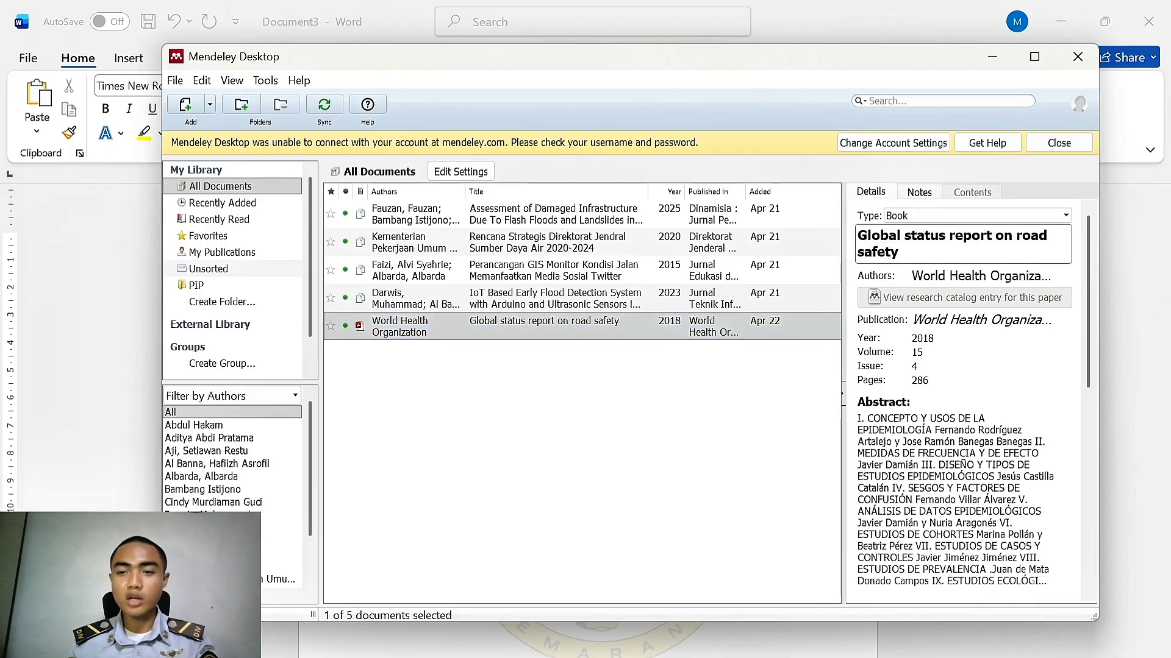
key(ctrl+a)
key(ctrl+c)
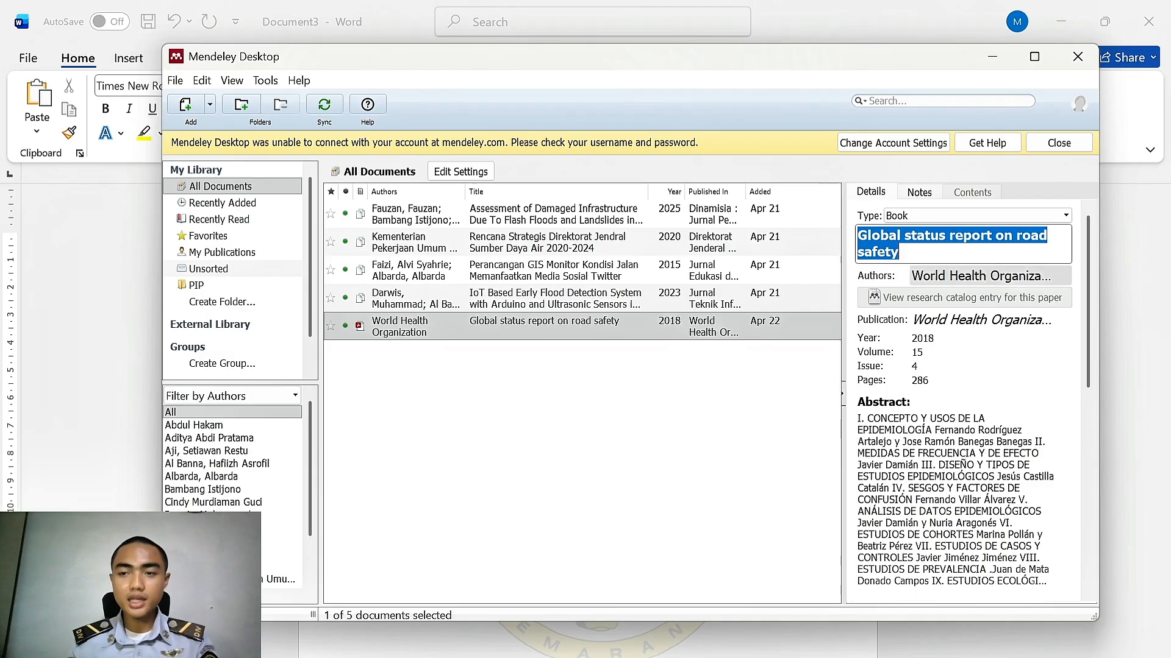
click(1116, 308)
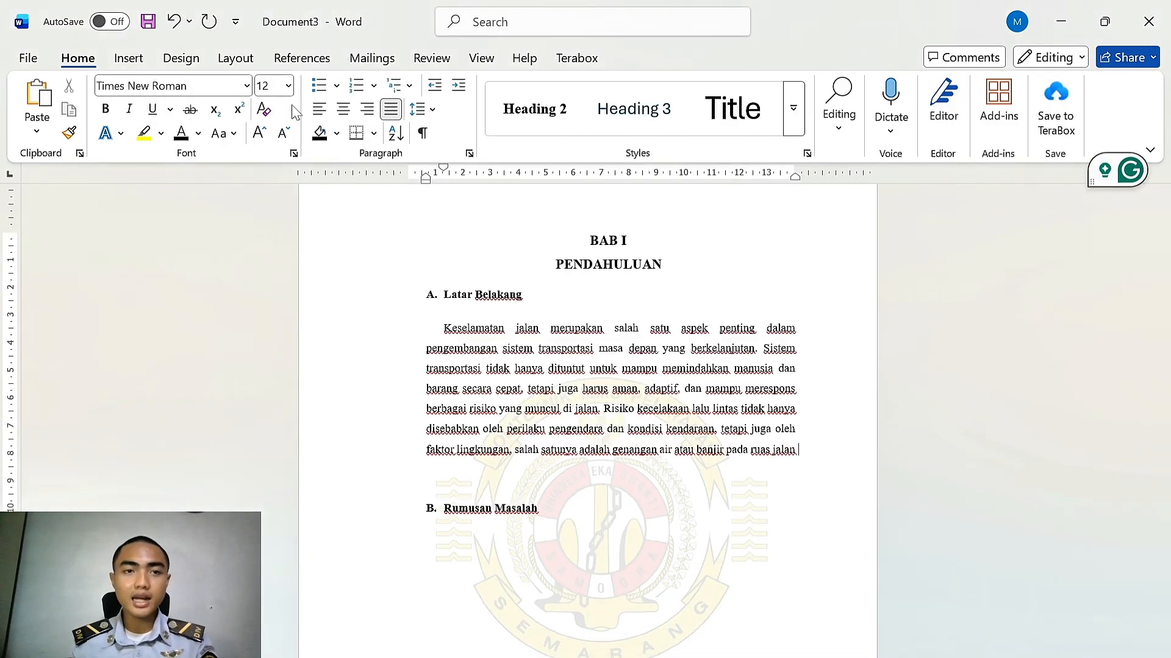
Insert a Mendeley citation for Global status report on road safety at the end of the Latar Belakang paragraph
click(288, 61)
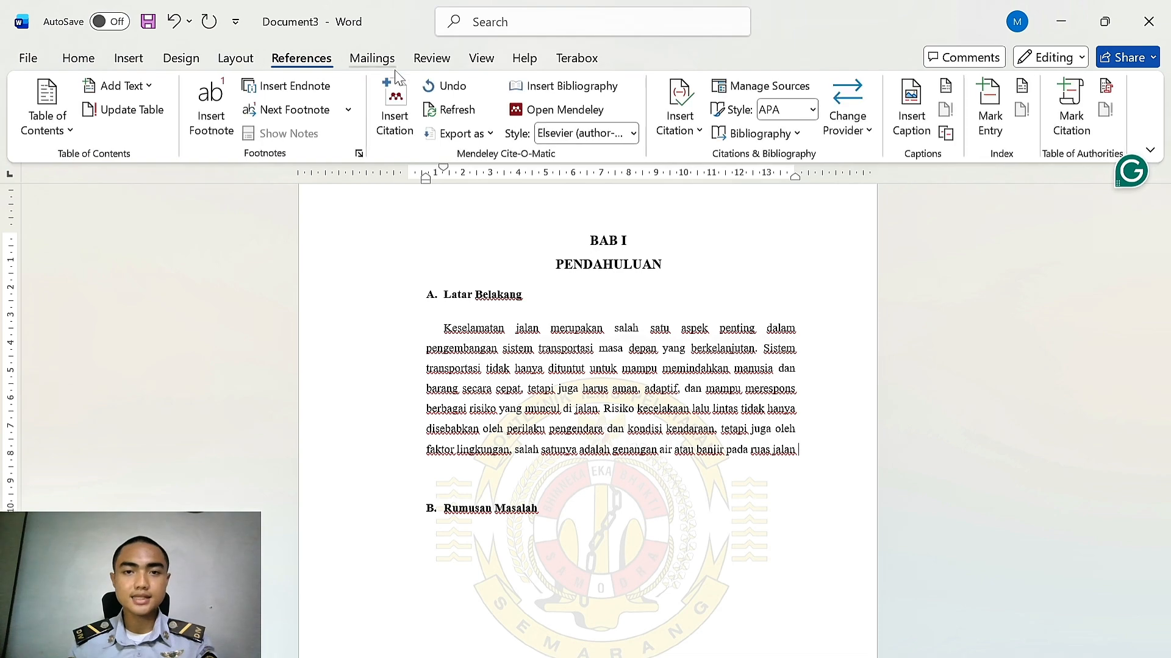
click(403, 129)
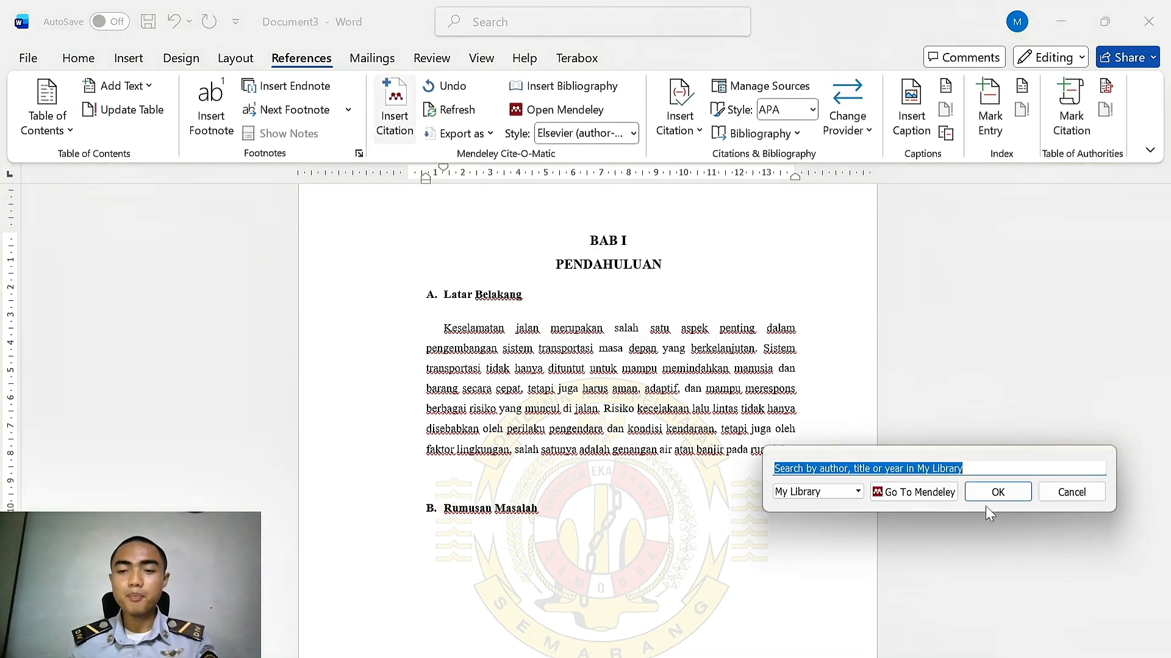
key(ctrl+v)
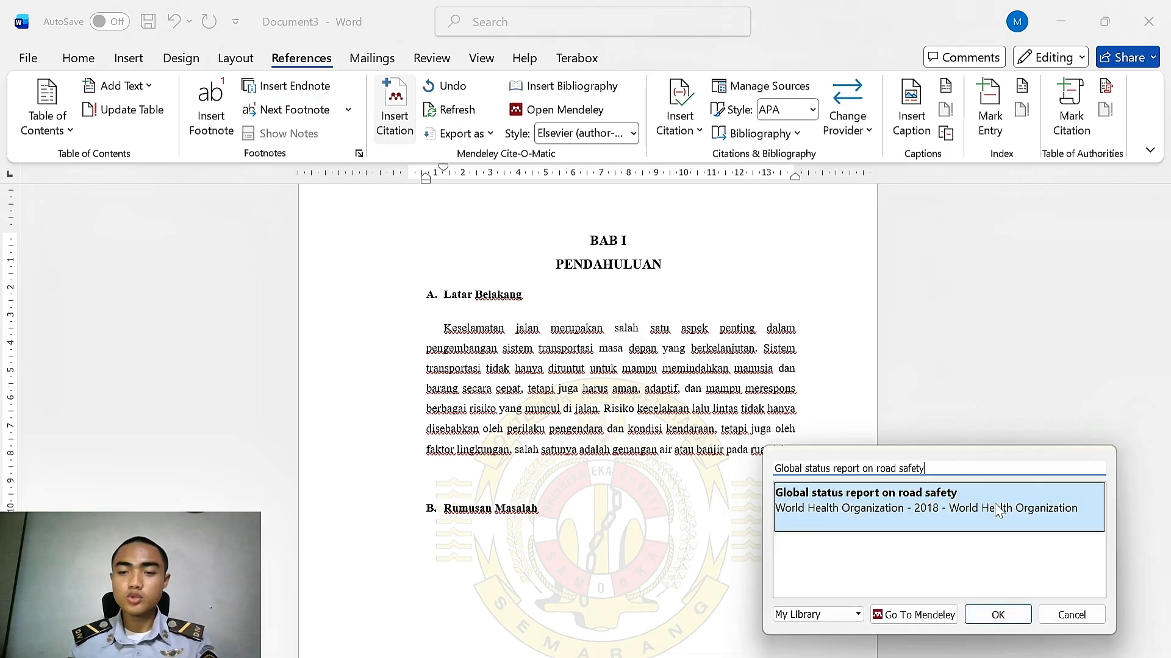
click(868, 506)
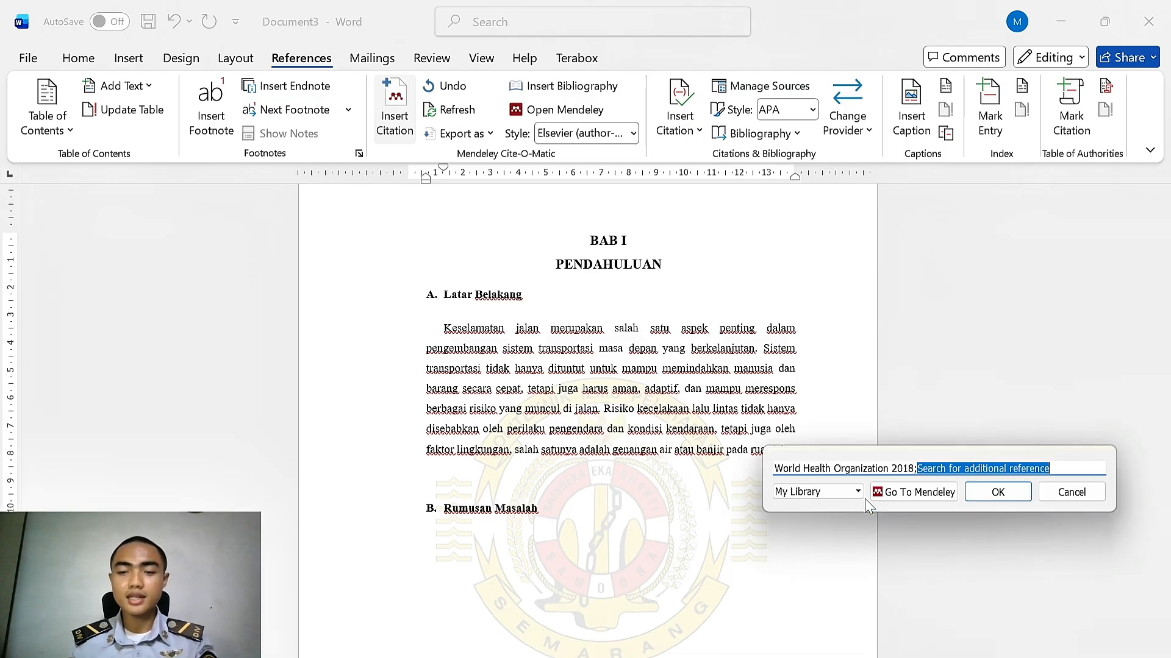
click(1000, 495)
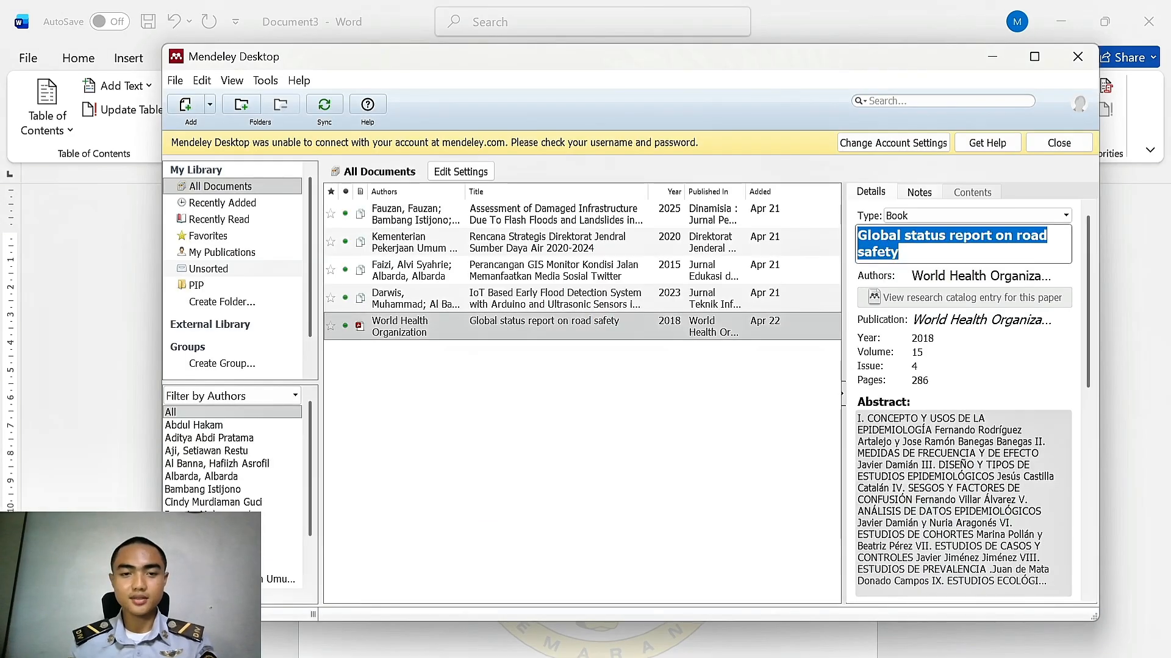
Add a period after the inserted citation at the end of the paragraph
scroll(587, 422, up, 3)
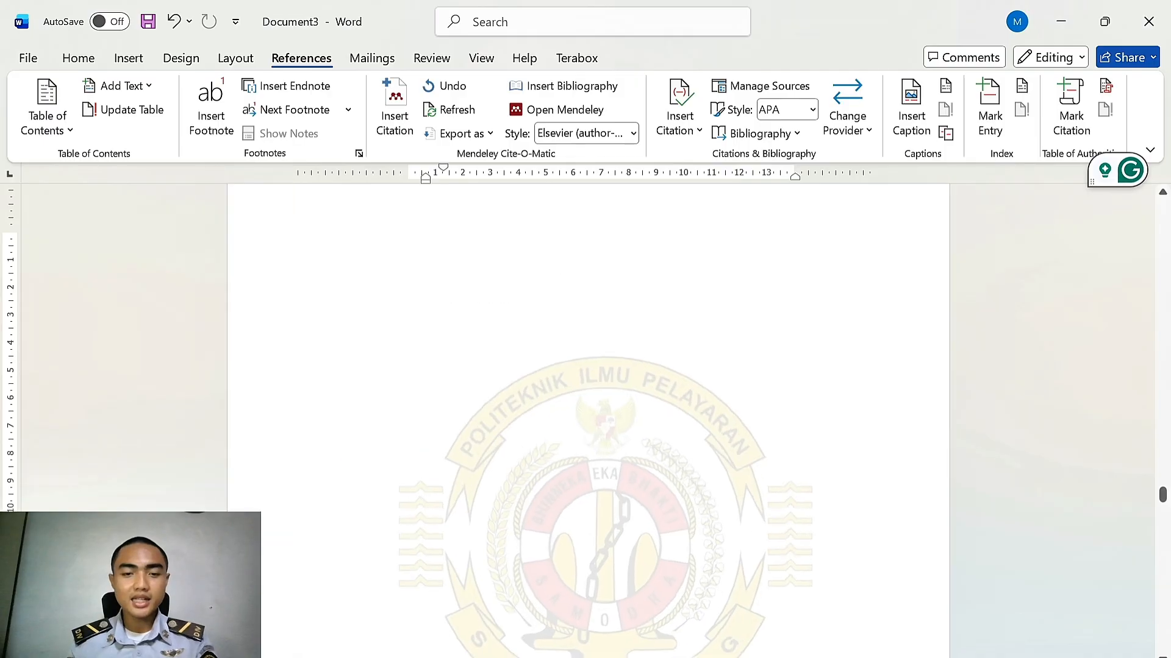
scroll(588, 421, down, 1)
scroll(588, 421, up, 3)
drag(593, 472, 386, 447)
click(583, 472)
click(596, 471)
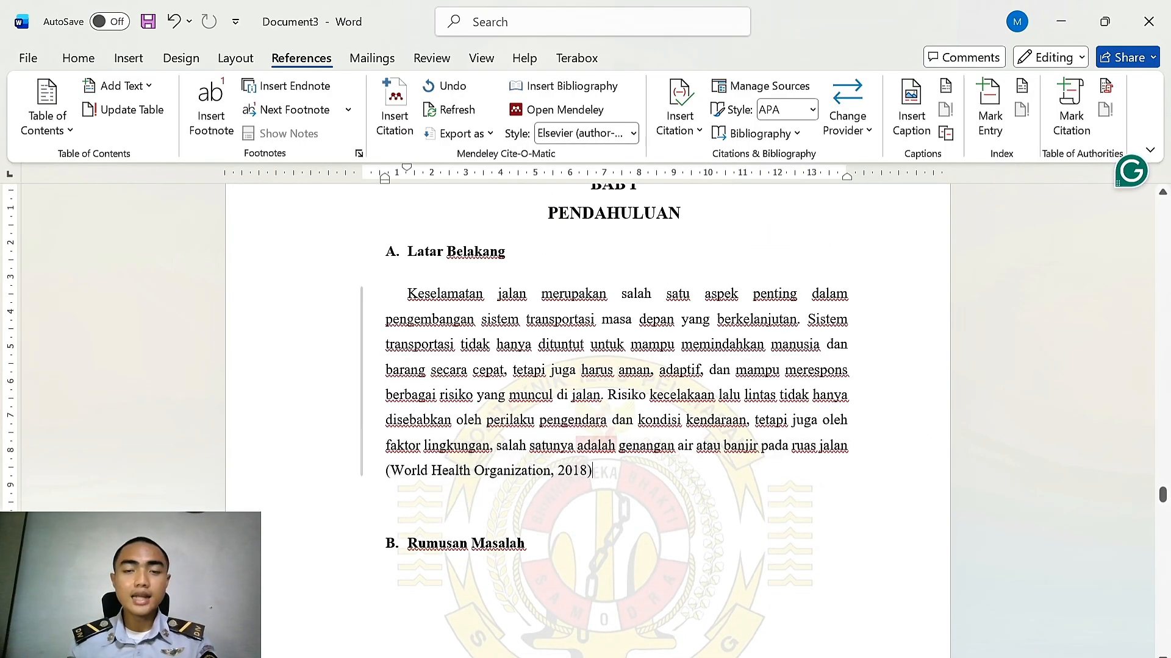
text(.)
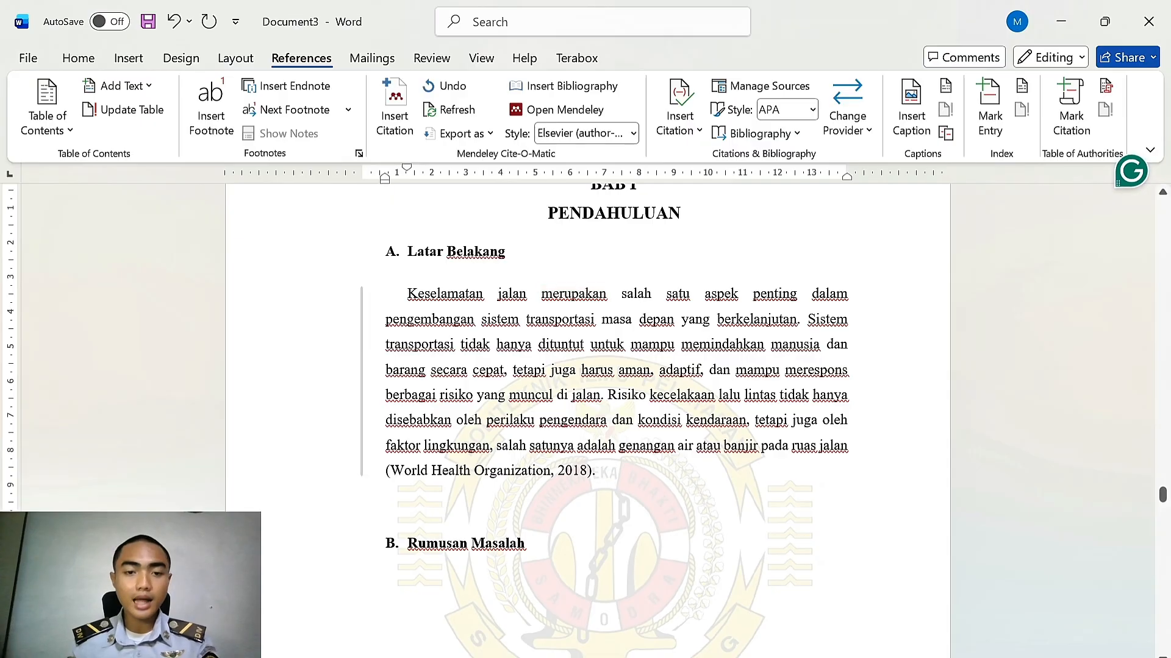
Try the IEEE and ASA citation styles on the citation, then return to Elsevier (author-date/Harvard, with titles)
drag(386, 471, 593, 473)
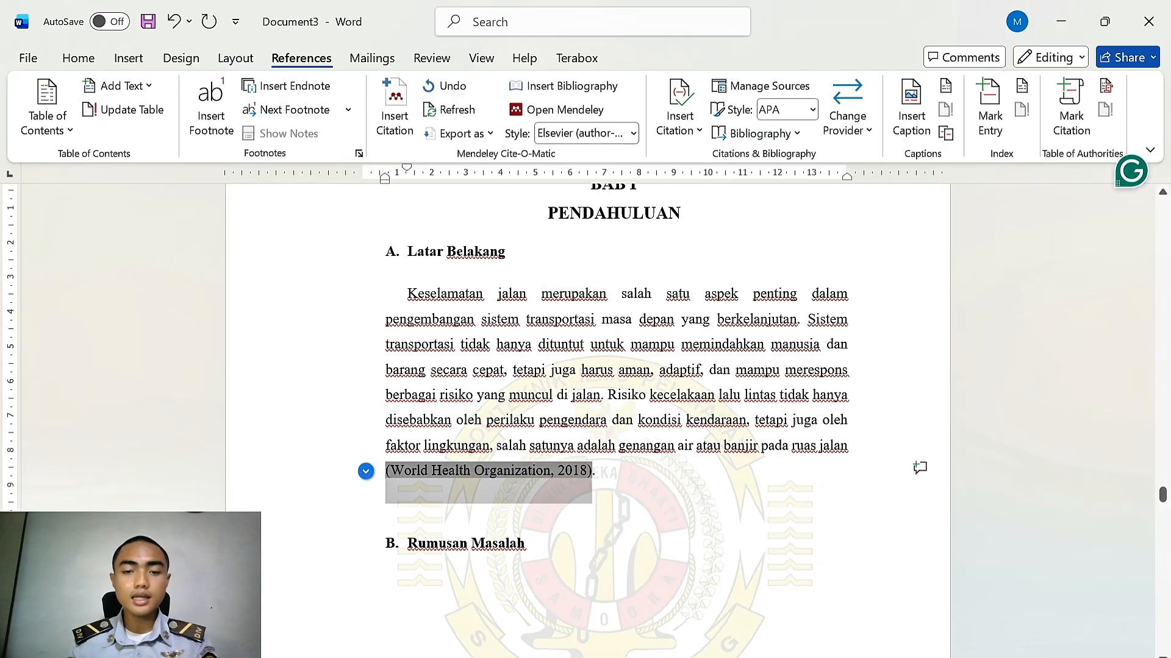
click(635, 133)
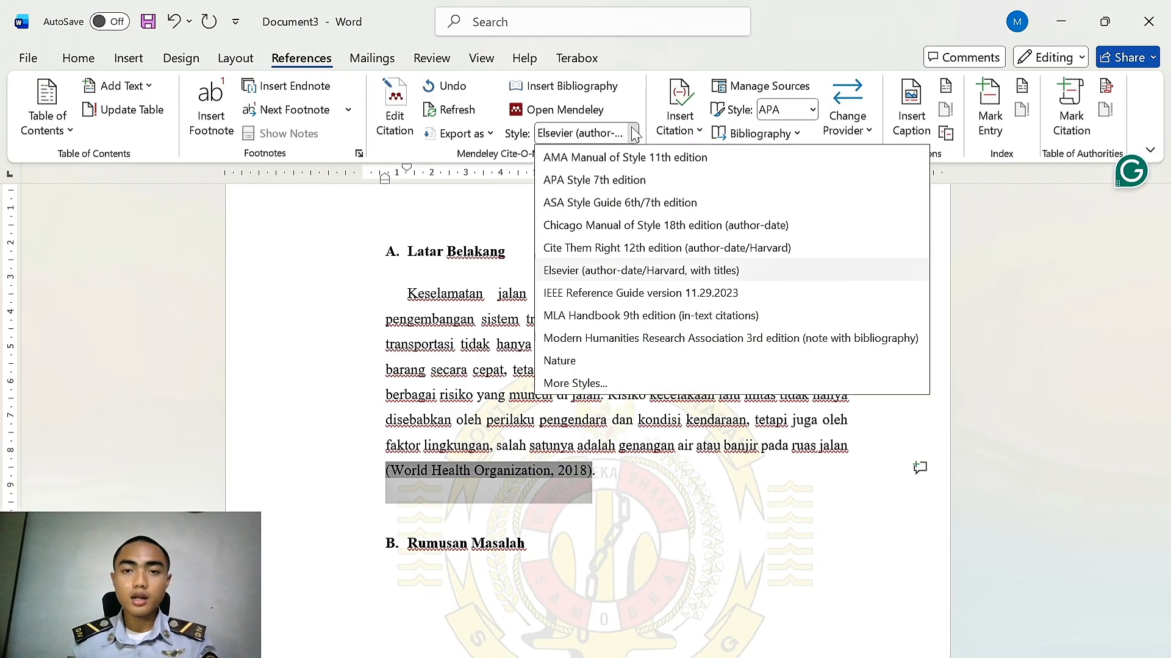
click(609, 294)
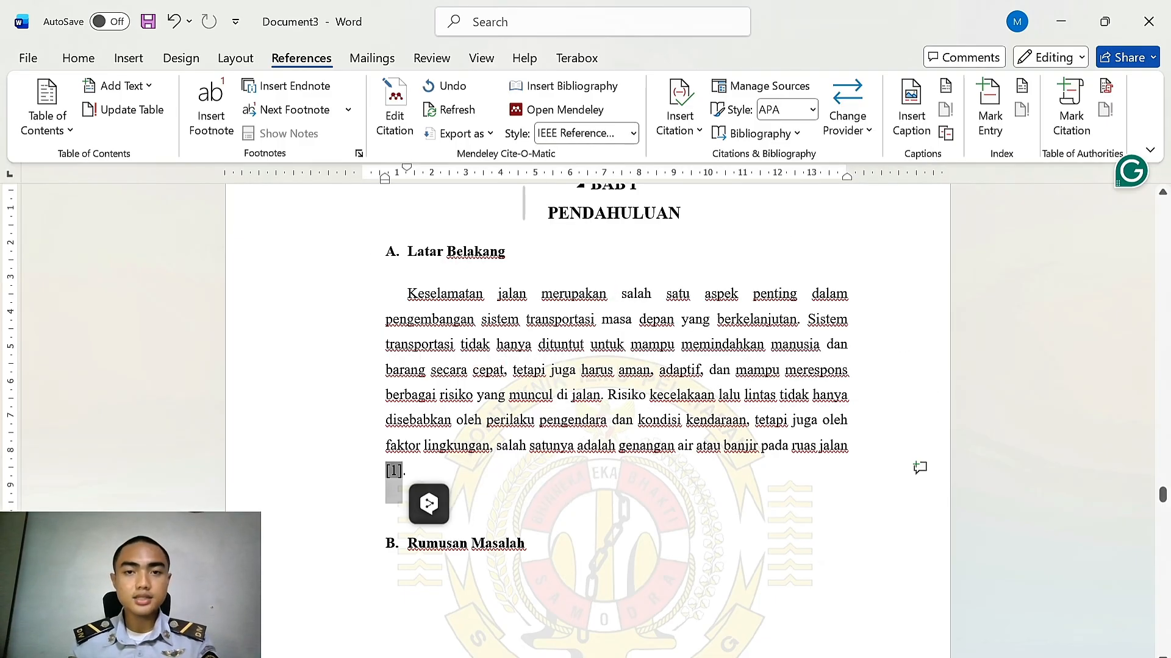
click(632, 133)
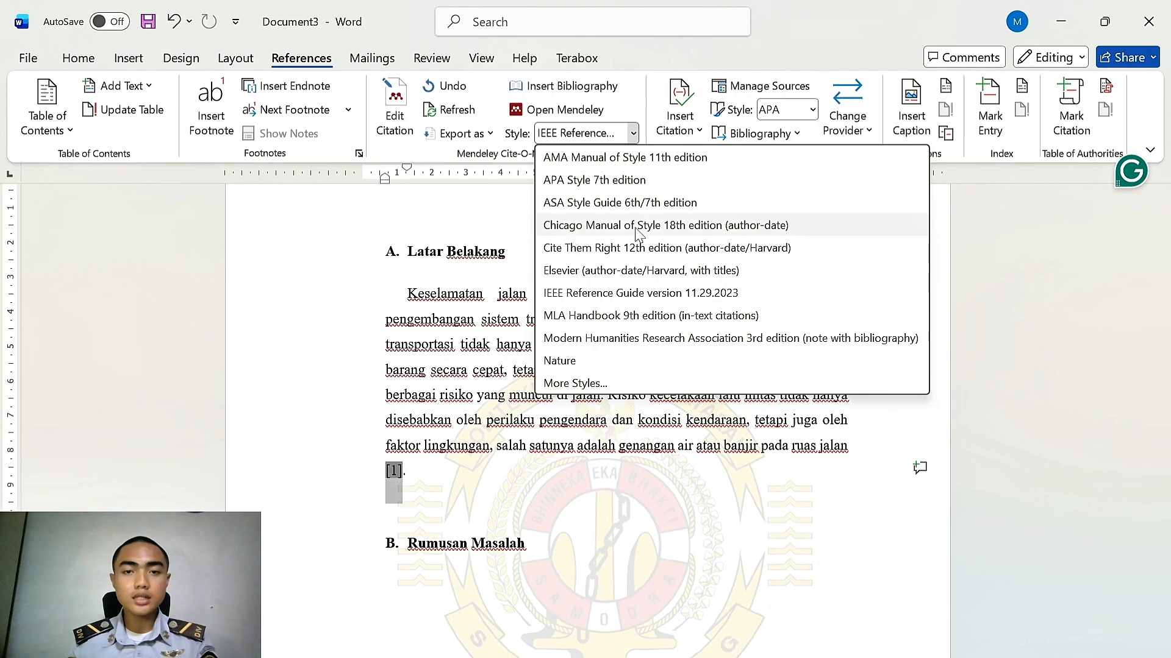
click(639, 203)
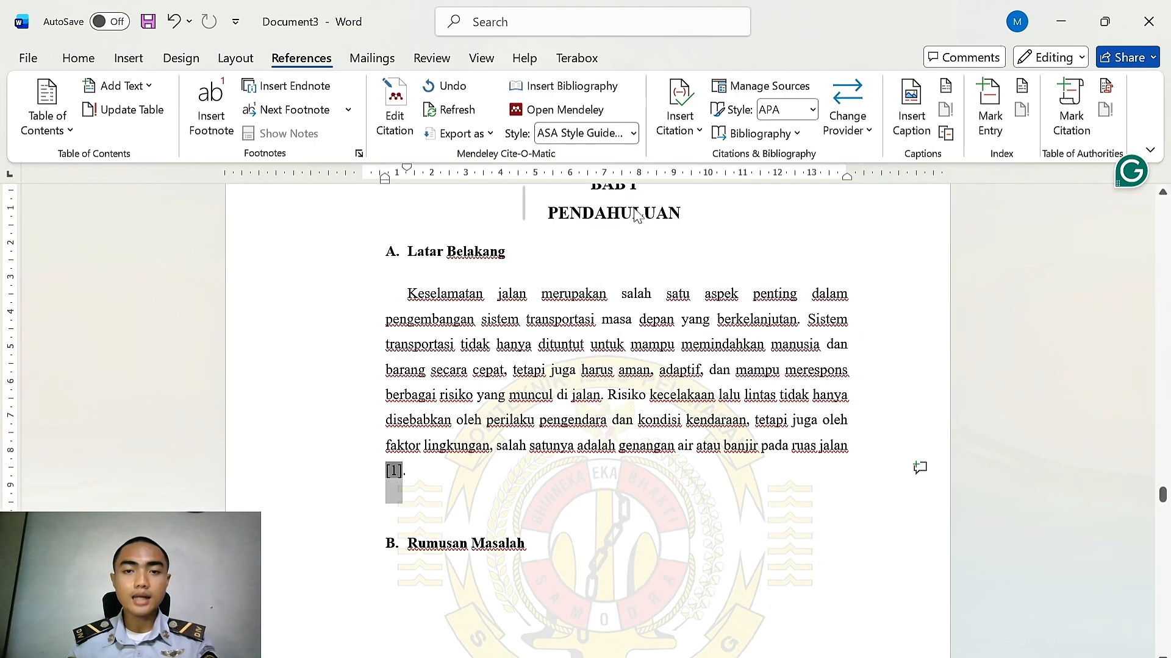
click(634, 135)
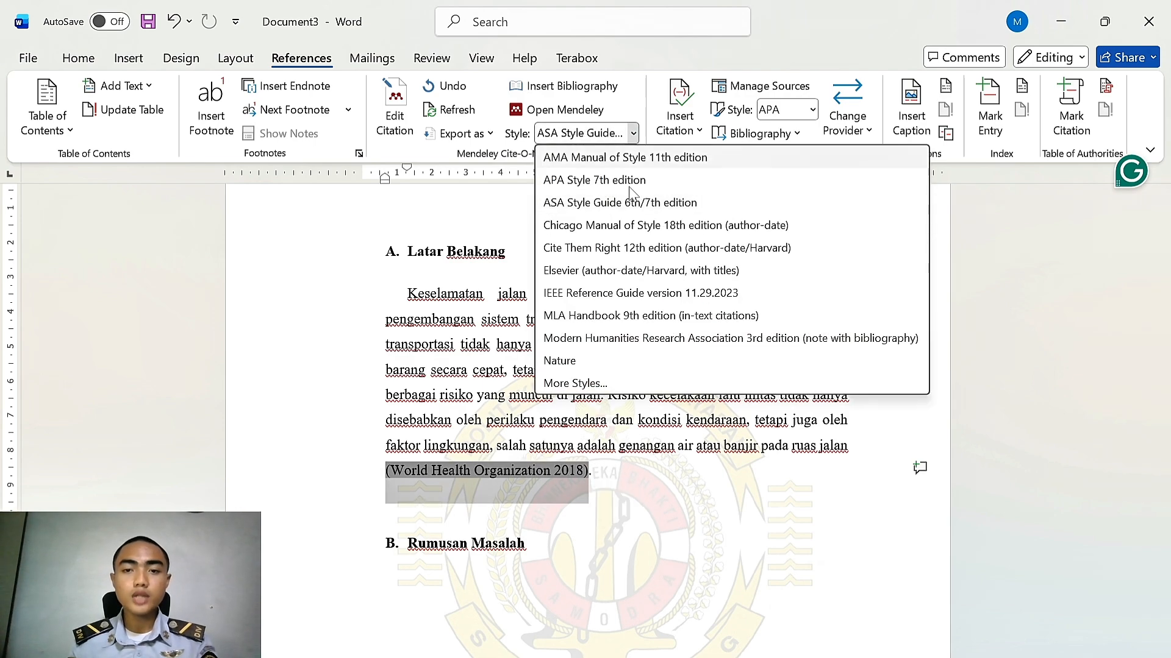
click(653, 270)
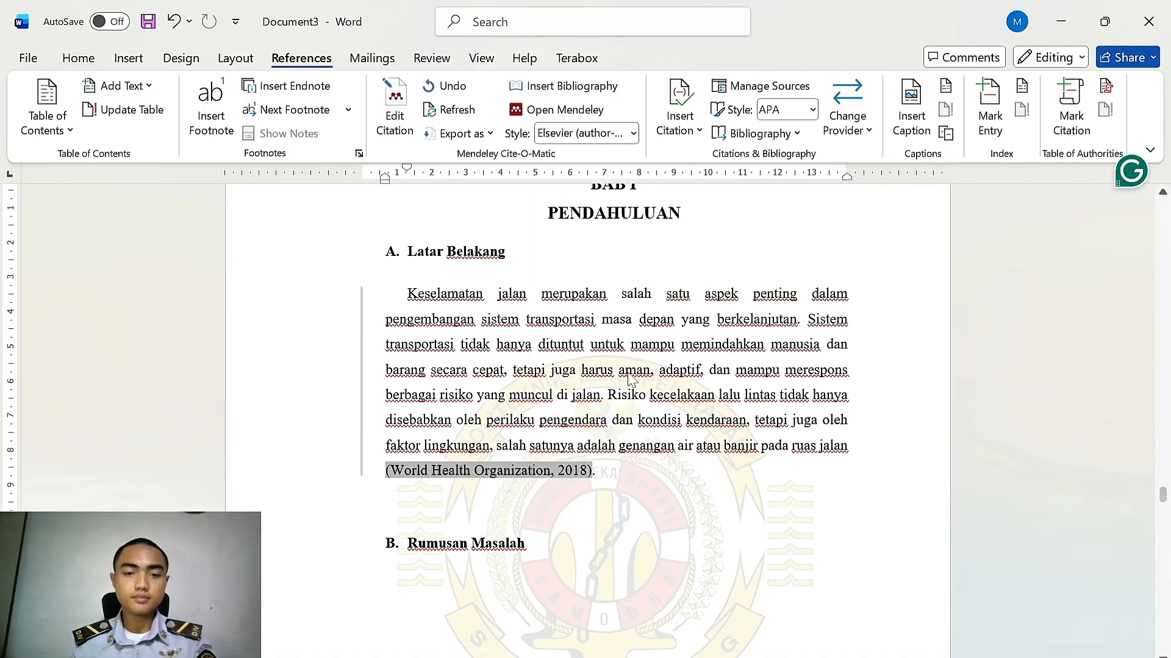
Insert the Mendeley bibliography below the DAFTAR PUSTAKA heading
click(708, 446)
scroll(600, 370, down, 1)
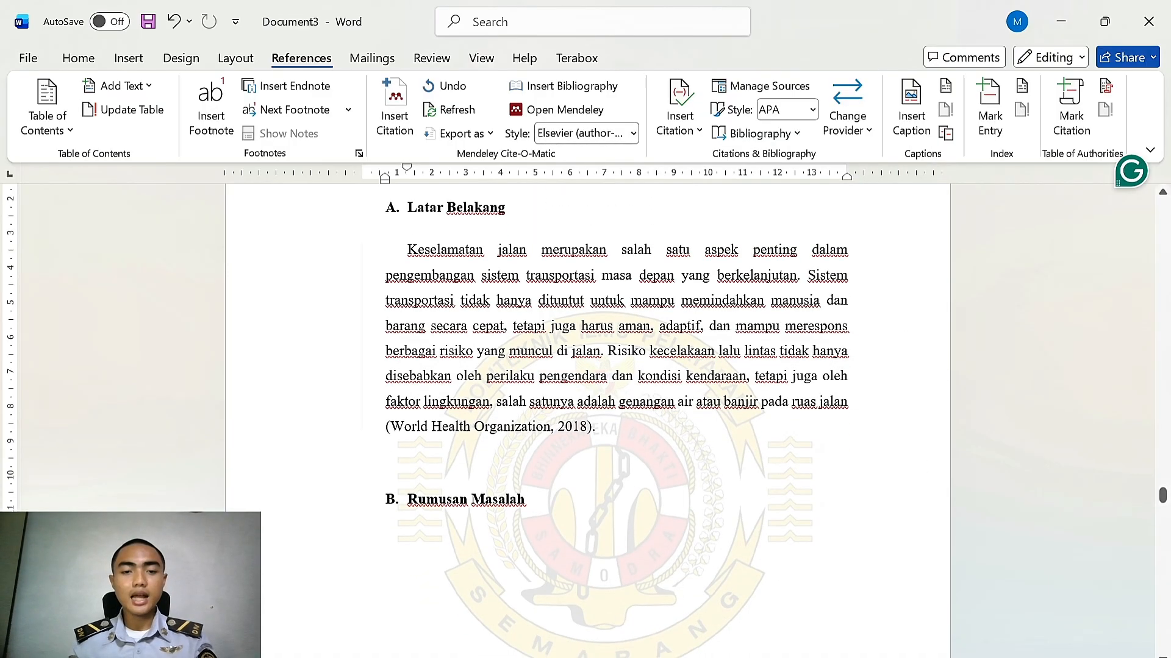
scroll(600, 370, down, 1)
scroll(600, 370, down, 1)
scroll(600, 370, up, 2)
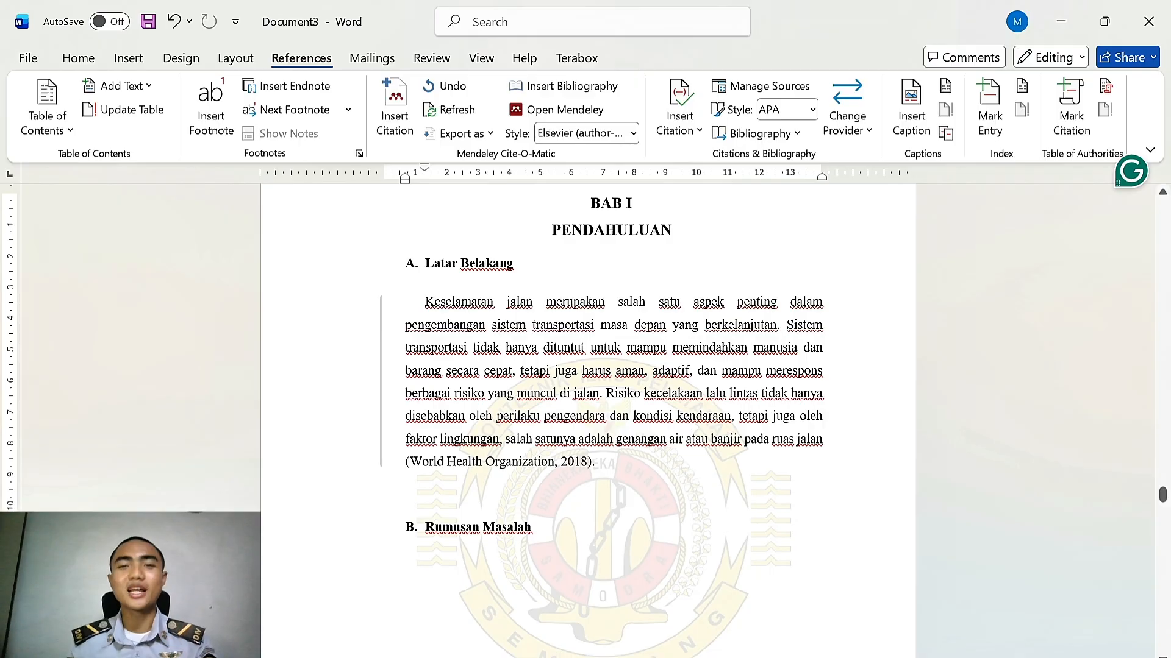
drag(1162, 497, 1163, 615)
scroll(732, 402, up, 4)
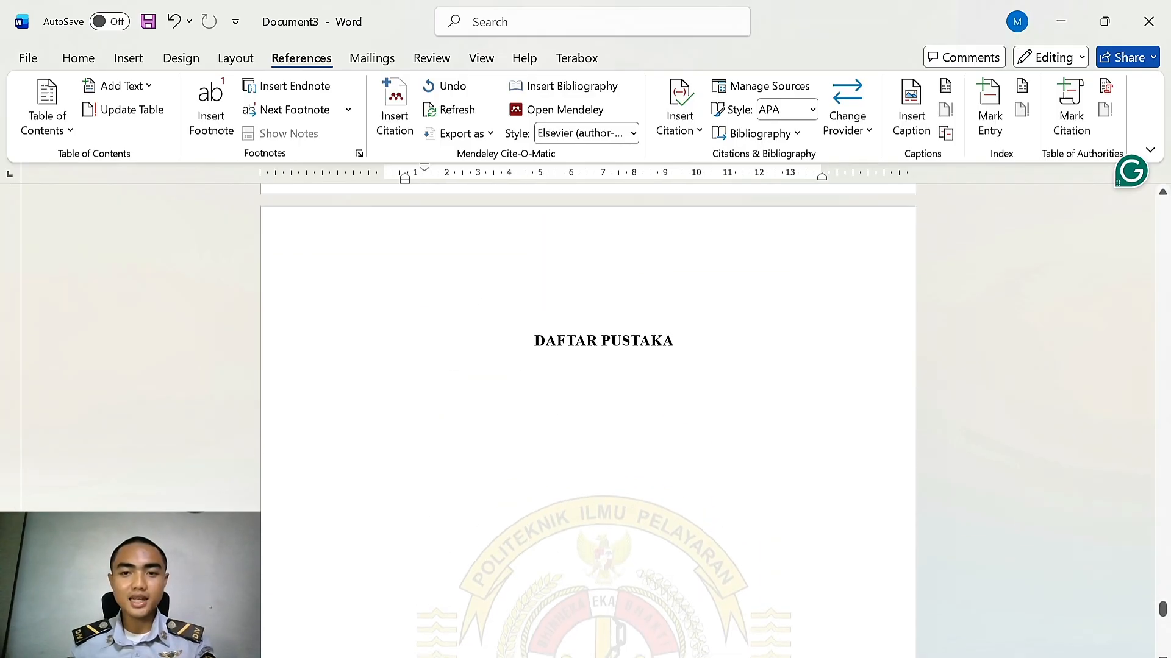
click(711, 368)
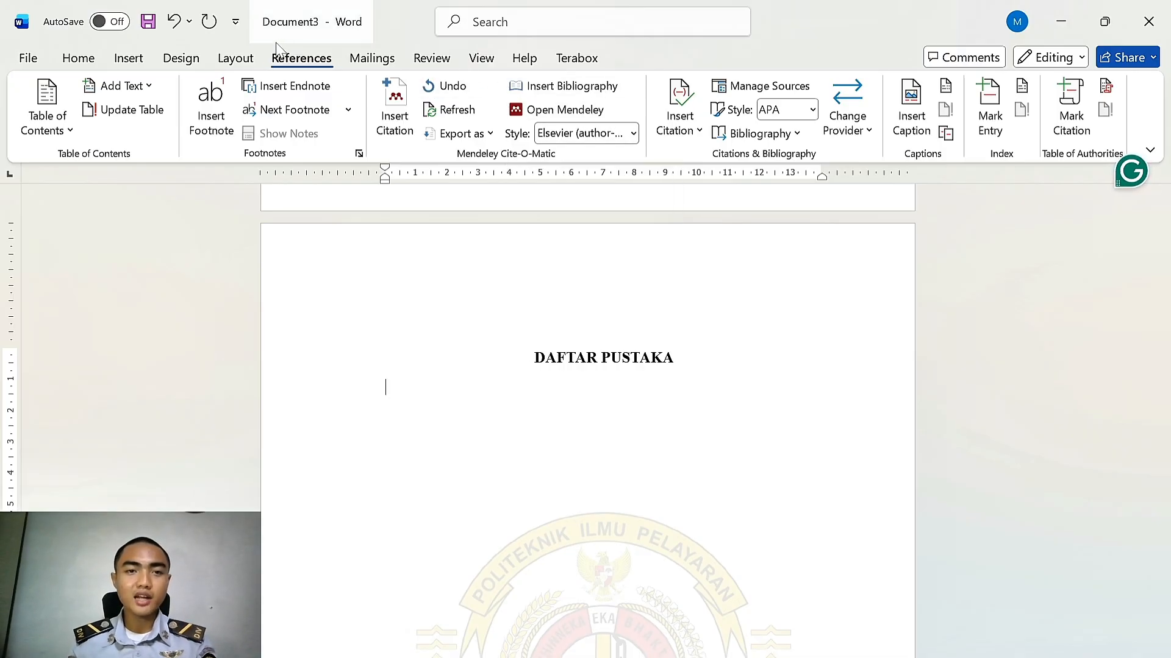
click(590, 91)
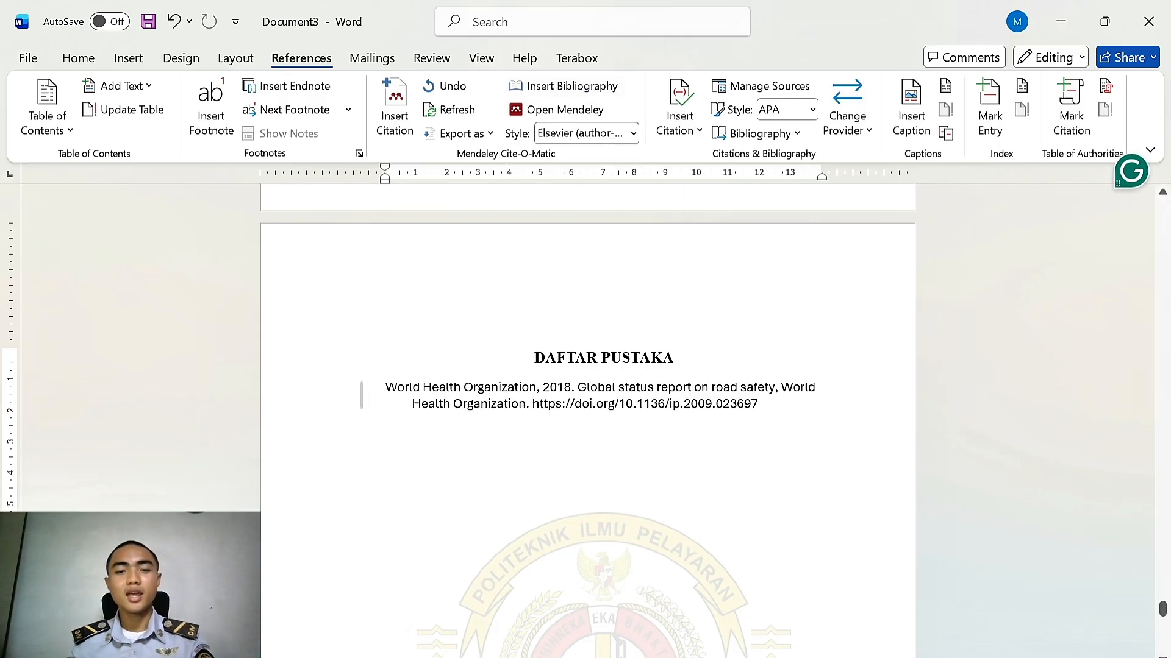
Change the Mendeley citation style to IEEE Reference Guide version 11.29.2023 for citations and bibliography
click(632, 132)
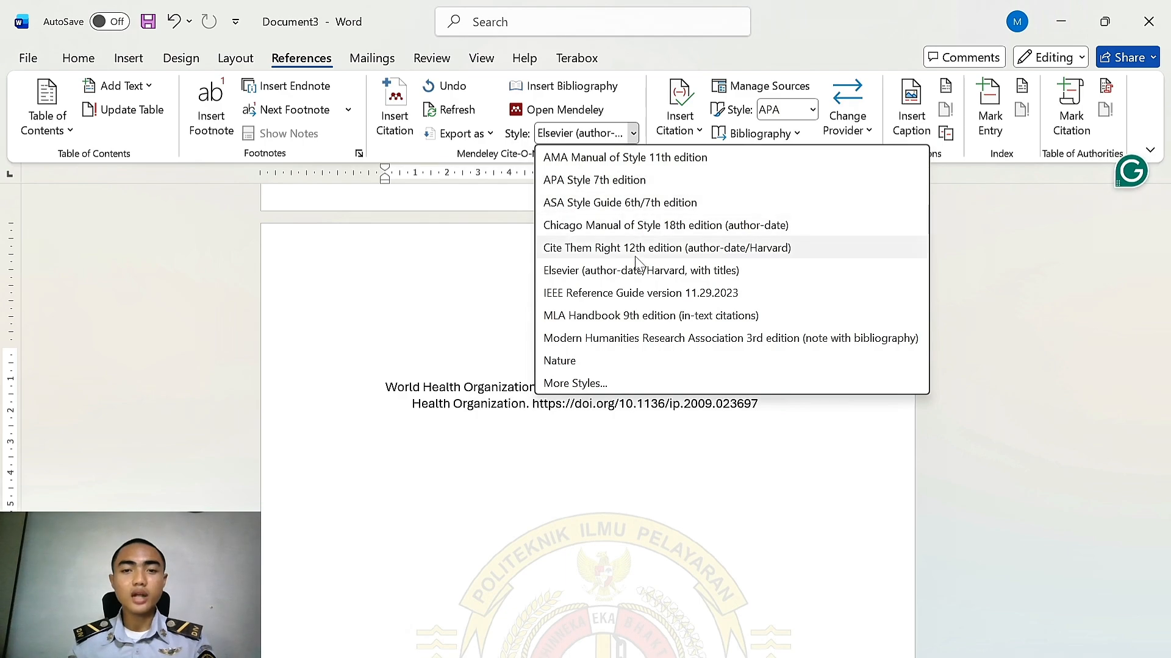
click(623, 293)
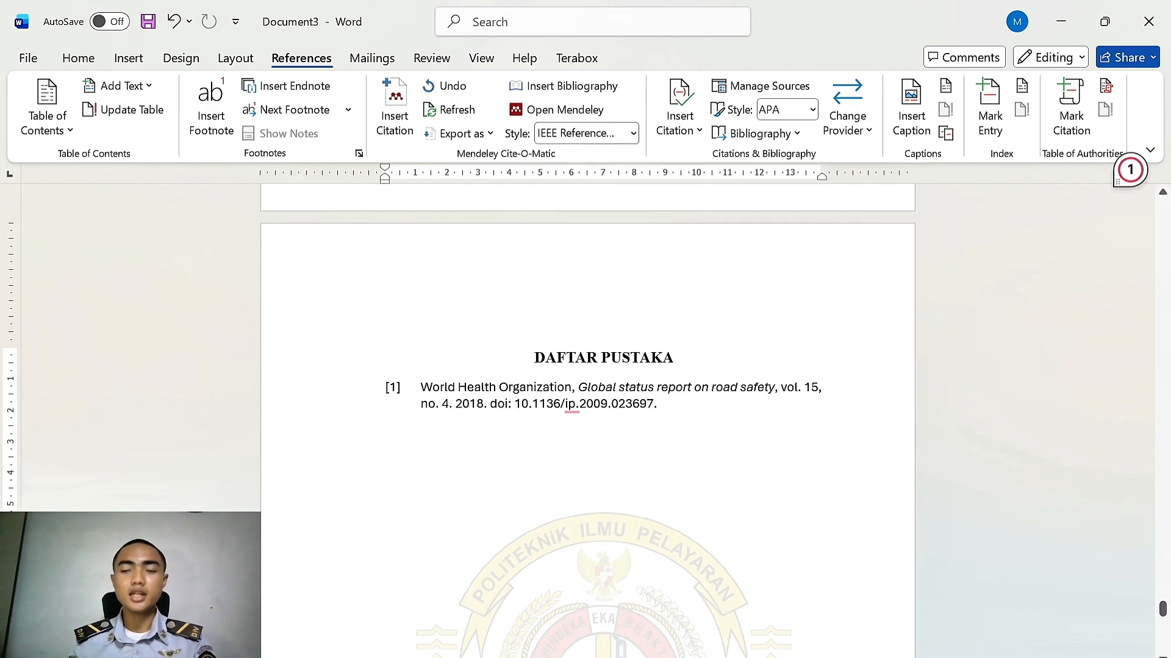
scroll(587, 427, up, 3)
drag(1164, 615, 1162, 497)
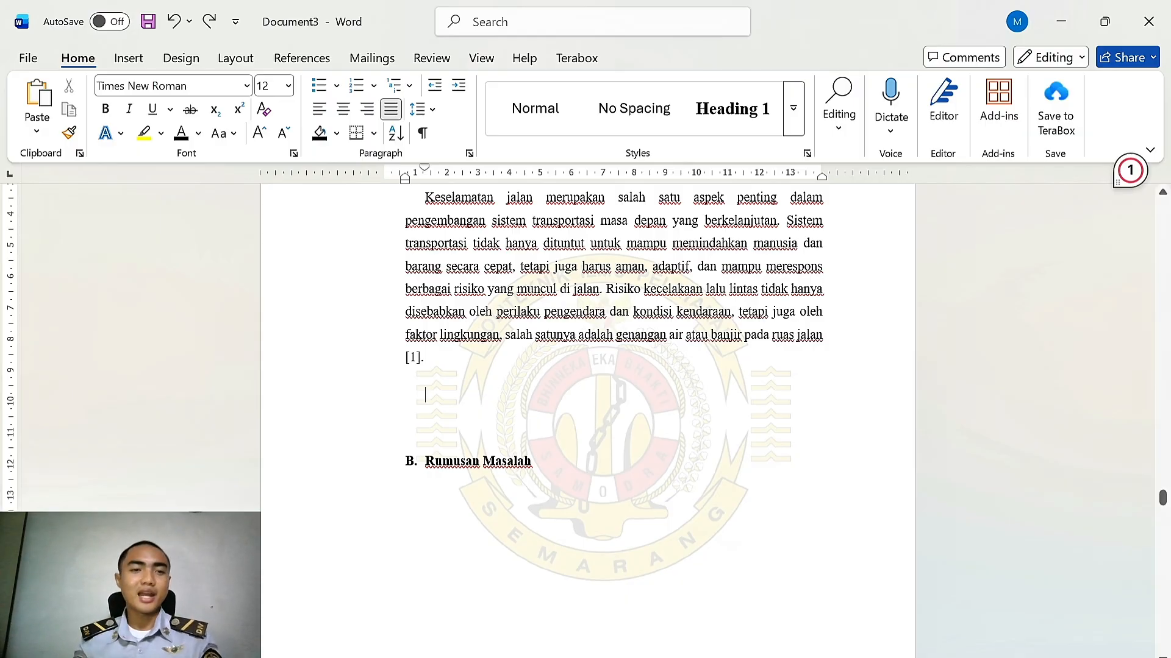
Insert a three-column, three-row table below the paragraph ending with the citation
click(130, 59)
click(156, 139)
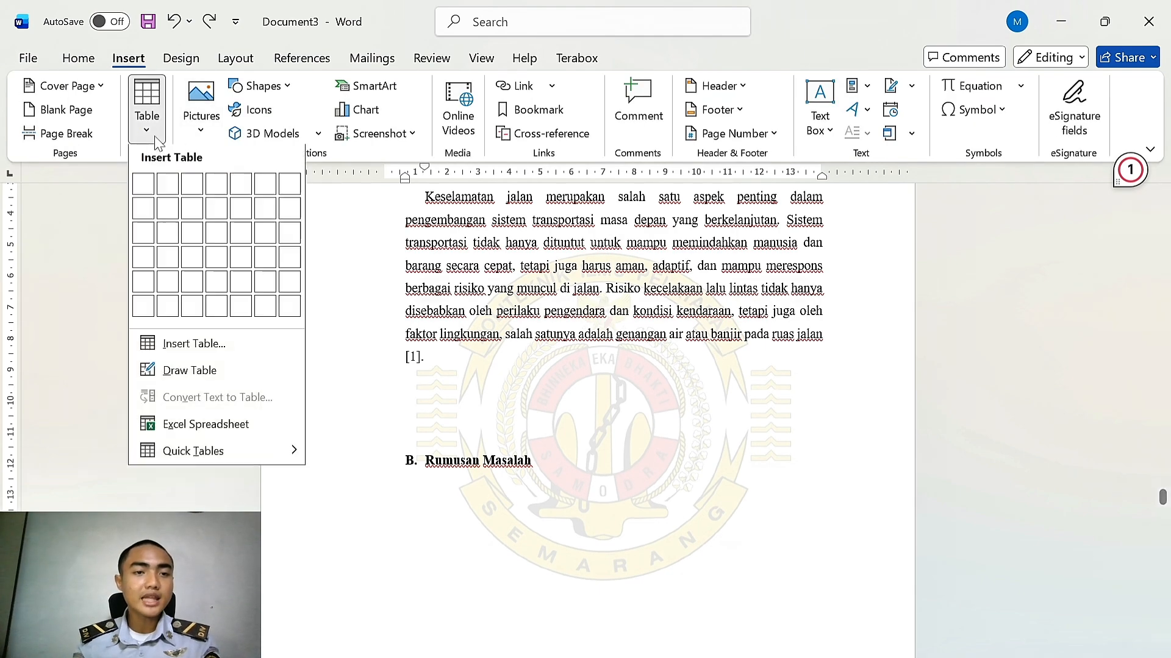
click(192, 234)
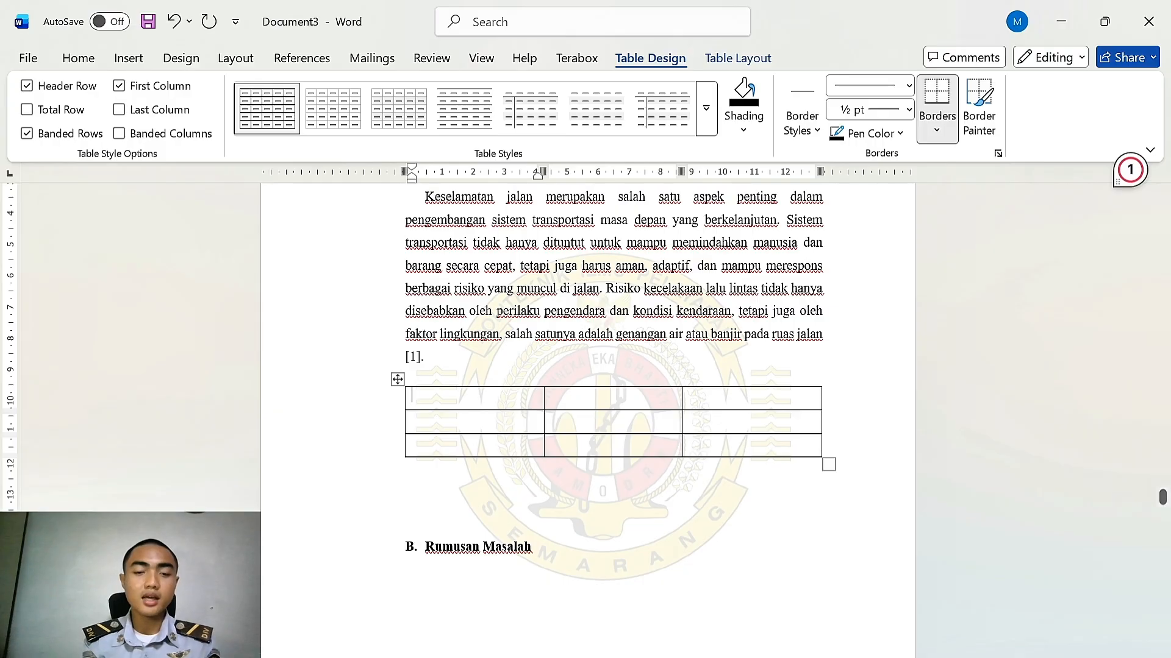
Fill the table's header row with Data, Jenis and Keterangan
text(Data)
key(Tab)
text(Jenis)
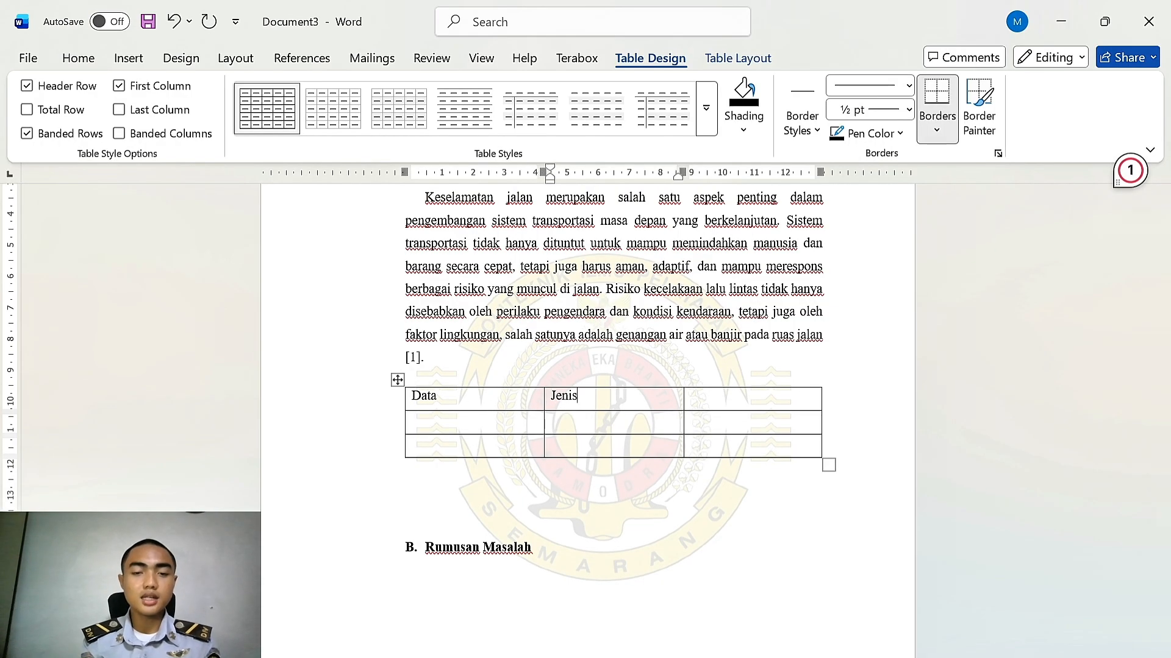
key(Tab)
text(Ket)
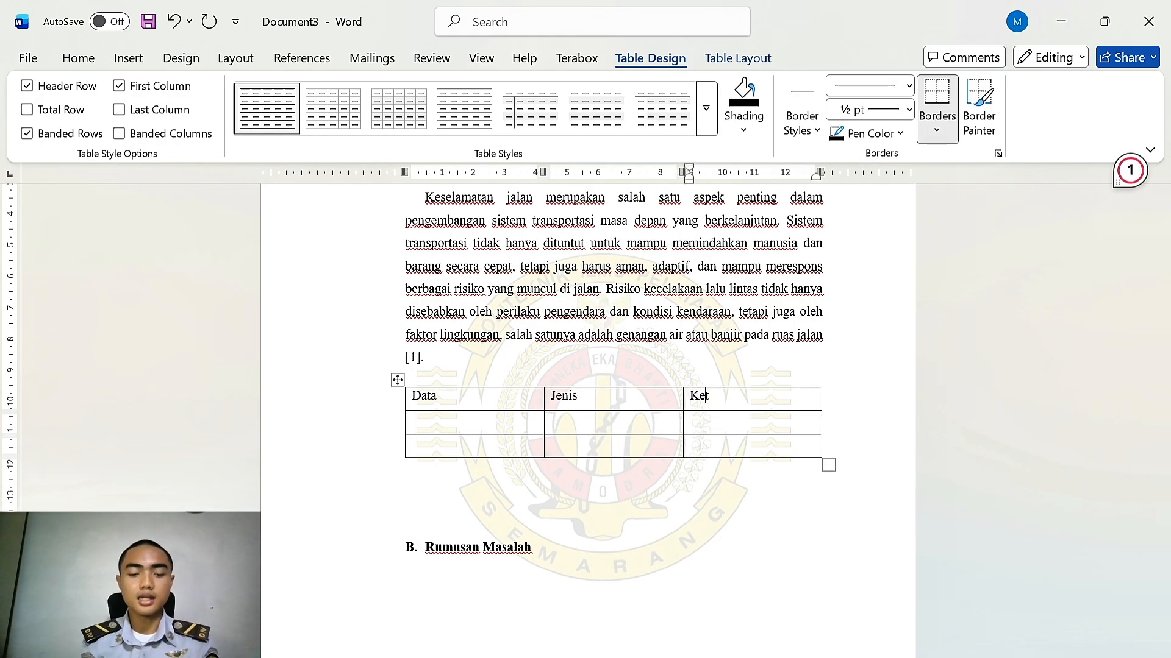
text(erangan)
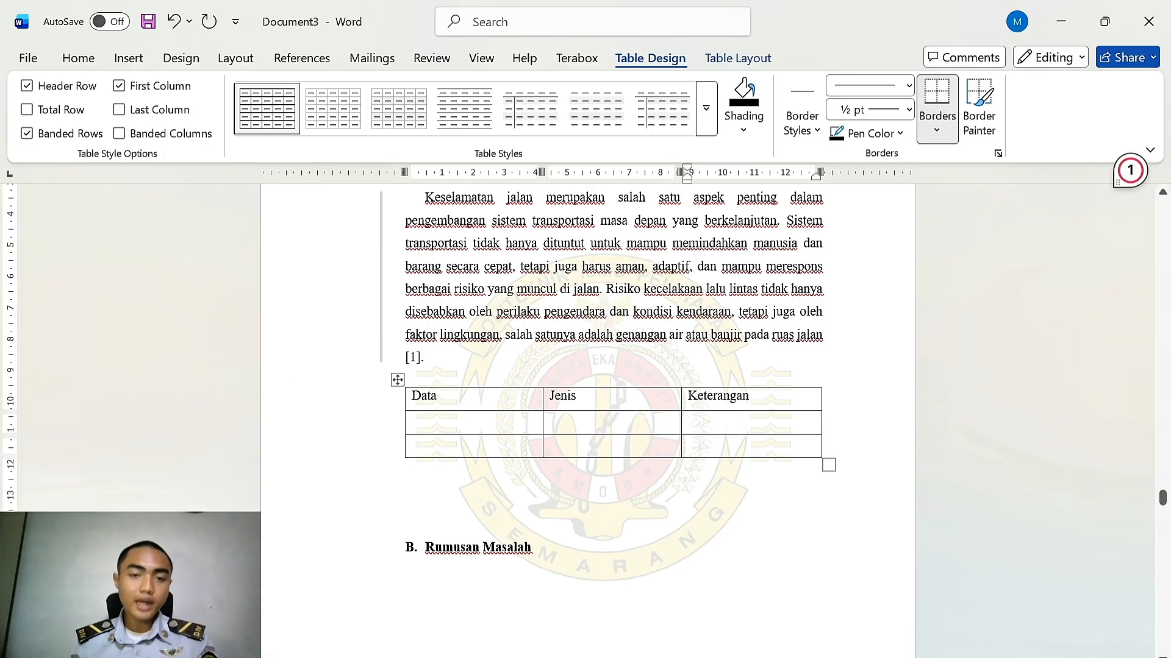
Insert a caption for the whole table with the label Tabel, positioned above the table
drag(415, 398, 811, 450)
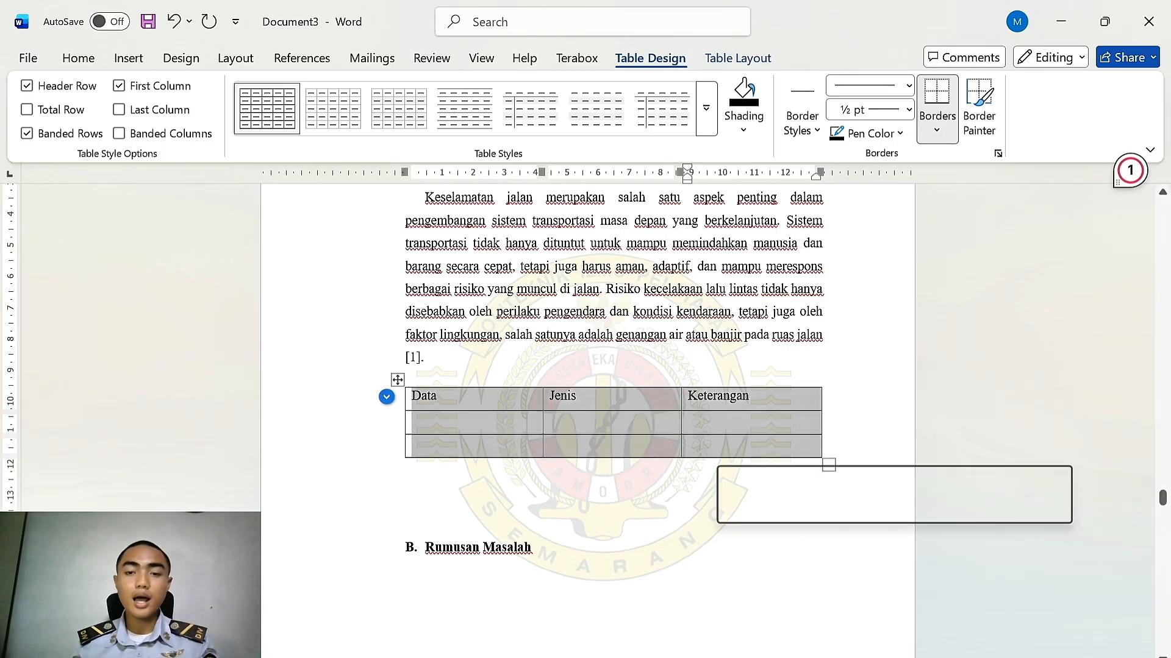
right_click(717, 418)
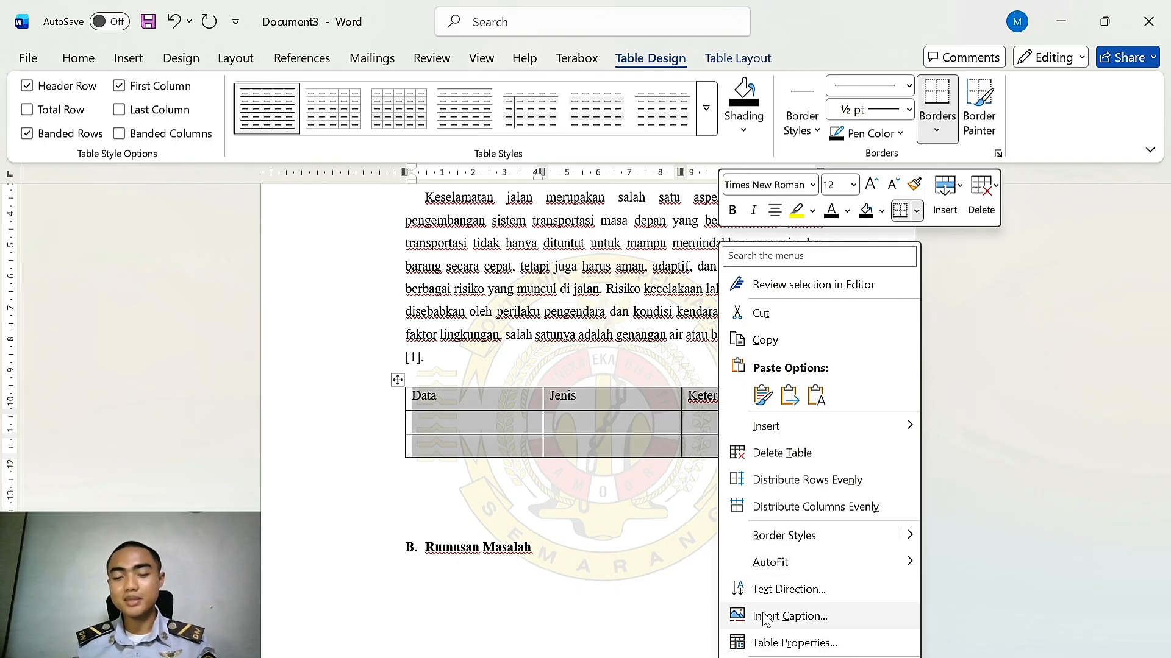
click(820, 617)
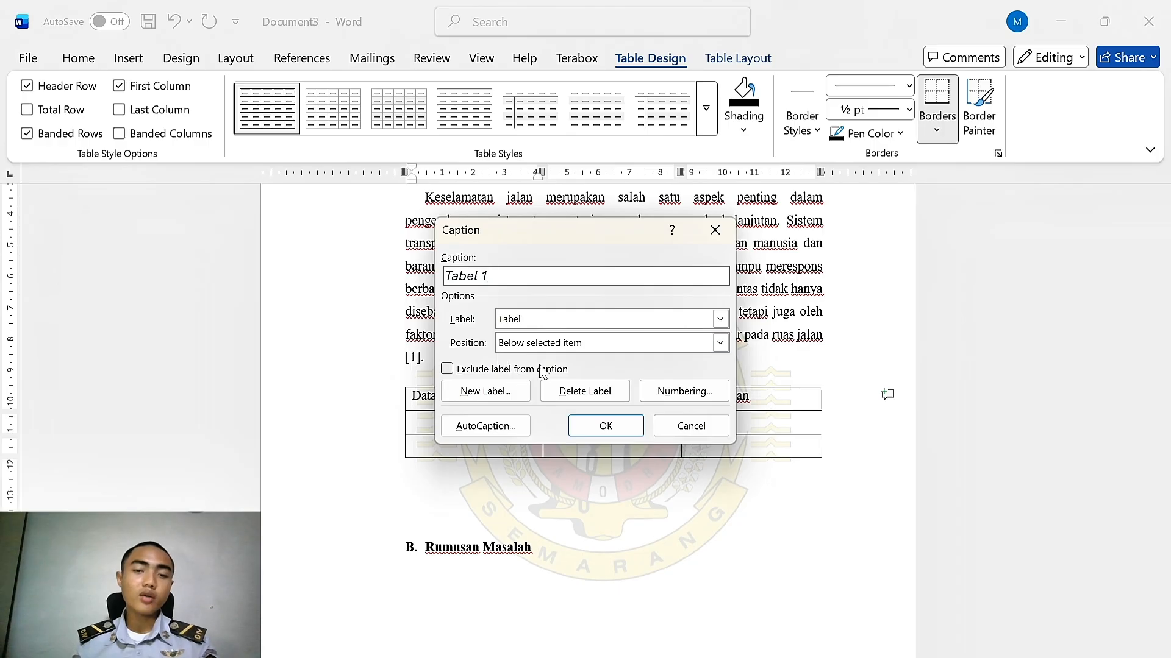
click(503, 391)
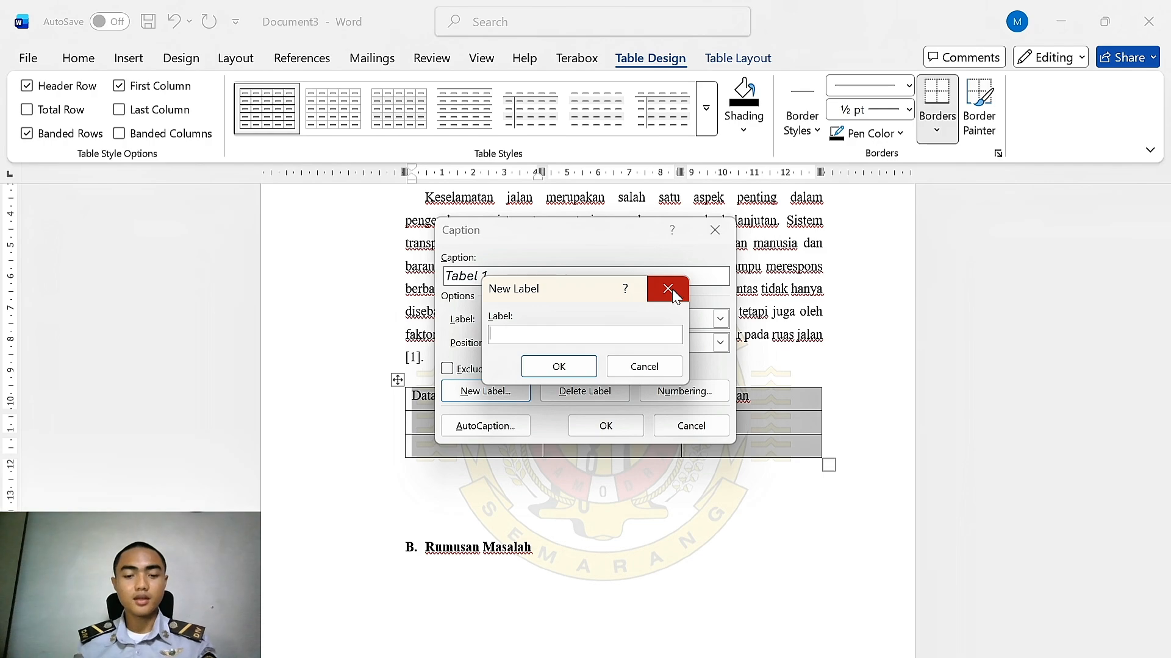
text(Tabel)
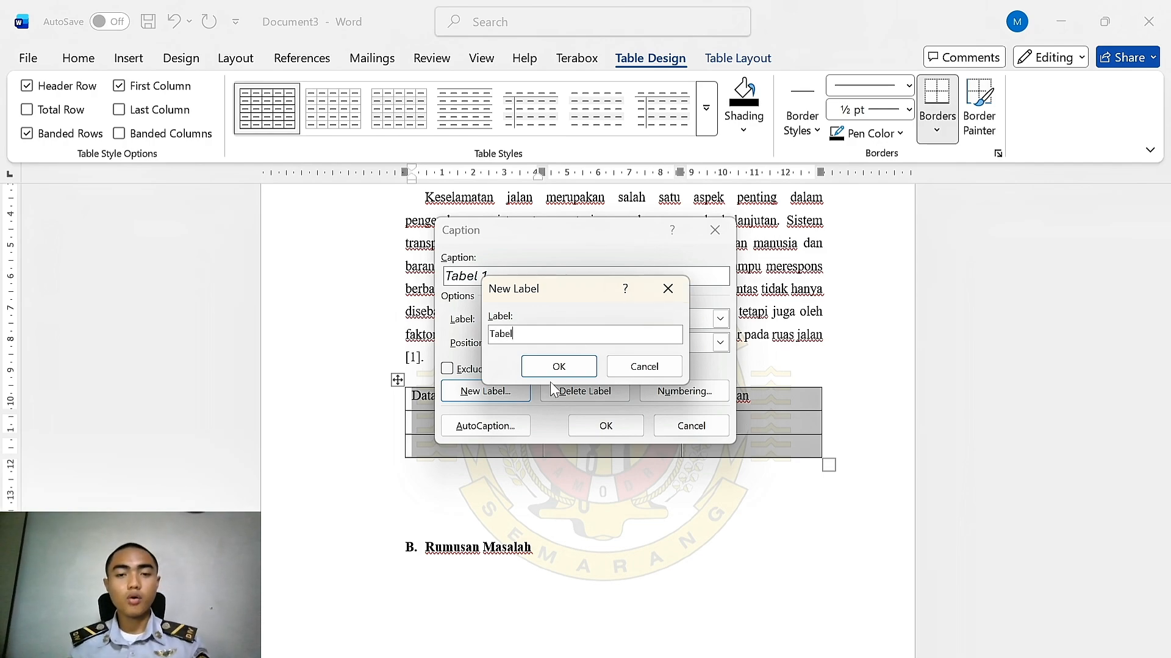
click(556, 367)
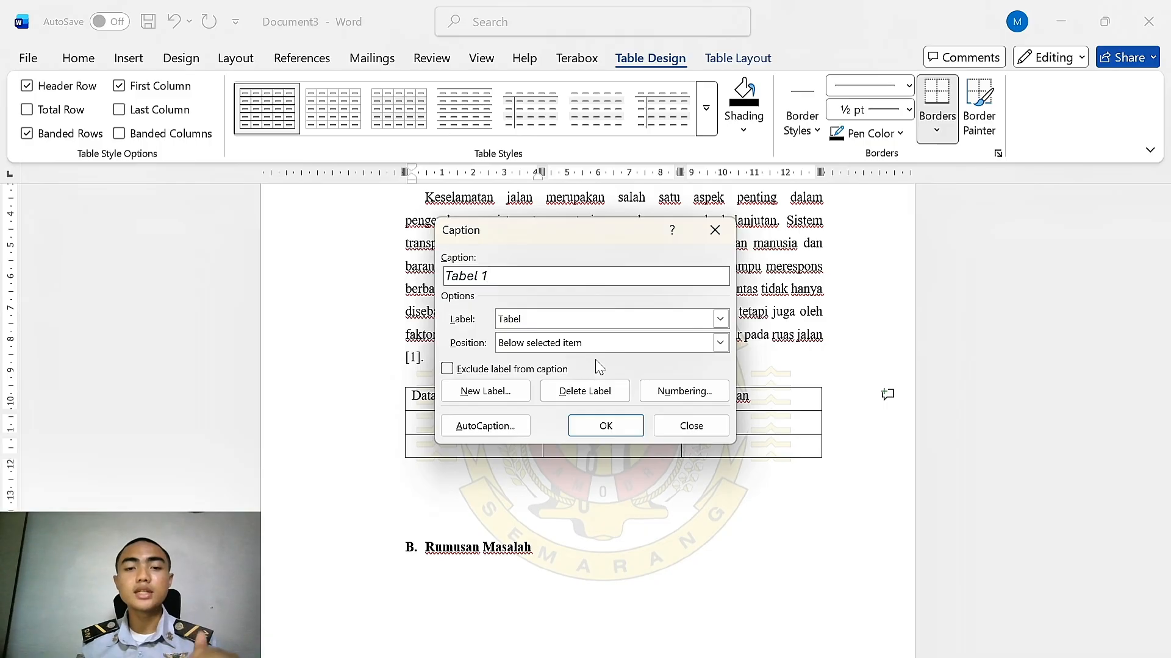
click(580, 345)
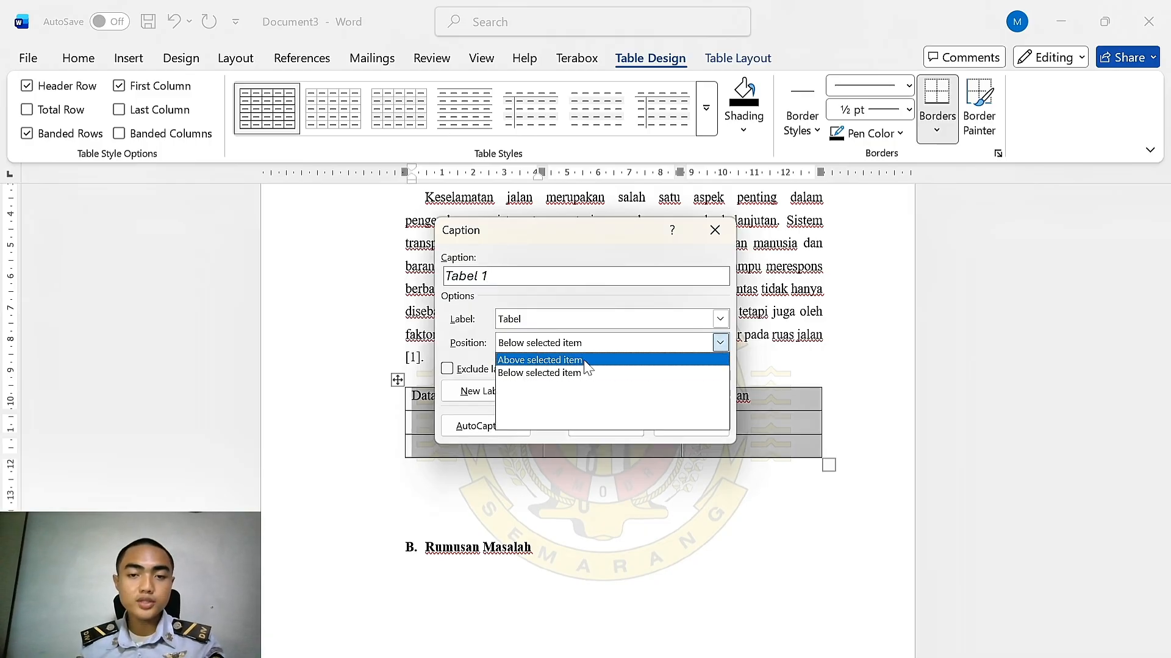
click(585, 364)
click(606, 424)
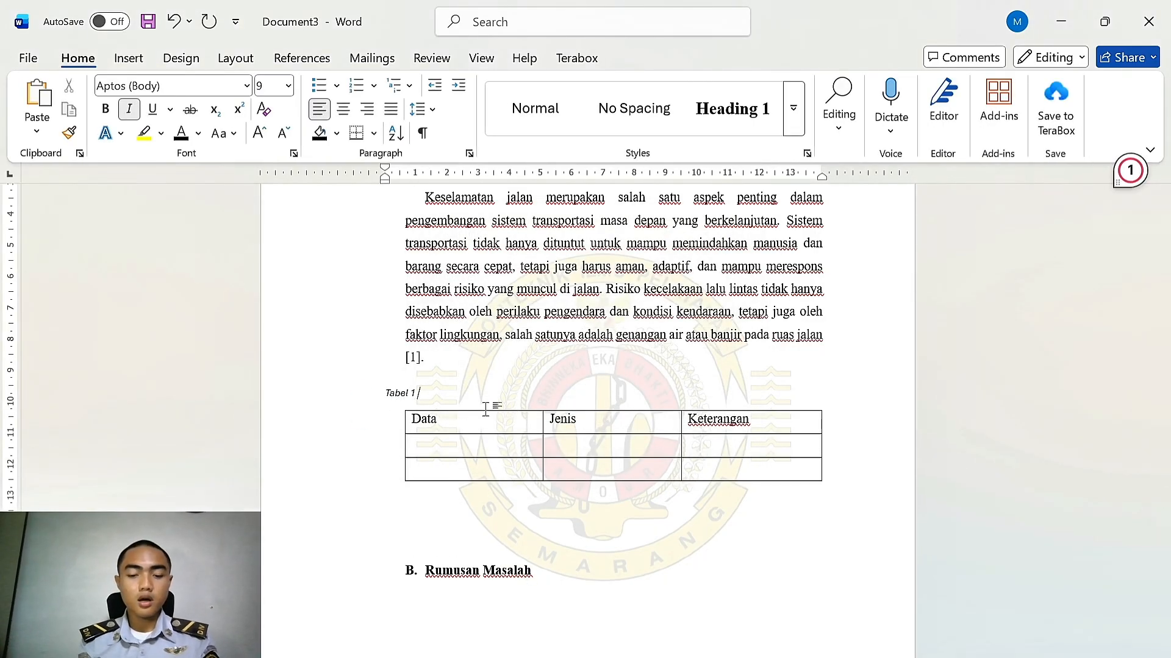
Complete the table caption text as Pengamatan Data Jenis dan Keterangan
text(Pengamatan Data Jenis)
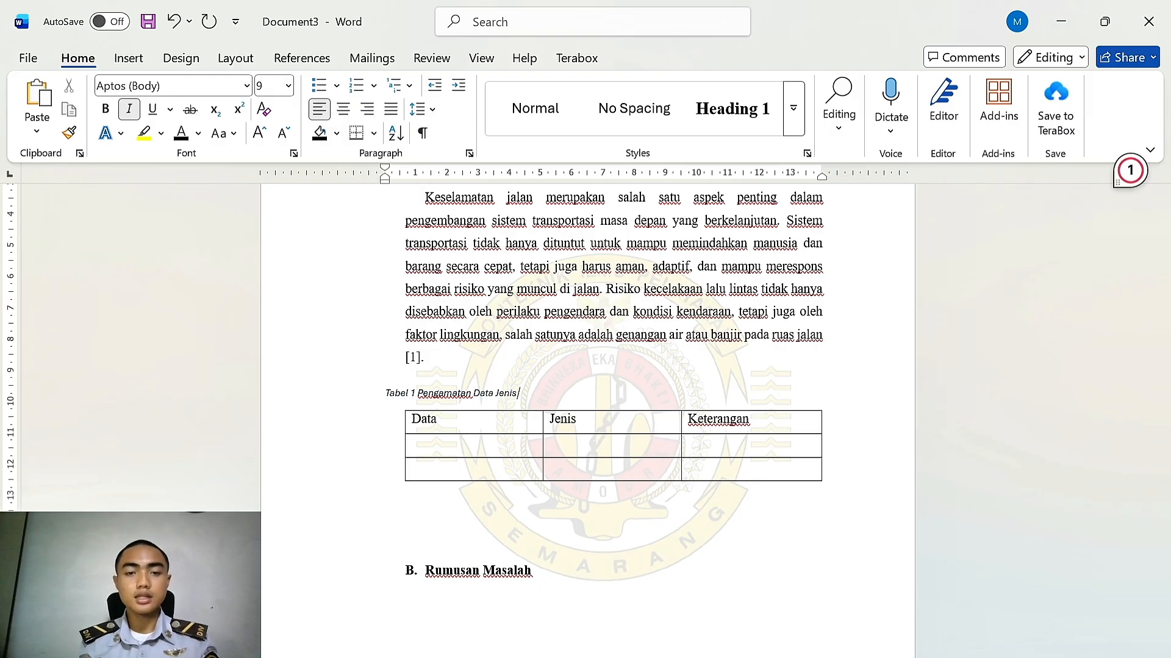
text( dan ke)
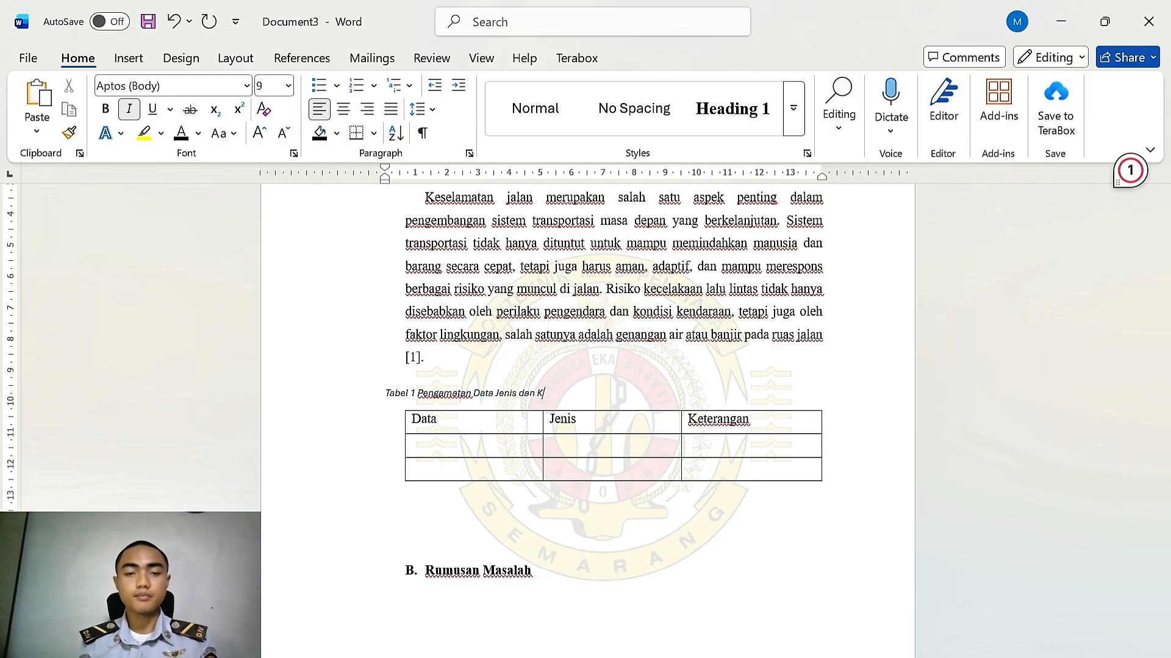
text(terangan)
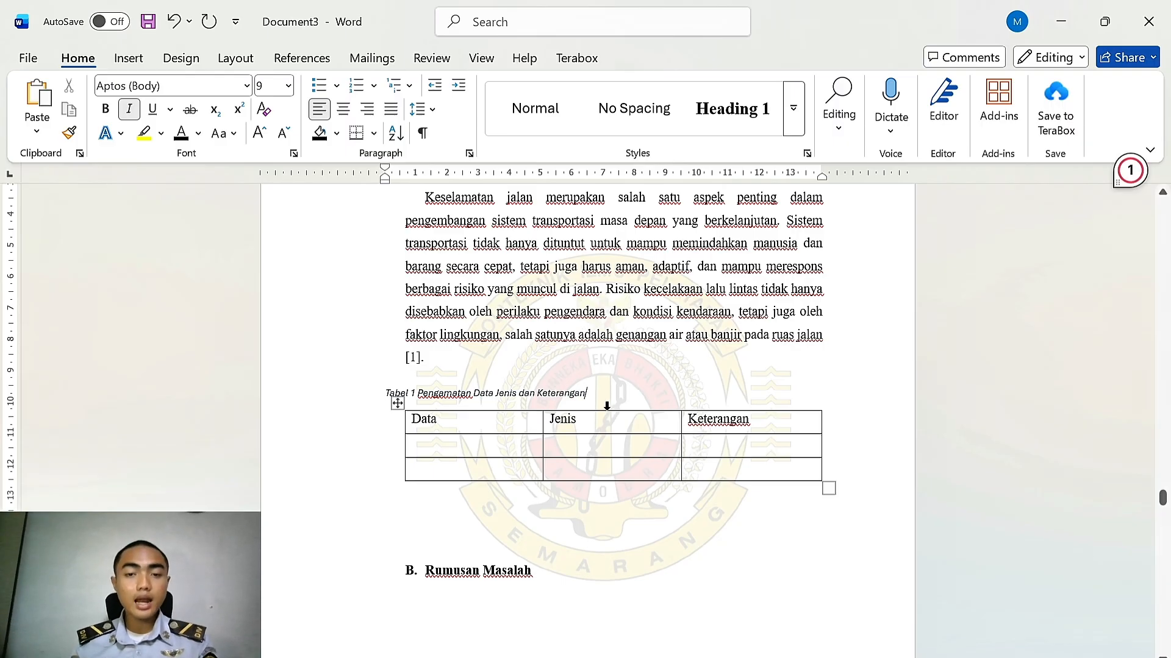
Format the table caption line as 12 pt Times New Roman, not italic, and centred
key(shift+Home)
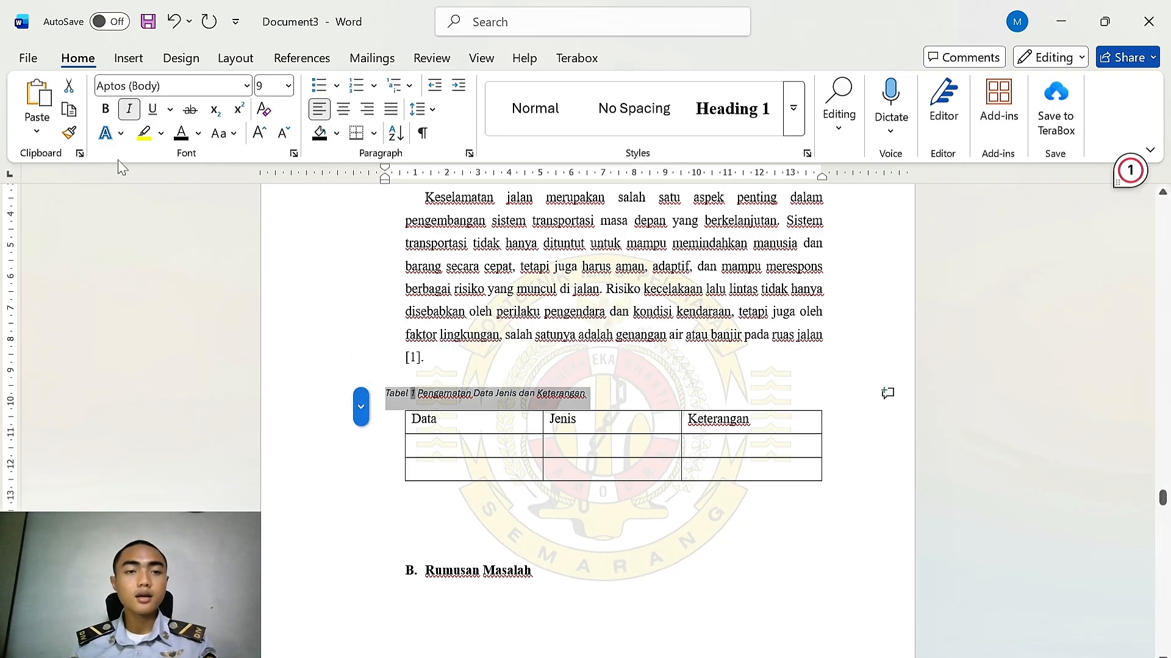
click(288, 86)
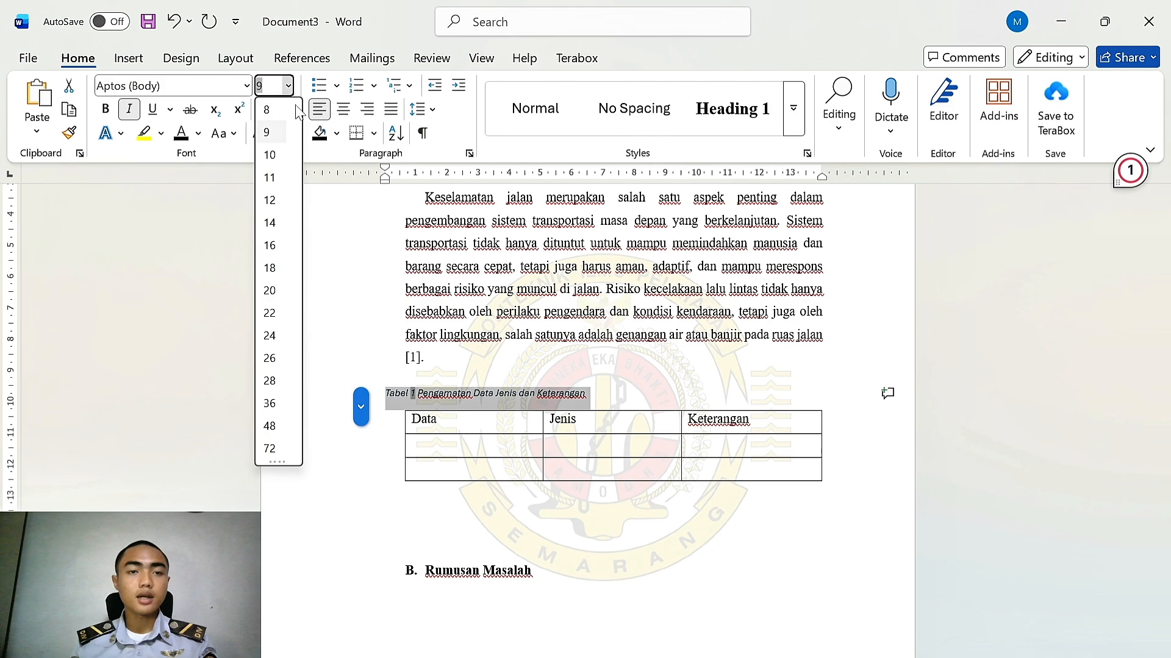
click(272, 200)
click(246, 85)
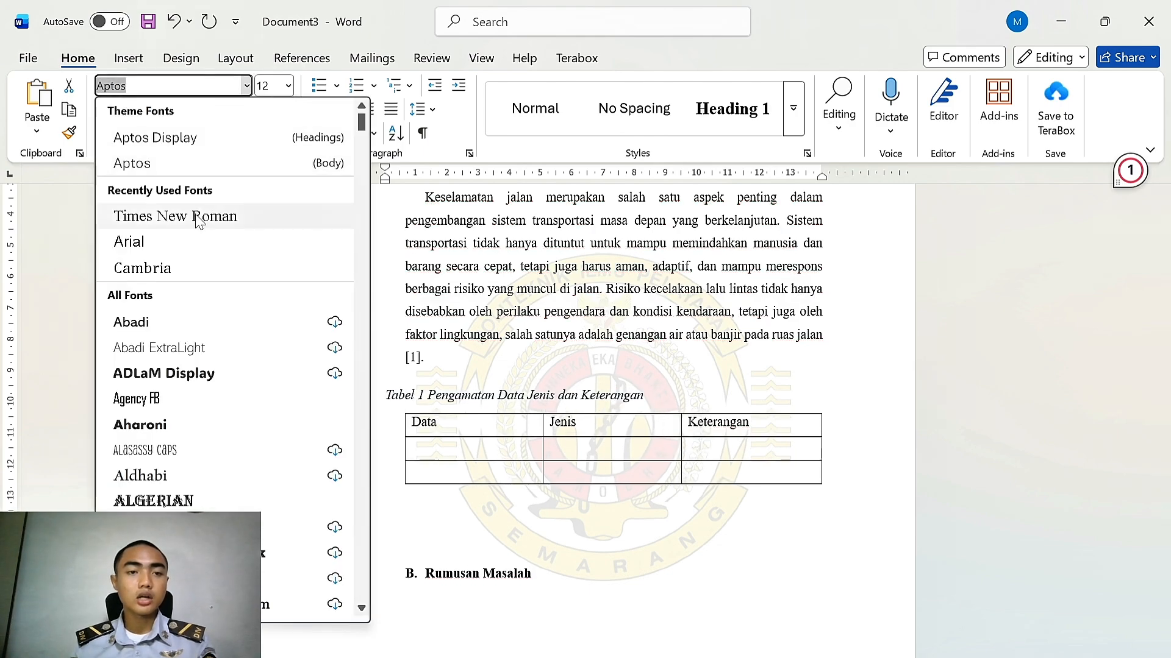
click(176, 214)
click(131, 111)
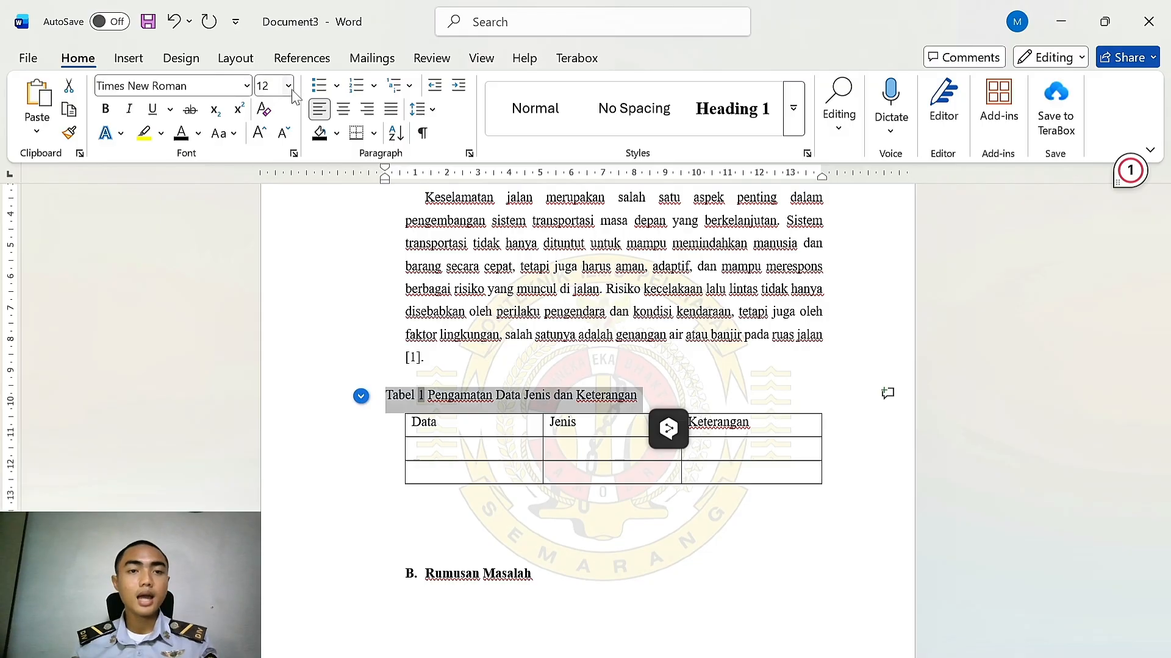
click(343, 109)
Insert the picture luca-bravo-zAjdgNXsMeg-unsplash from this device on a new line below the table
click(589, 335)
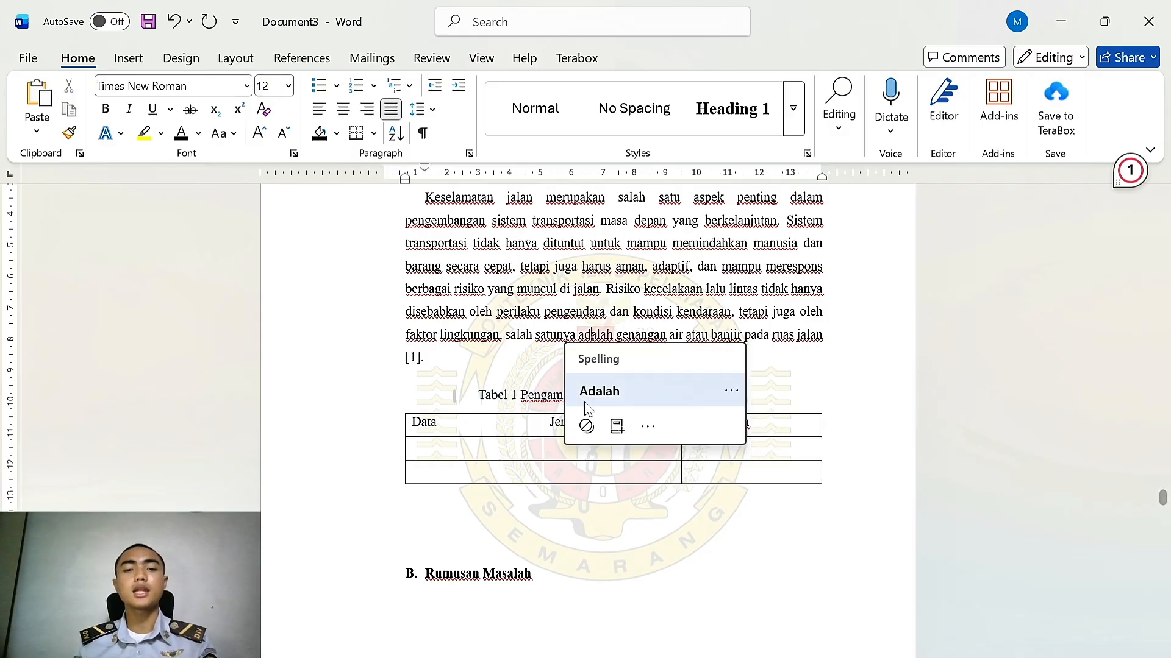
click(552, 360)
scroll(552, 360, down, 1)
scroll(552, 360, down, 1)
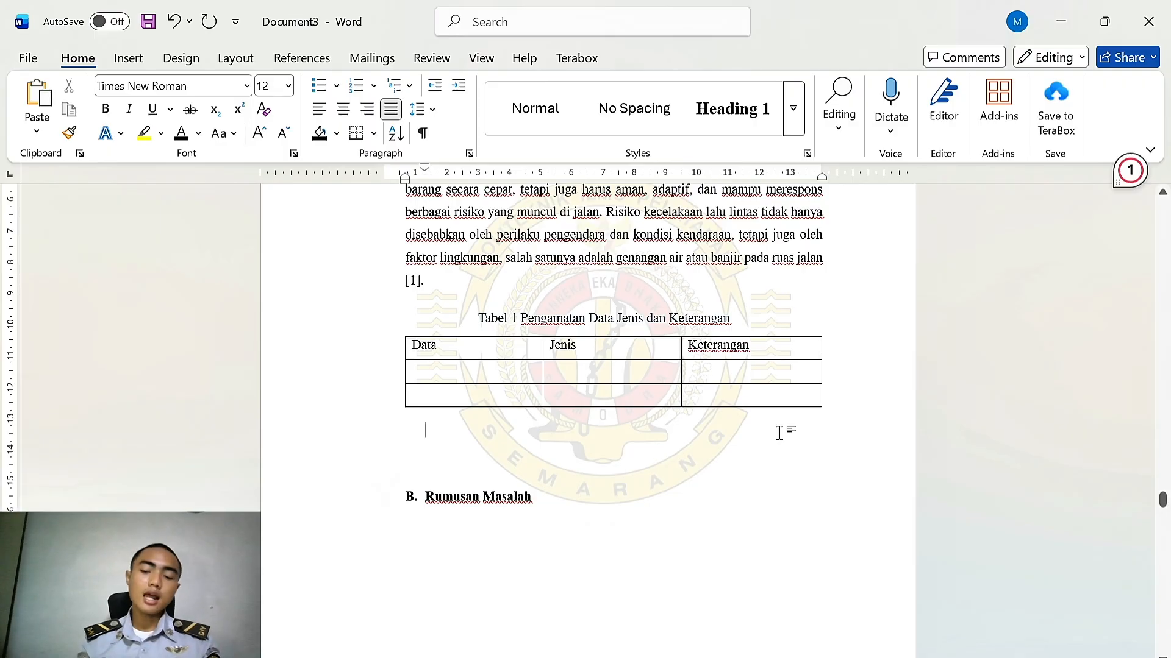
key(Return)
click(128, 58)
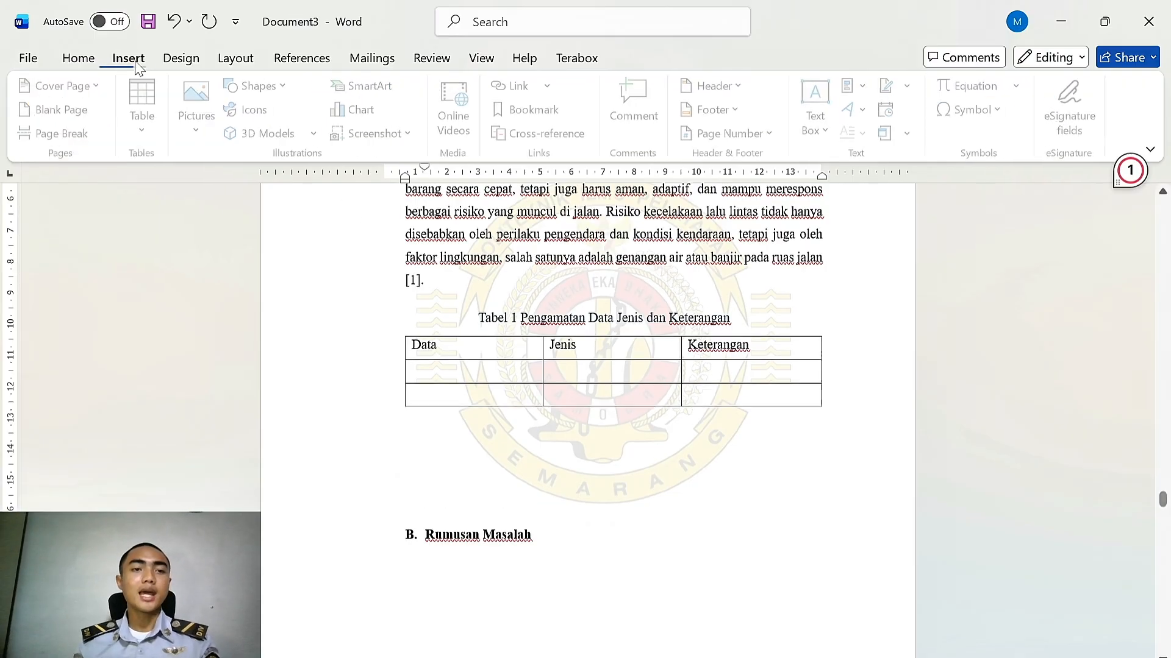
click(201, 107)
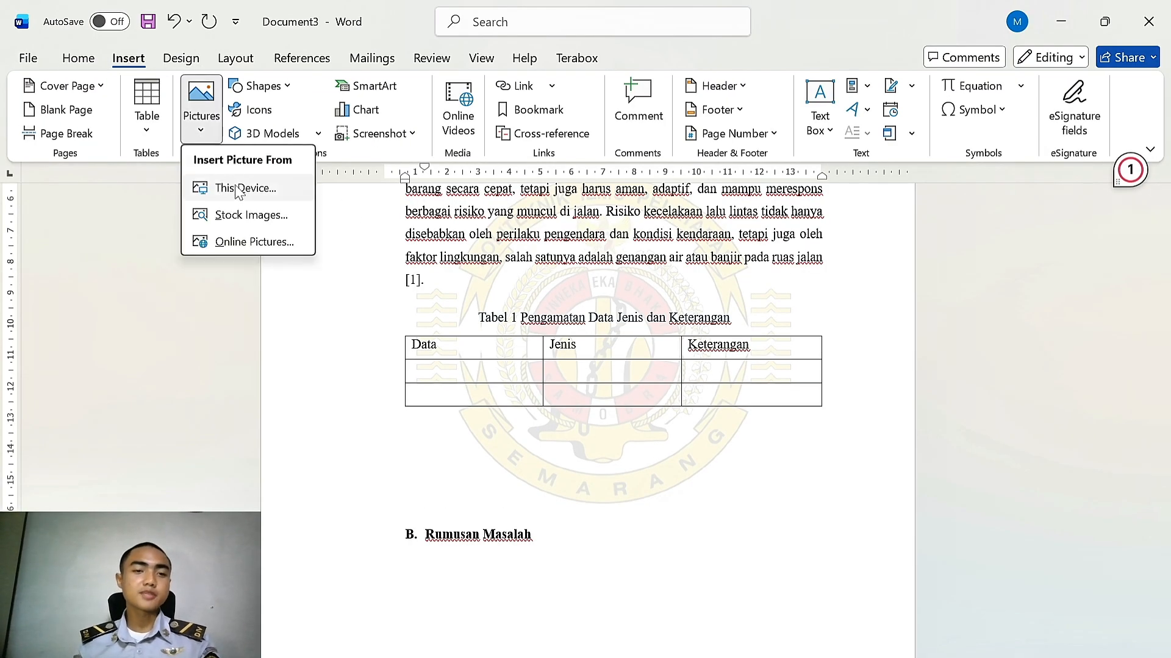
click(237, 188)
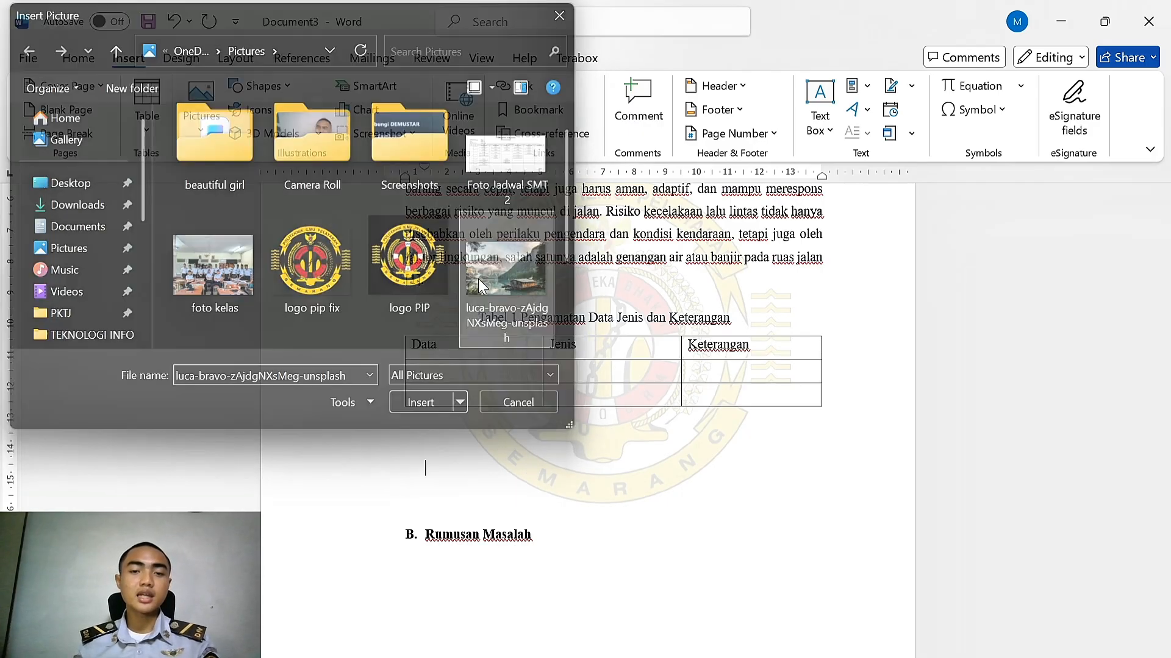
double_click(478, 279)
scroll(670, 417, up, 3)
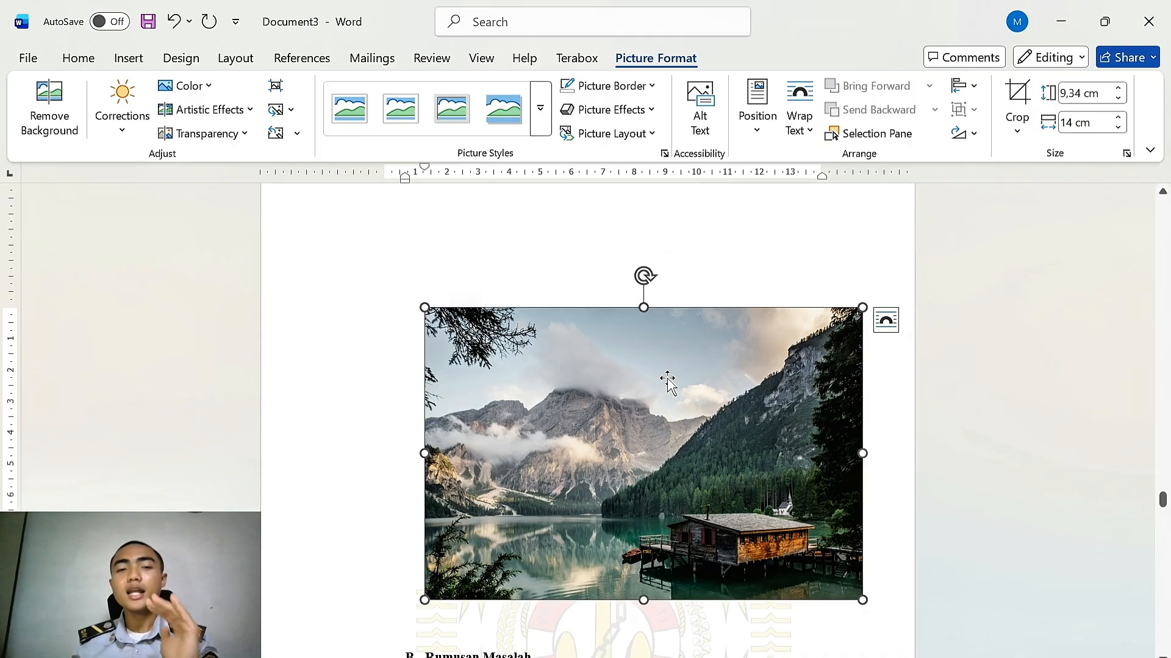
Insert a caption for the picture with the label Gambar, positioned below the picture
right_click(731, 372)
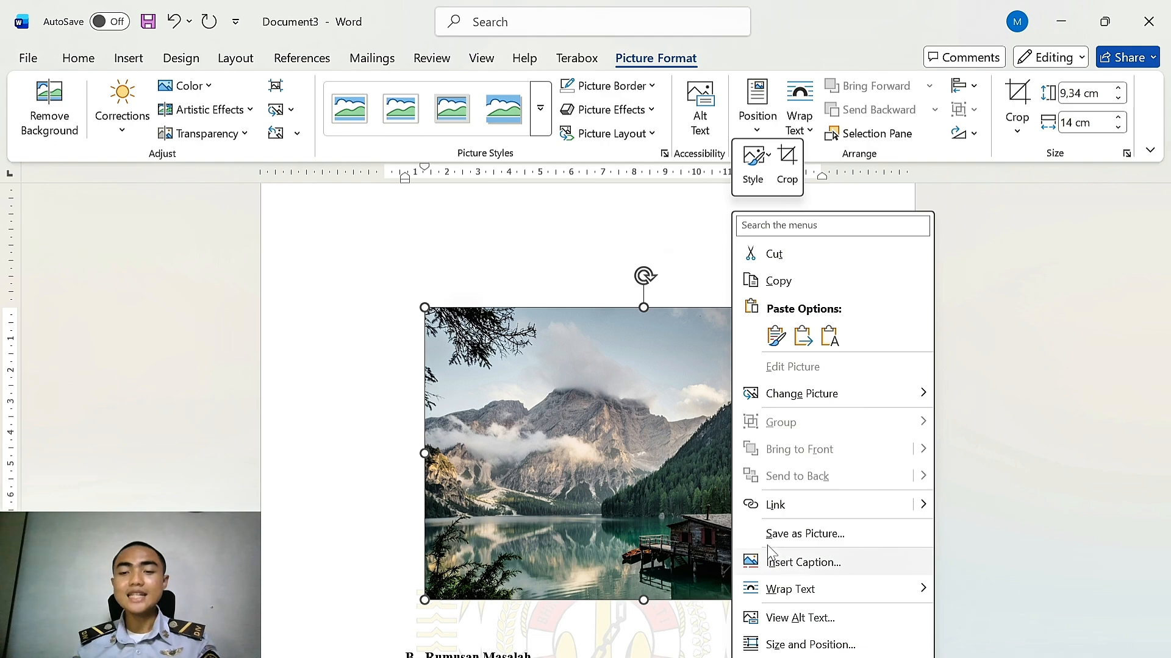
click(802, 563)
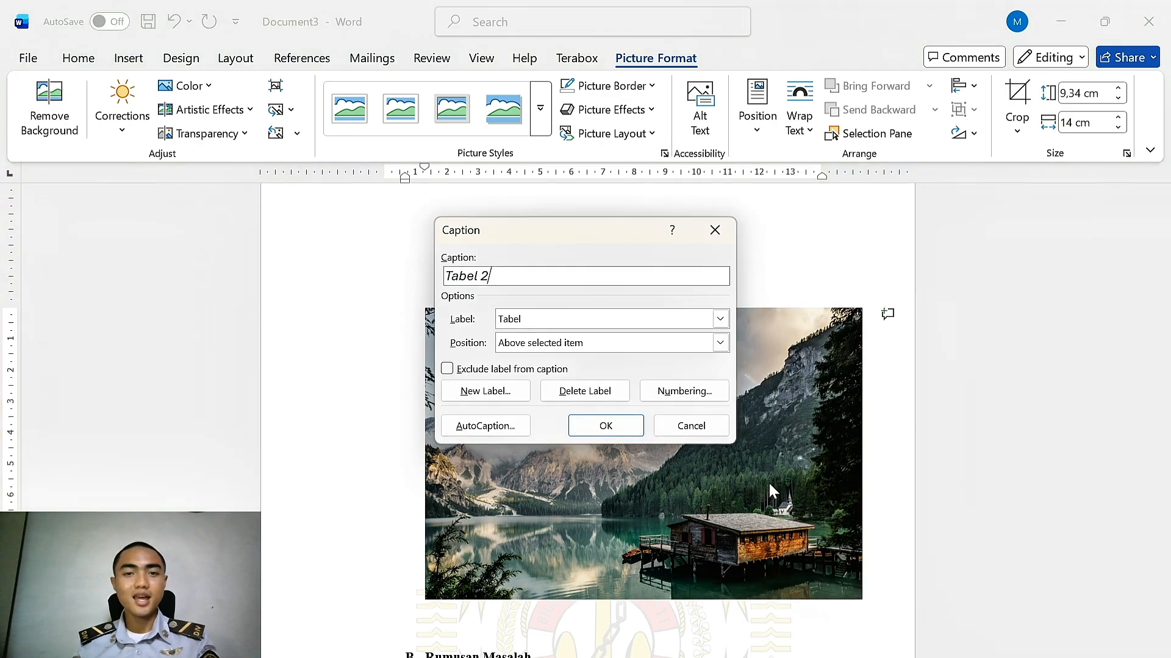
click(522, 326)
click(534, 360)
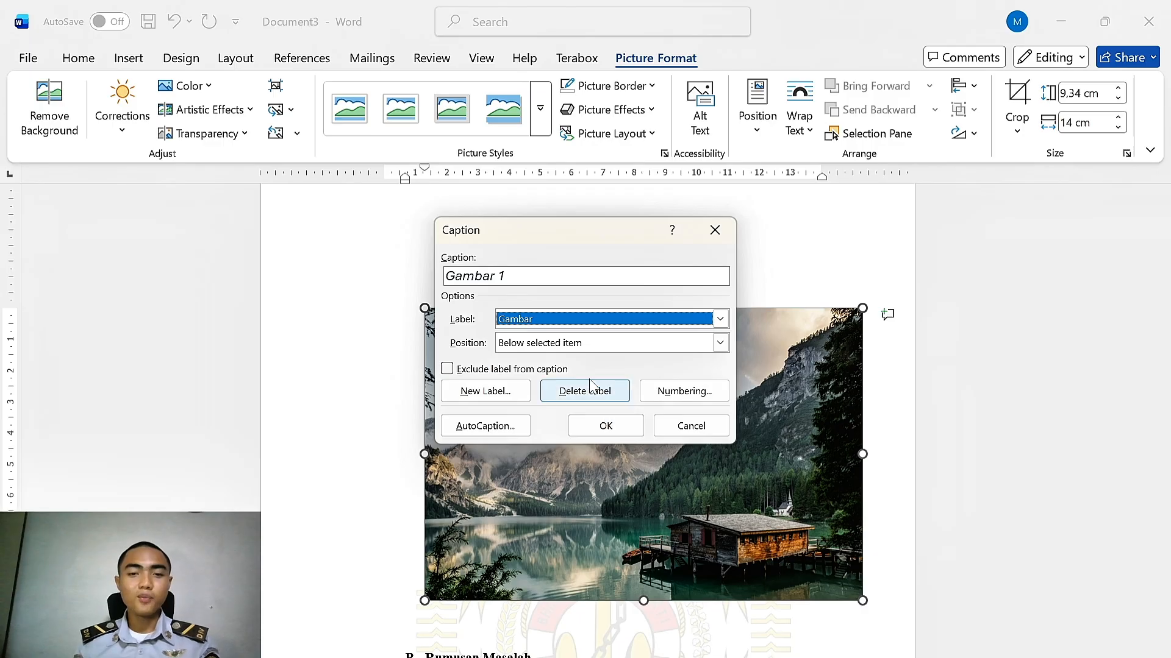
click(554, 344)
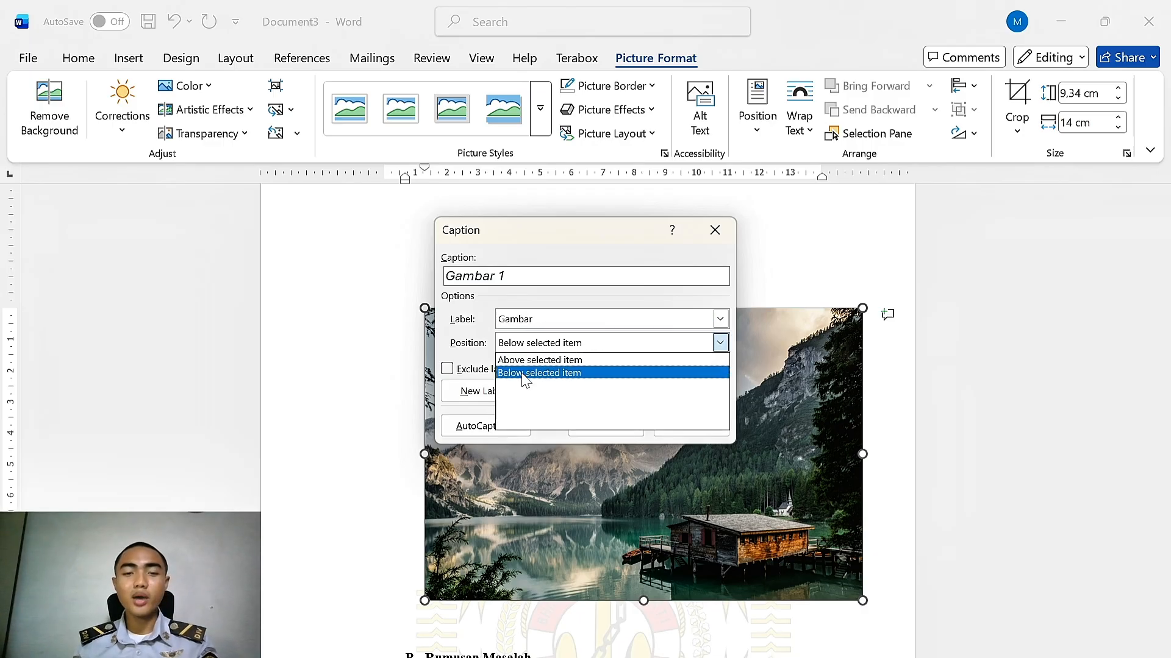
click(528, 373)
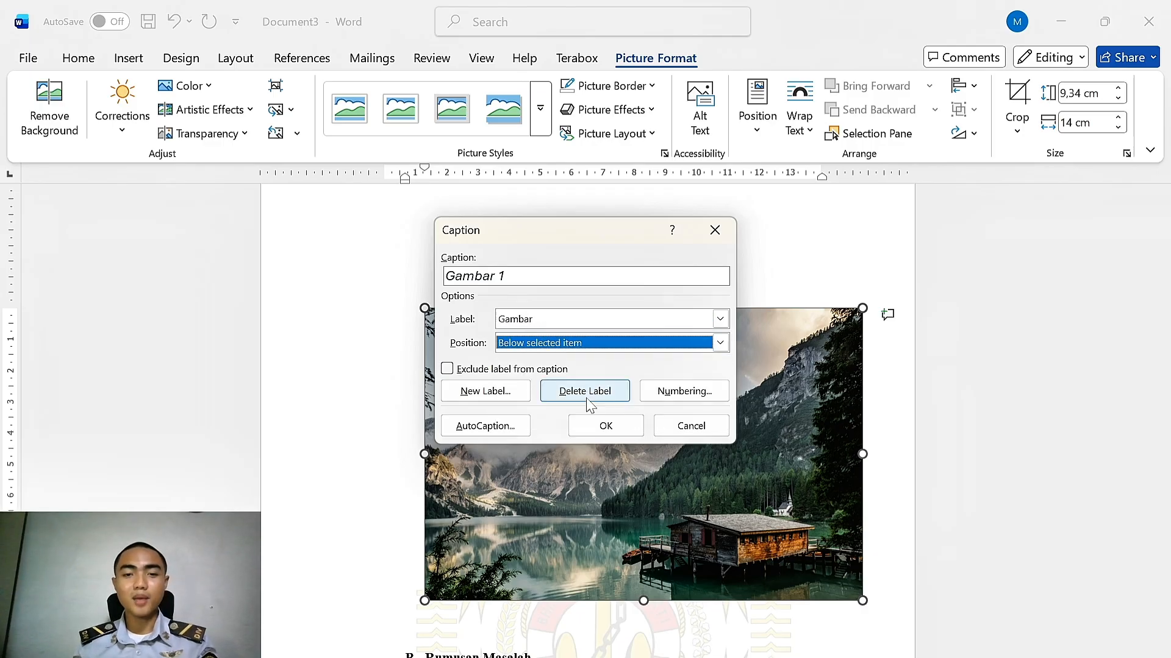
click(607, 426)
scroll(447, 496, down, 1)
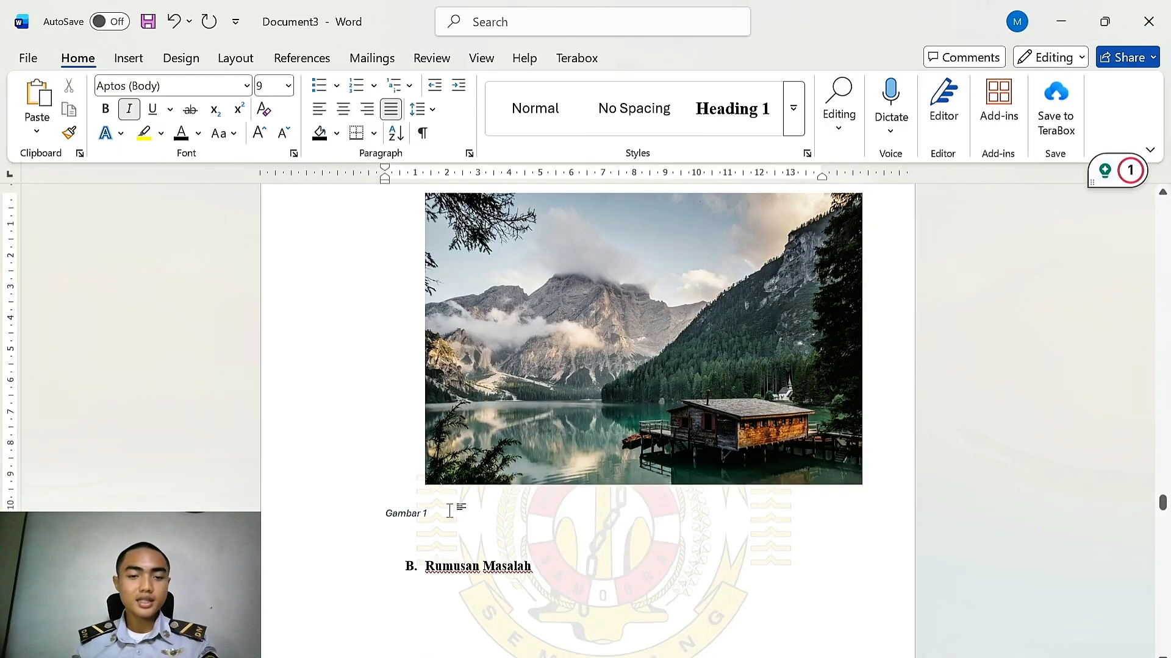
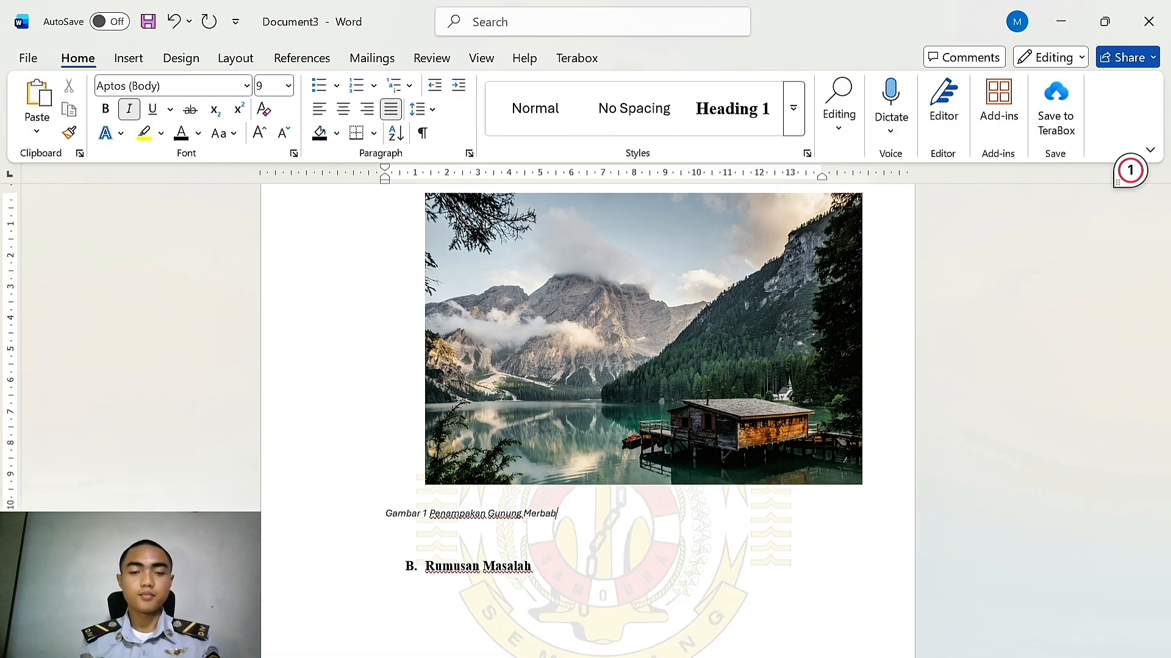
Format the picture caption line as 12 pt Times New Roman, not italic, and centred
drag(563, 501, 420, 518)
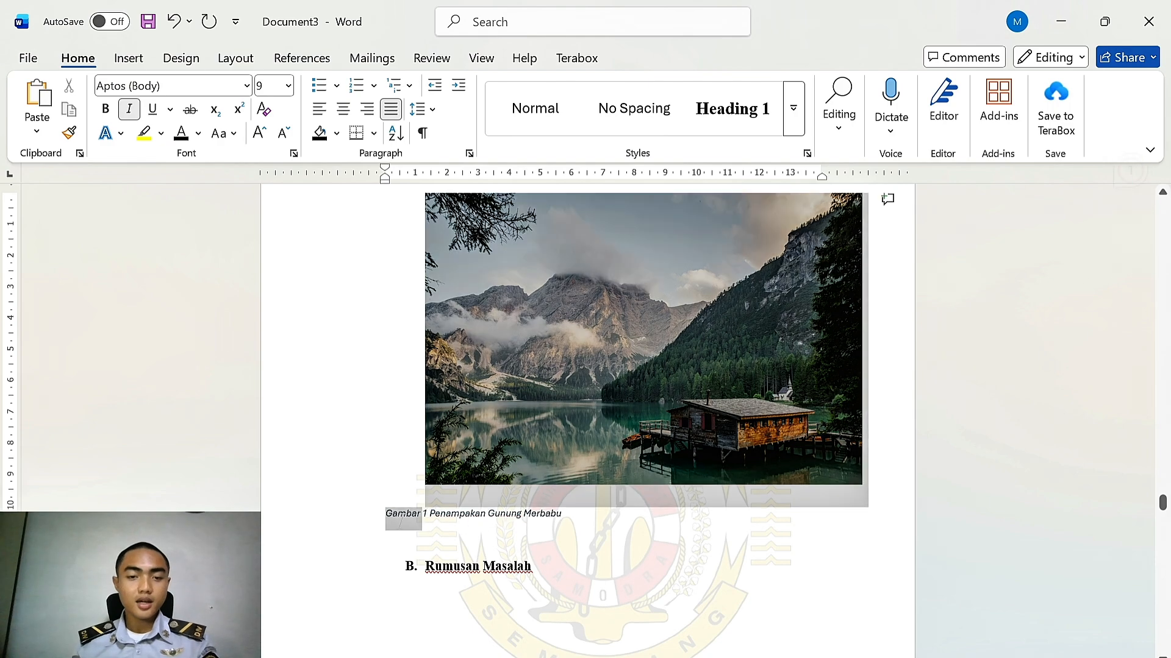
click(481, 535)
drag(563, 518, 385, 520)
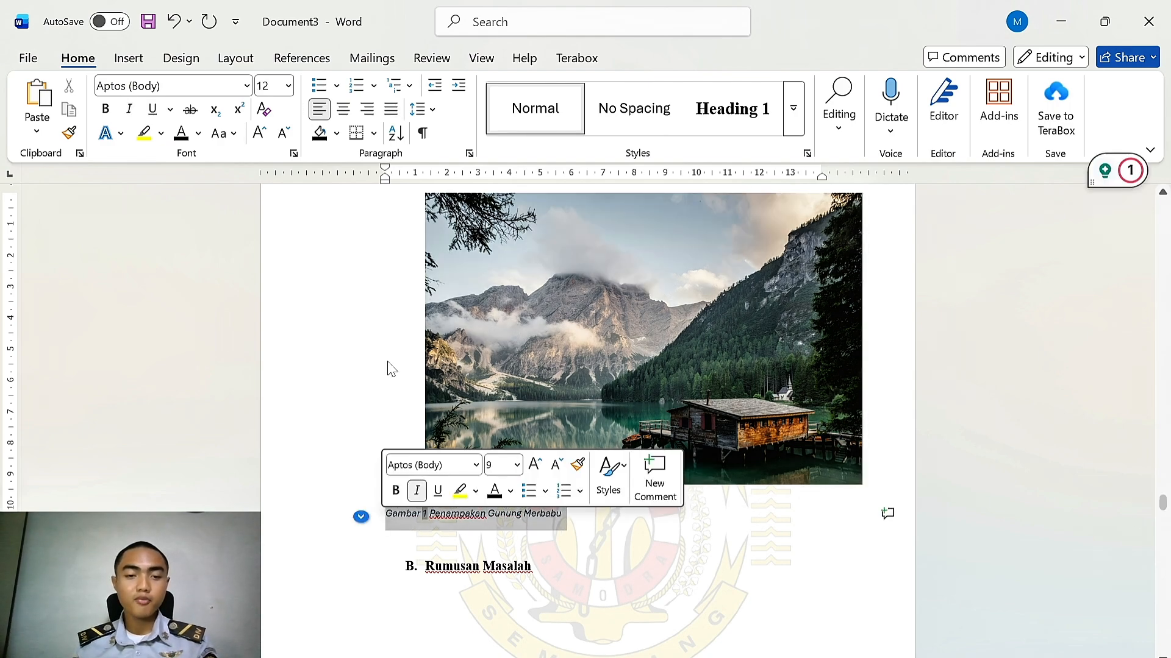
click(246, 86)
click(175, 216)
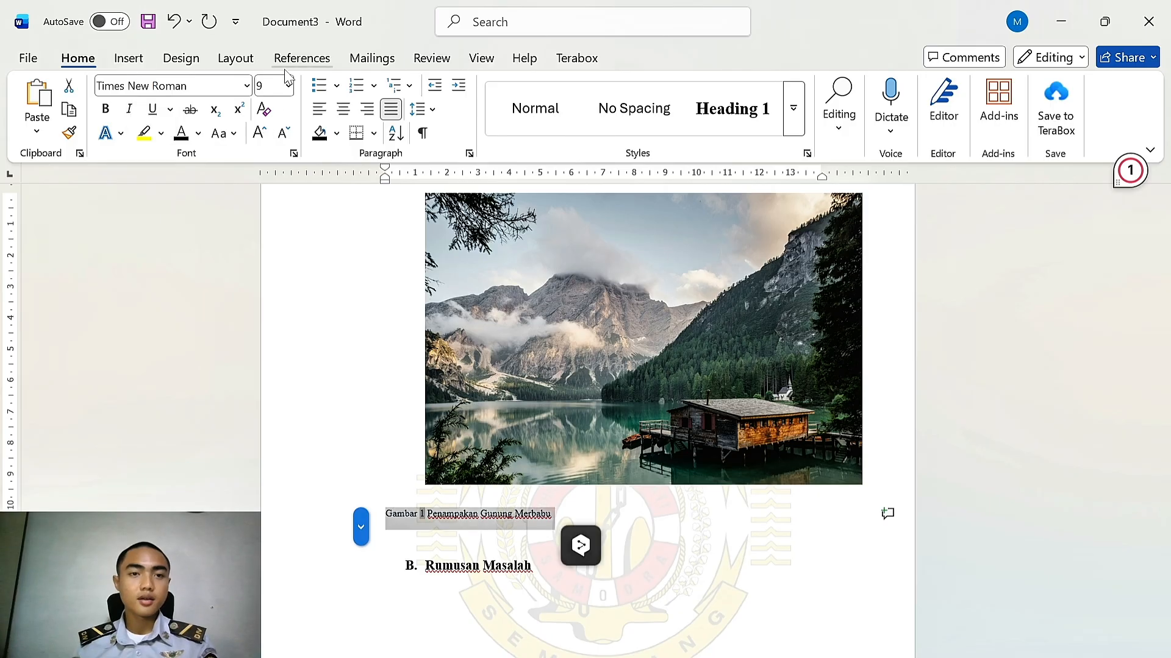
click(288, 86)
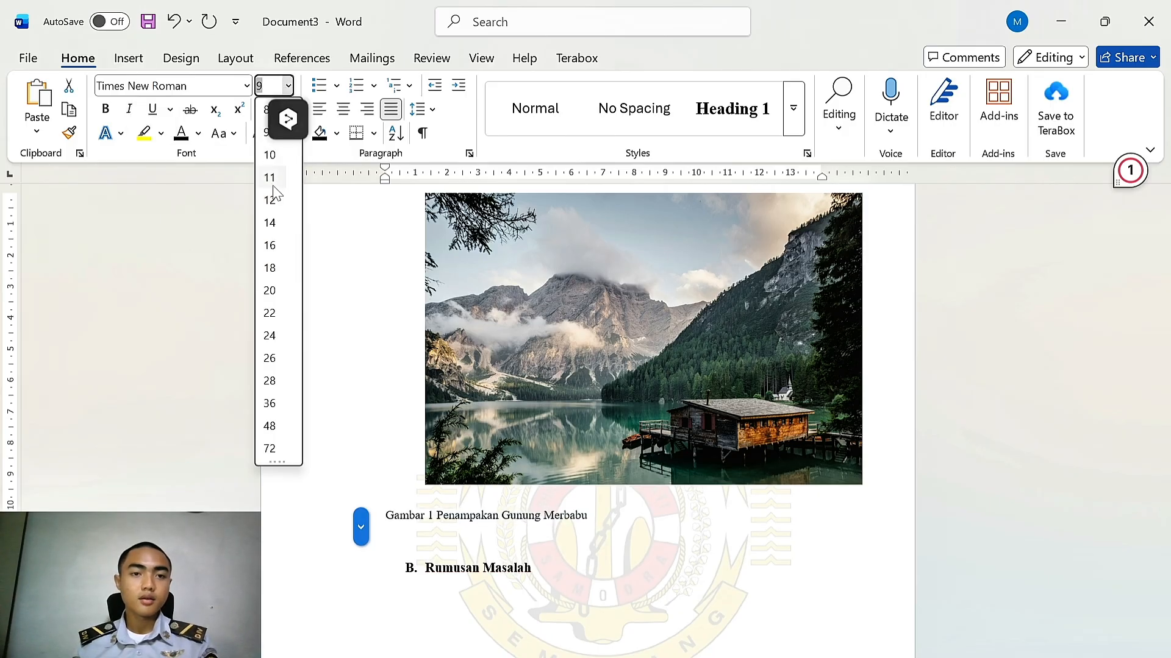
click(272, 199)
click(343, 109)
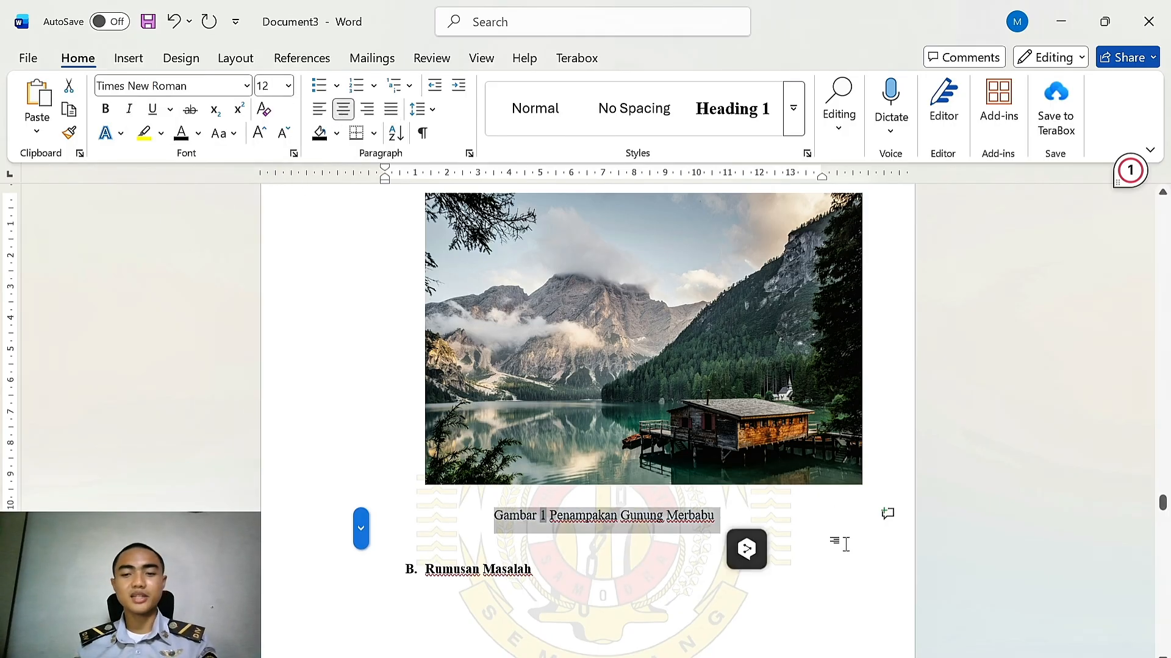
click(823, 542)
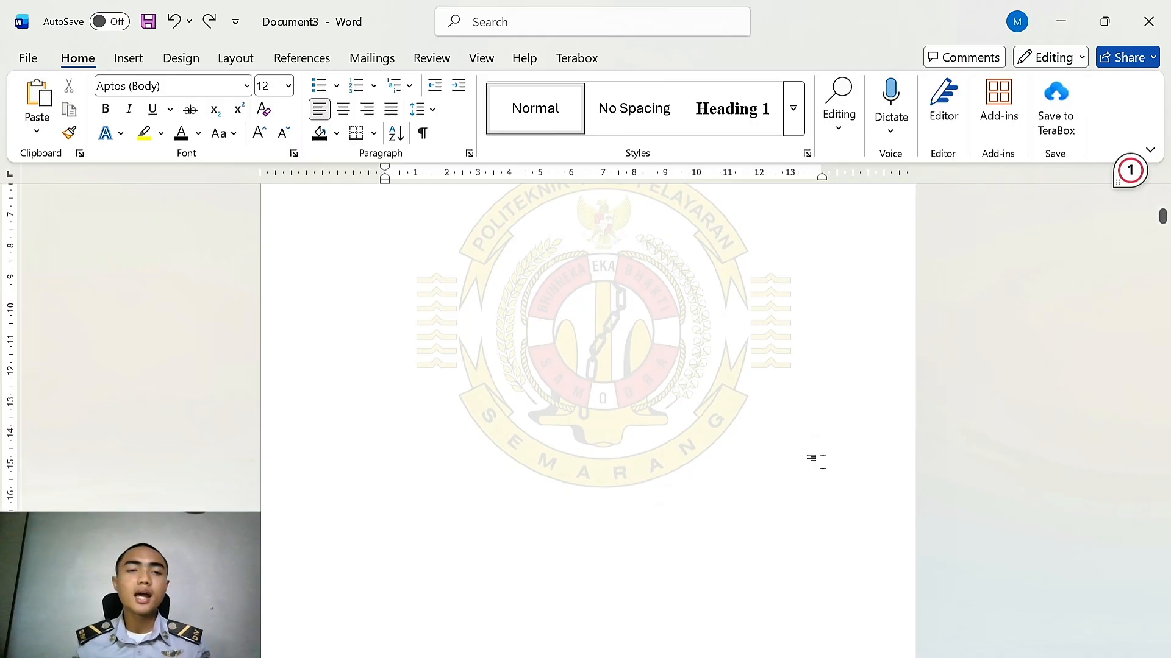
Open the footer and insert a centred page number at the bottom of the page using Plain Number 2
scroll(610, 372, down, 5)
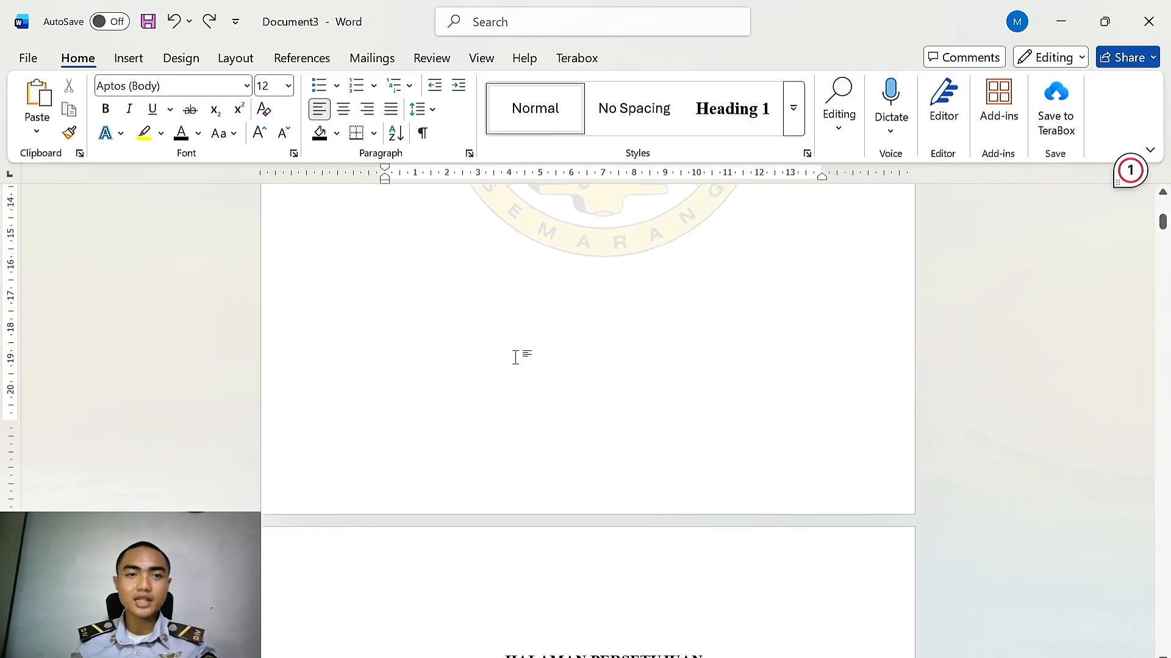
scroll(544, 356, up, 7)
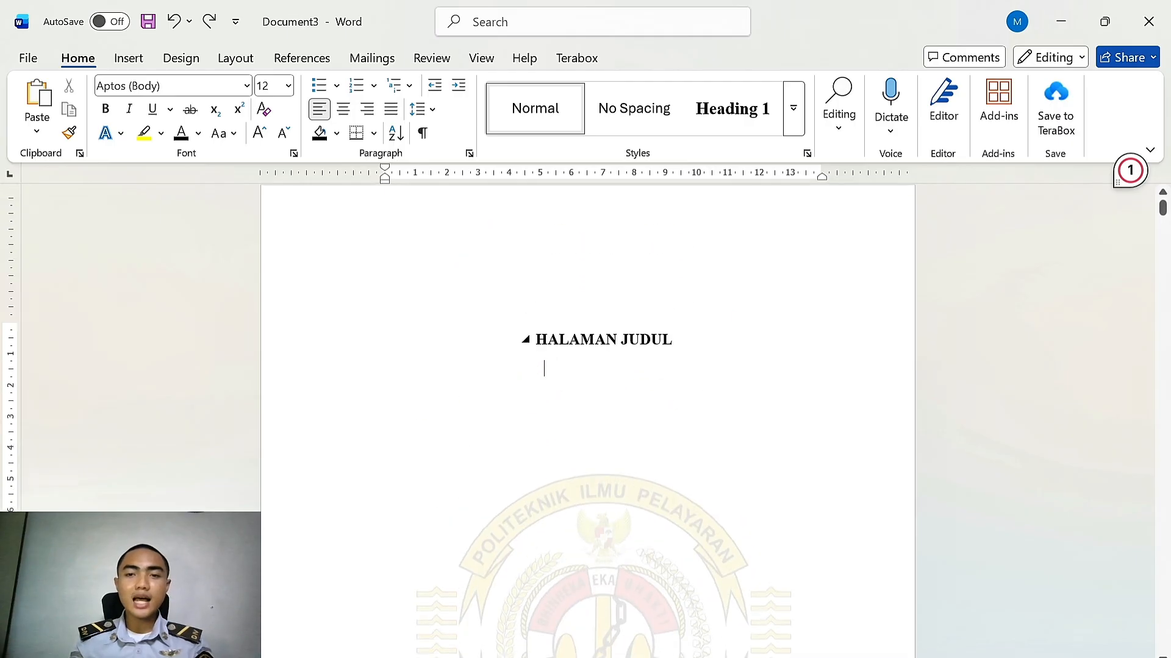
scroll(548, 369, down, 7)
double_click(619, 426)
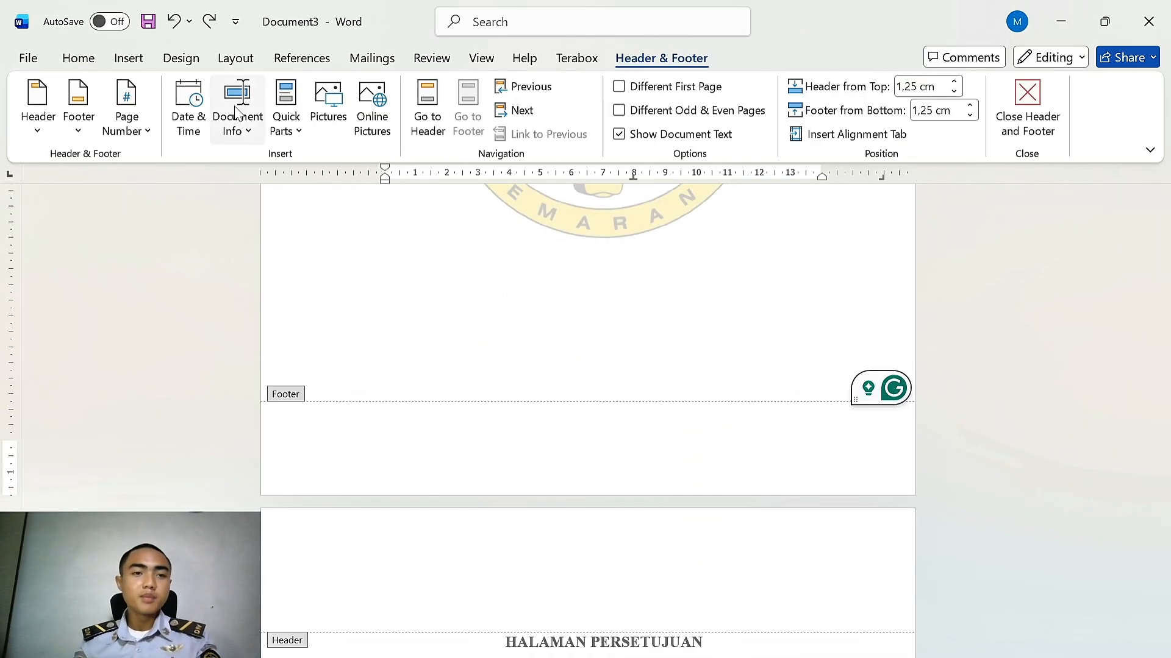
click(153, 134)
mouse_move(181, 190)
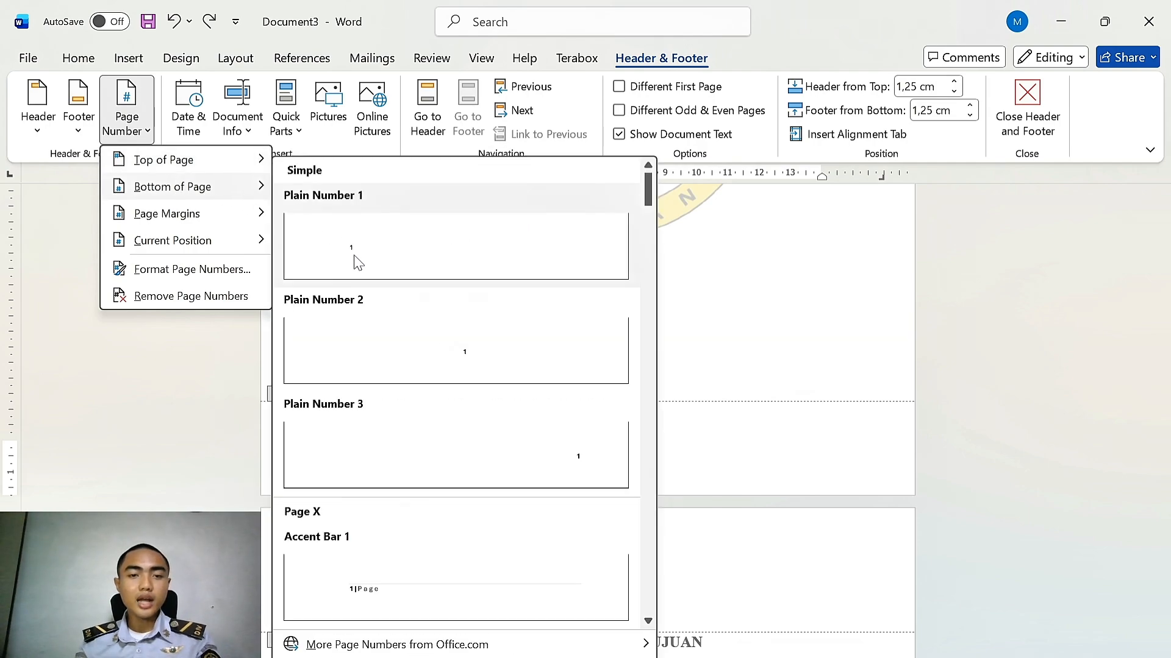
click(390, 336)
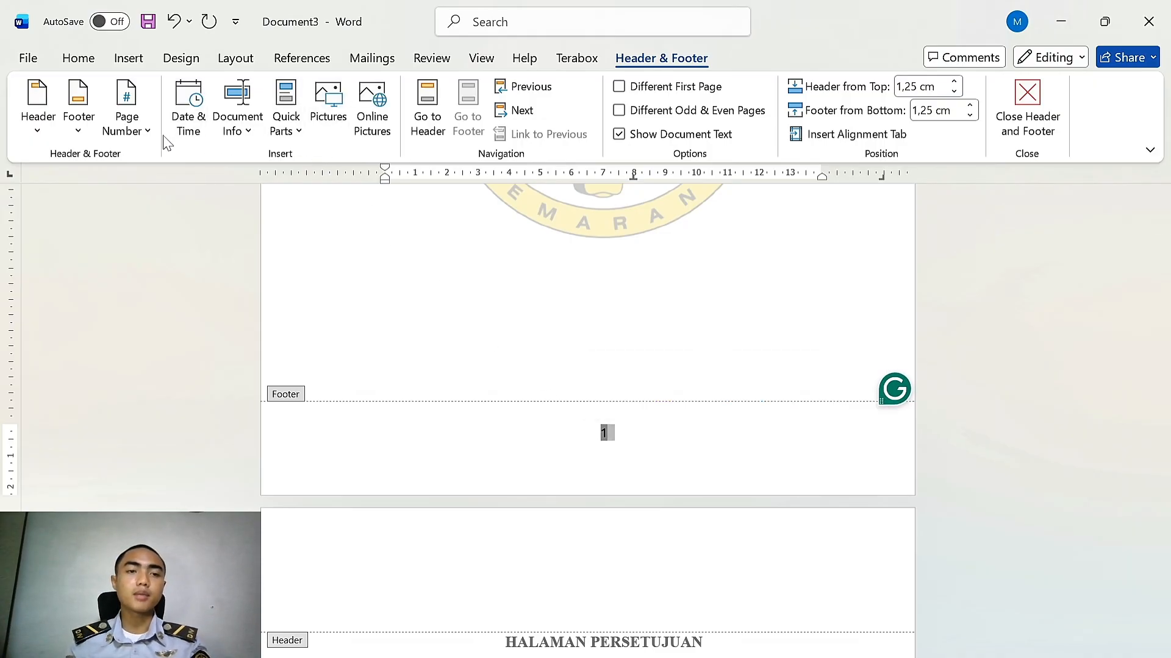
Set the page number format to i, ii, iii and start numbering at i
click(127, 122)
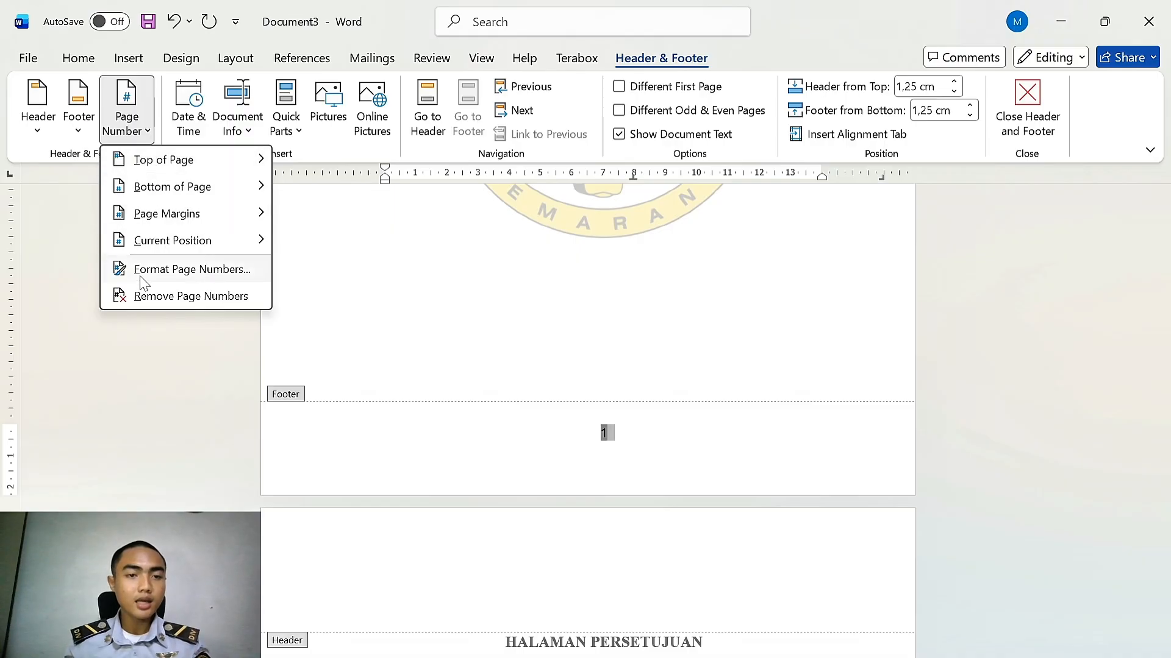
click(141, 276)
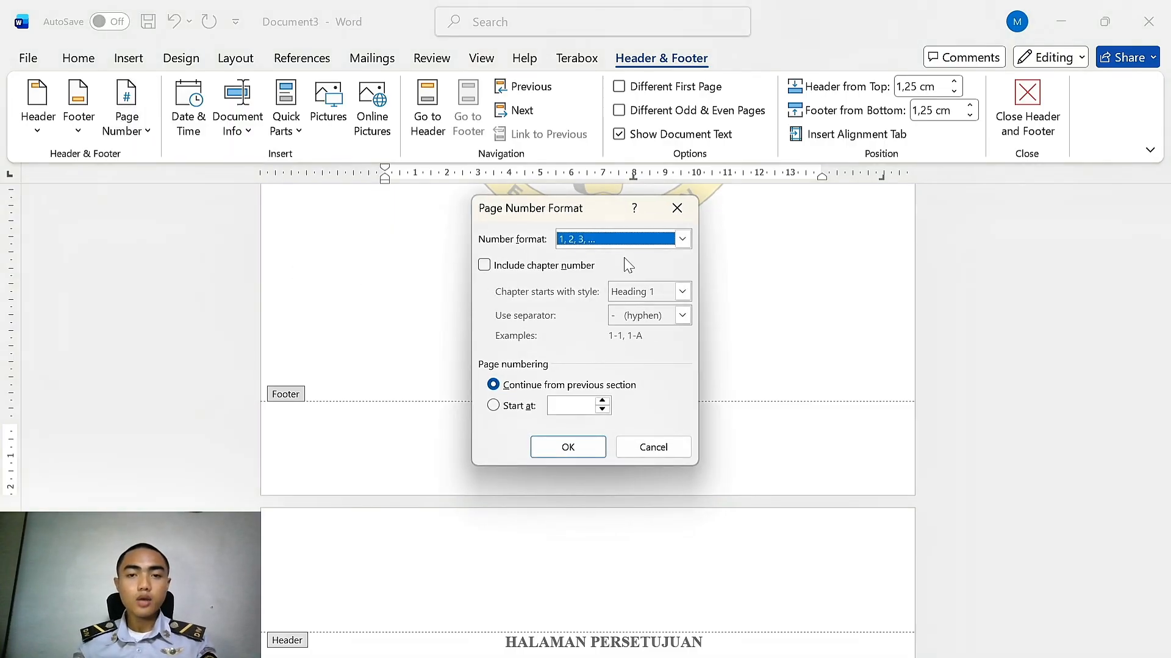
click(604, 239)
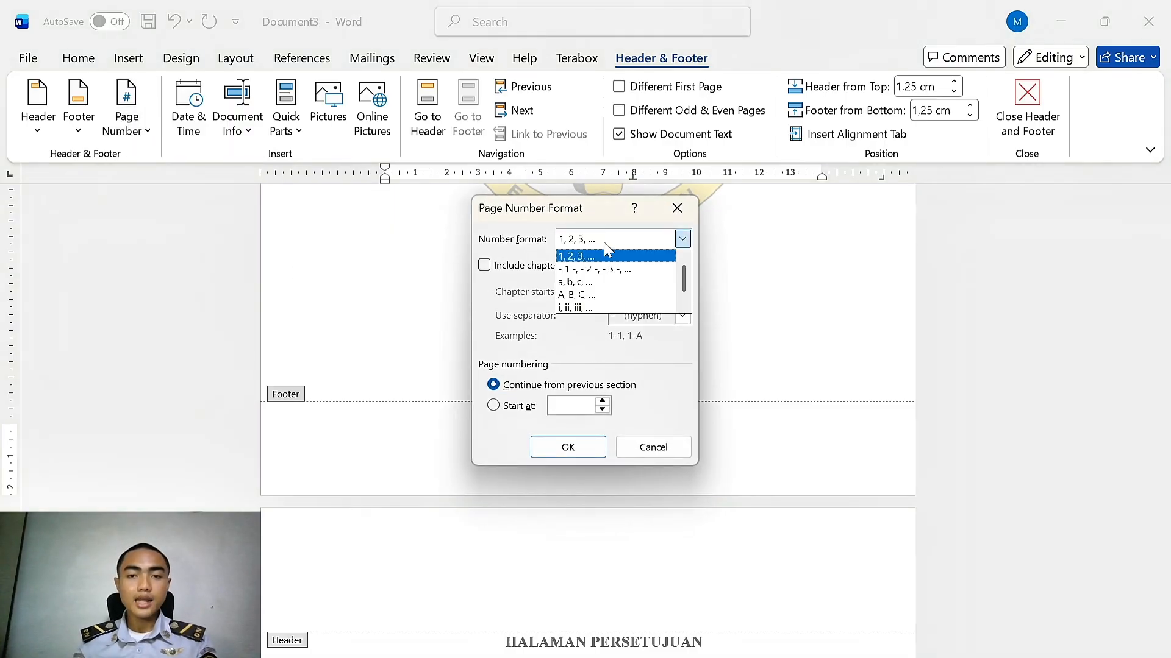
click(577, 308)
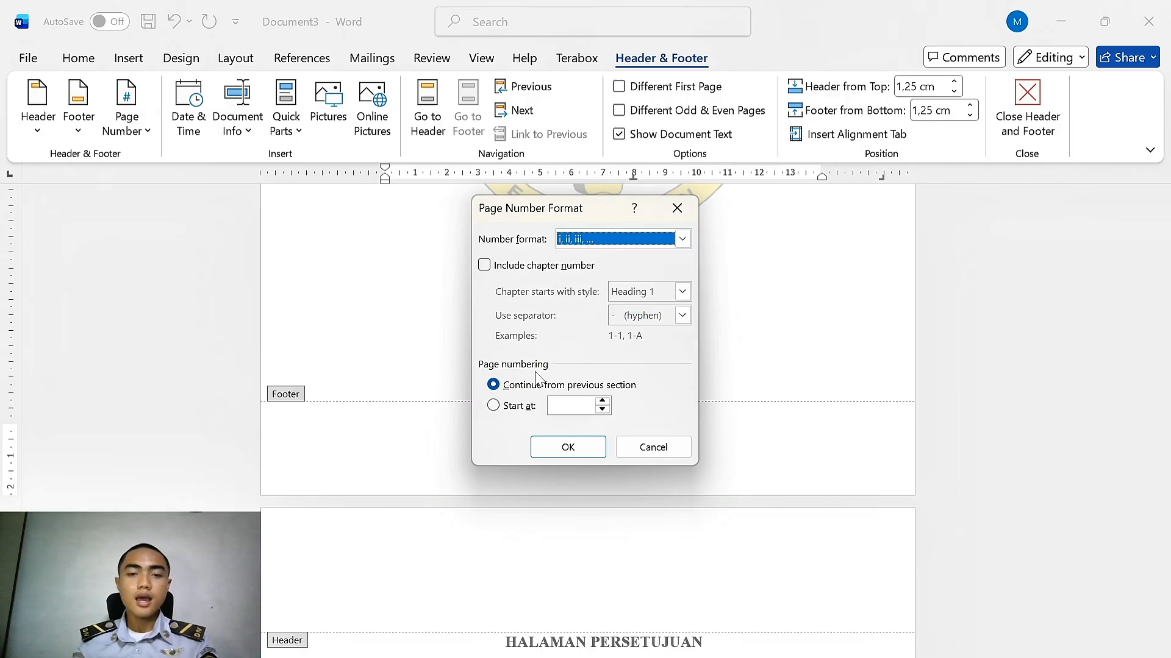
click(533, 407)
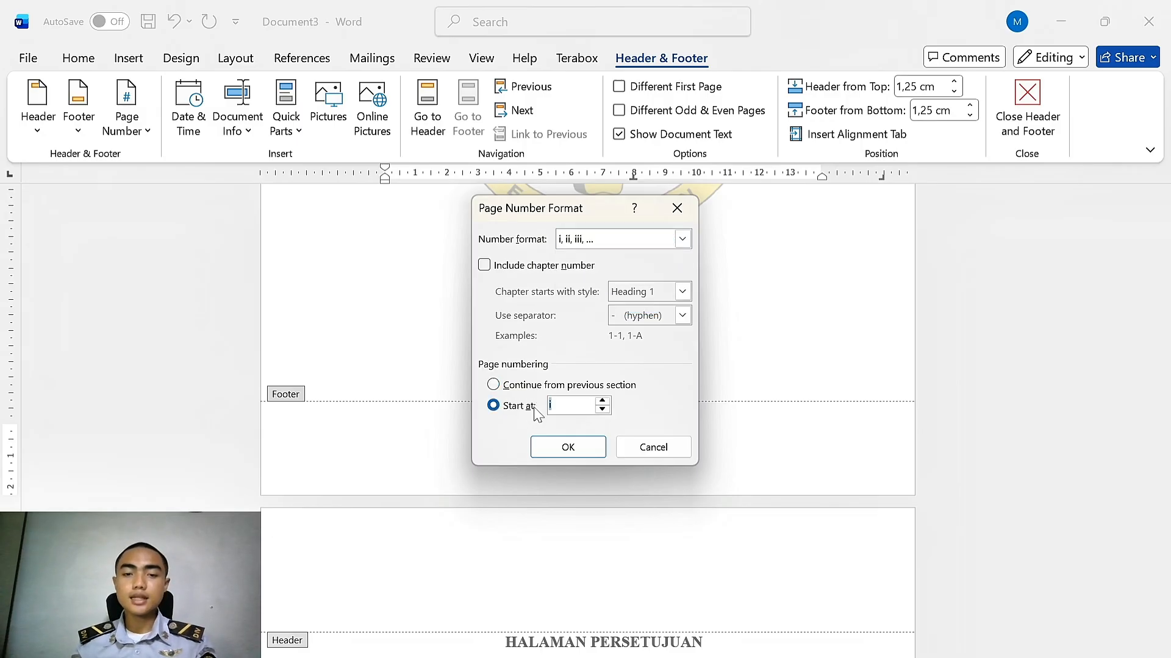
click(567, 446)
Scroll through the document to check the roman page numbers in the footers
scroll(667, 429, down, 10)
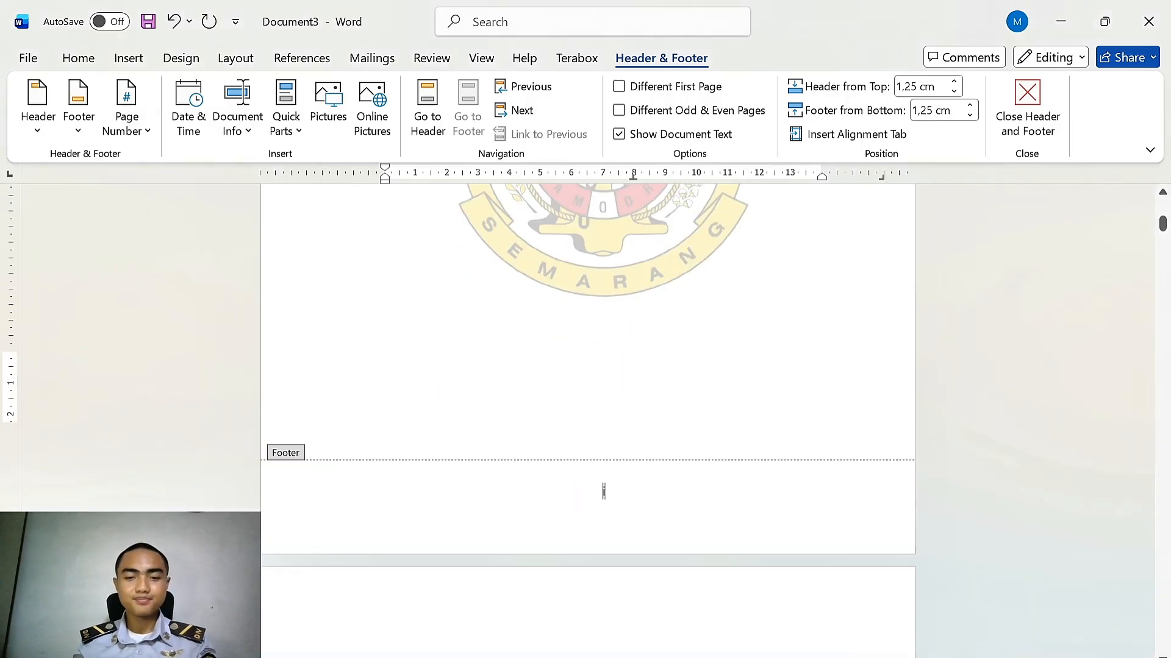
scroll(671, 433, down, 20)
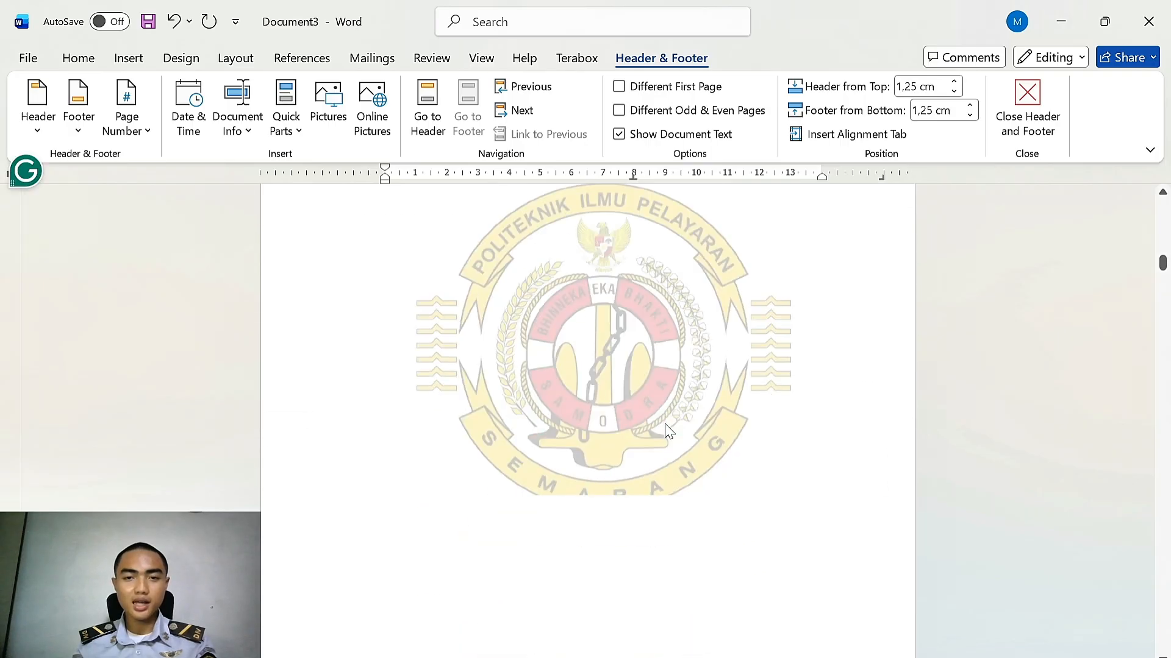
scroll(663, 427, down, 20)
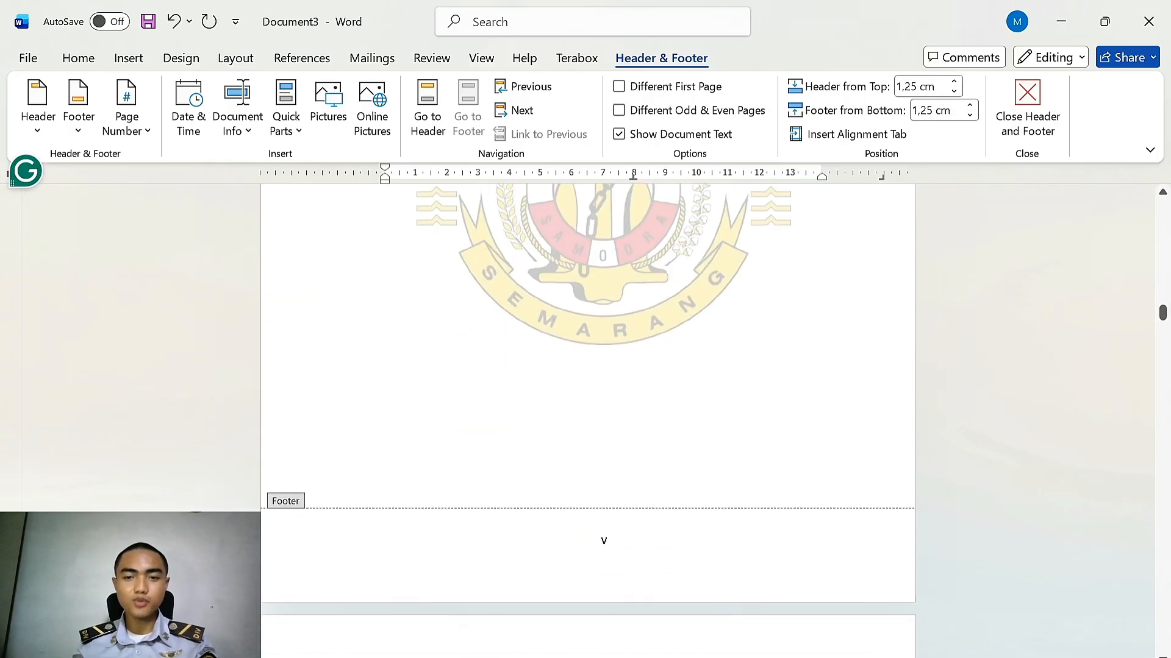
scroll(659, 409, down, 20)
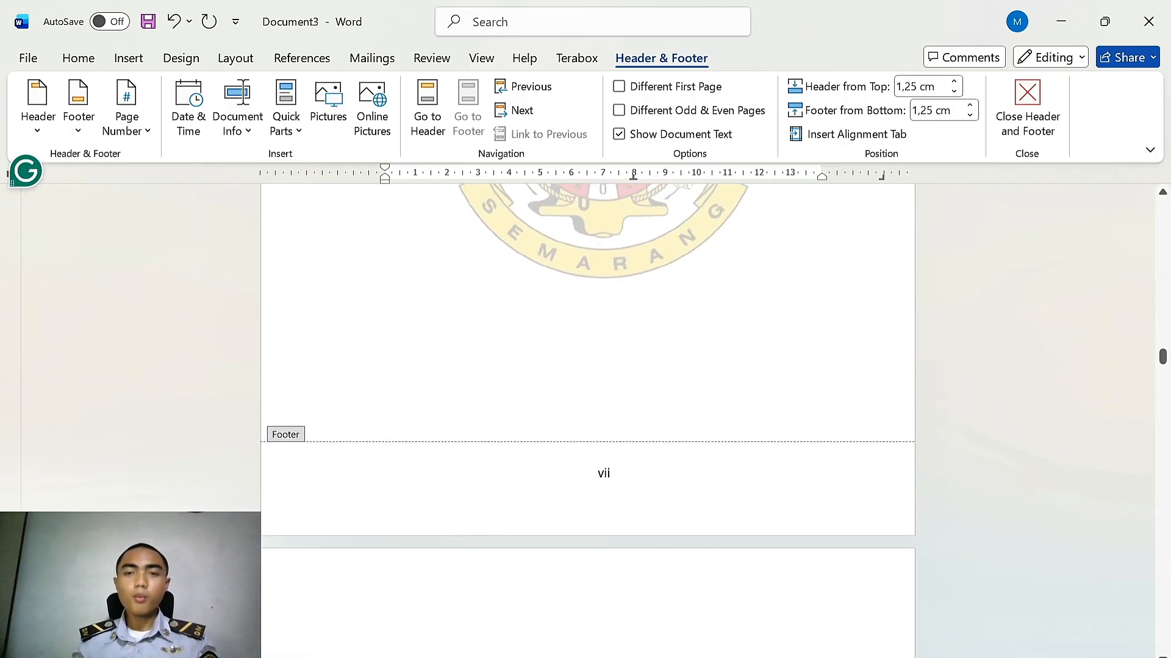
scroll(646, 402, down, 20)
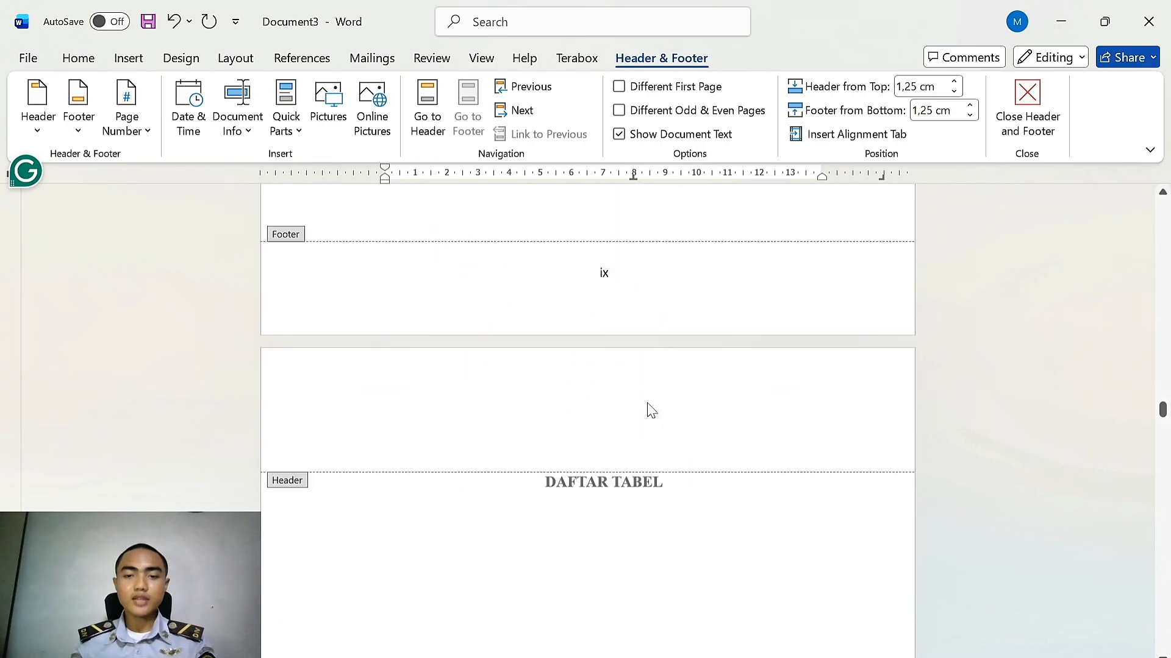
scroll(645, 397, down, 20)
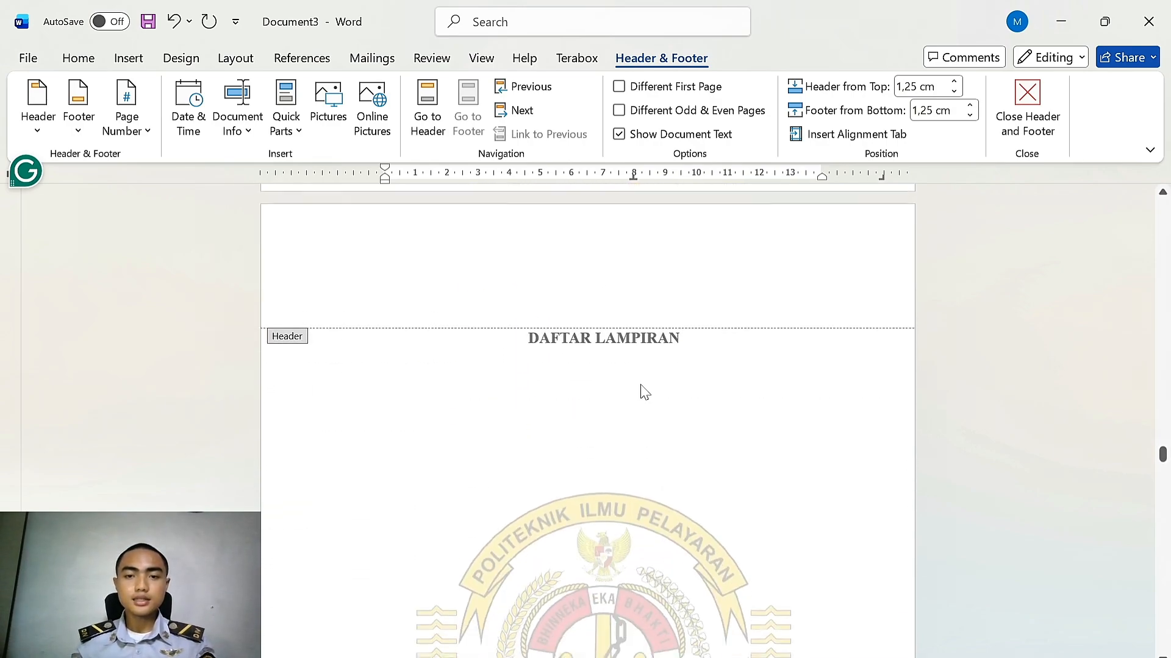
scroll(639, 382, down, 1)
scroll(637, 384, up, 4)
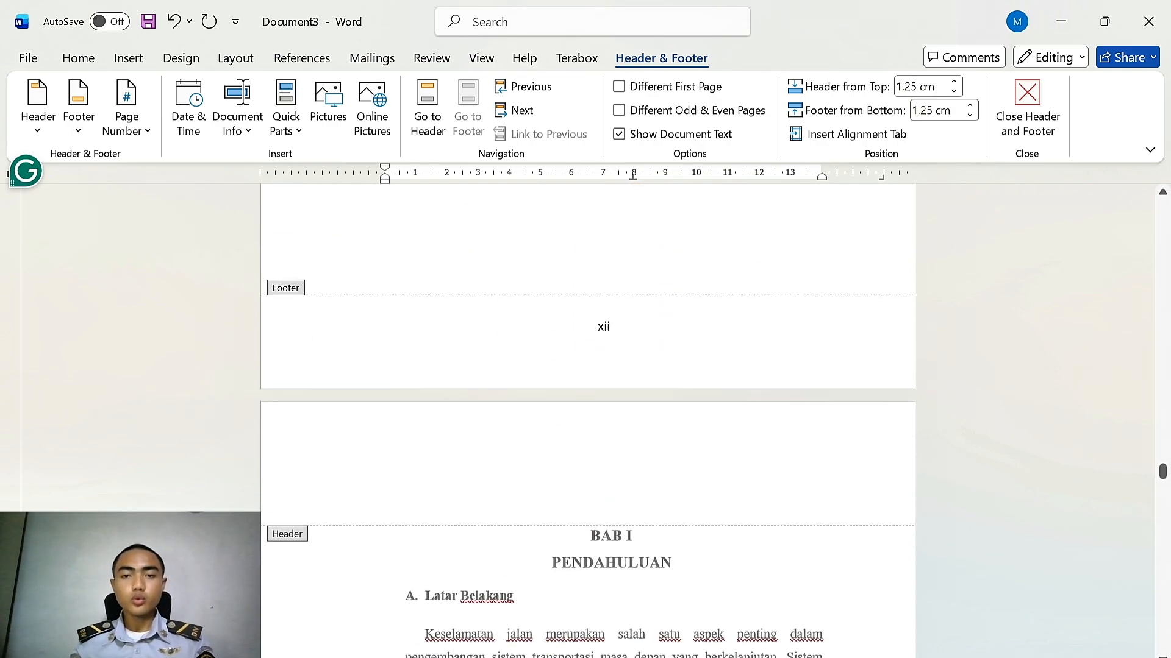
scroll(634, 387, down, 7)
scroll(633, 384, down, 4)
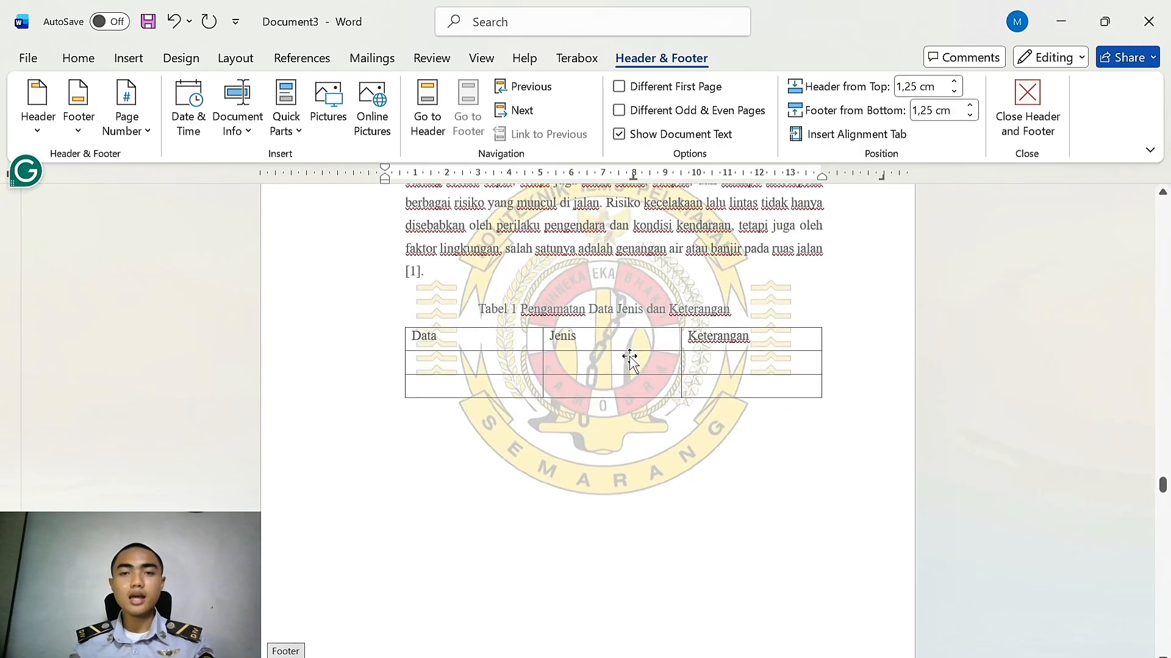
scroll(614, 347, down, 6)
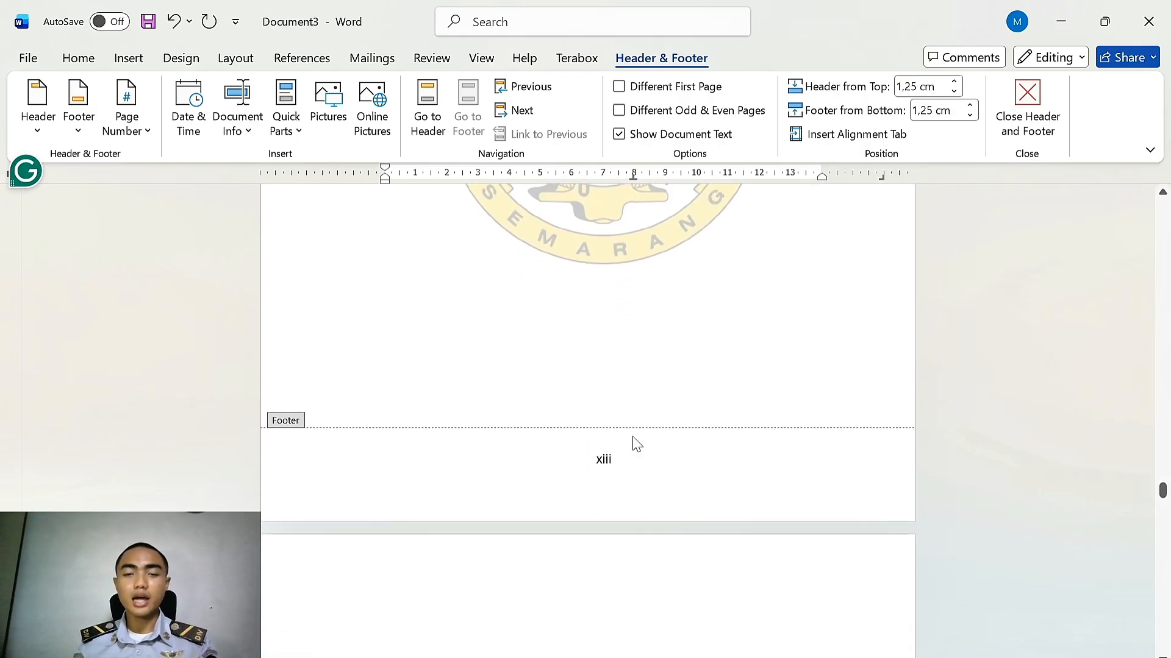
scroll(633, 444, up, 7)
scroll(648, 399, up, 20)
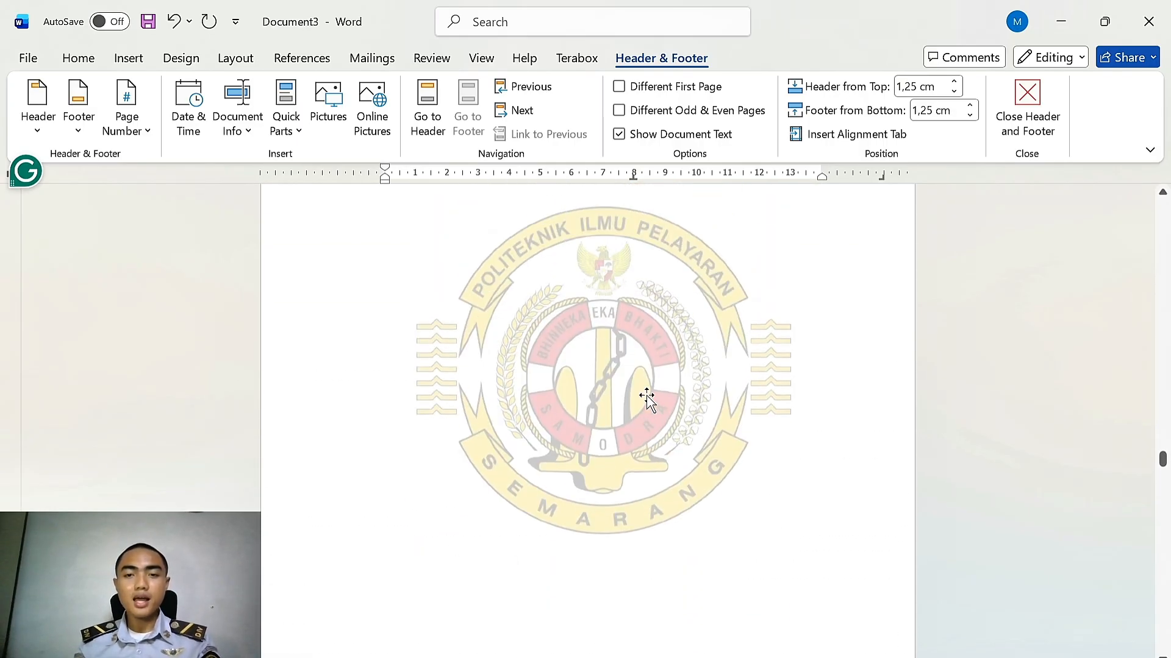
scroll(648, 400, up, 3)
Insert a next-page section break after the DAFTAR LAMPIRAN heading
click(662, 410)
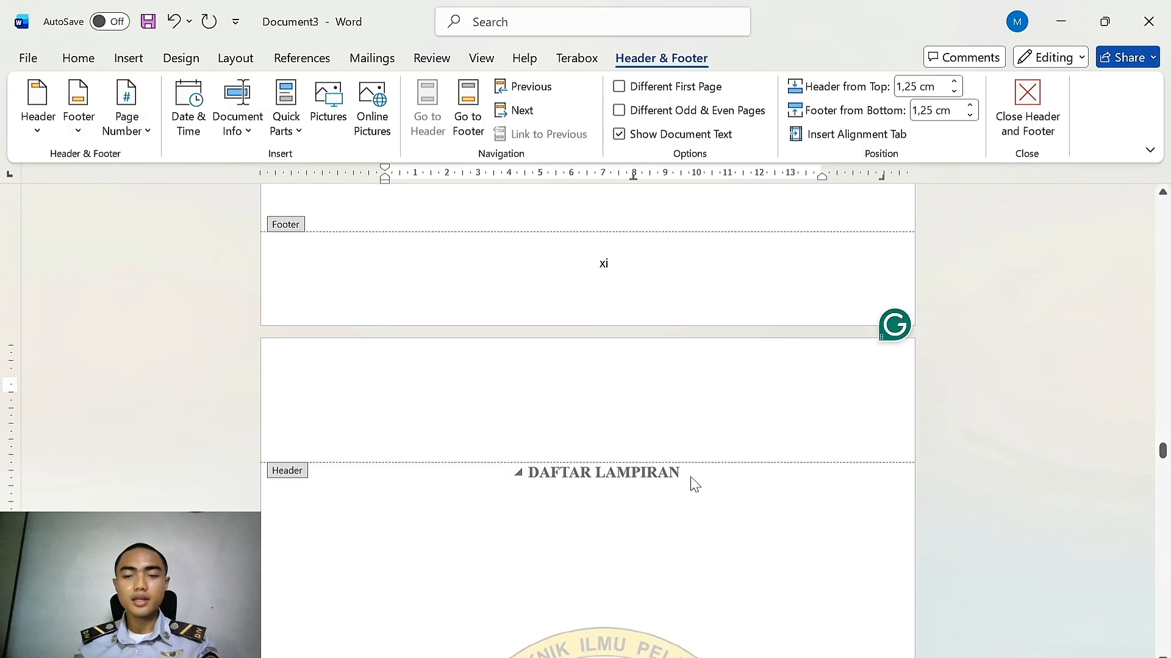
double_click(694, 485)
scroll(604, 396, down, 3)
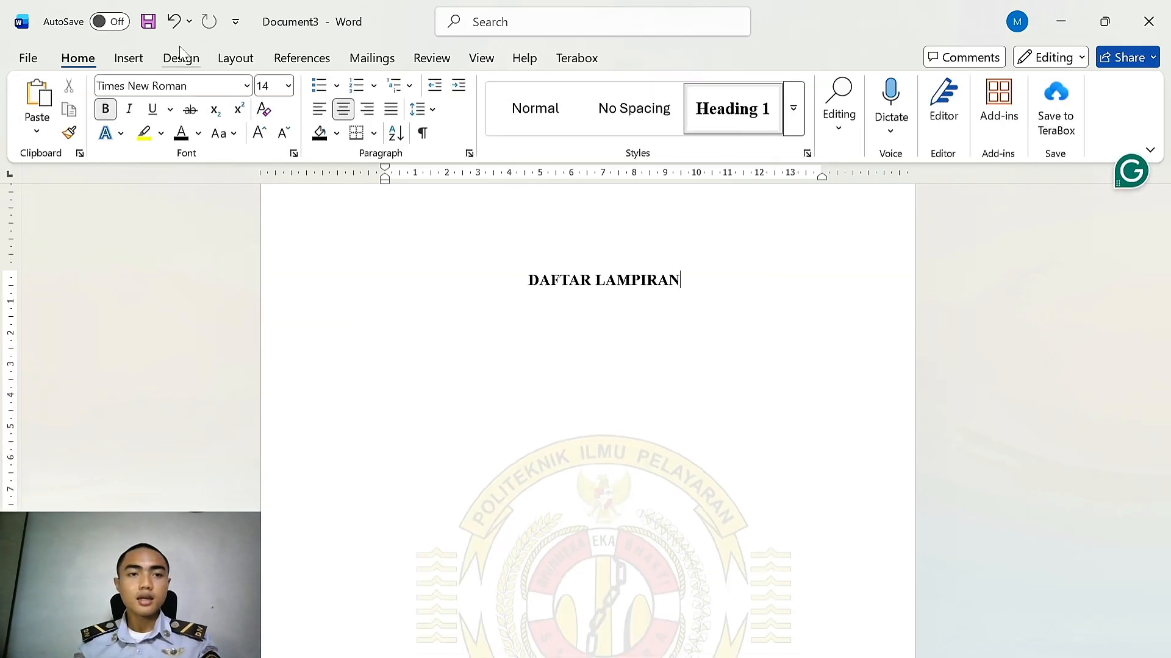
click(243, 64)
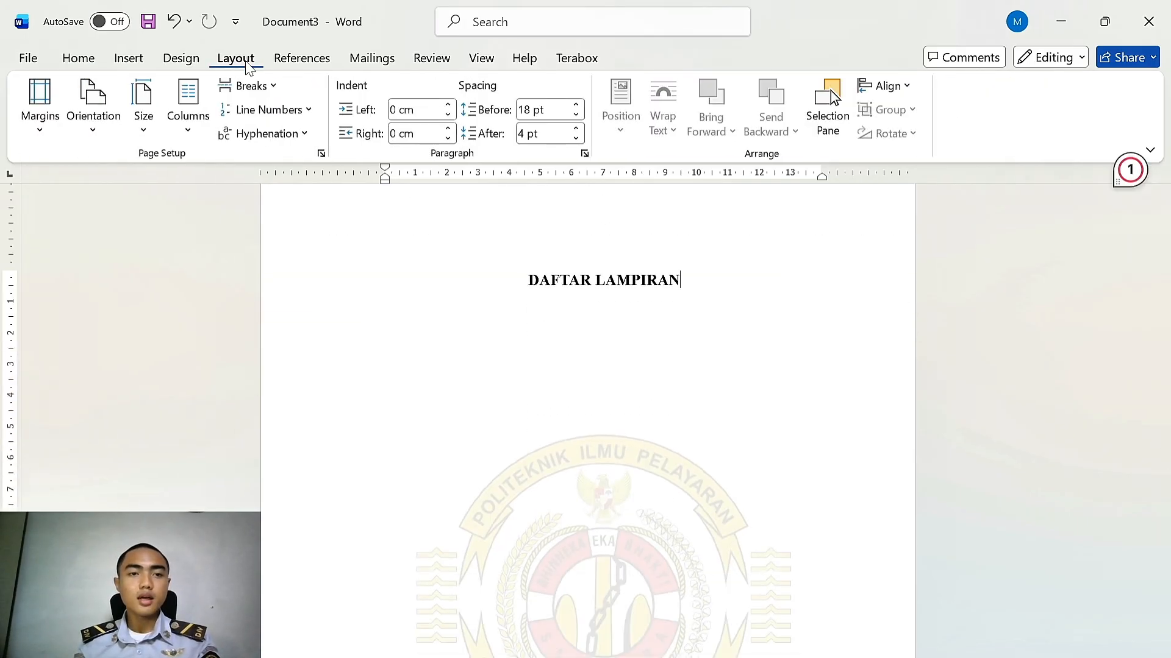
click(277, 89)
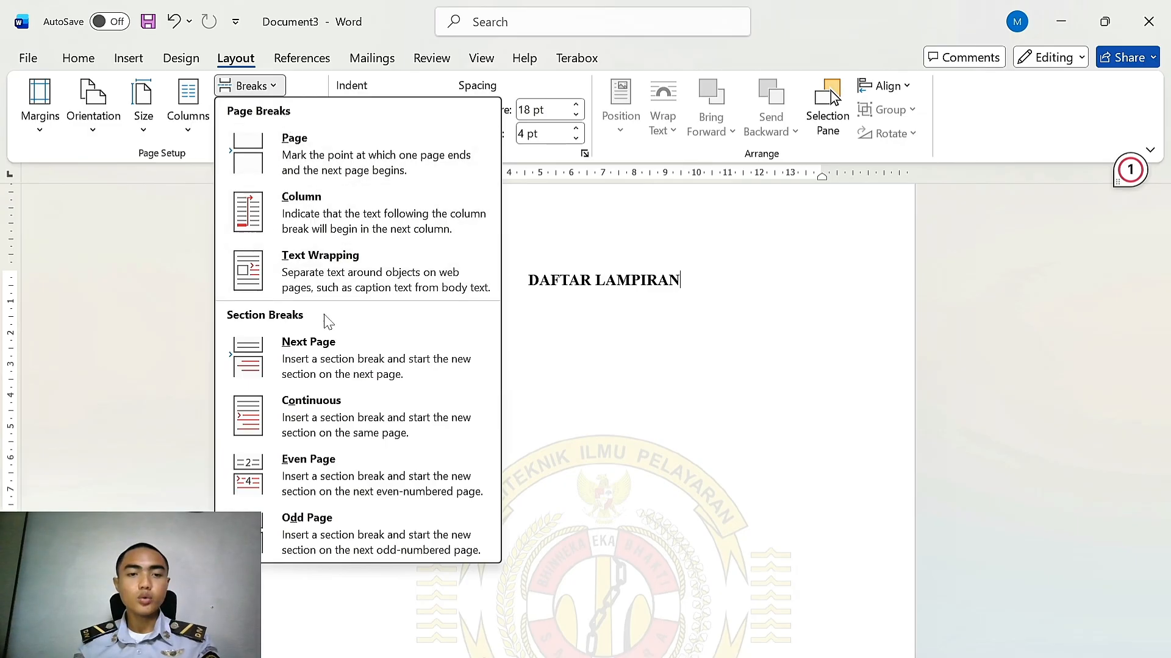
click(339, 364)
Show formatting marks to inspect the breaks on the page before BAB I
scroll(731, 397, down, 8)
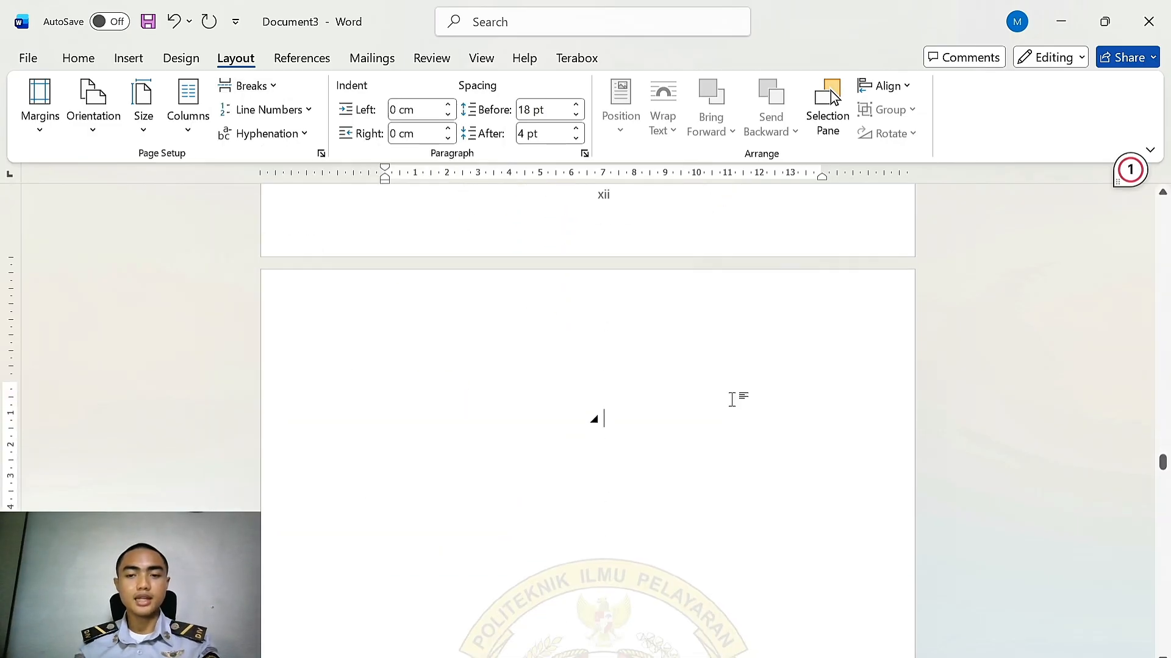
scroll(736, 407, down, 10)
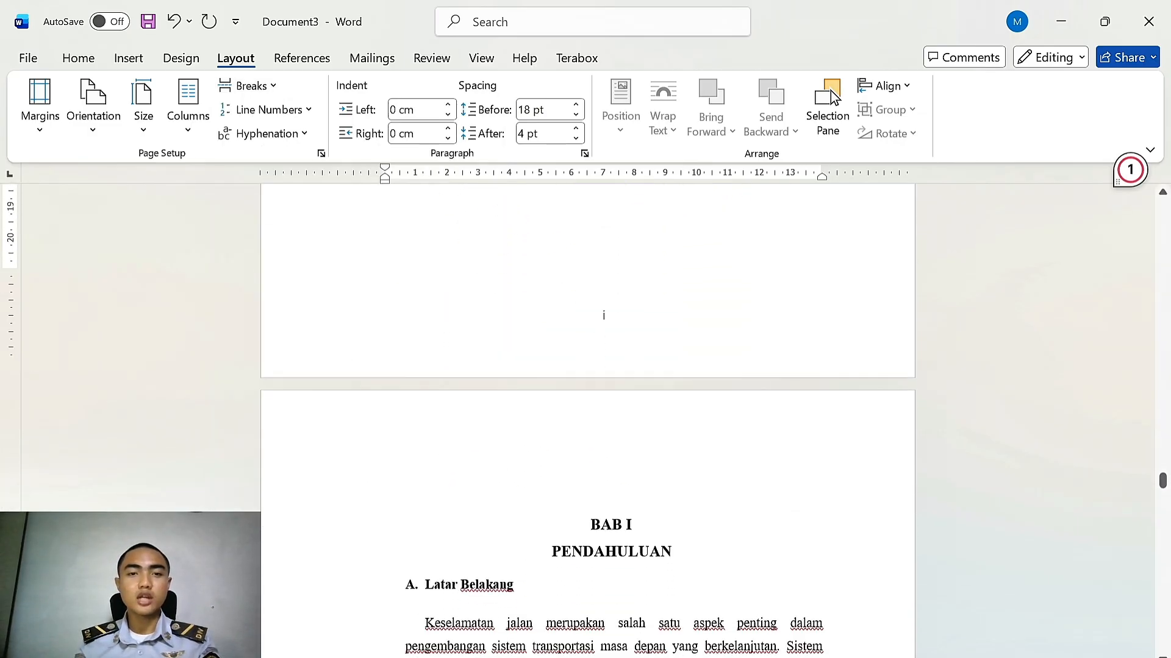
scroll(735, 408, up, 8)
click(67, 55)
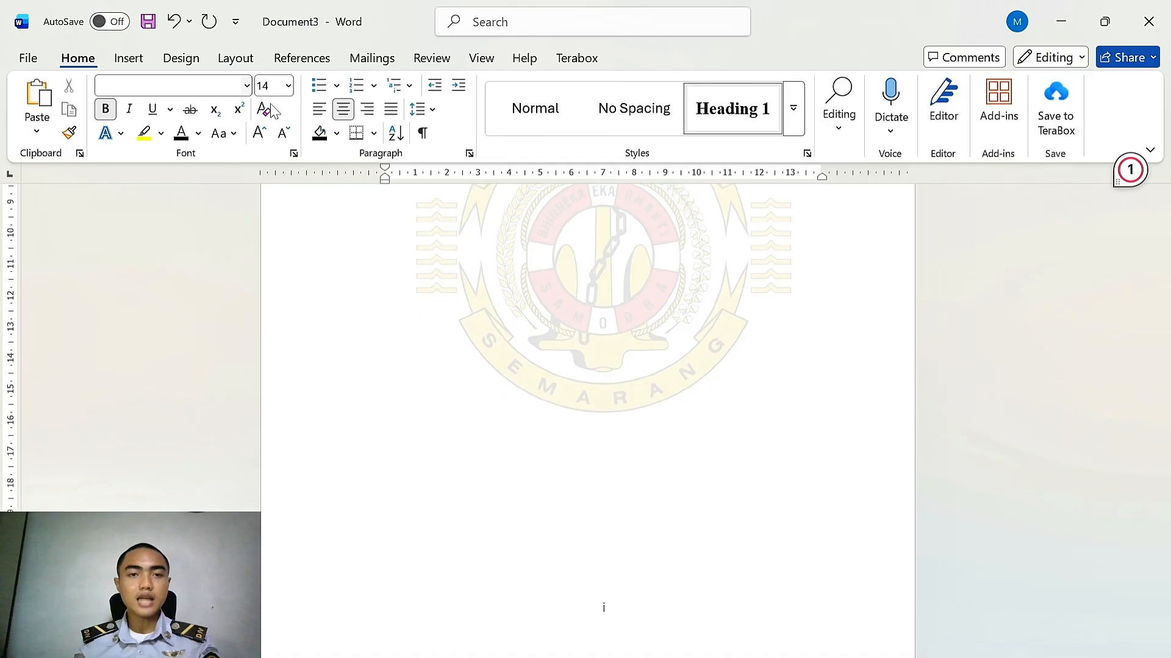
click(422, 133)
scroll(633, 369, up, 4)
scroll(616, 378, up, 2)
scroll(595, 389, down, 1)
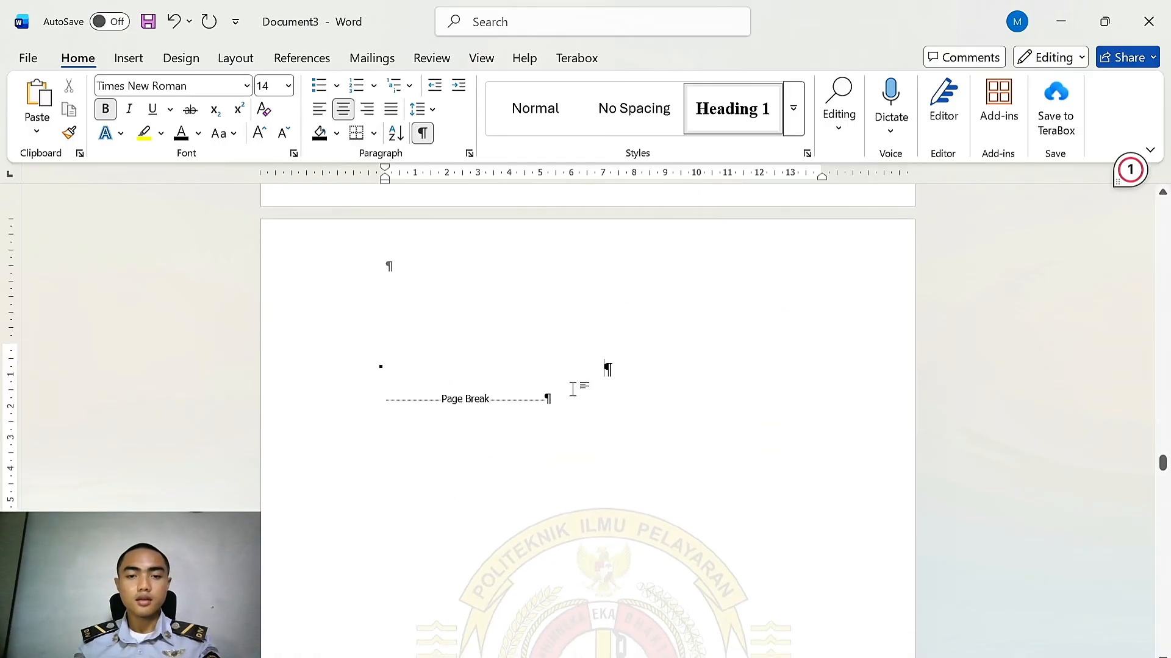
Delete the page break and empty line before the BAB I heading
drag(575, 389, 431, 397)
click(538, 426)
drag(549, 397, 502, 366)
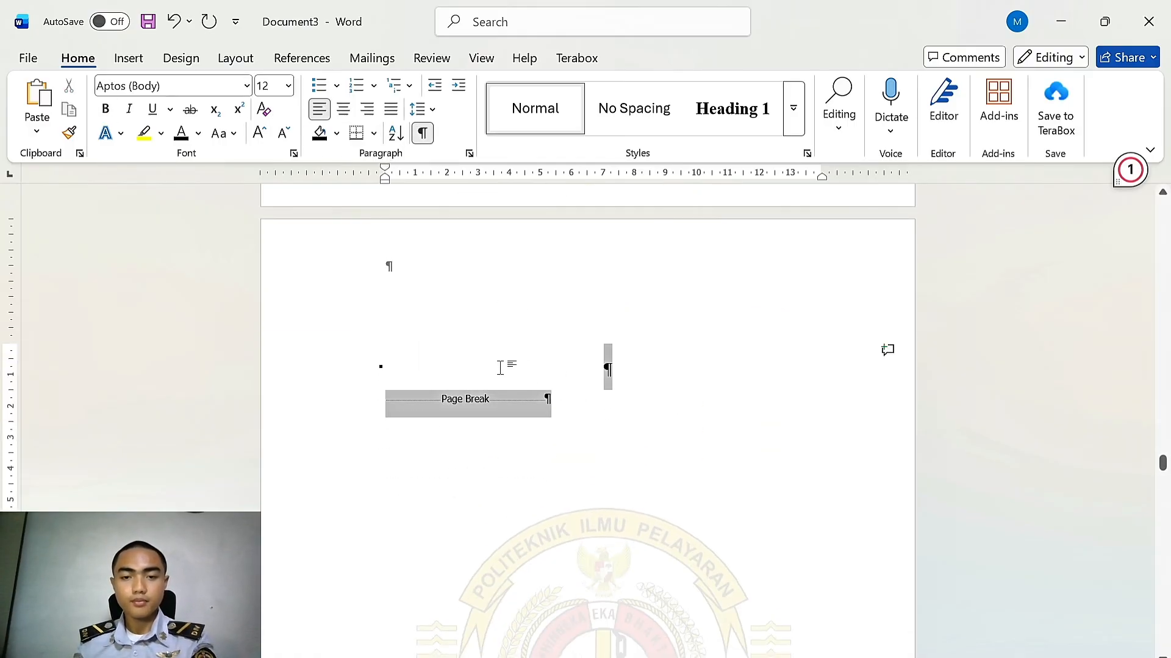
key(Delete)
scroll(604, 342, up, 2)
scroll(603, 342, down, 4)
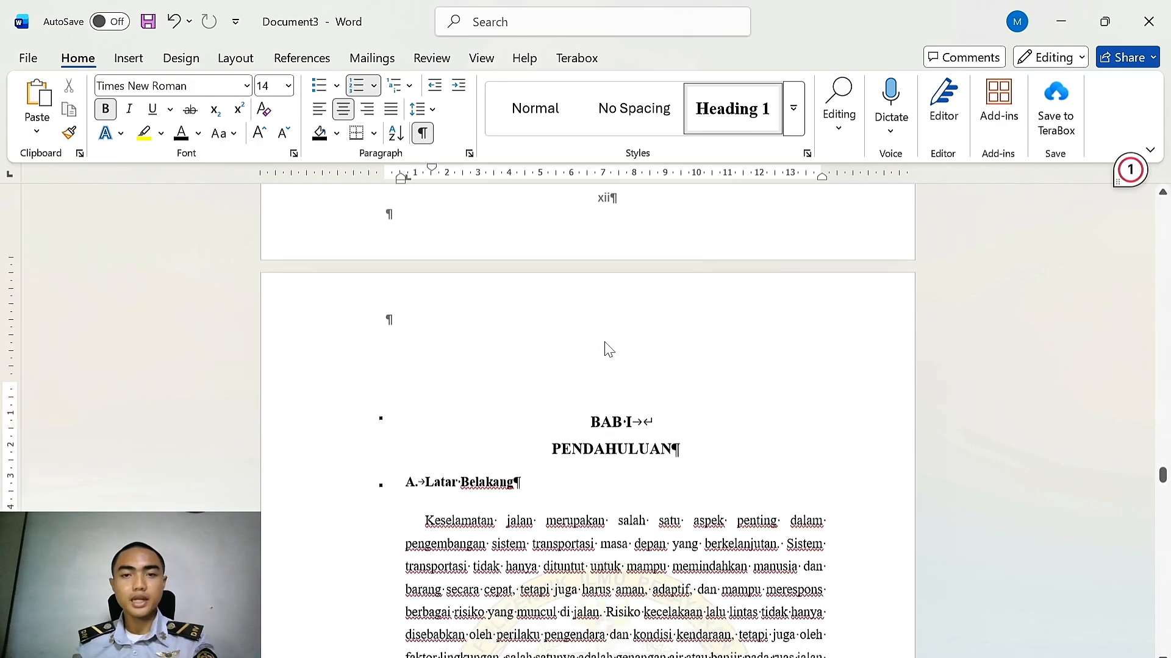
Hide formatting marks and scroll to check the footer page number on the BAB I pages
click(423, 135)
scroll(595, 302, up, 8)
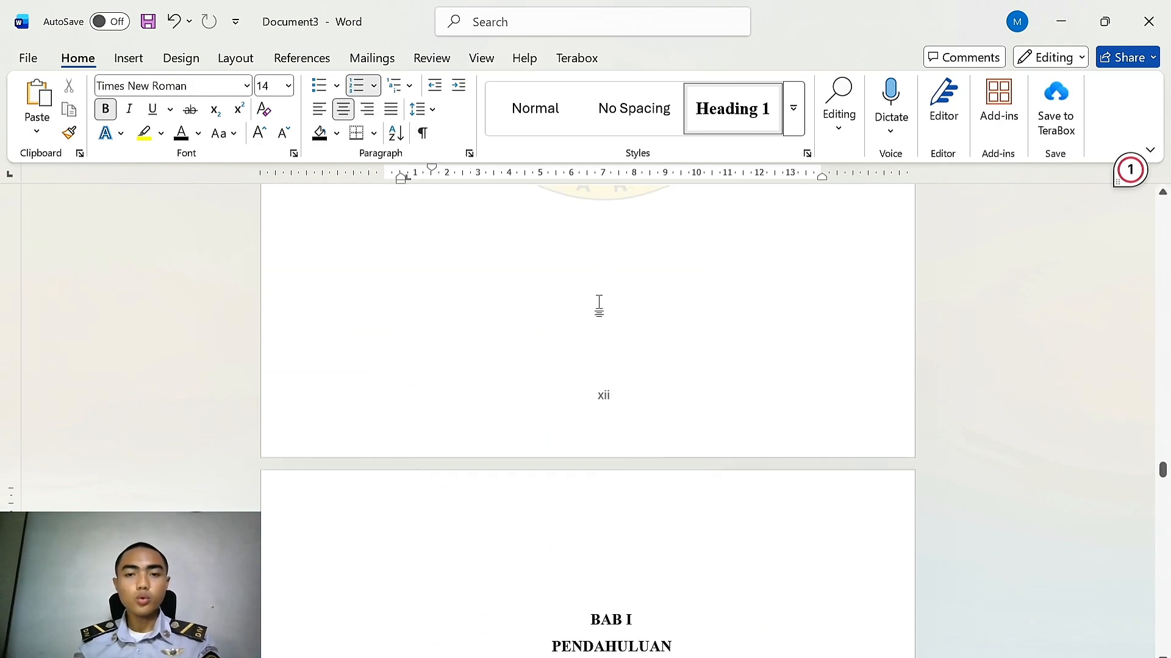
scroll(598, 306, down, 8)
scroll(604, 366, down, 3)
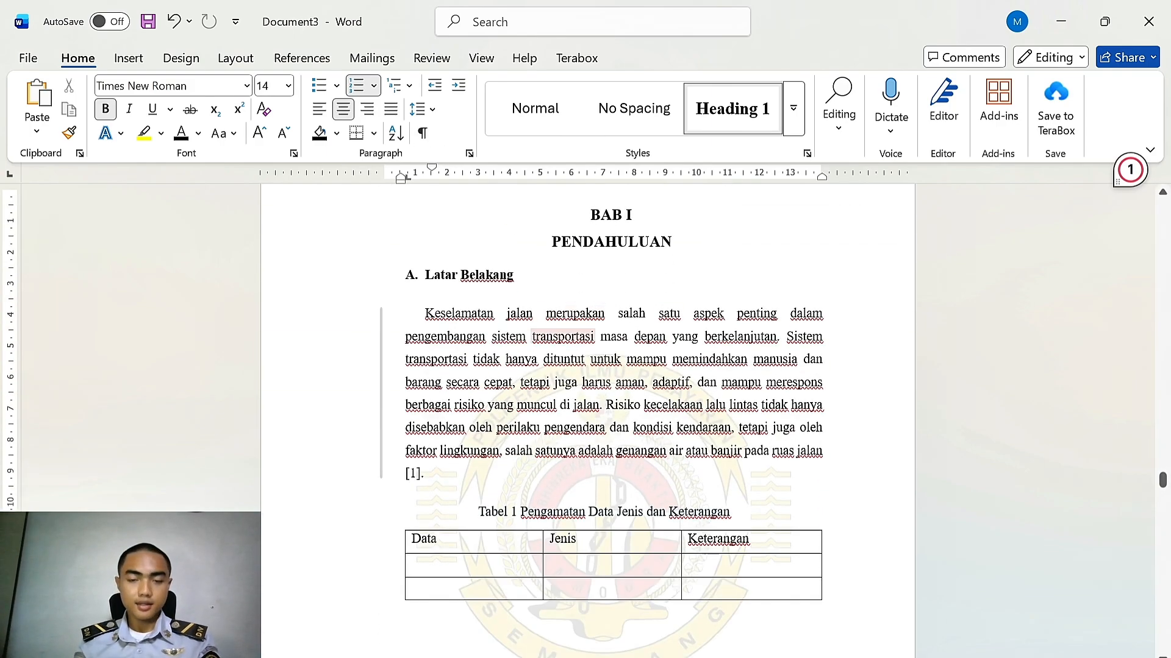
scroll(616, 426, up, 7)
scroll(610, 457, down, 17)
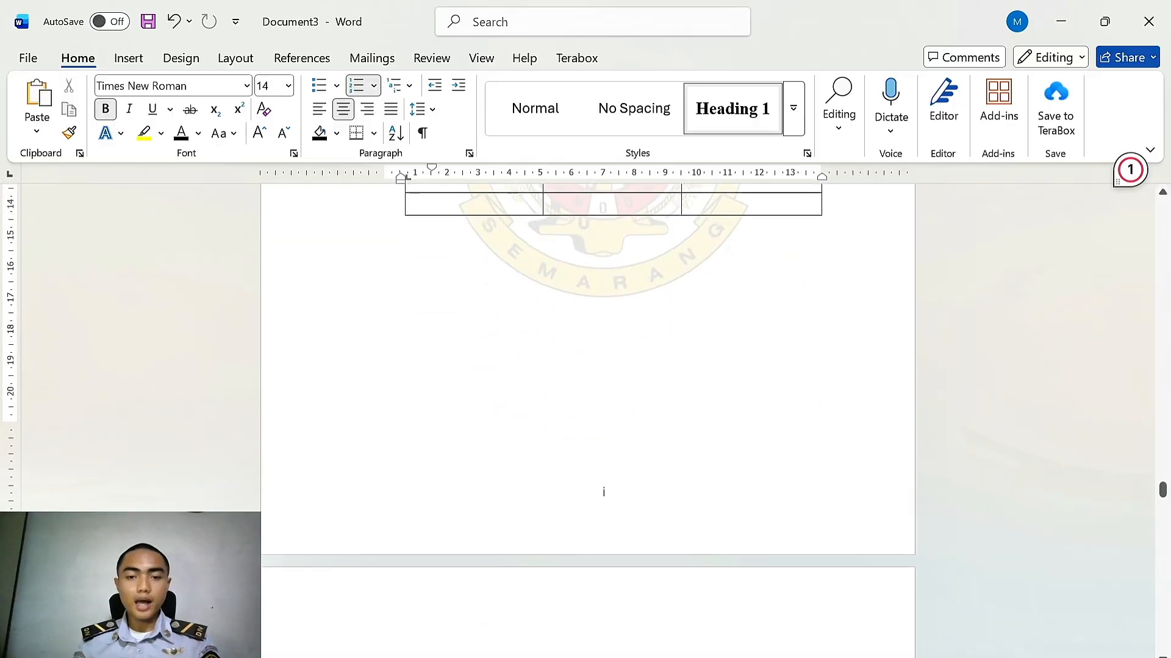
scroll(603, 491, down, 2)
scroll(622, 420, up, 14)
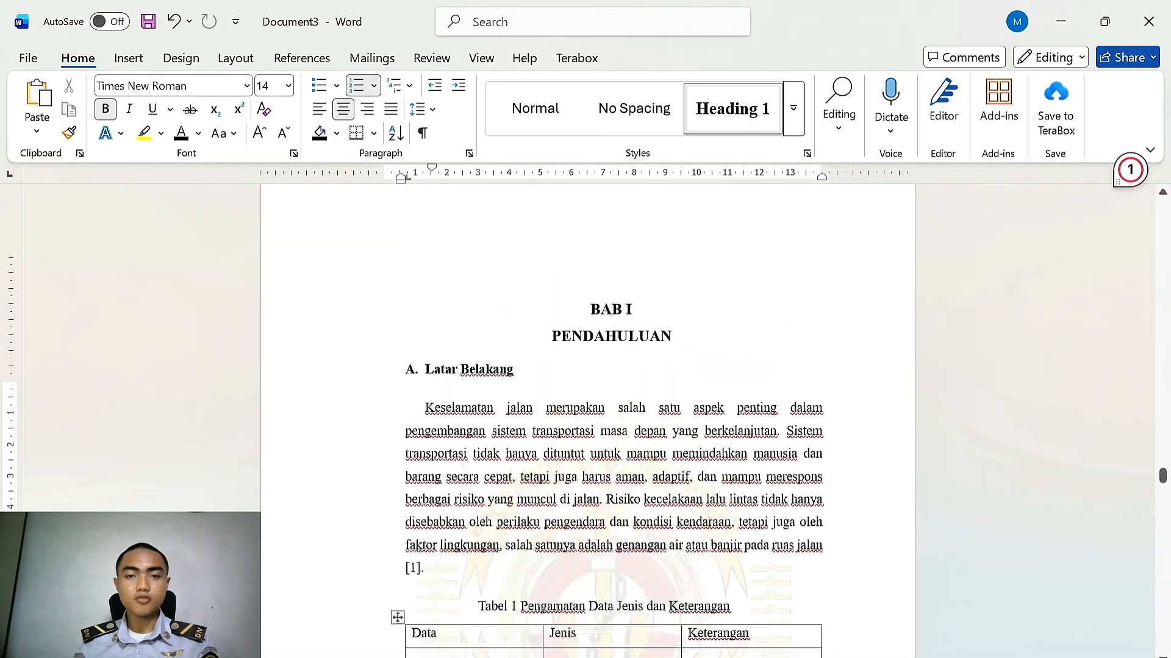
scroll(634, 472, up, 2)
scroll(634, 473, down, 11)
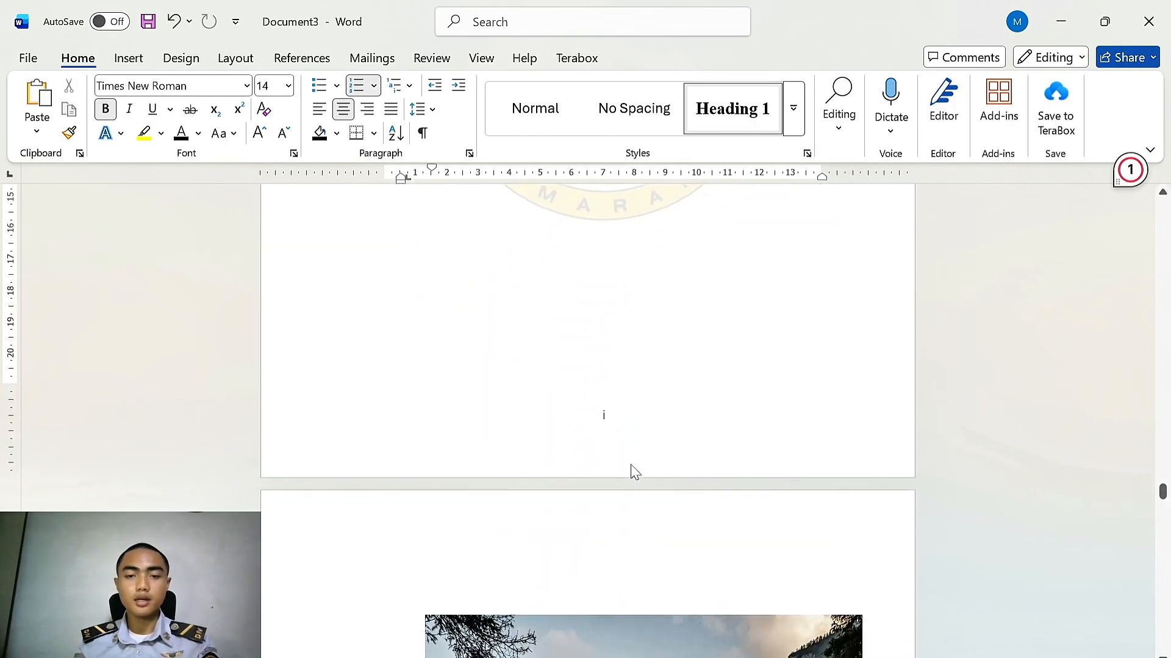
Unlink the BAB I section footer from the previous section and set its page numbers to 1, 2, 3 starting at 1
double_click(620, 423)
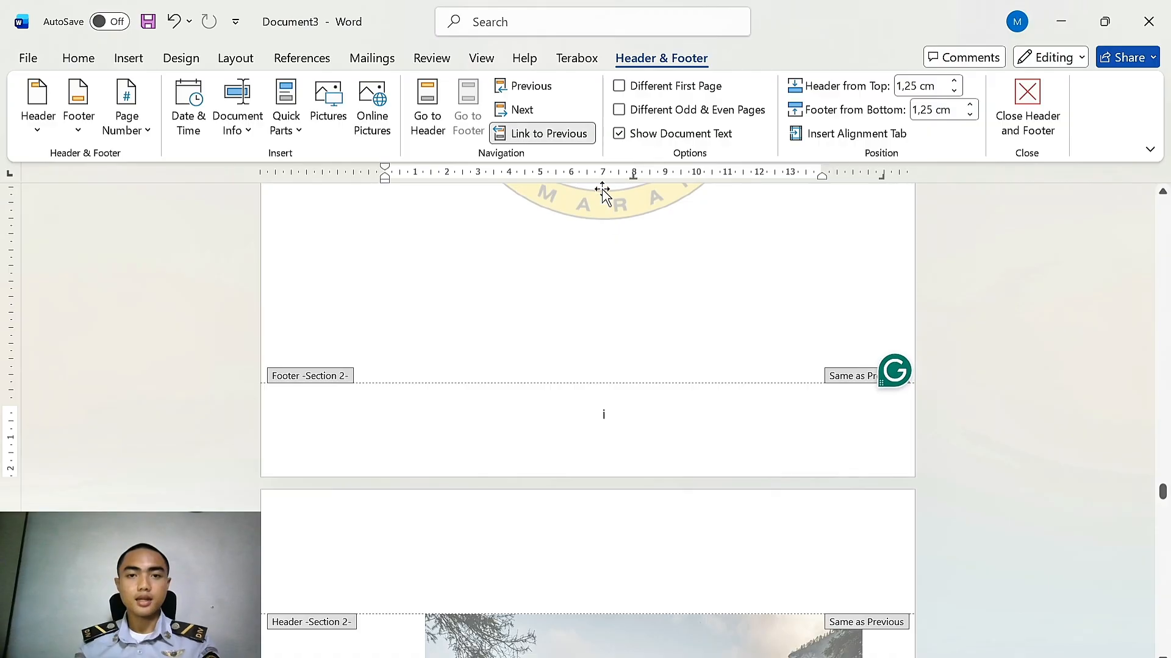
click(566, 138)
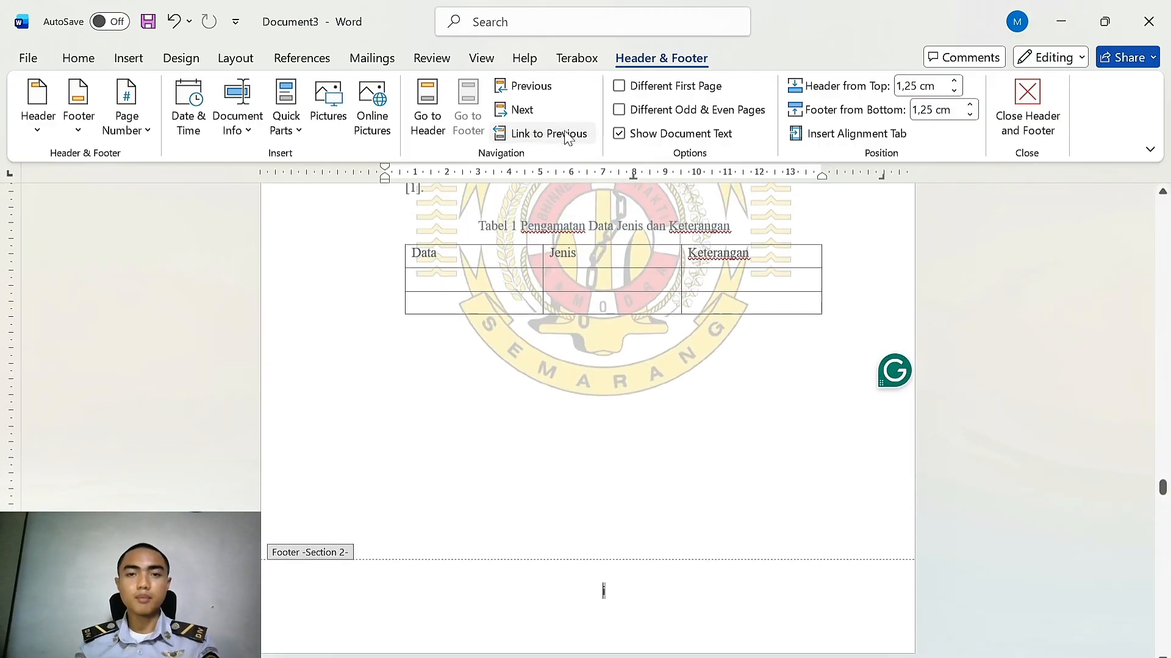
click(125, 125)
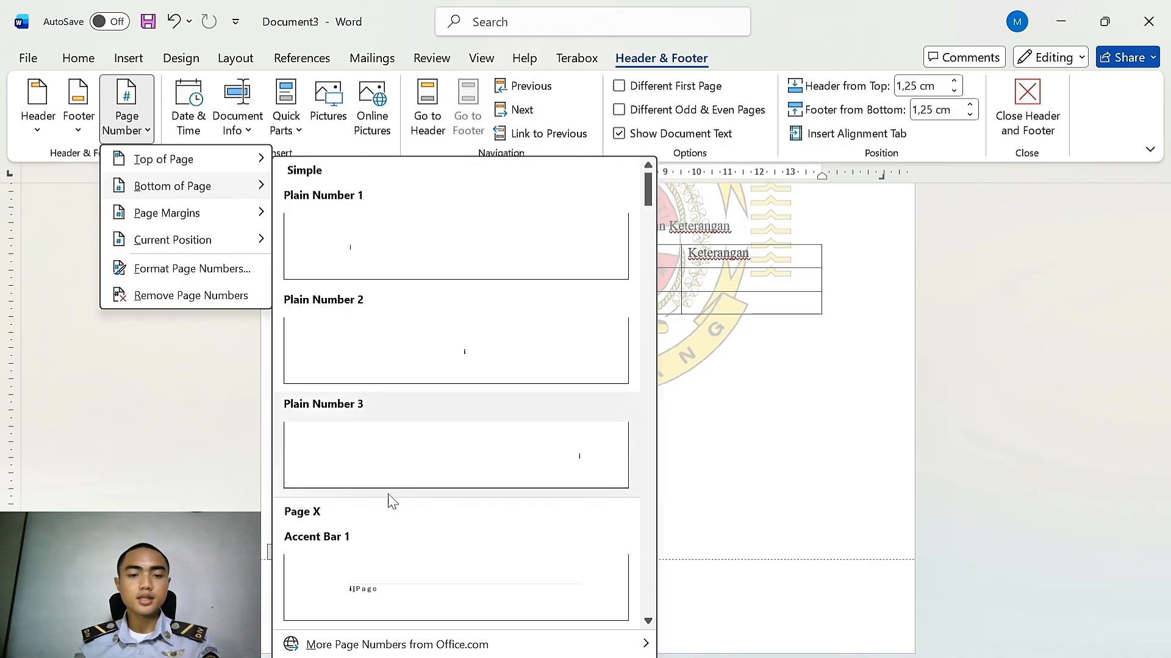
click(149, 269)
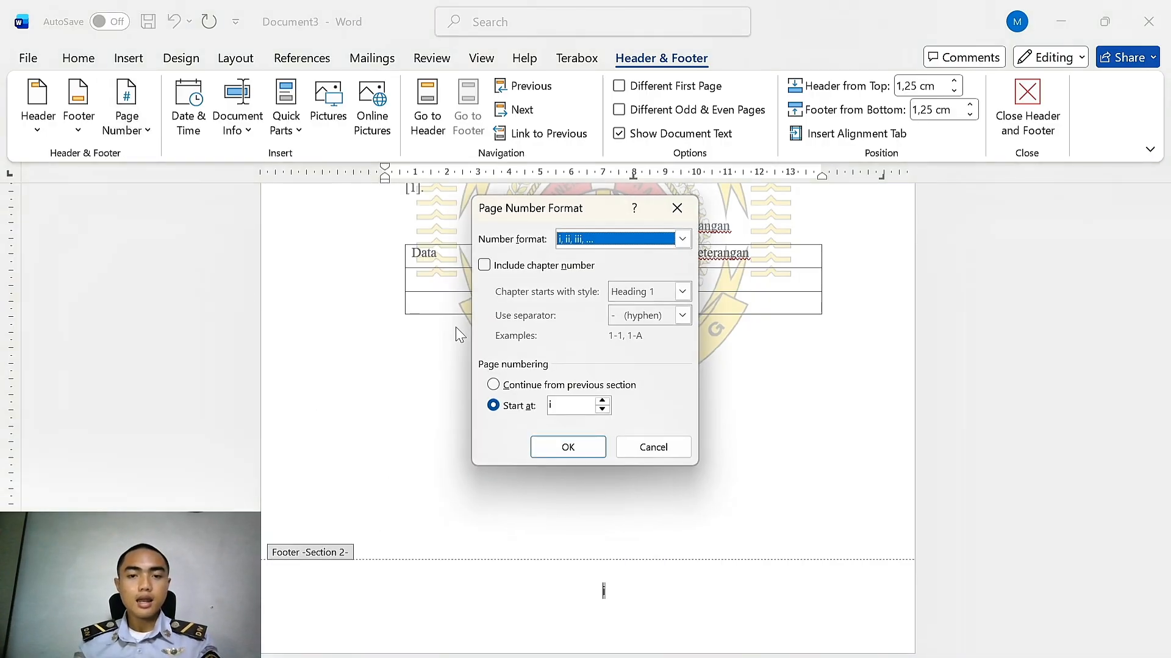
click(619, 237)
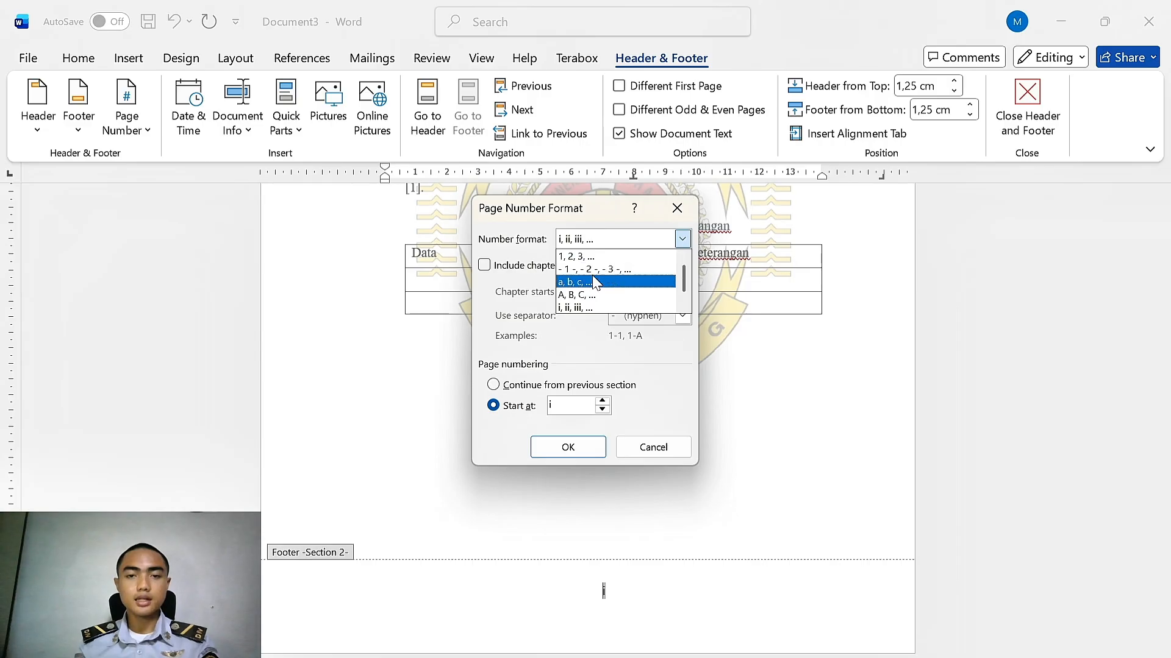
click(600, 257)
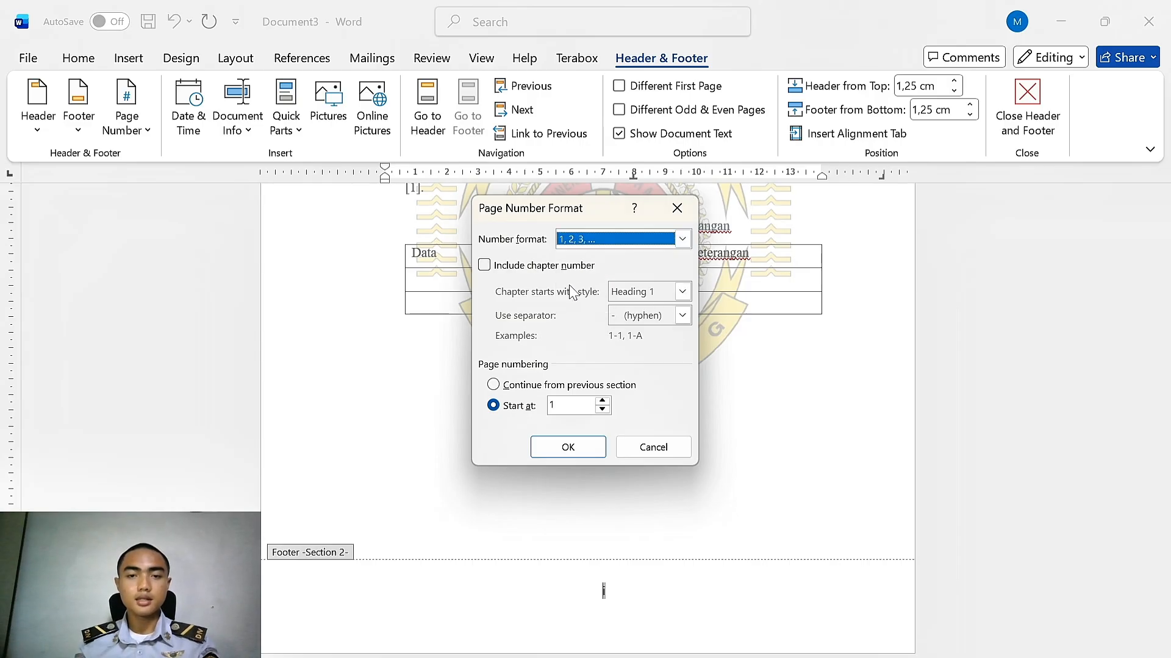
click(567, 446)
Scroll through the chapter pages to check the arabic page numbers, then leave the footer
scroll(614, 444, down, 15)
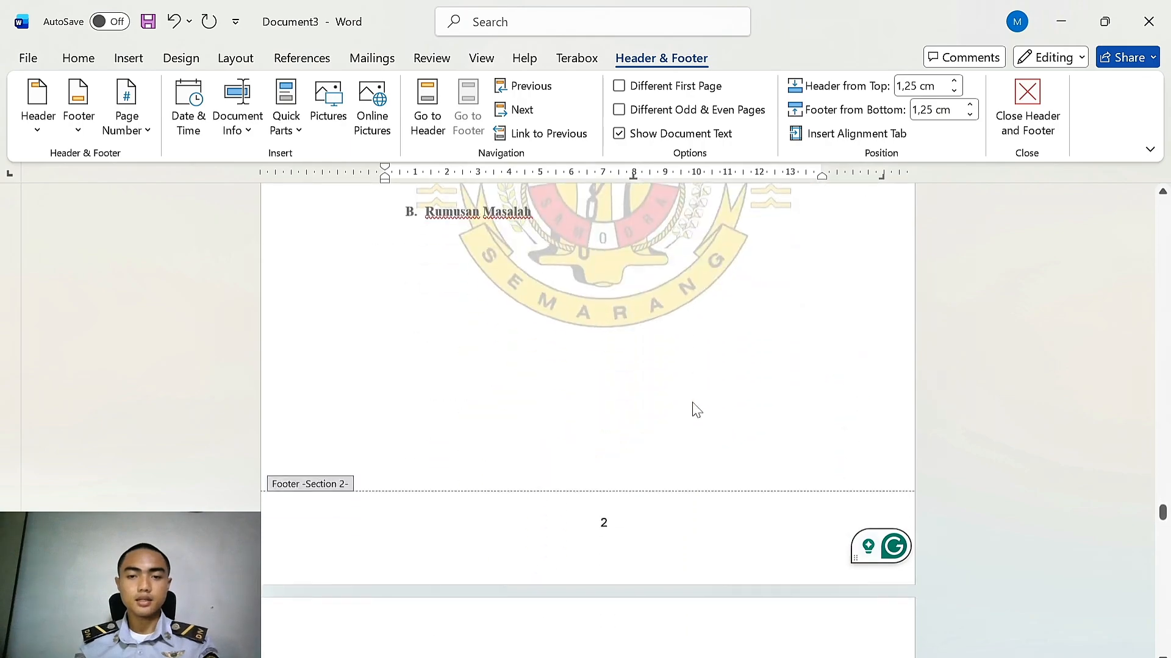
scroll(693, 402, down, 5)
scroll(679, 394, up, 5)
scroll(666, 394, down, 3)
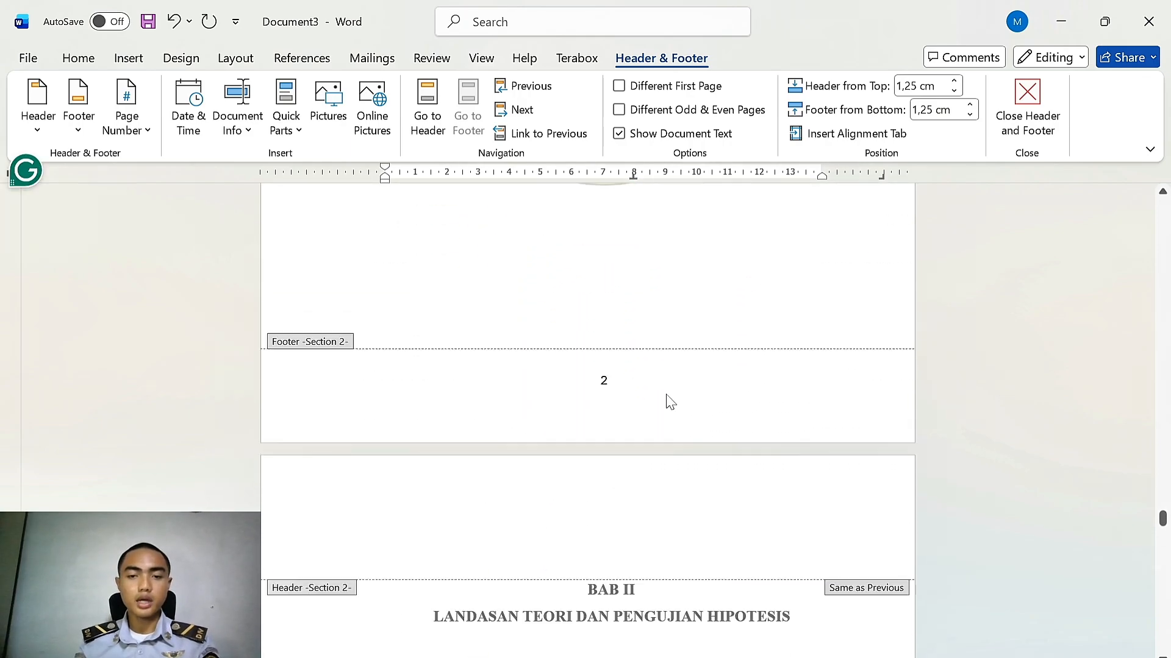
scroll(671, 403, down, 12)
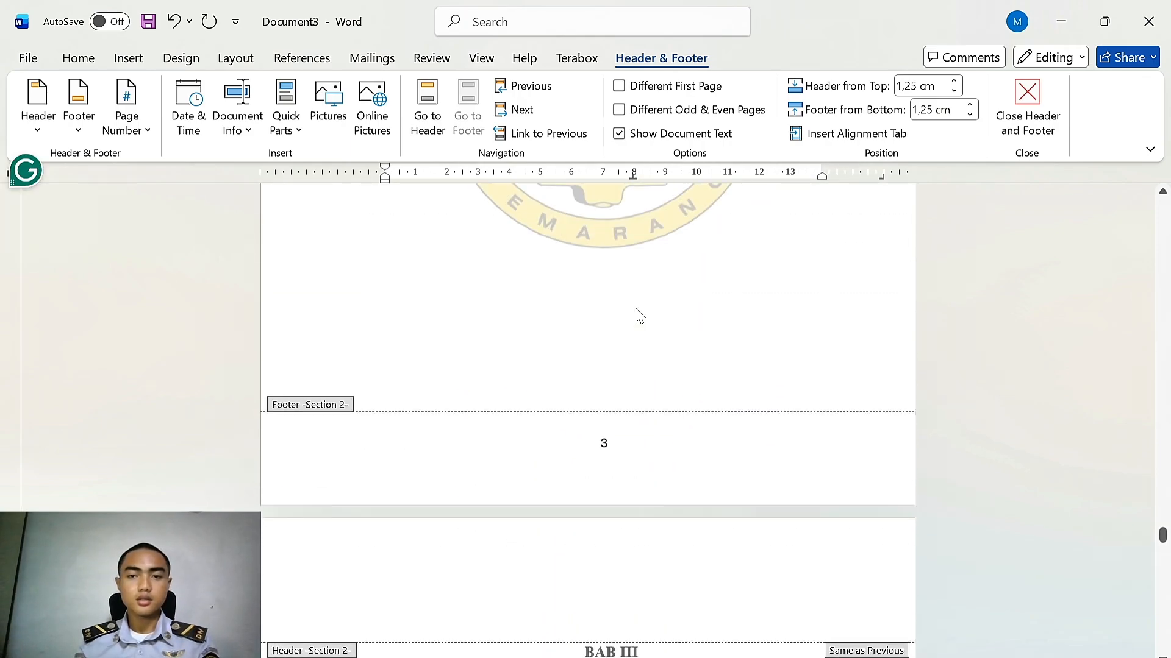
scroll(638, 315, up, 20)
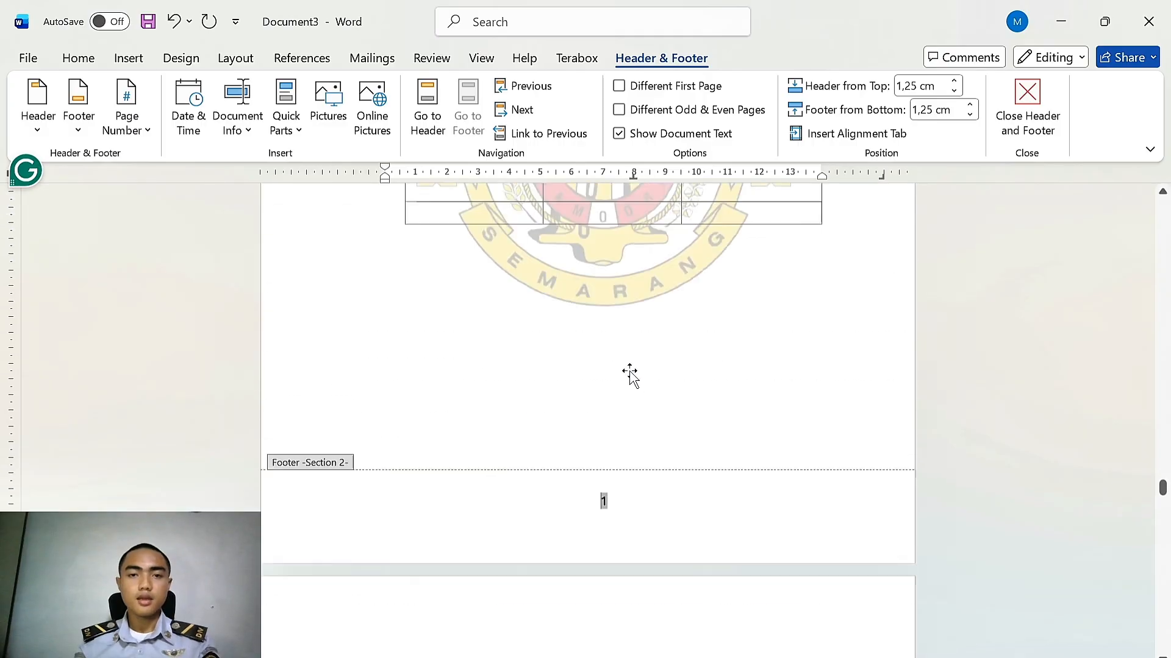
scroll(630, 373, up, 2)
double_click(681, 433)
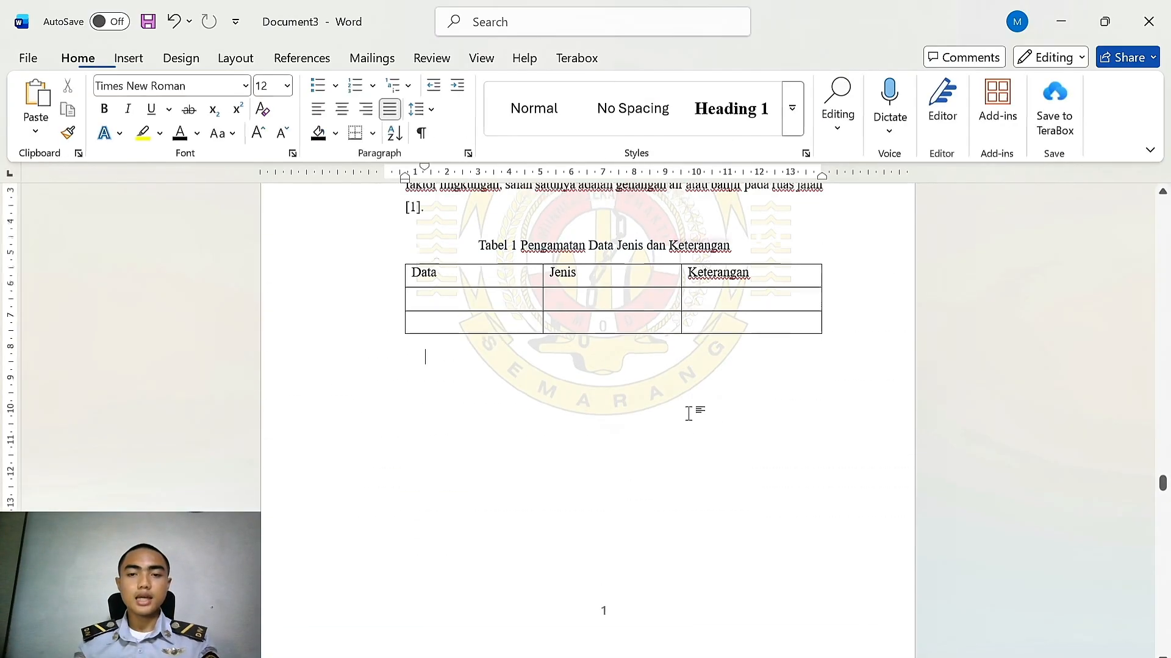
scroll(690, 411, up, 15)
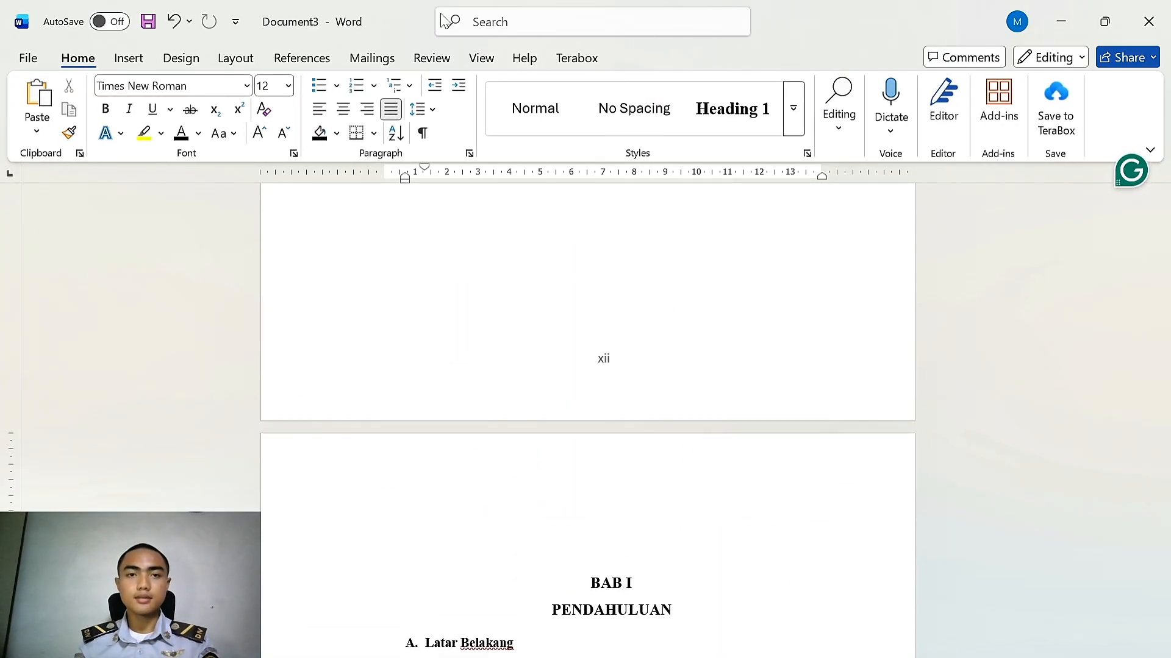
Open the navigation pane, go to the DAFTAR ISI heading and insert Automatic Table 2 as the table of contents
click(481, 58)
click(468, 134)
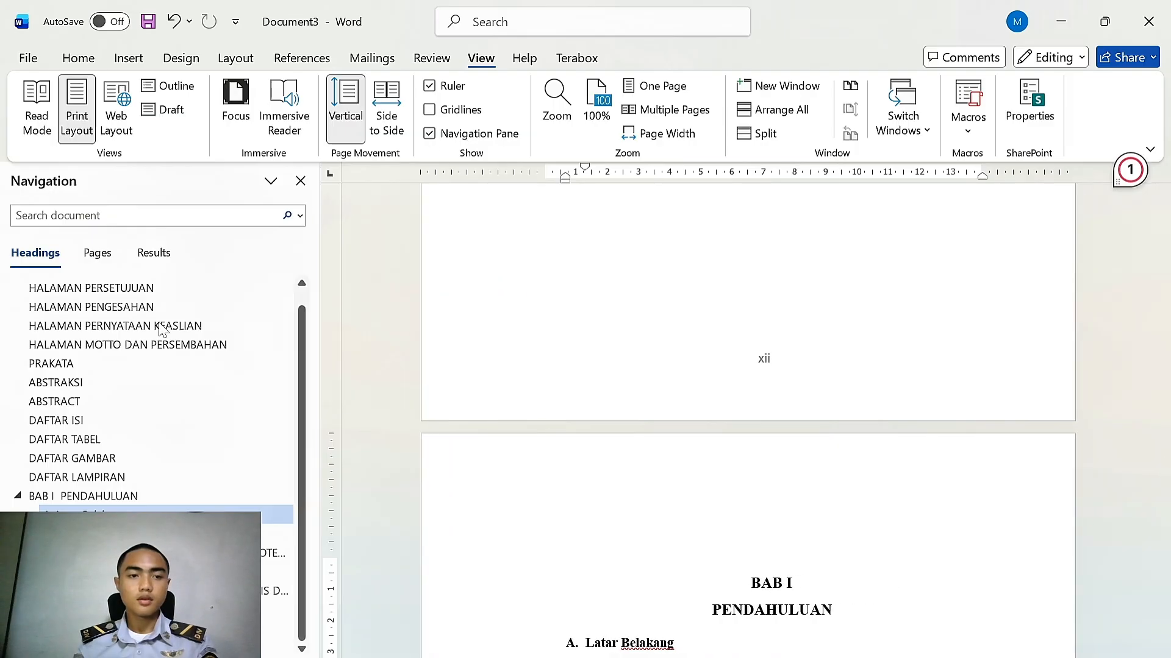
click(67, 420)
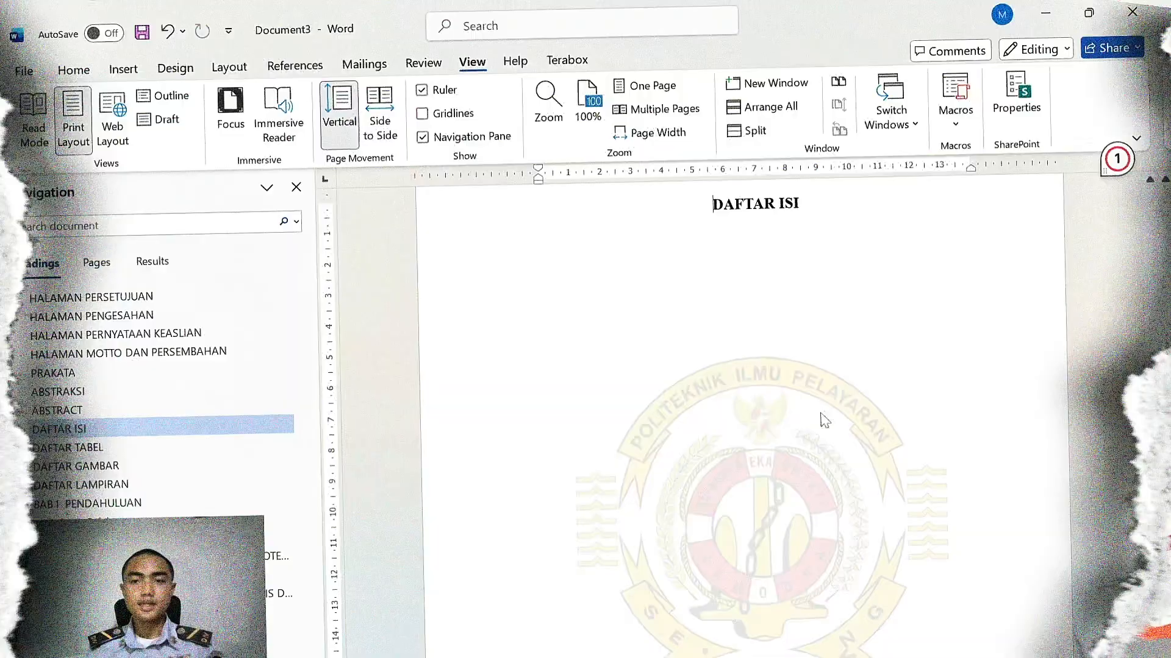
scroll(818, 419, down, 5)
scroll(818, 407, up, 5)
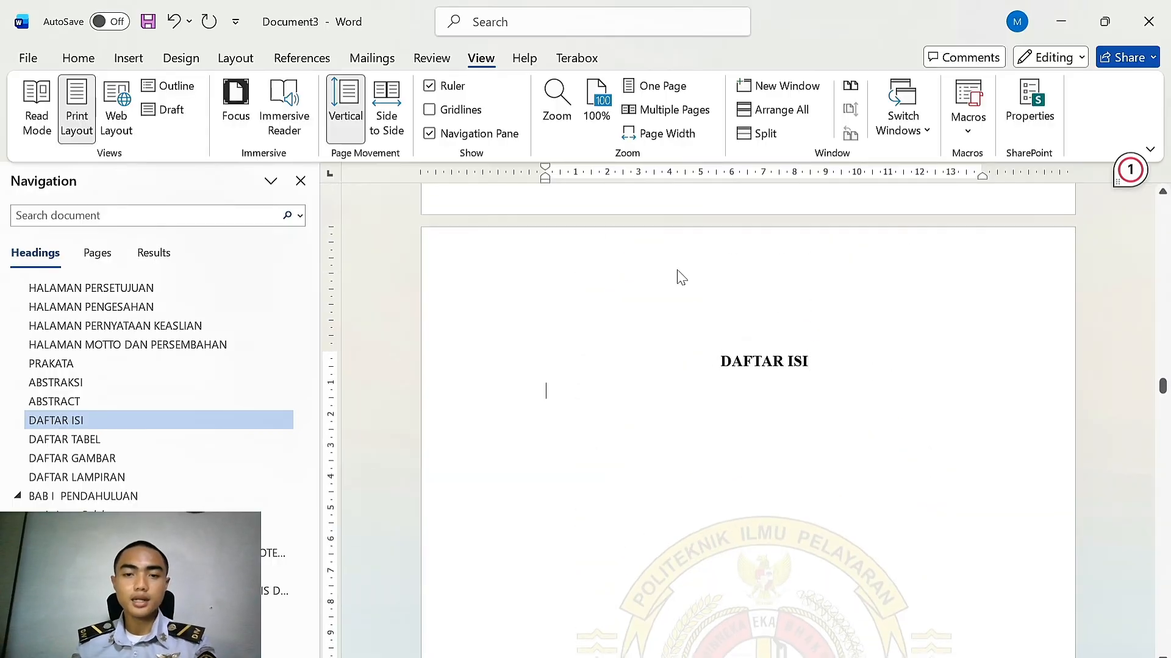
click(298, 61)
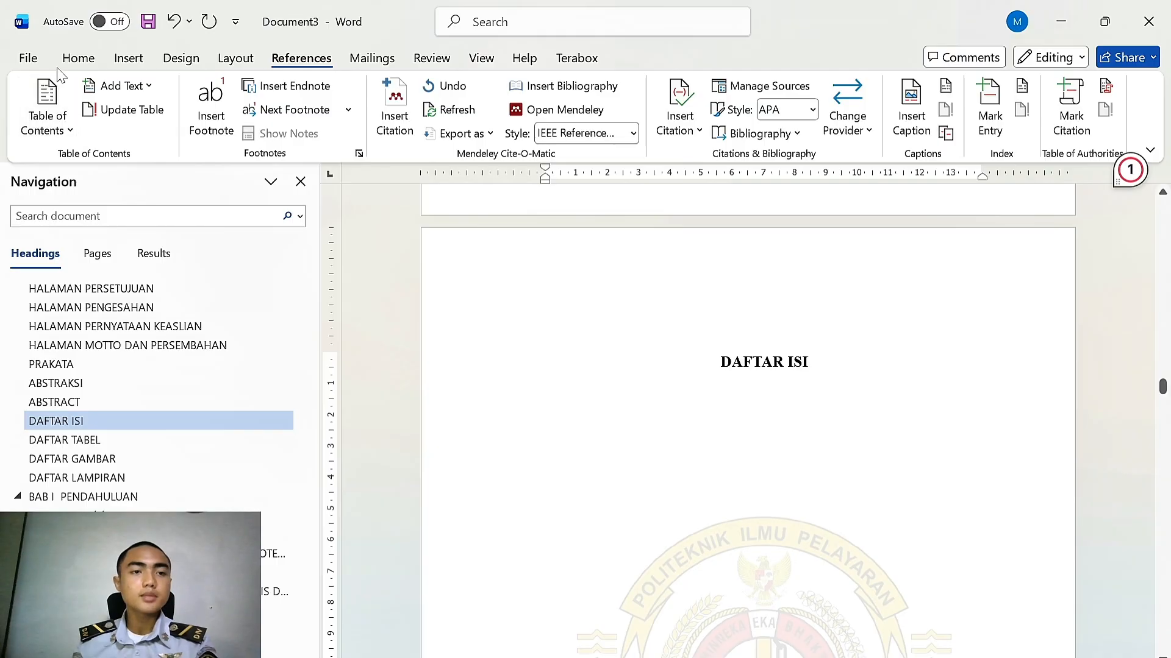
click(58, 140)
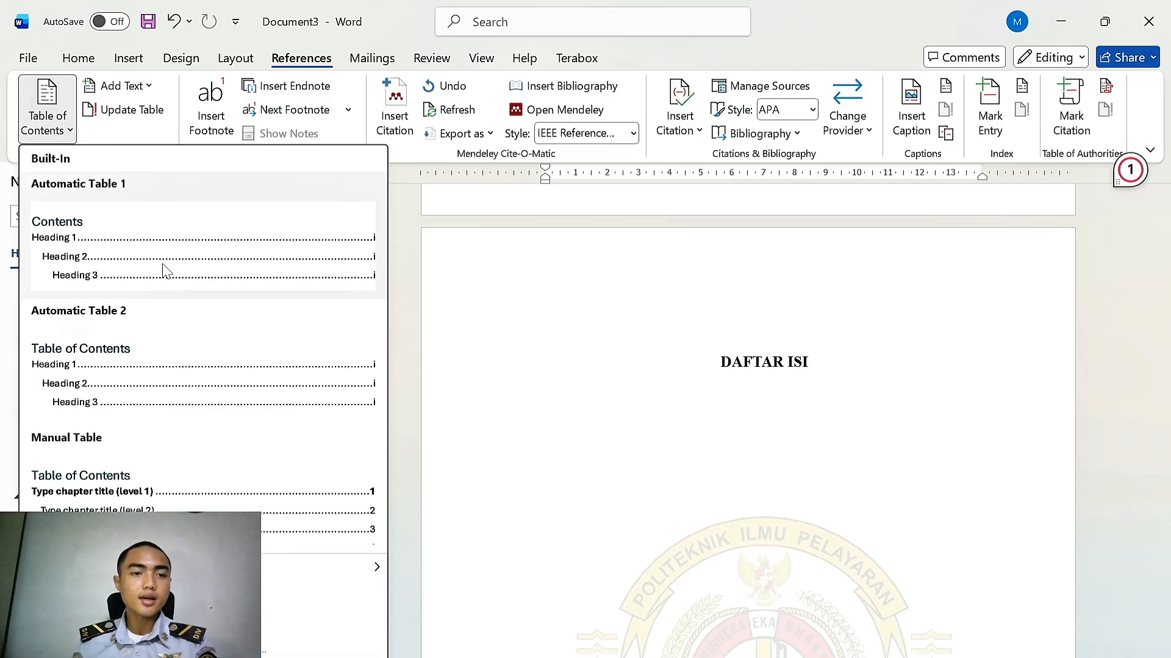
click(165, 366)
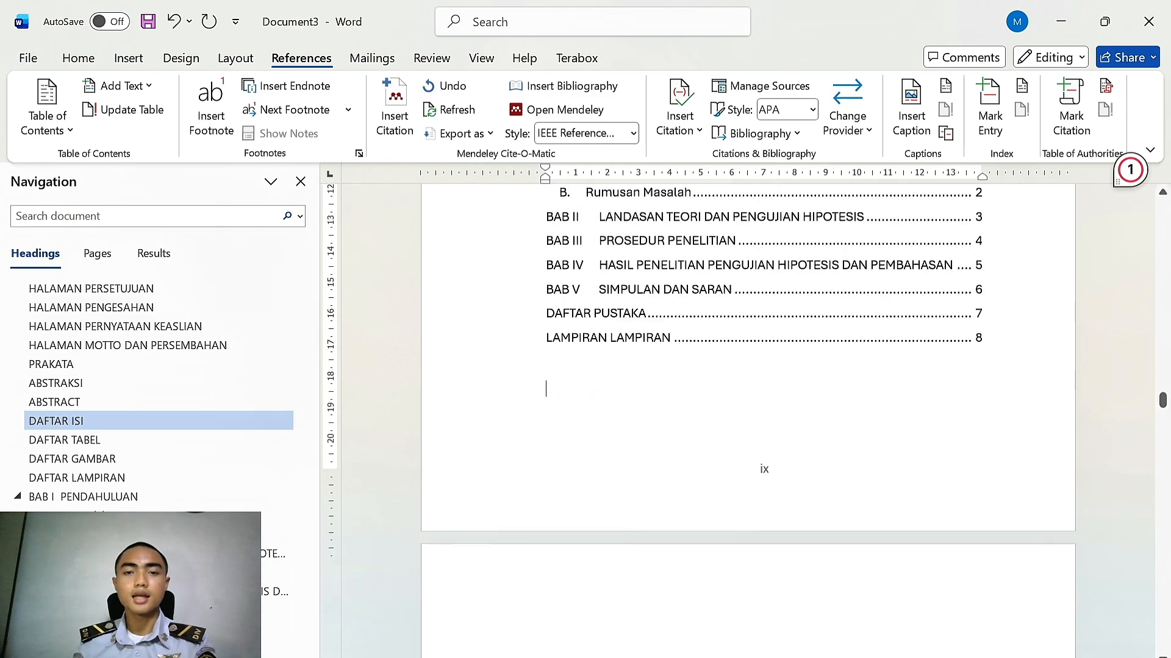
Delete the "Table of Contents" title from the inserted table of contents
scroll(762, 414, up, 4)
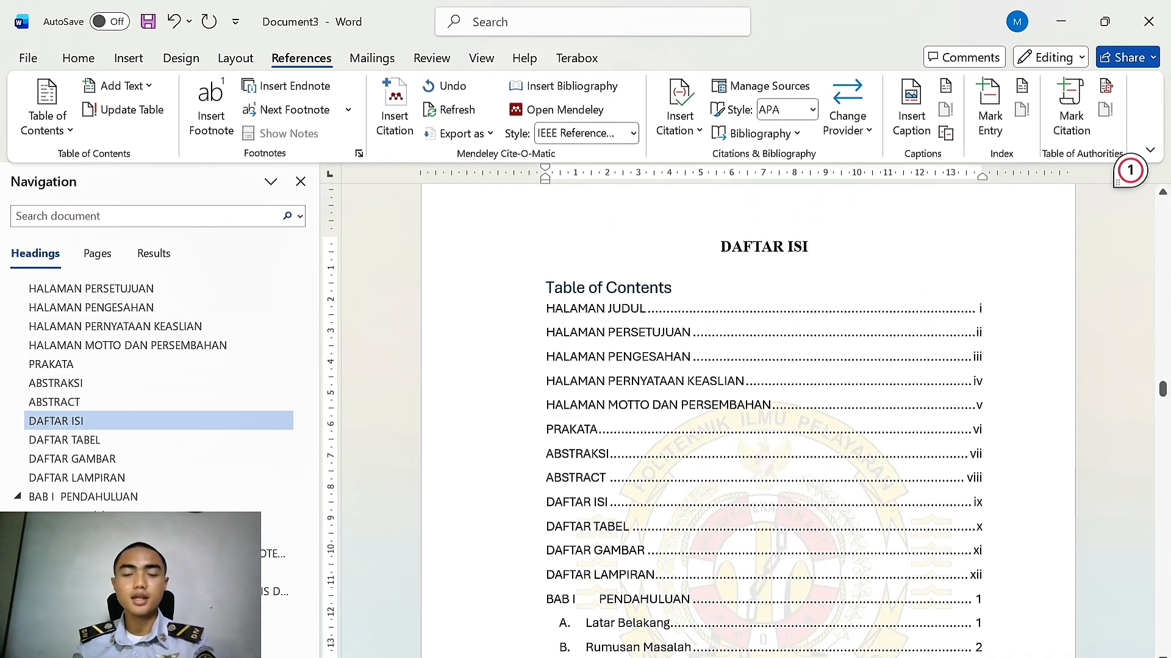
scroll(521, 249, down, 1)
key(BackSpace)
key(BackSpace)
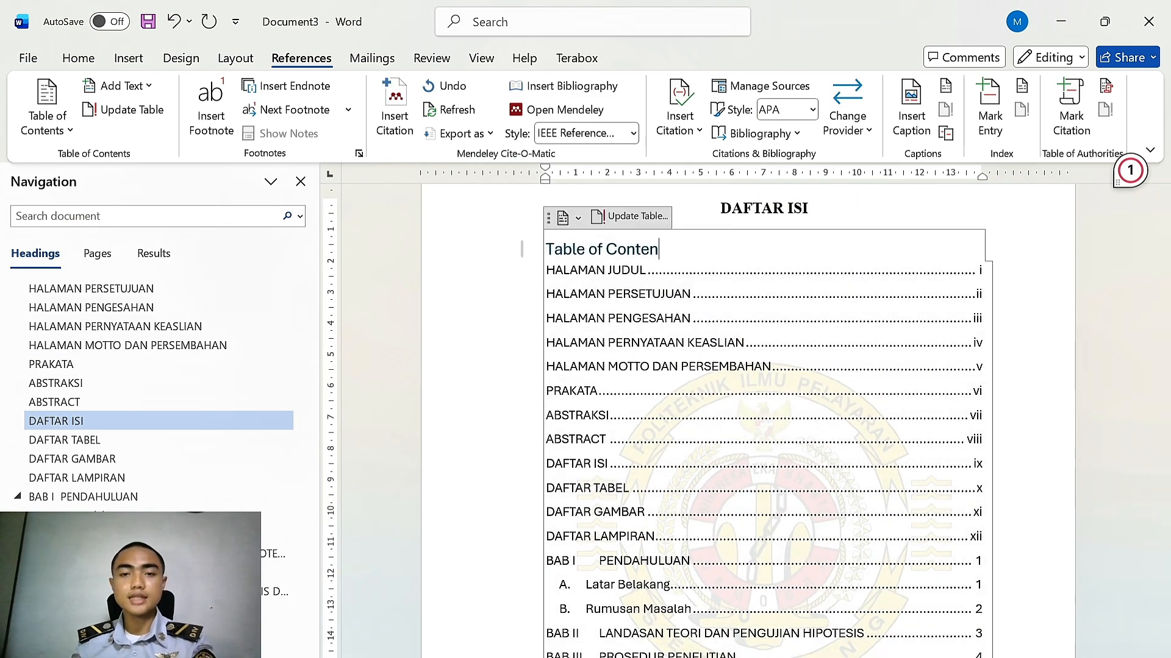
key(BackSpace)
key(BackSpace)
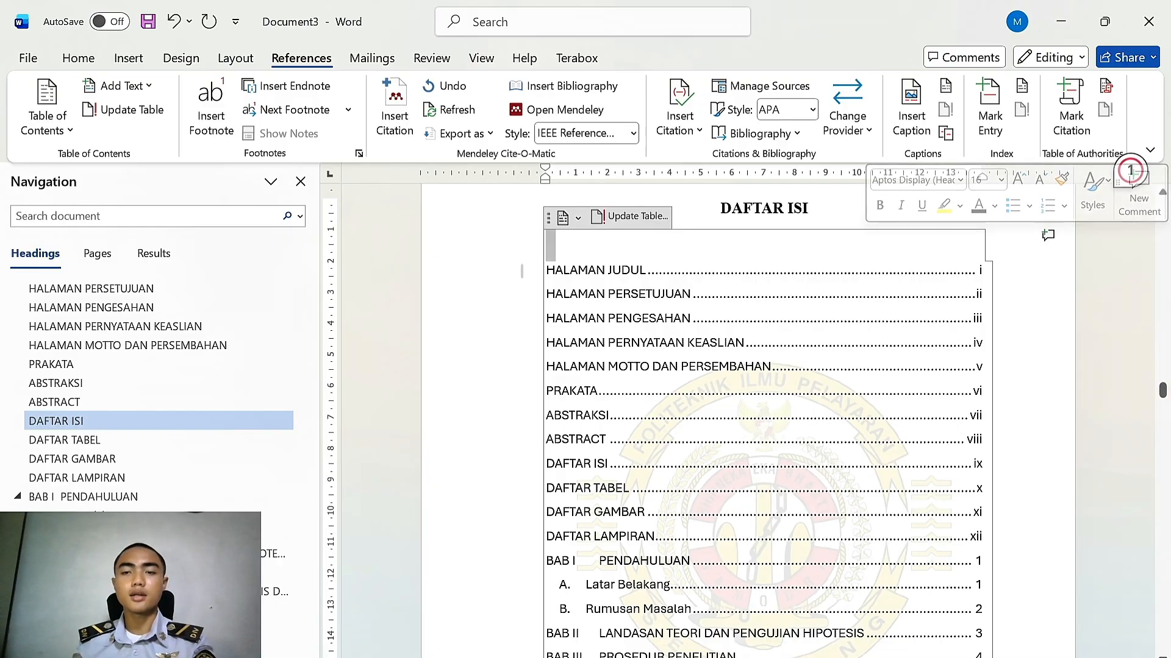
Close the navigation pane and review the table of contents entries
key(ctrl+shift+End)
click(300, 181)
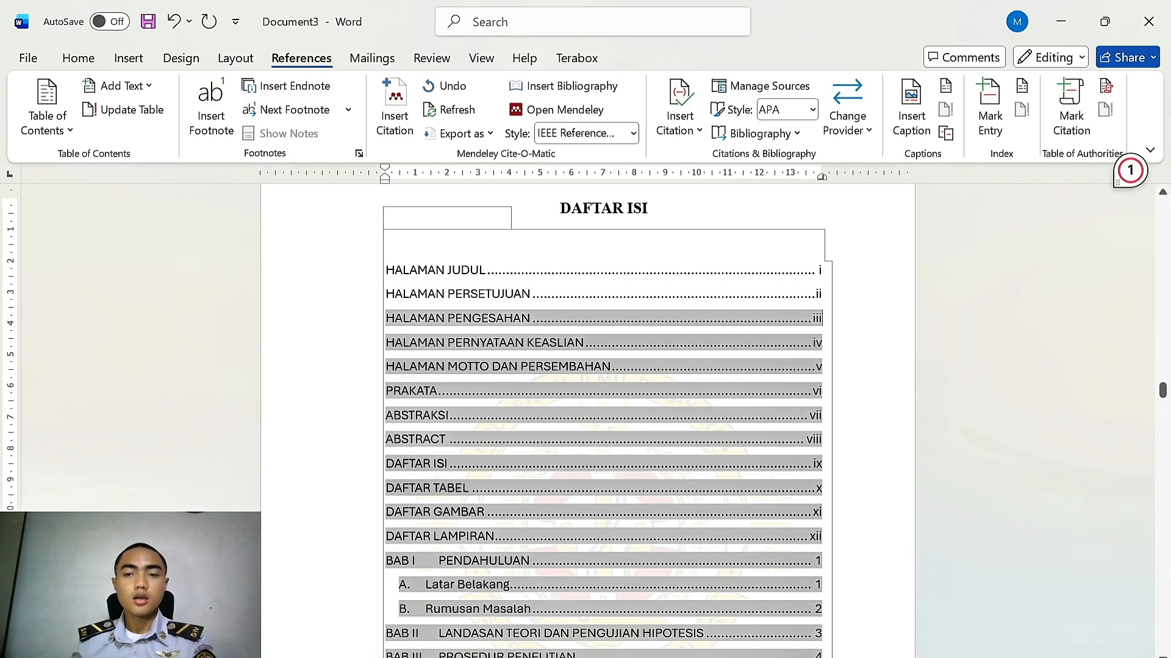
scroll(604, 420, down, 3)
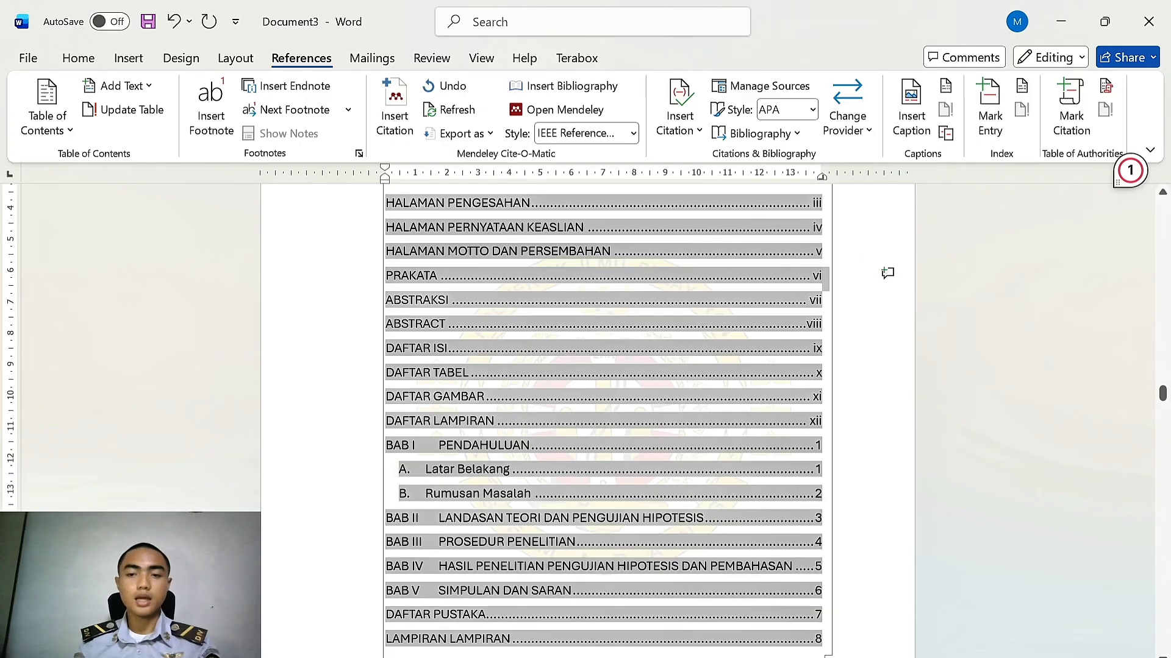
scroll(603, 421, up, 4)
click(650, 247)
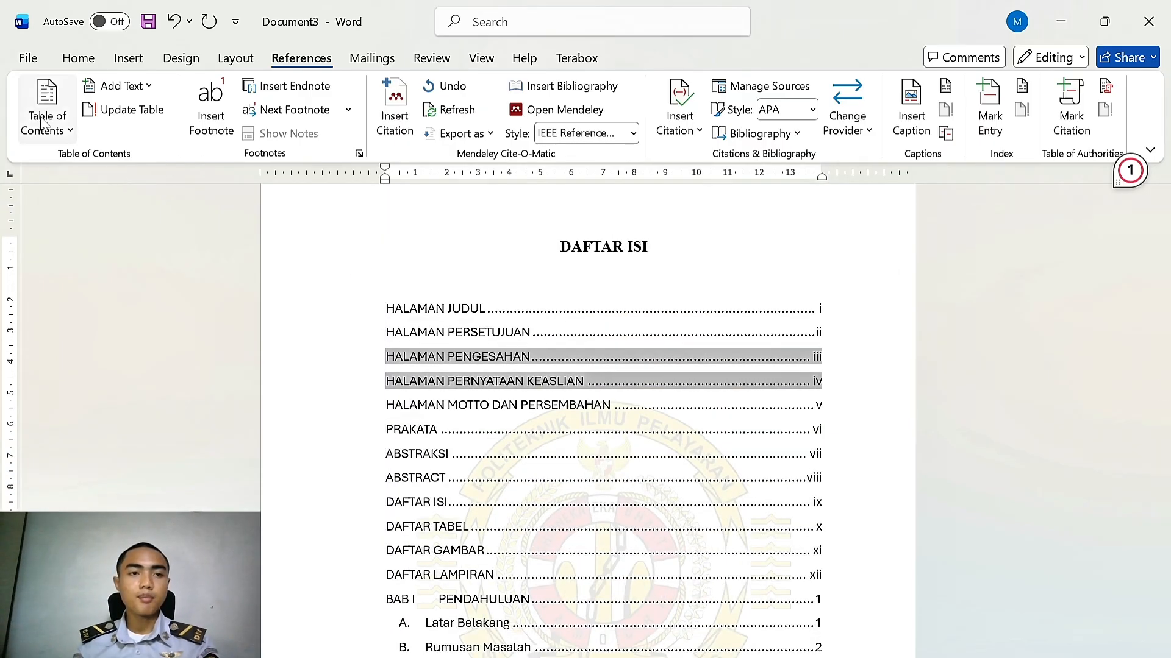
Open the custom table of contents settings and the style editor for the TOC 1 level
click(65, 135)
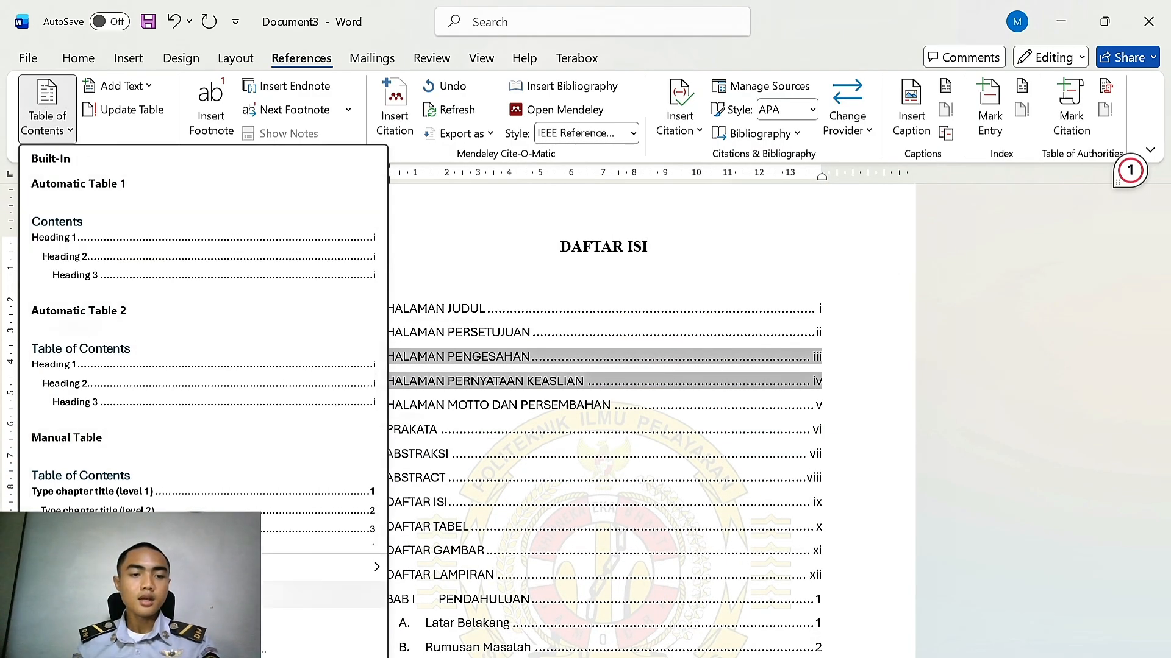
click(122, 594)
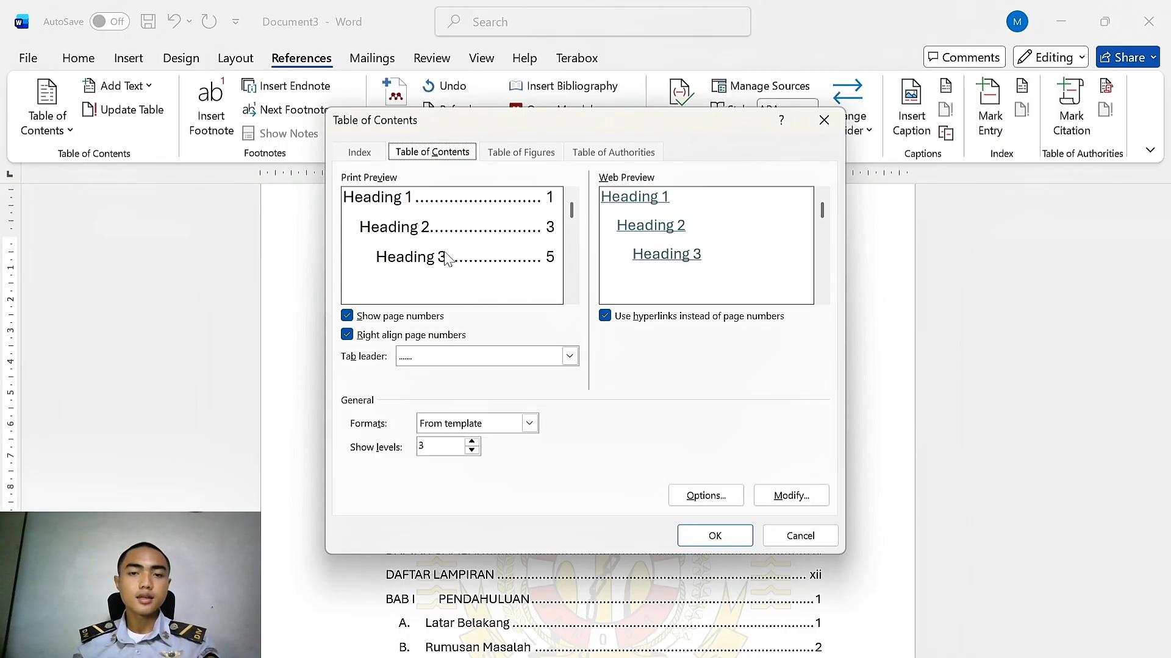
click(793, 494)
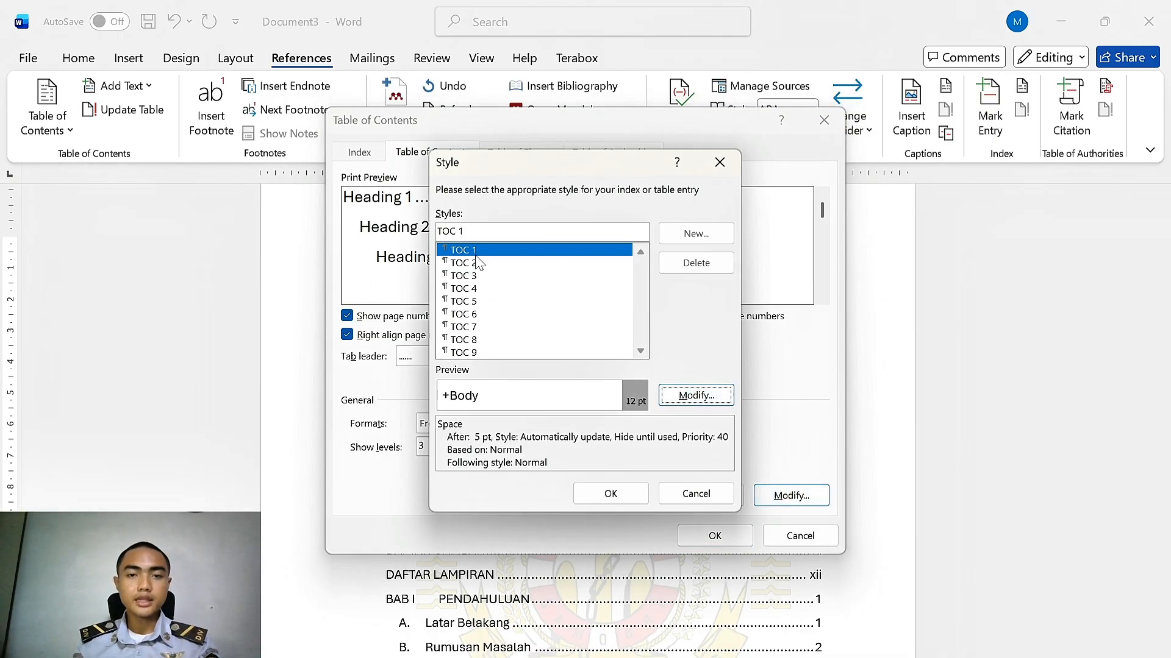
click(687, 397)
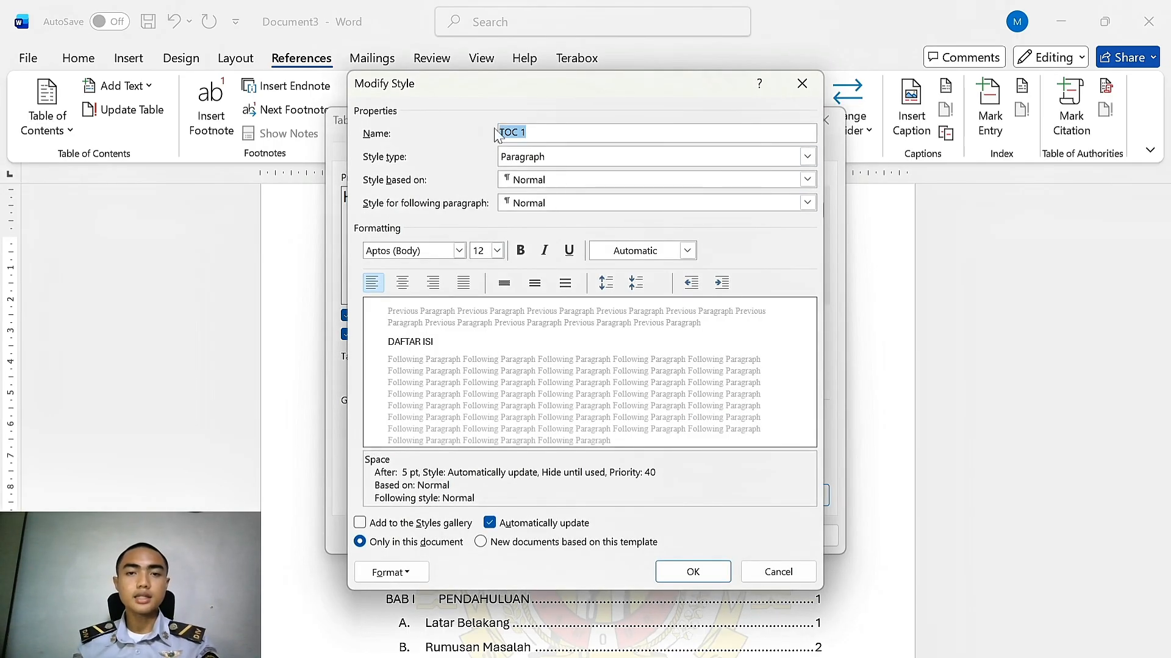
Try to restyle TOC 1 as Times New Roman 12 pt bold with 1.5 spacing and rename it Heading 1
click(459, 250)
click(448, 321)
click(498, 251)
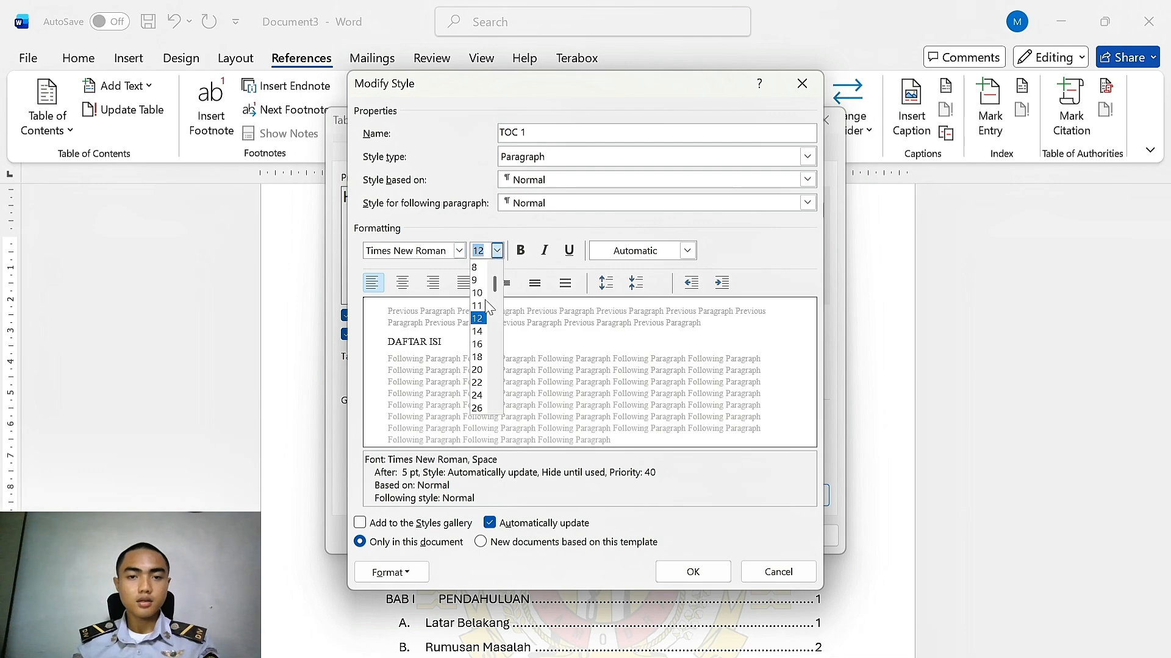
click(479, 321)
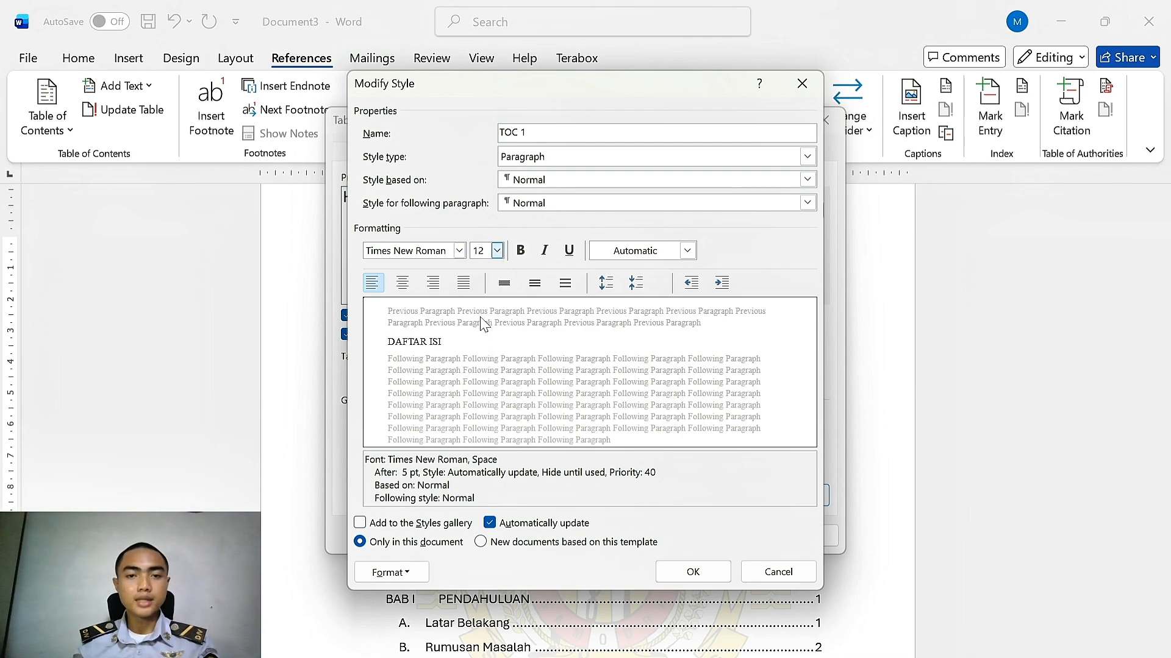
click(523, 253)
click(638, 256)
click(638, 274)
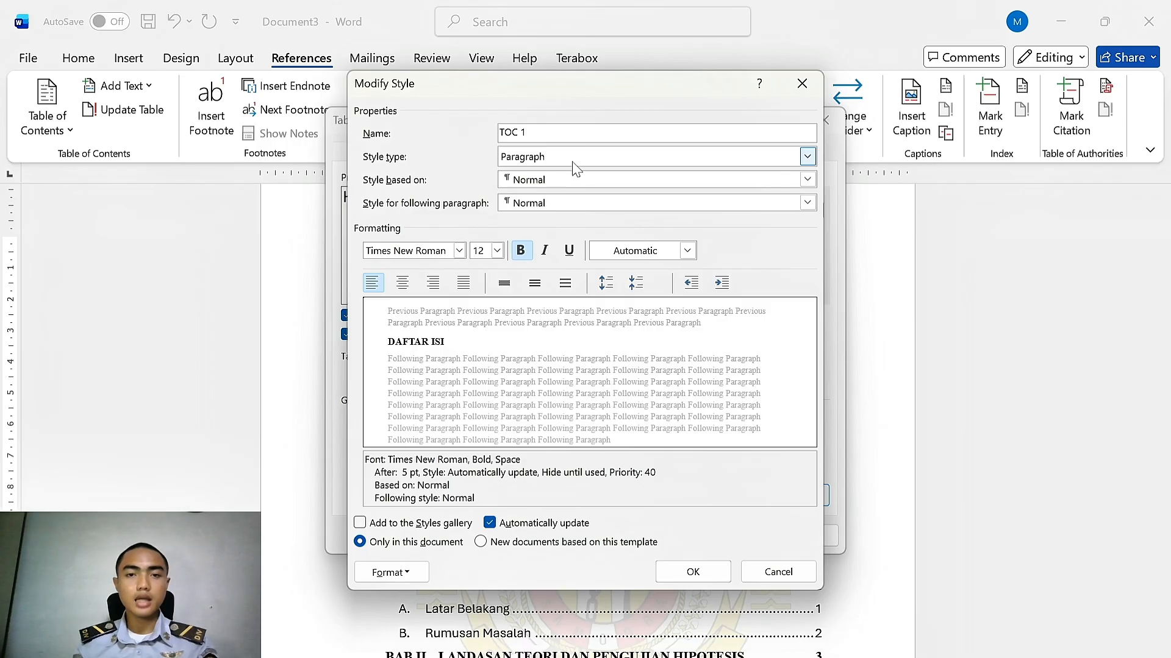
key(BackSpace)
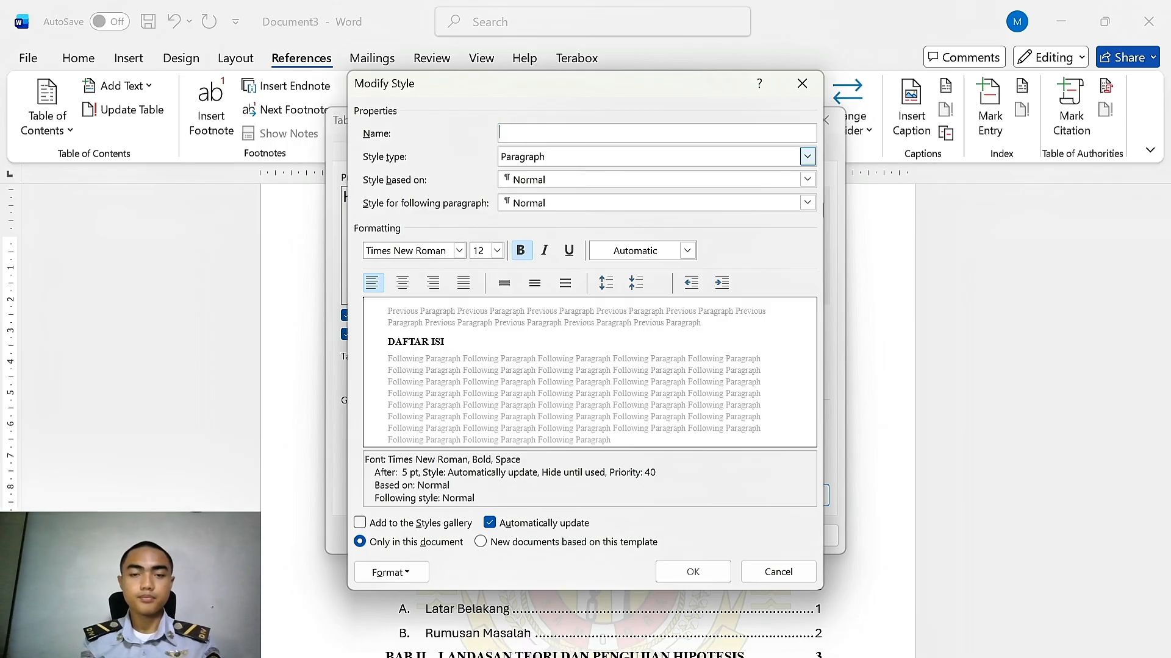
text(He)
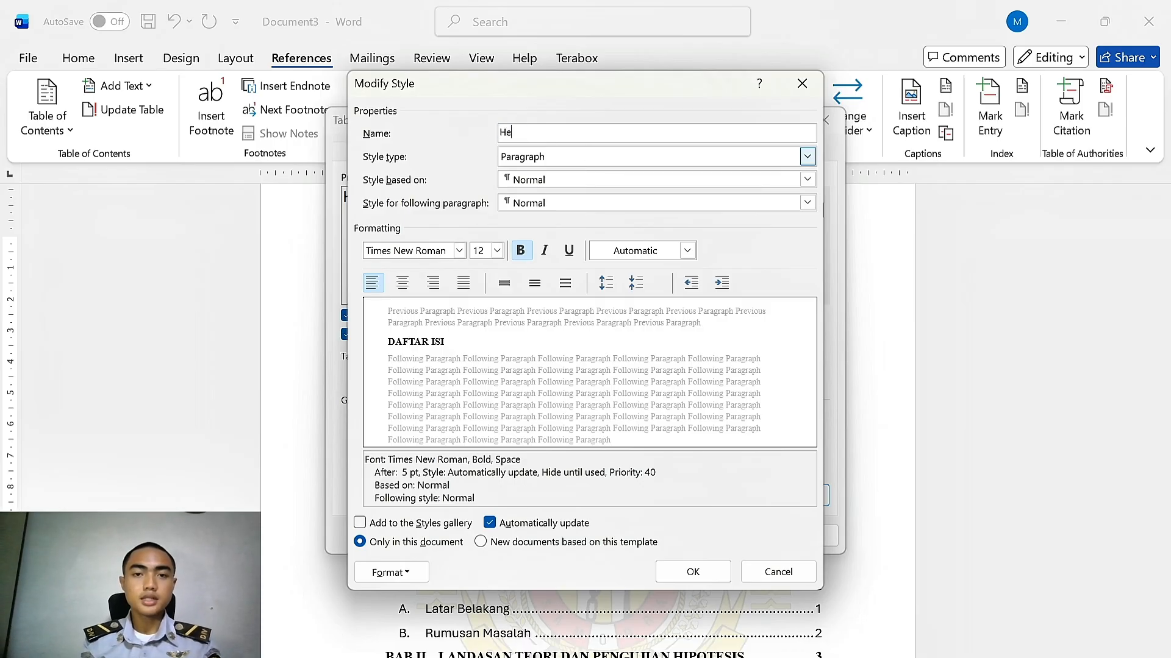
text(ading 1)
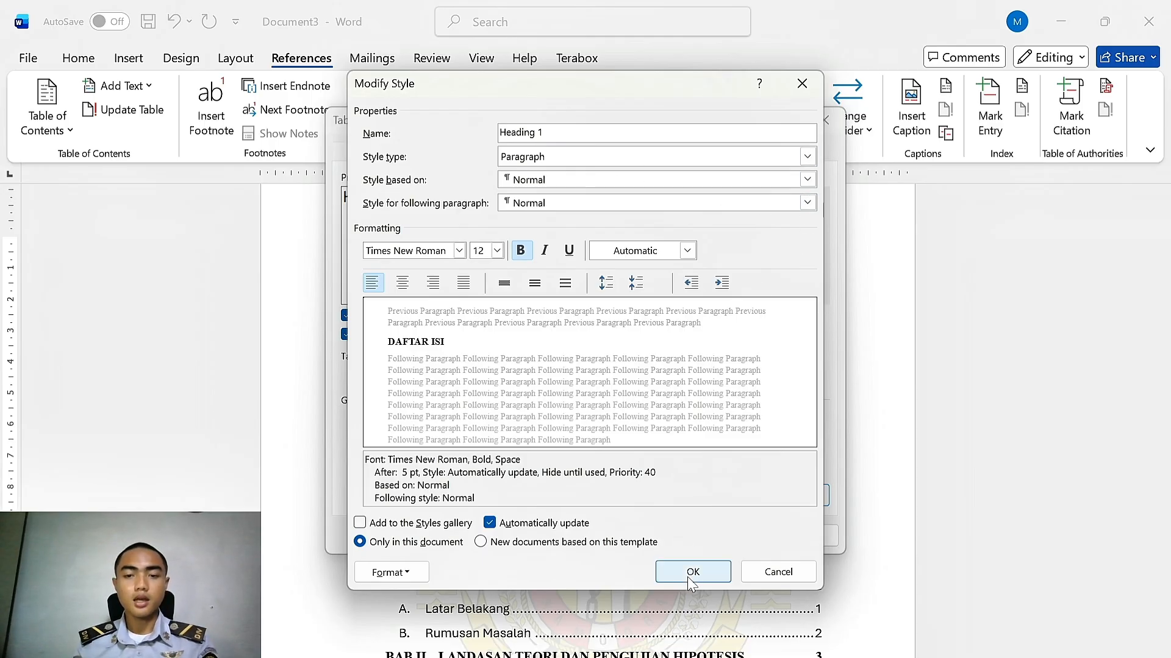
click(528, 288)
click(697, 376)
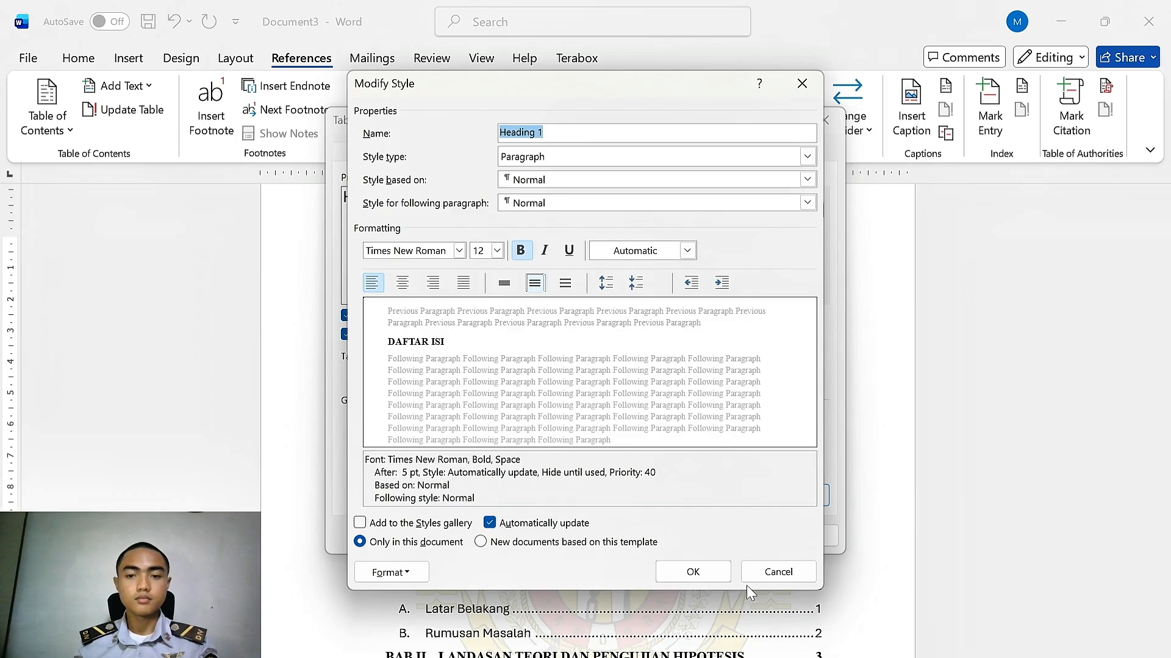
click(716, 578)
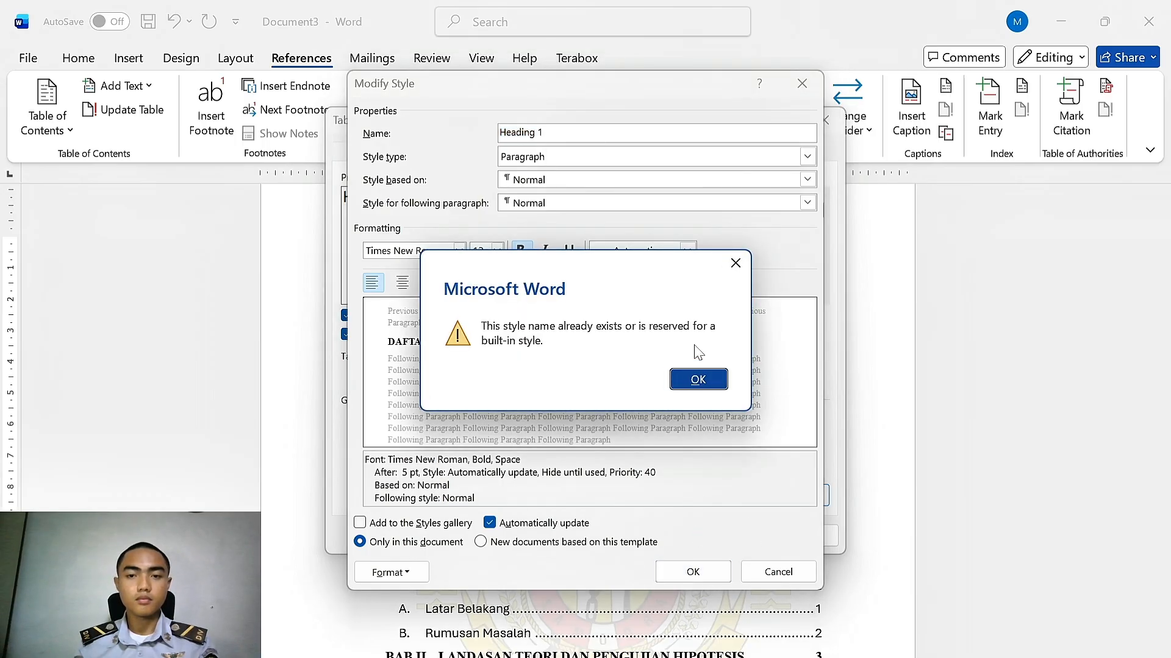
click(693, 387)
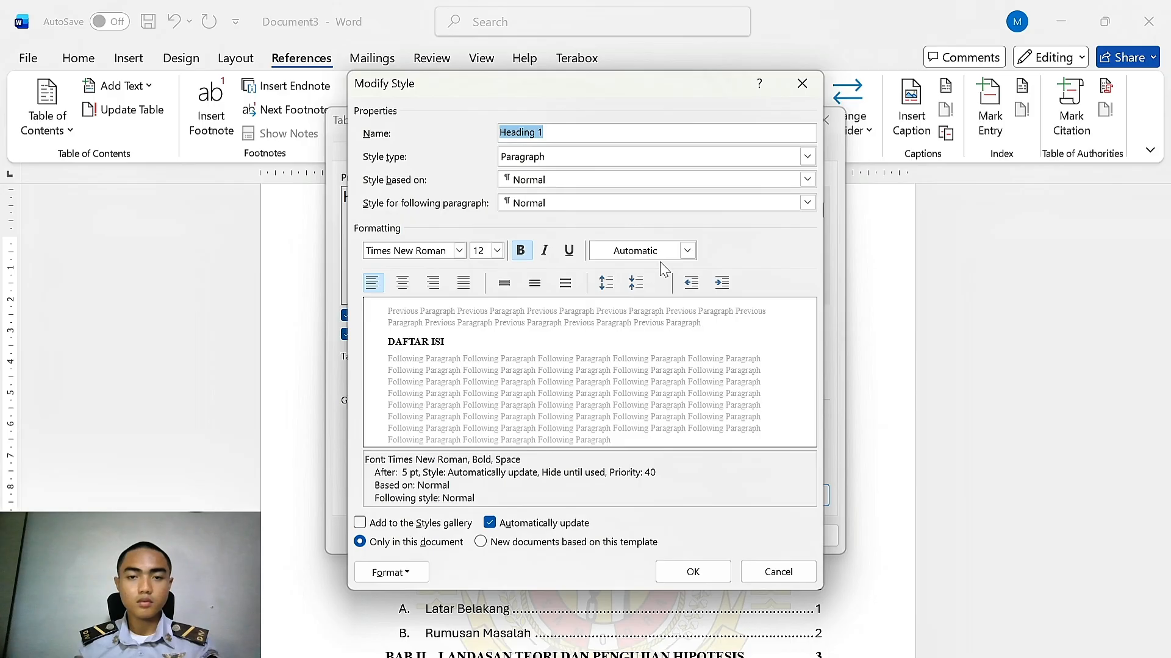
key(BackSpace)
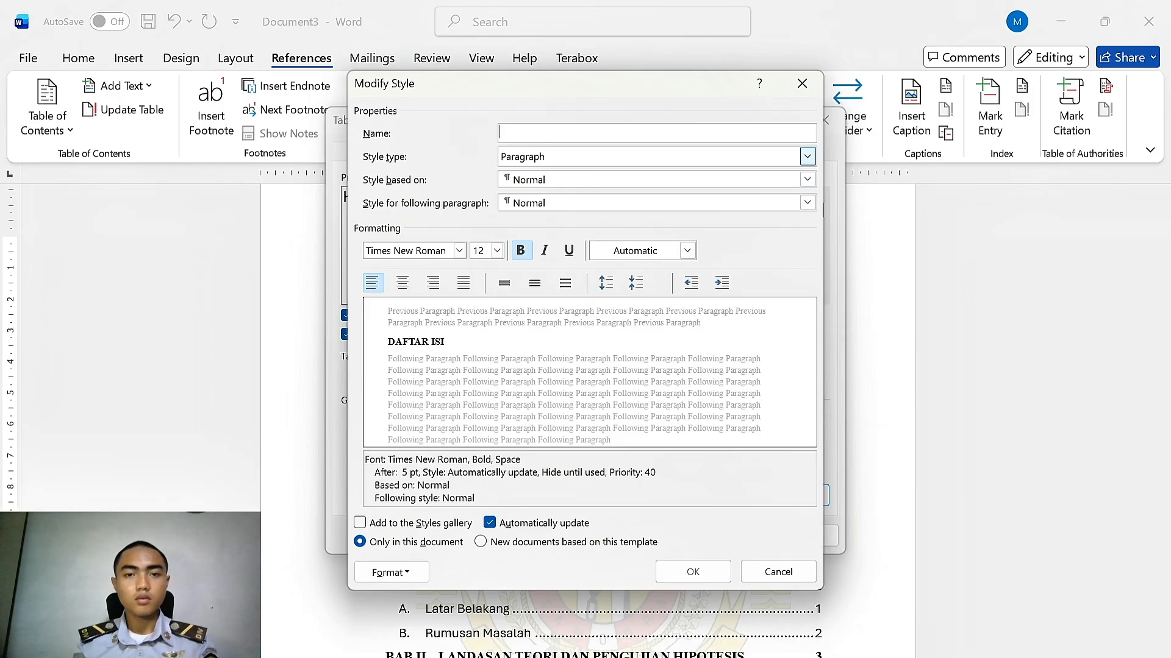
click(802, 83)
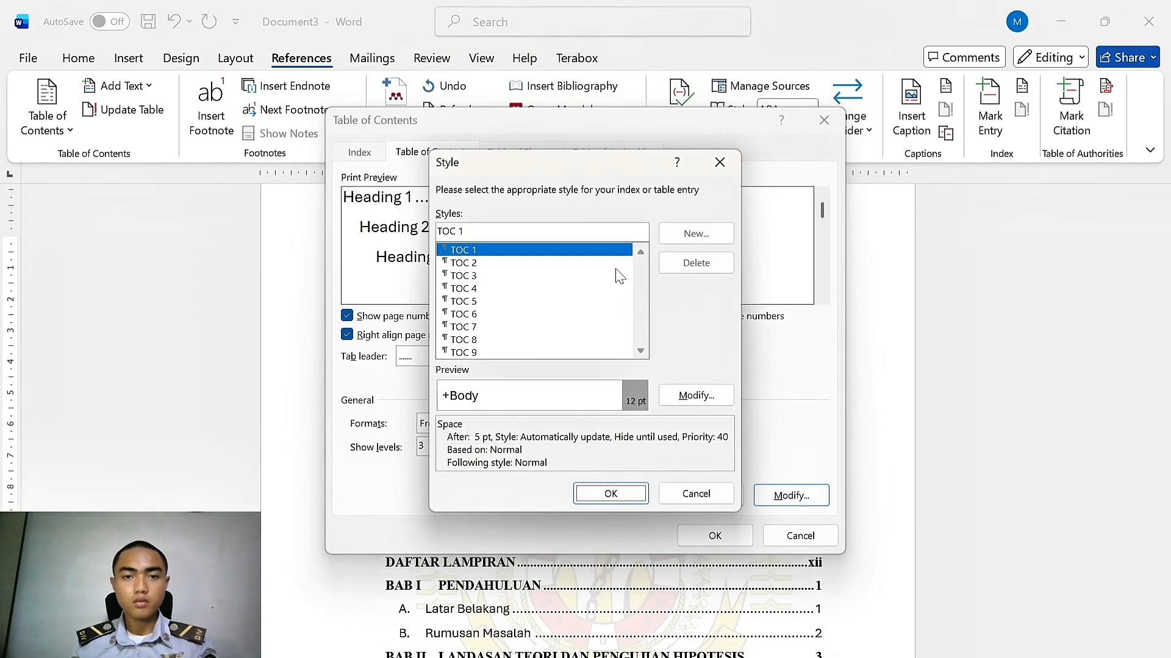
Modify the TOC 1 style to 1.5 line spacing, Times New Roman, bold, automatic colour, and replace the table of contents
click(696, 395)
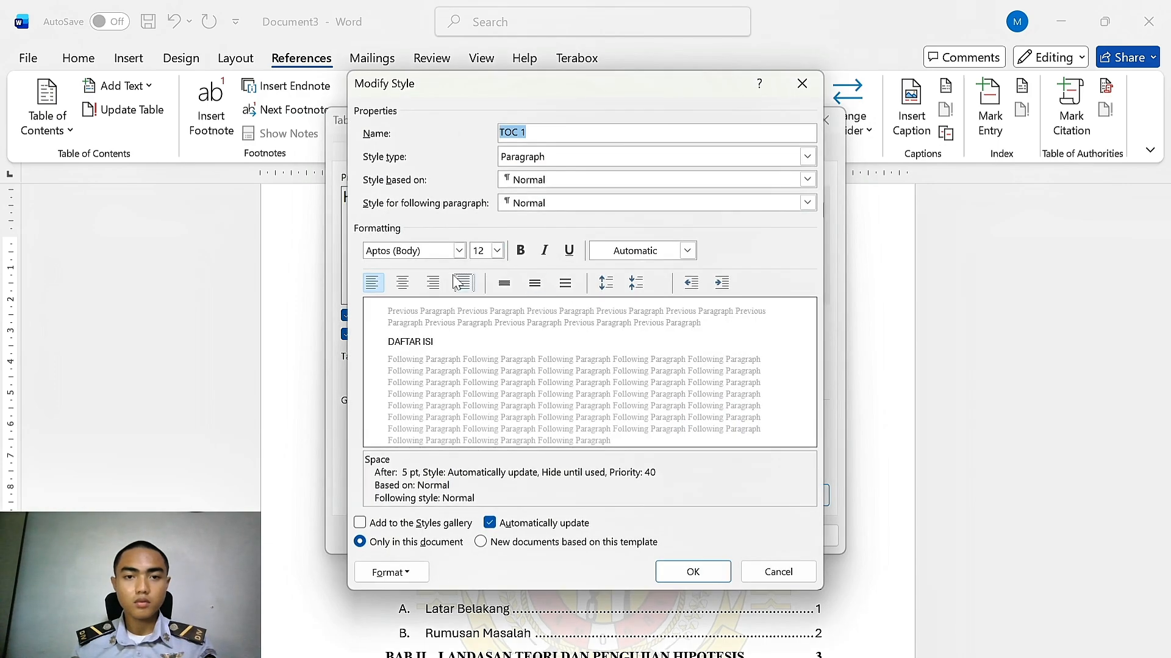
click(535, 282)
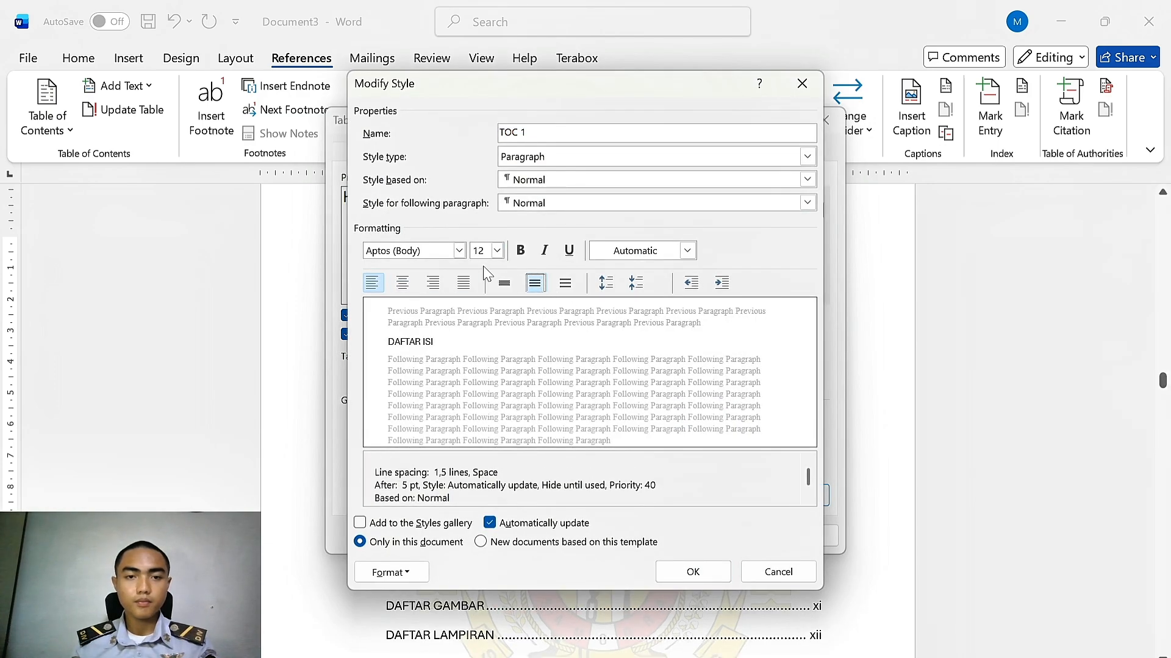
click(459, 250)
click(419, 314)
click(520, 250)
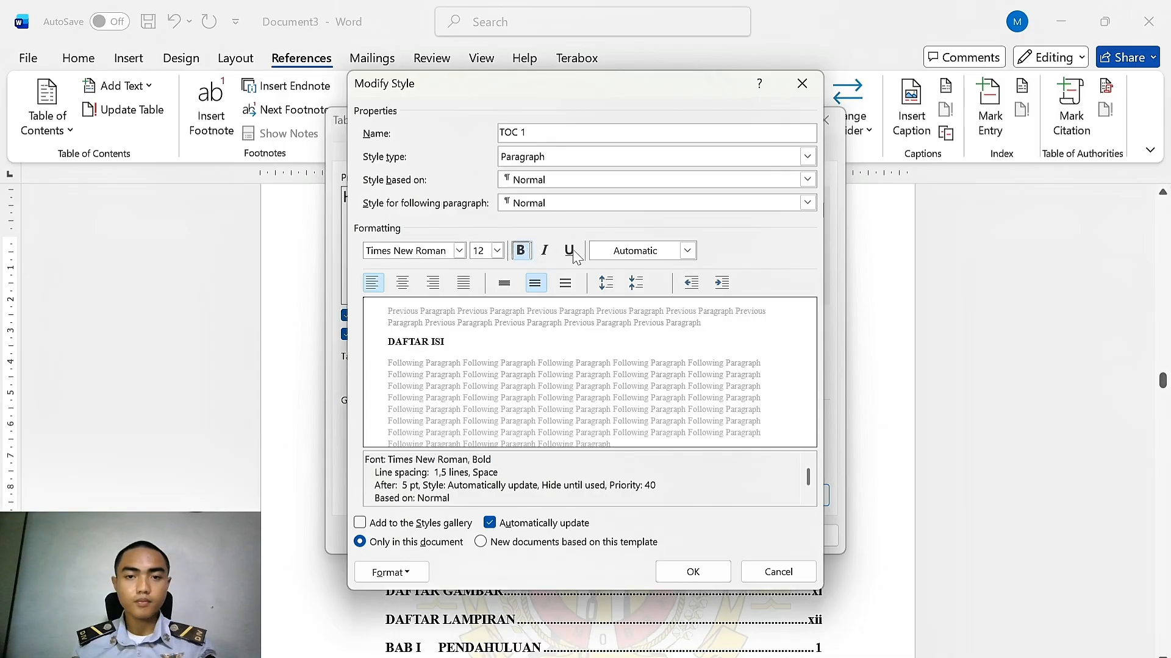
click(687, 251)
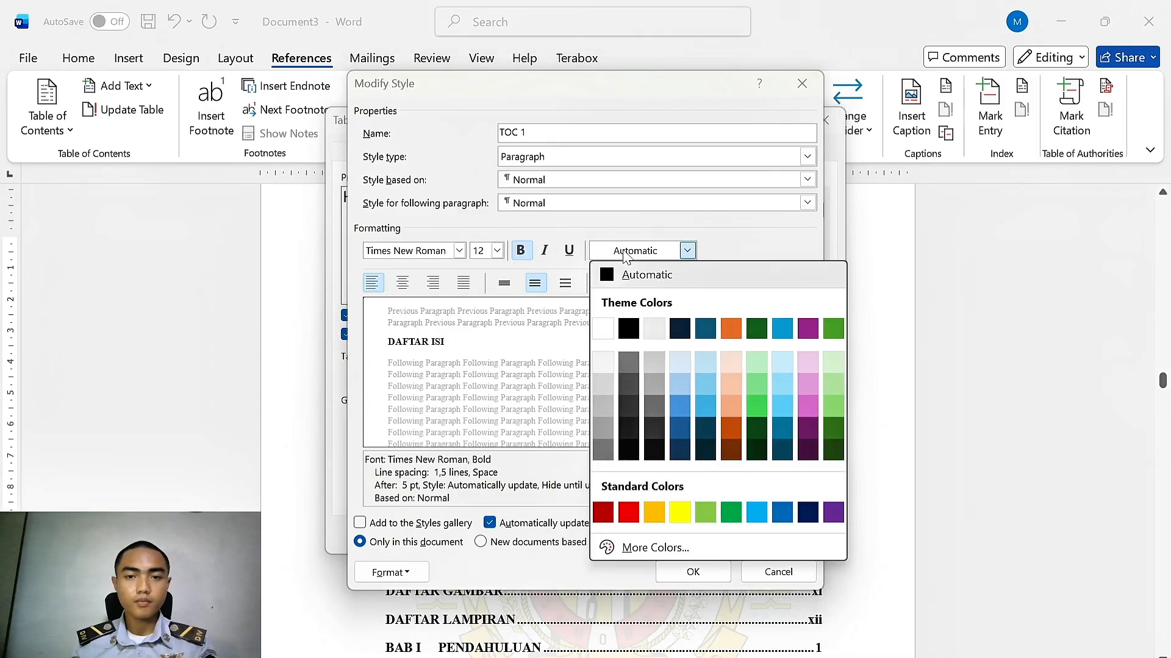
click(695, 275)
click(686, 576)
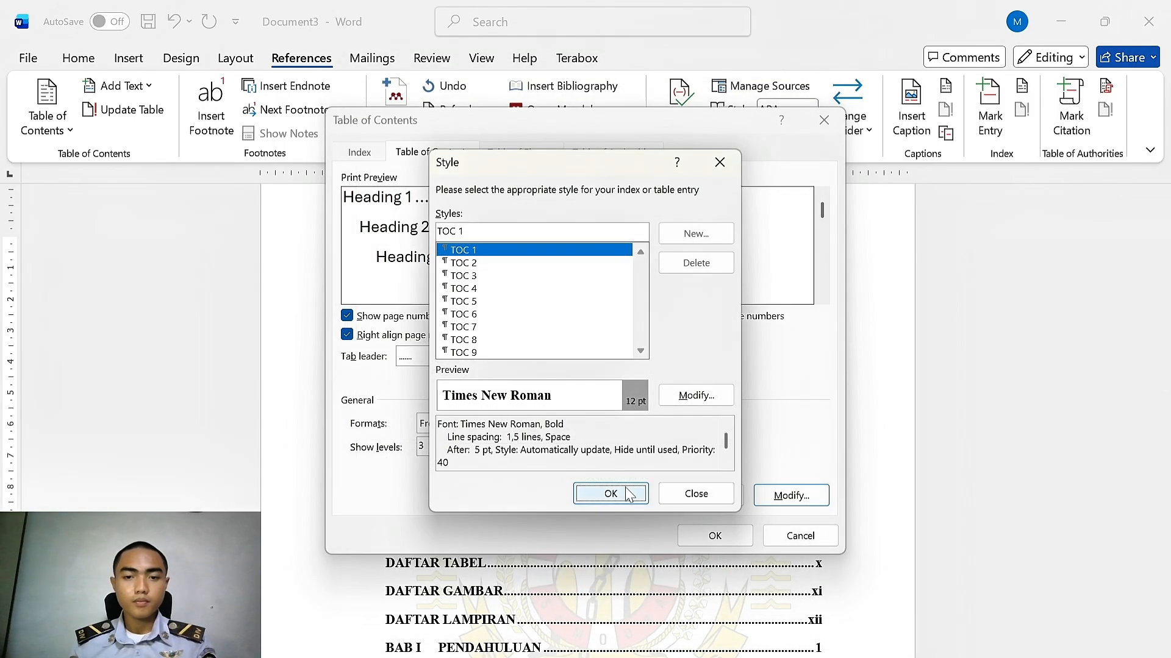
click(624, 493)
click(713, 537)
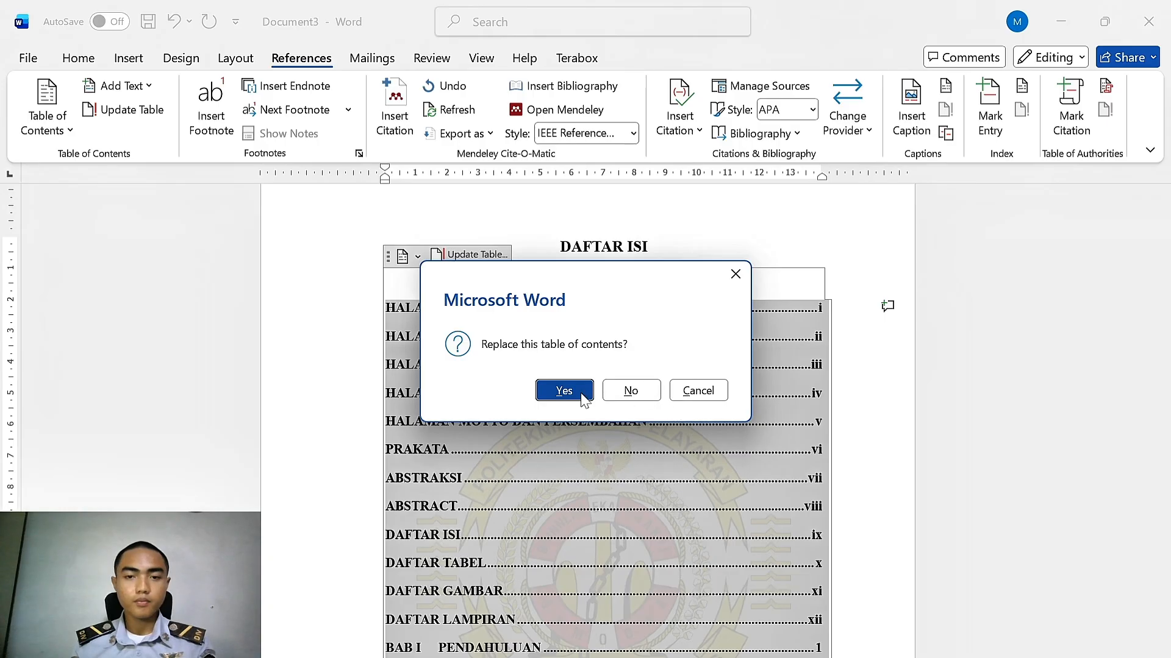
click(564, 391)
Insert a table of figures under the DAFTAR TABEL heading using the caption label Tabel
scroll(716, 403, up, 3)
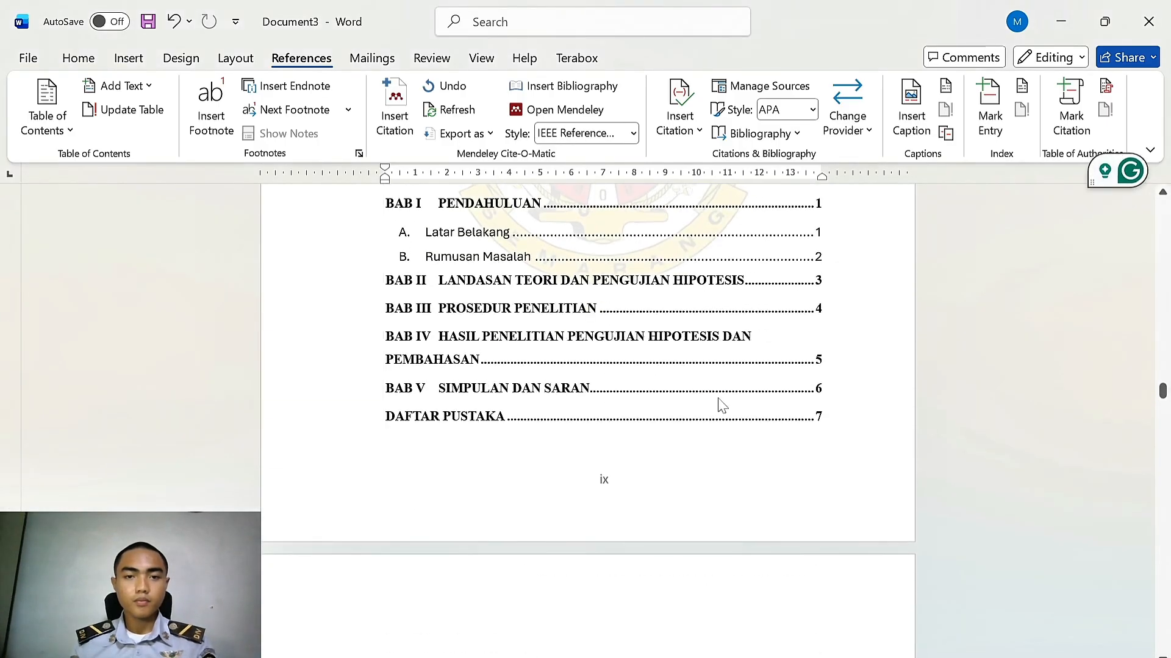
key(ctrl+z)
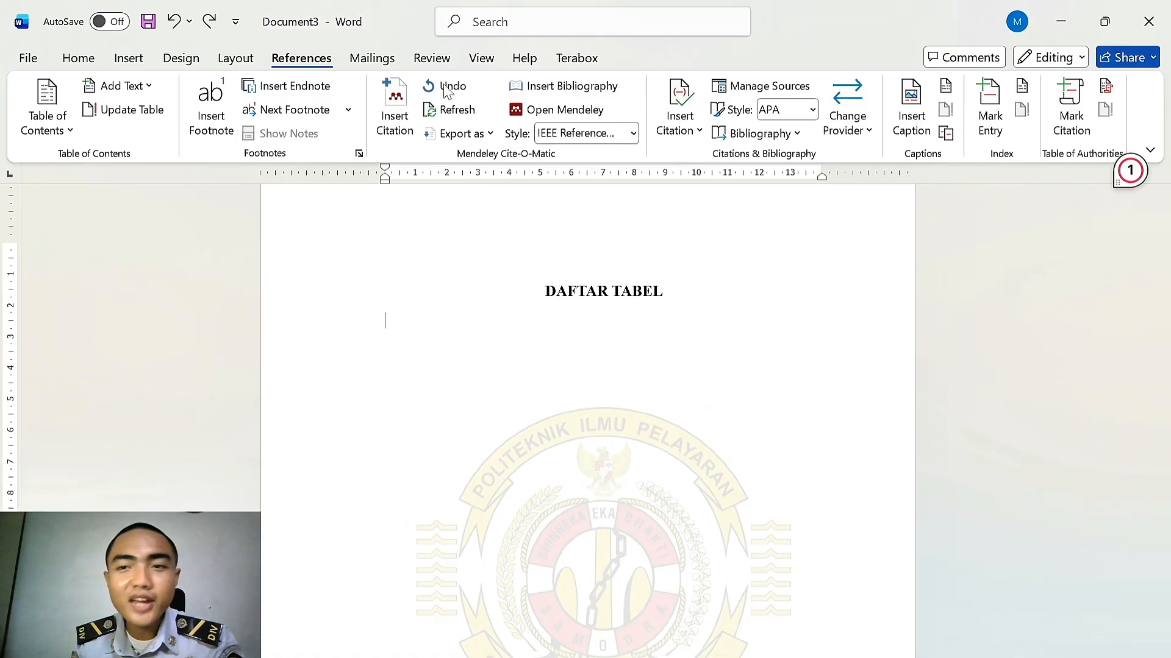
click(946, 88)
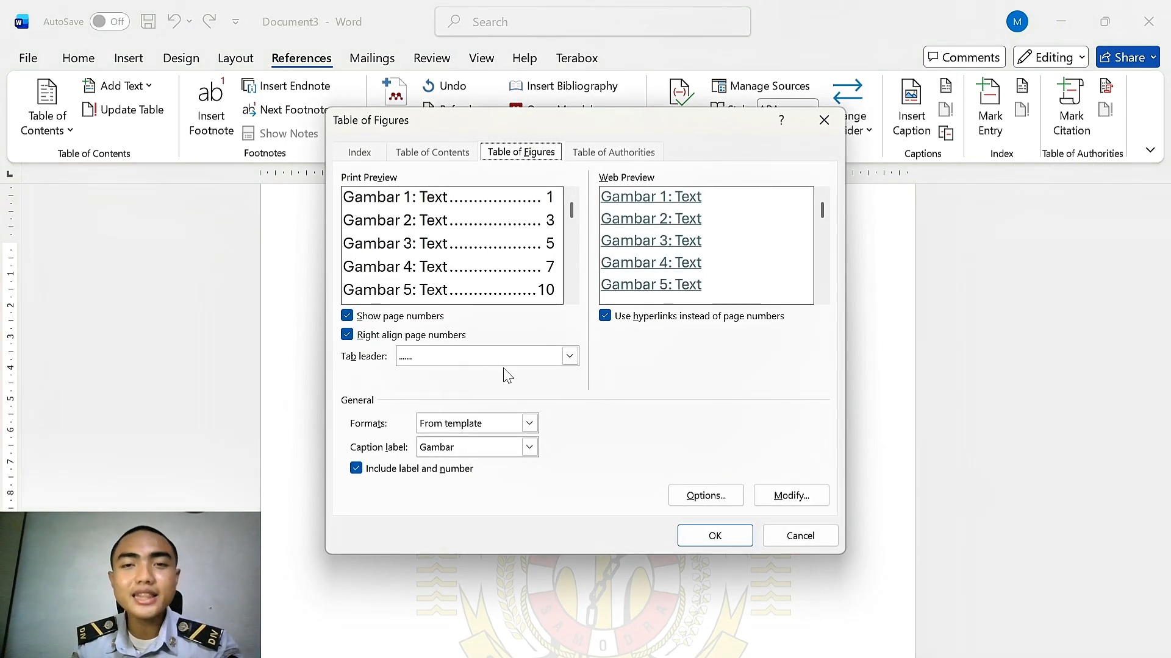
click(473, 447)
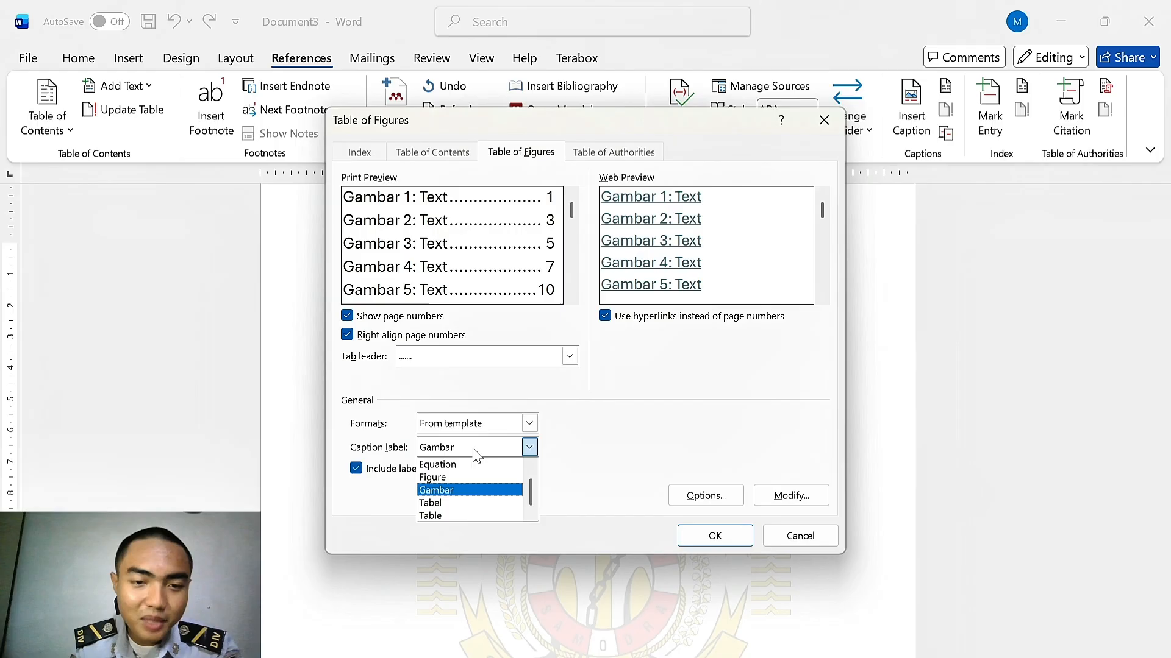
click(474, 504)
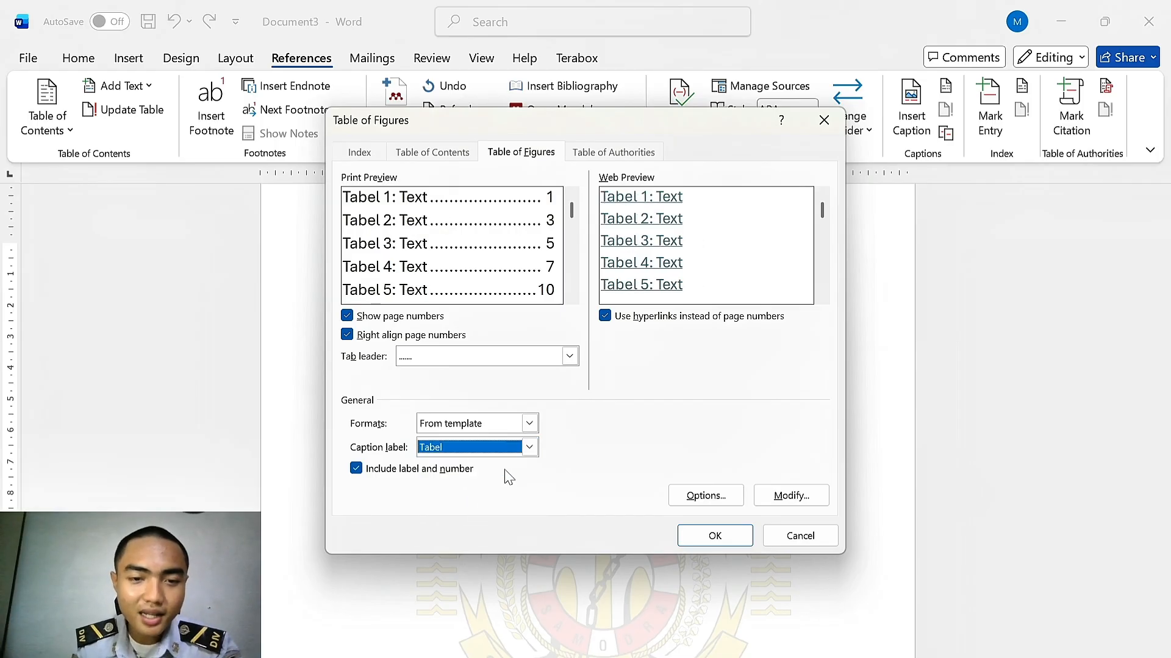
click(720, 537)
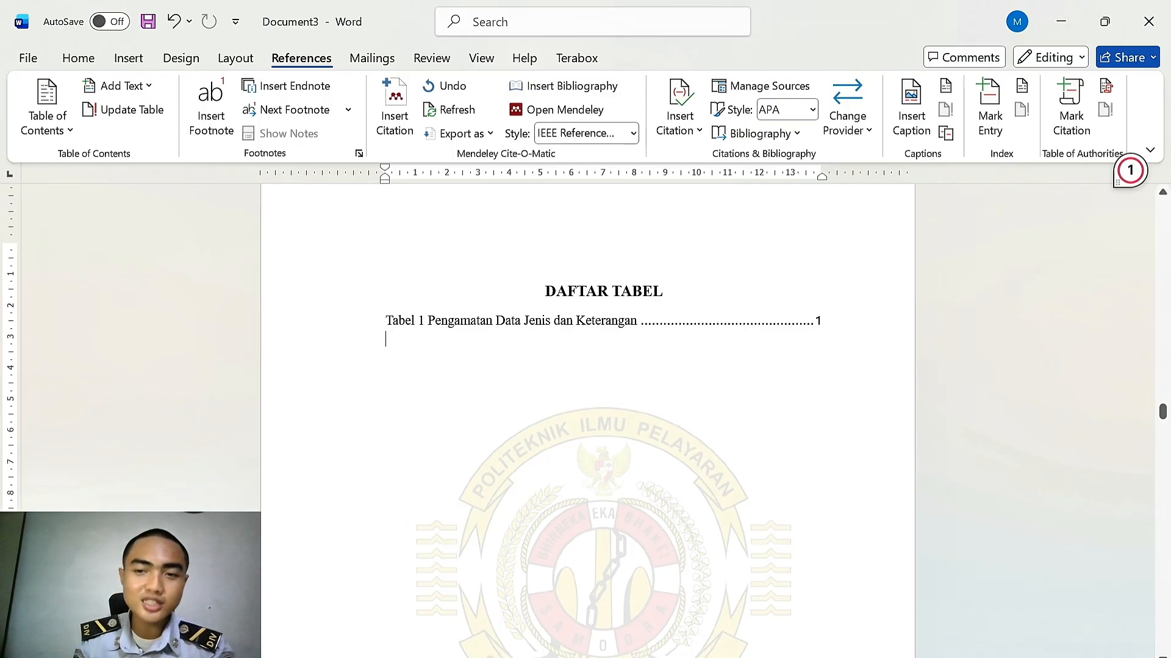
Insert a table of figures on a new line under the DAFTAR GAMBAR heading using the caption label Gambar
scroll(826, 334, down, 15)
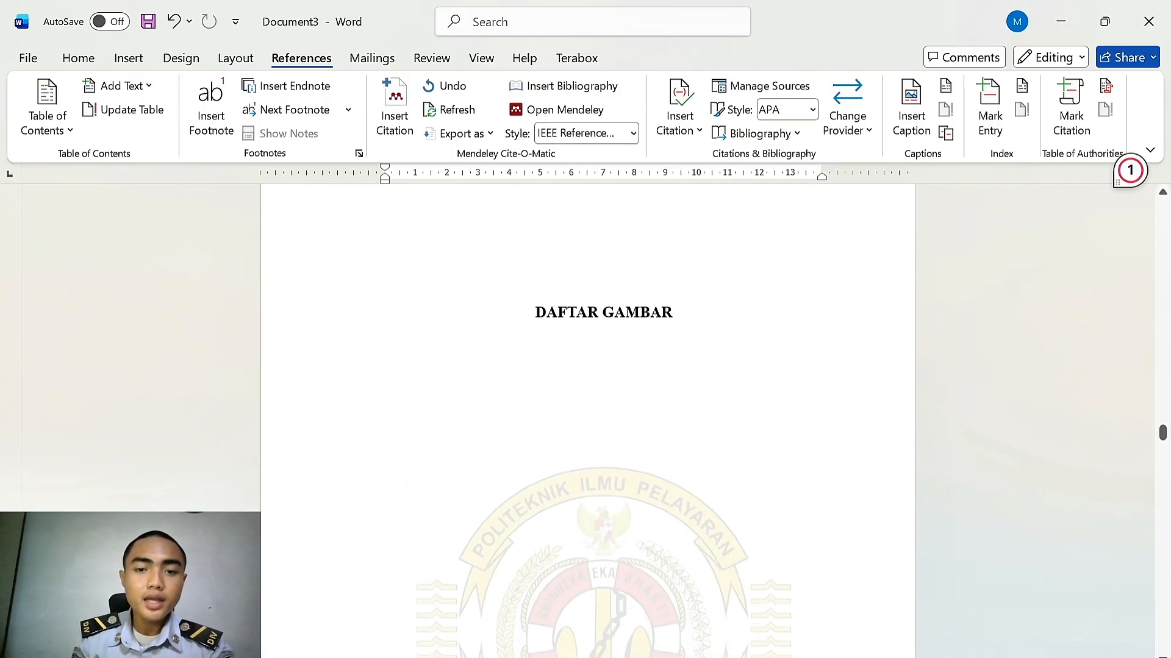
click(705, 295)
key(Return)
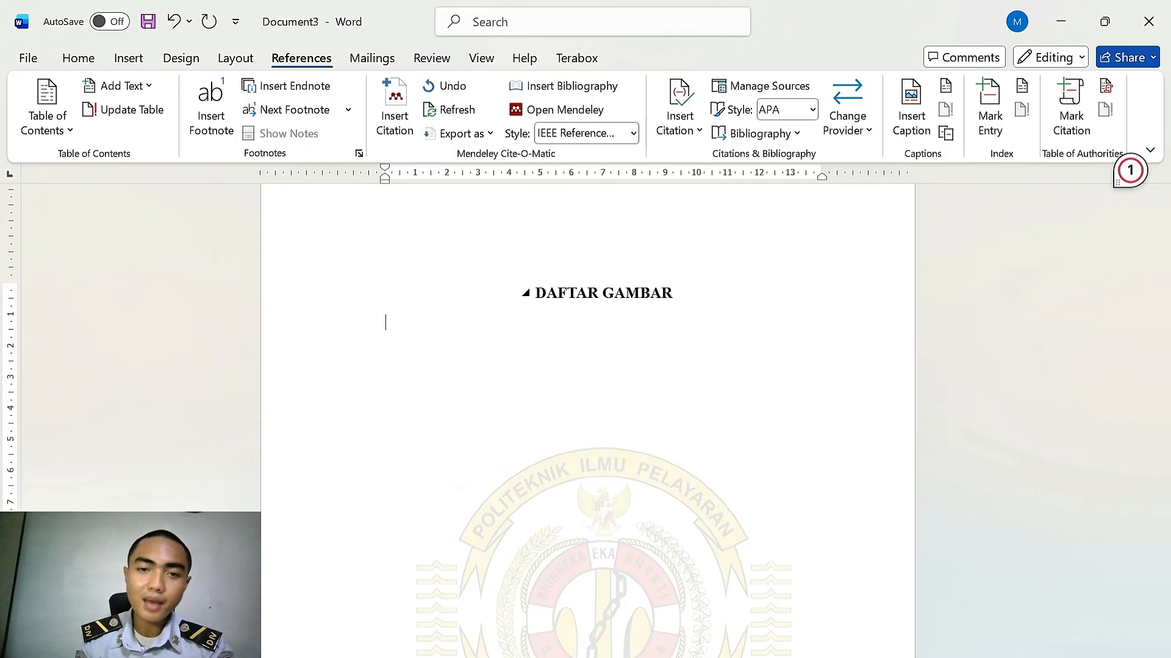
click(945, 88)
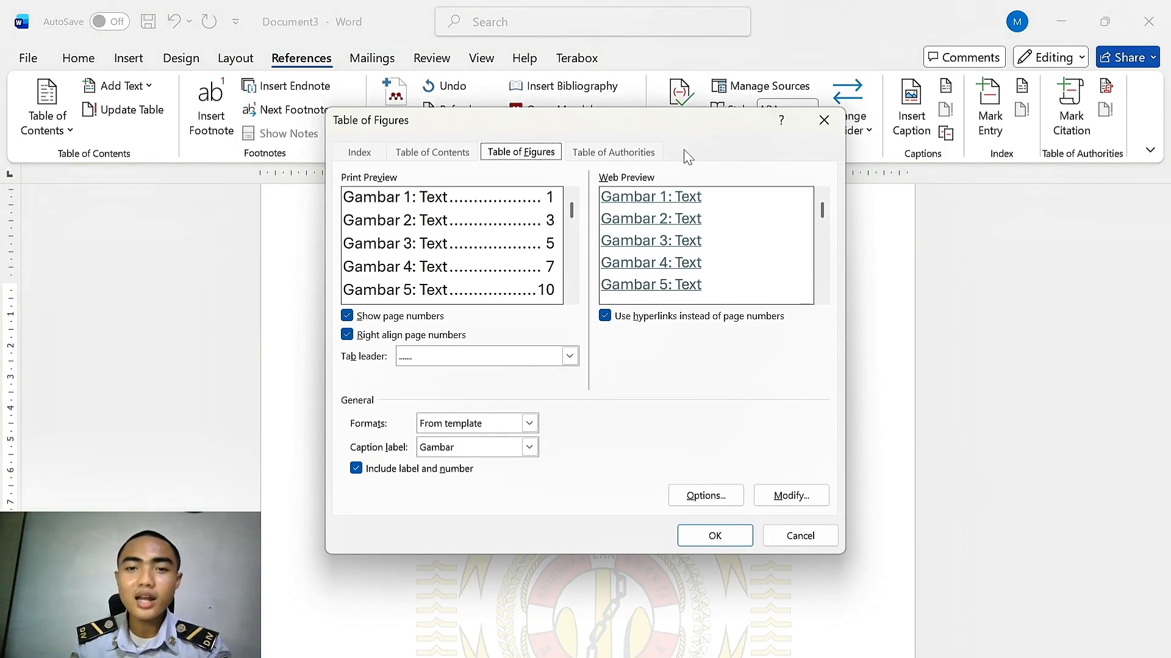
click(465, 448)
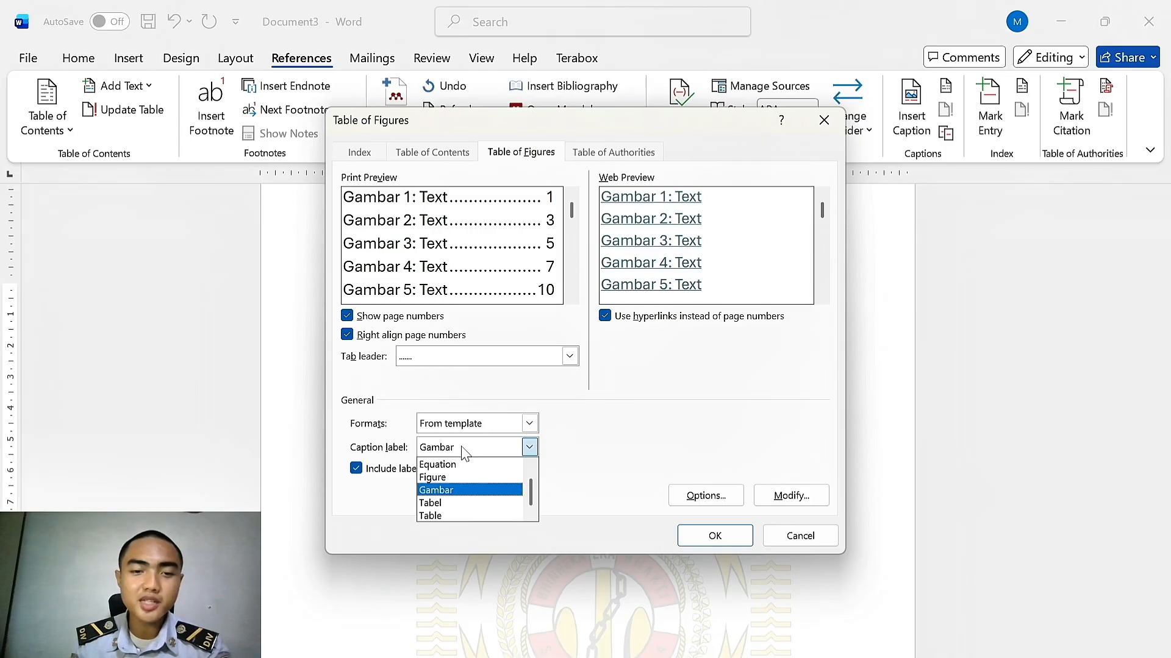
click(449, 491)
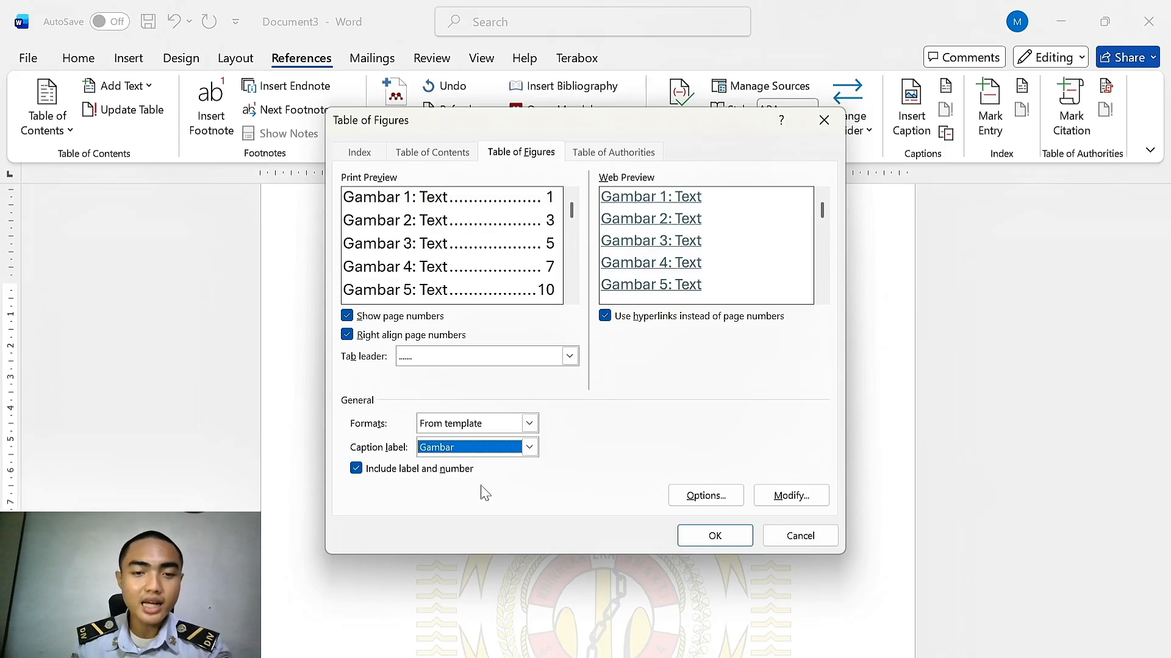
click(710, 538)
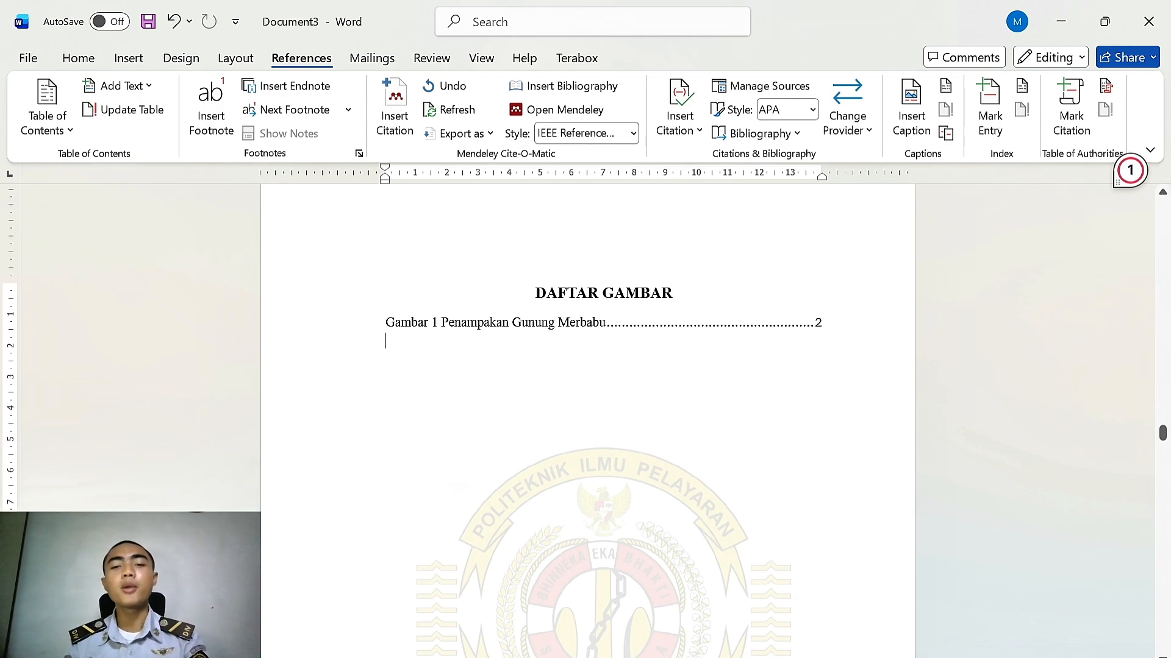
scroll(524, 401, down, 3)
scroll(526, 400, up, 10)
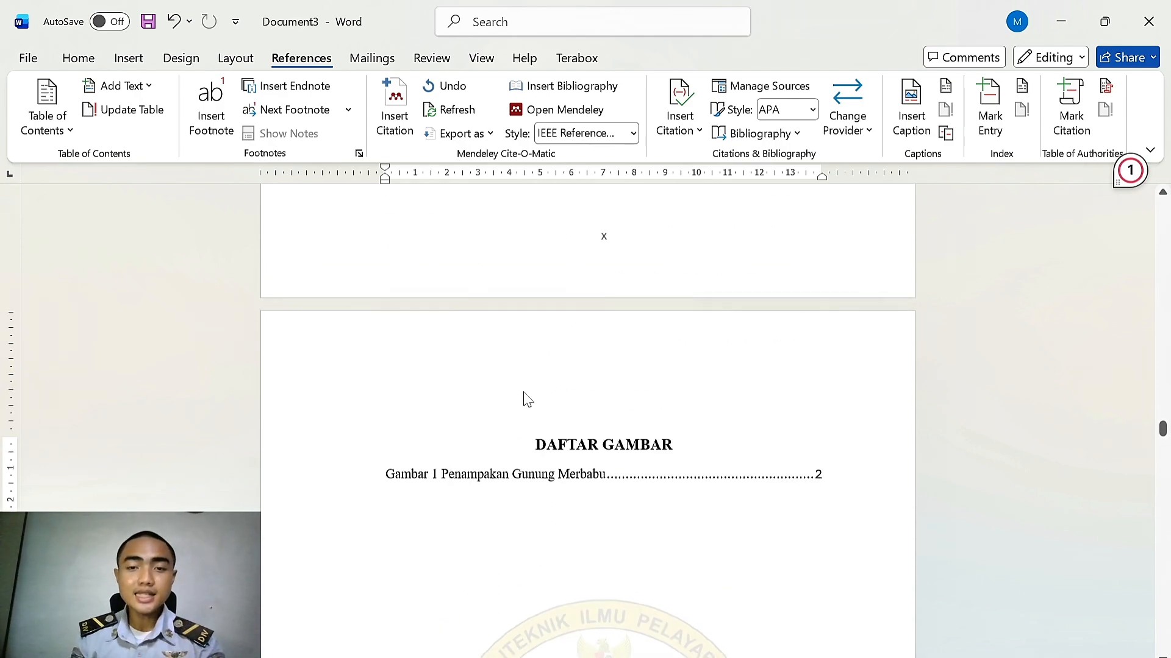
scroll(528, 400, up, 10)
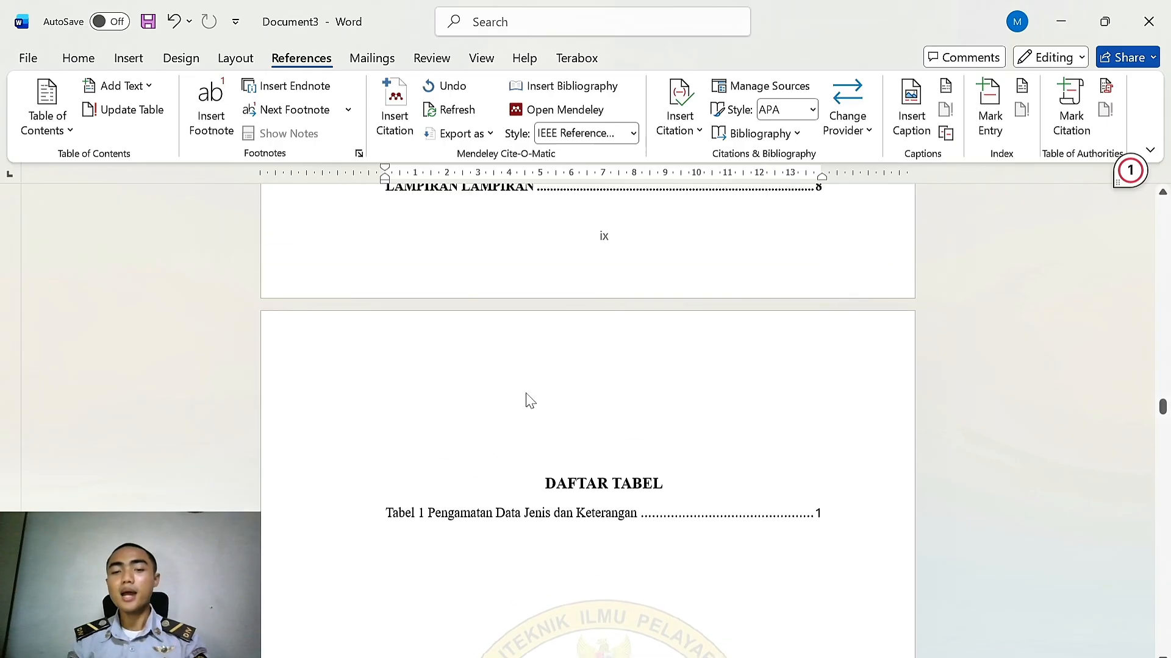
Hide the HALAMAN JUDUL heading on the title page by changing its font colour
scroll(528, 400, up, 12)
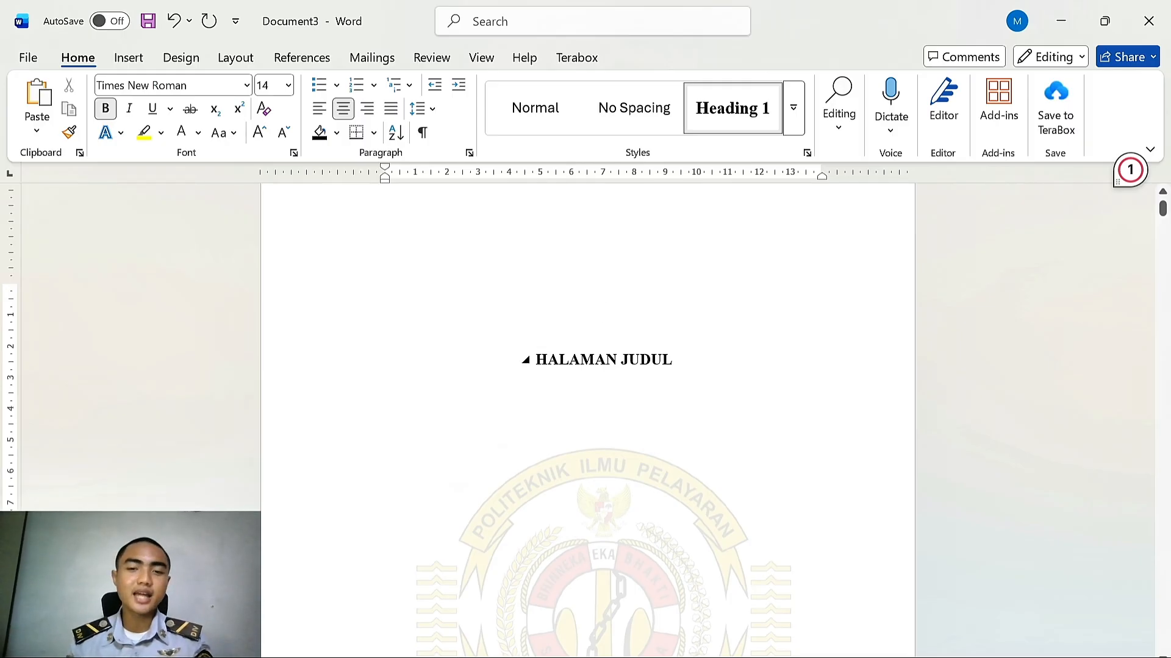
drag(676, 360, 514, 360)
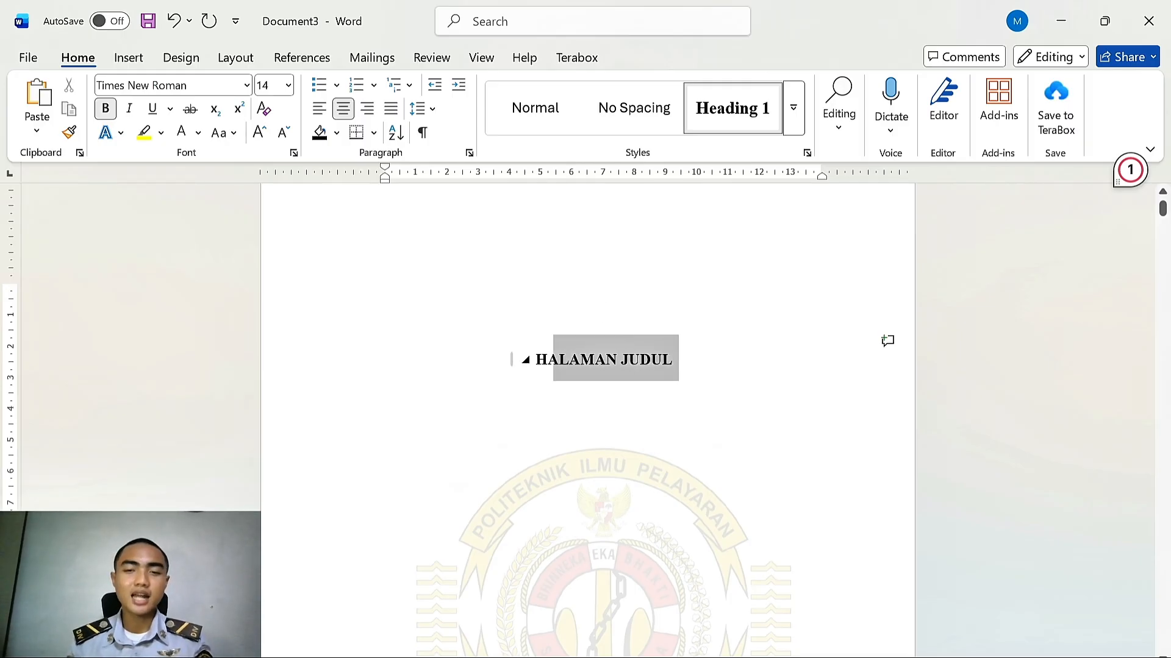
click(182, 132)
click(645, 313)
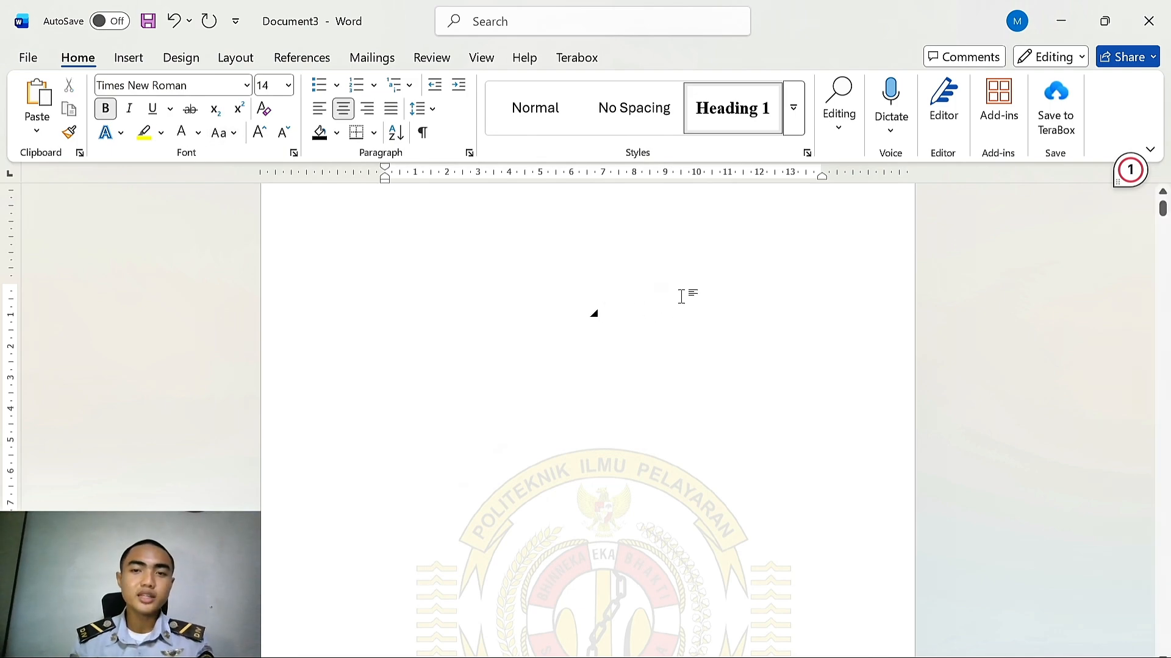
Add a centred Normal-style line on the title page reading "Pengaruh pembuatan skripsi yang dilakukan di kampus"
click(540, 116)
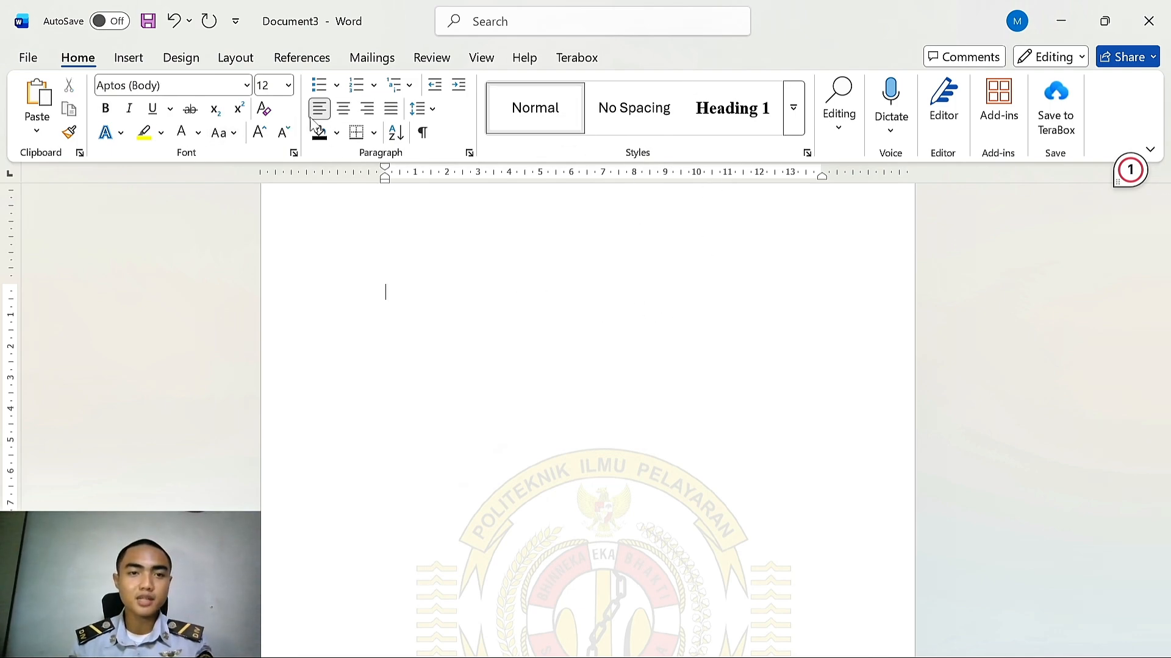
click(344, 109)
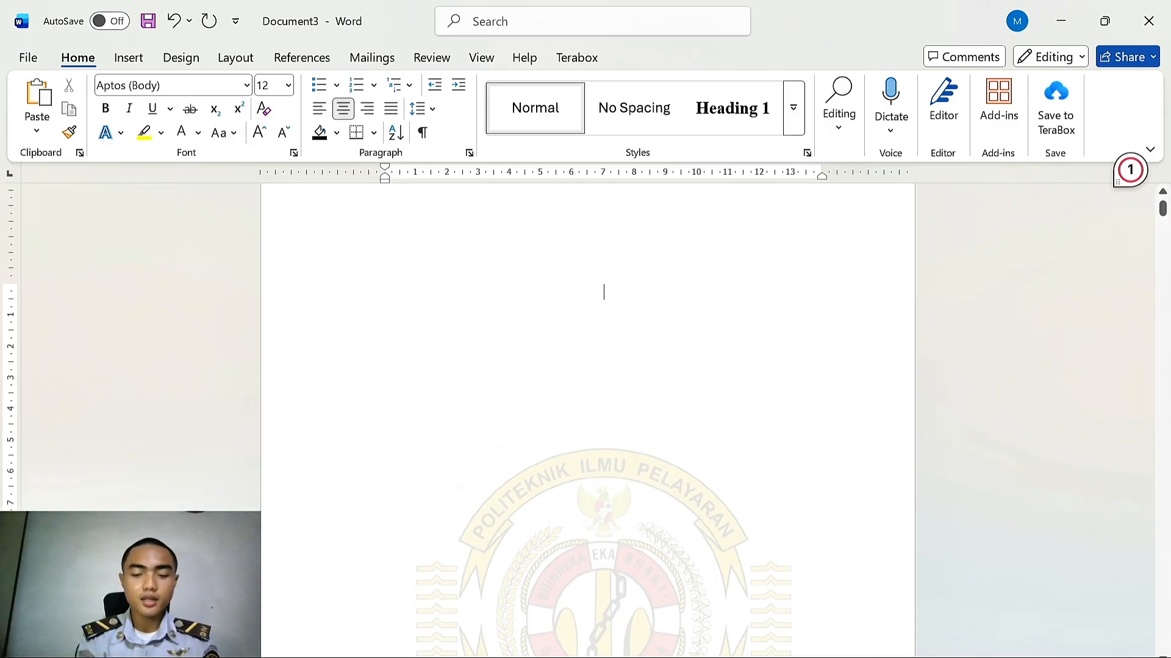
text(Penga)
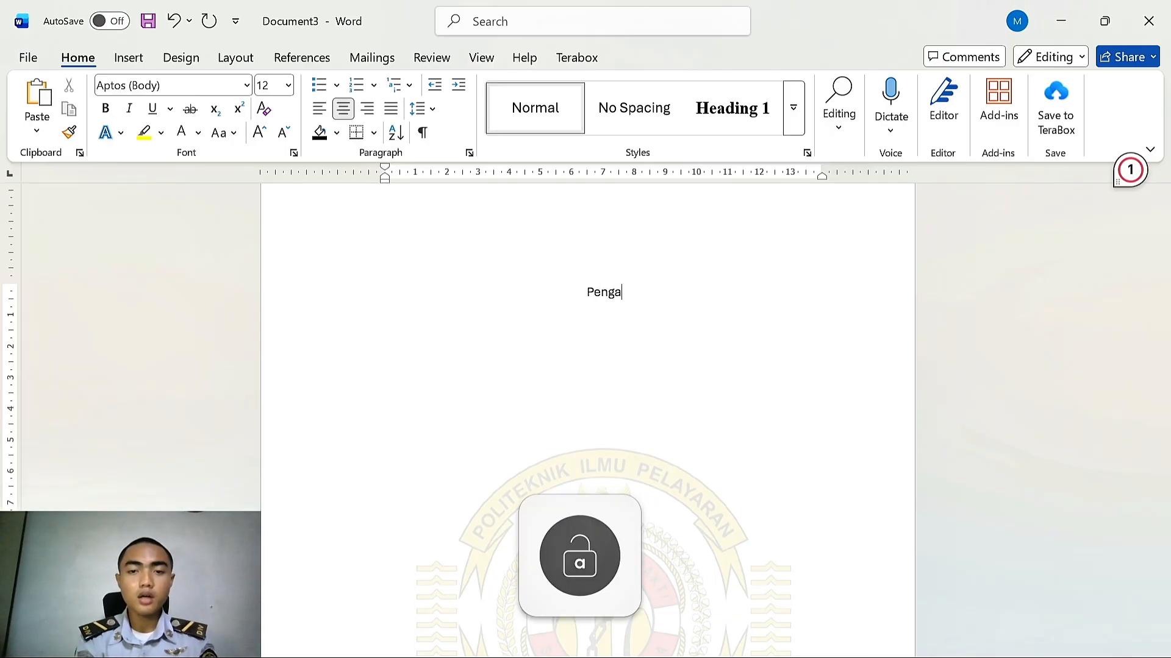
text(ruh pemb)
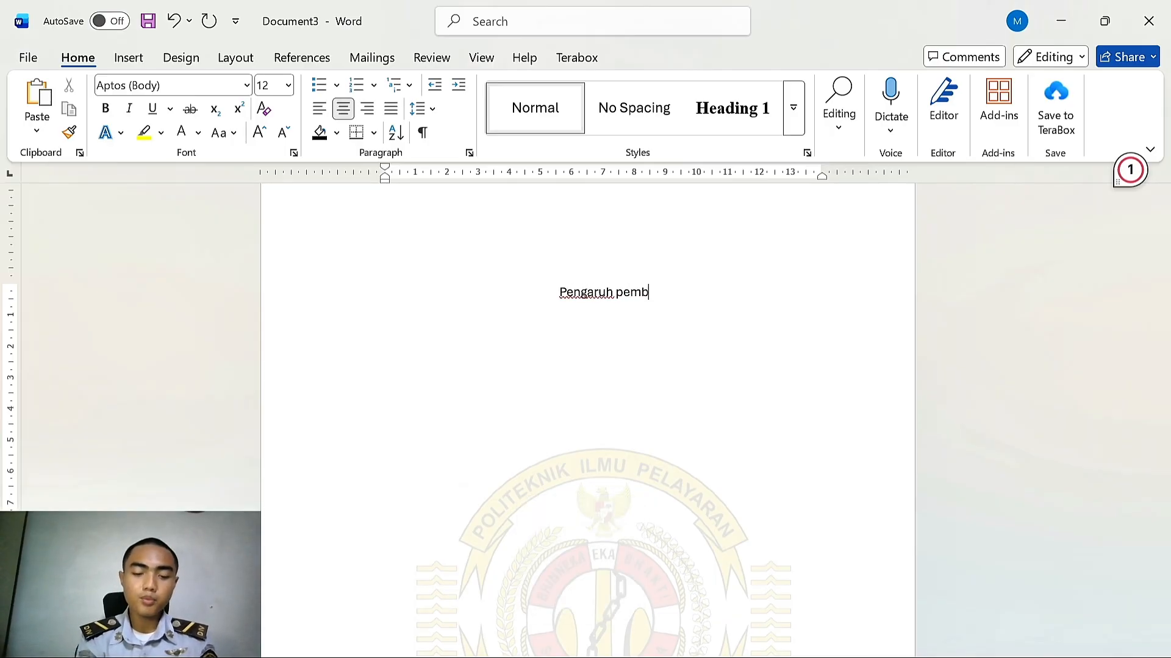
text(uatan skripsi )
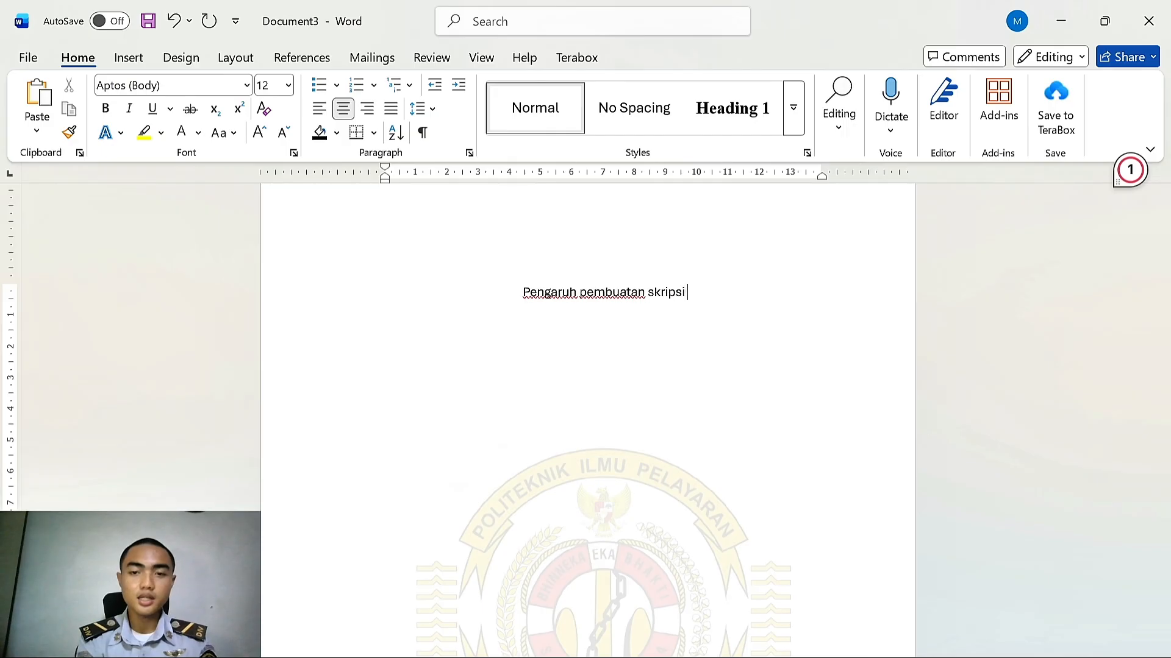
text(yang dilakukan)
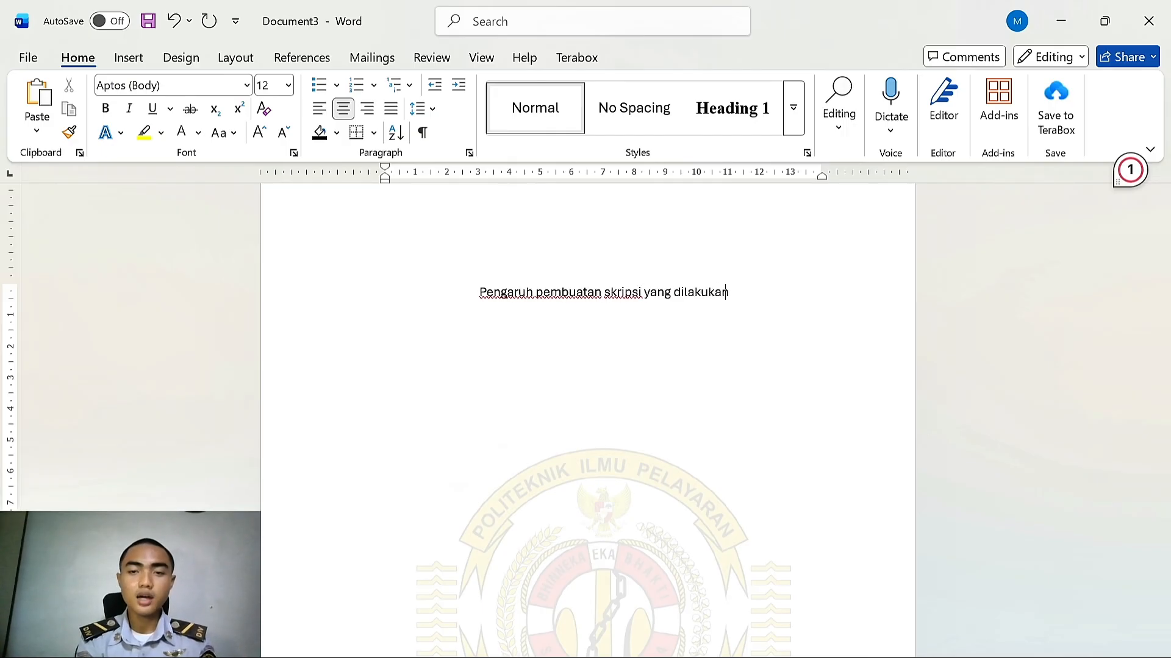
text( di kampus)
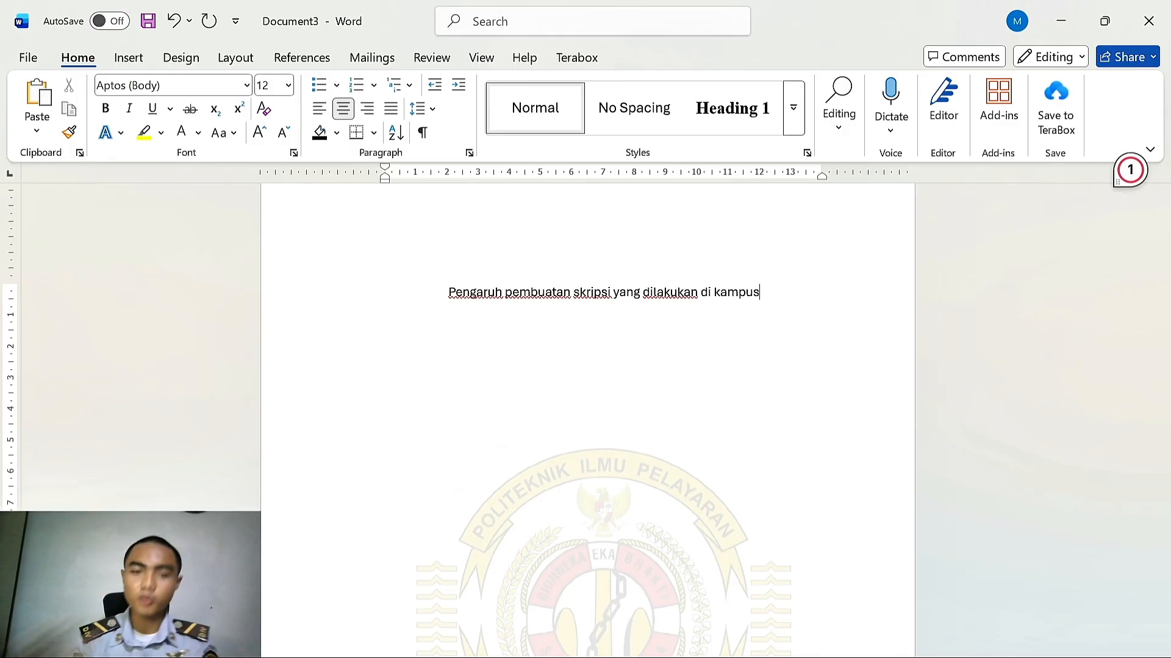
Format the thesis title as Times New Roman, bold, 14 pt
drag(745, 276, 448, 291)
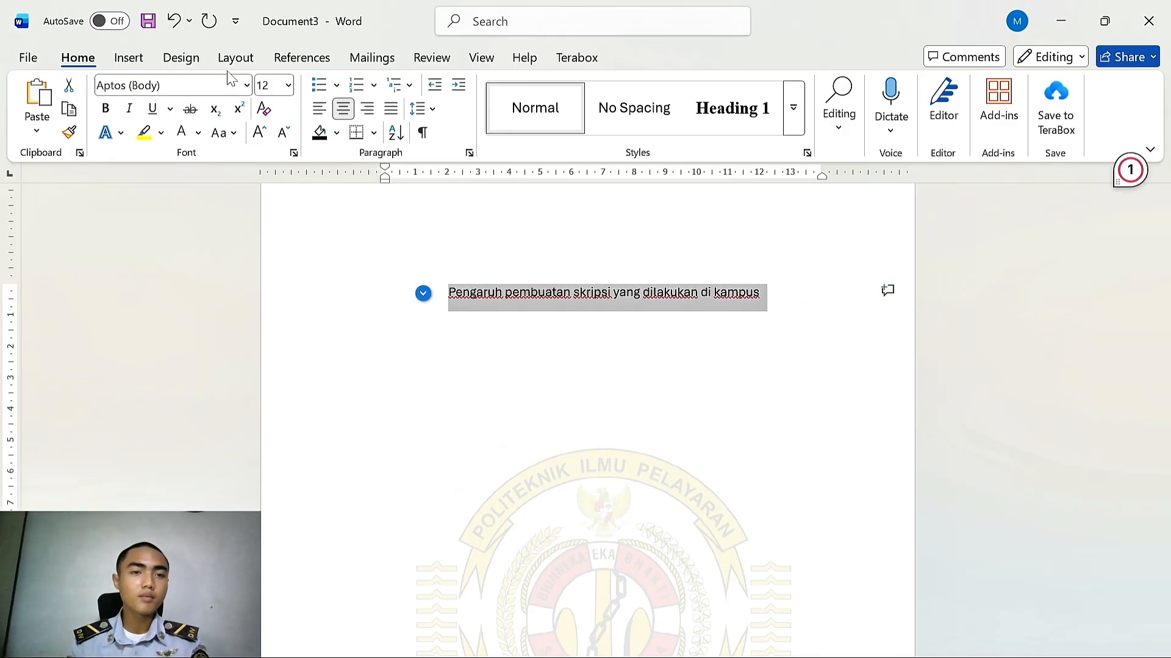
click(247, 85)
click(140, 213)
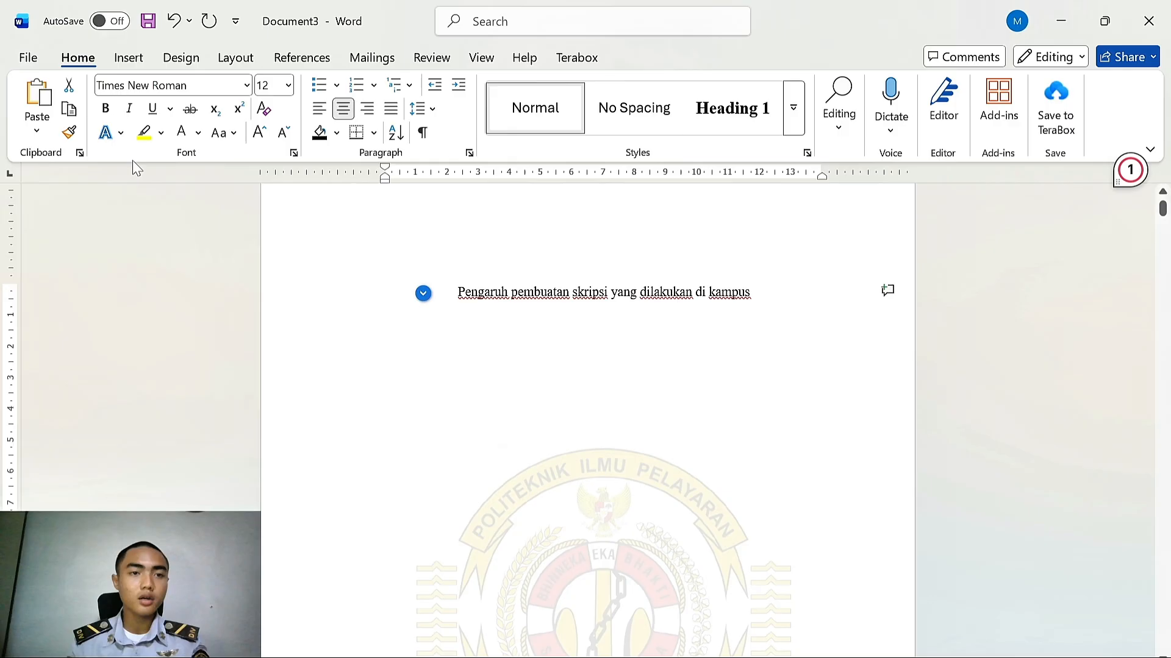
click(105, 110)
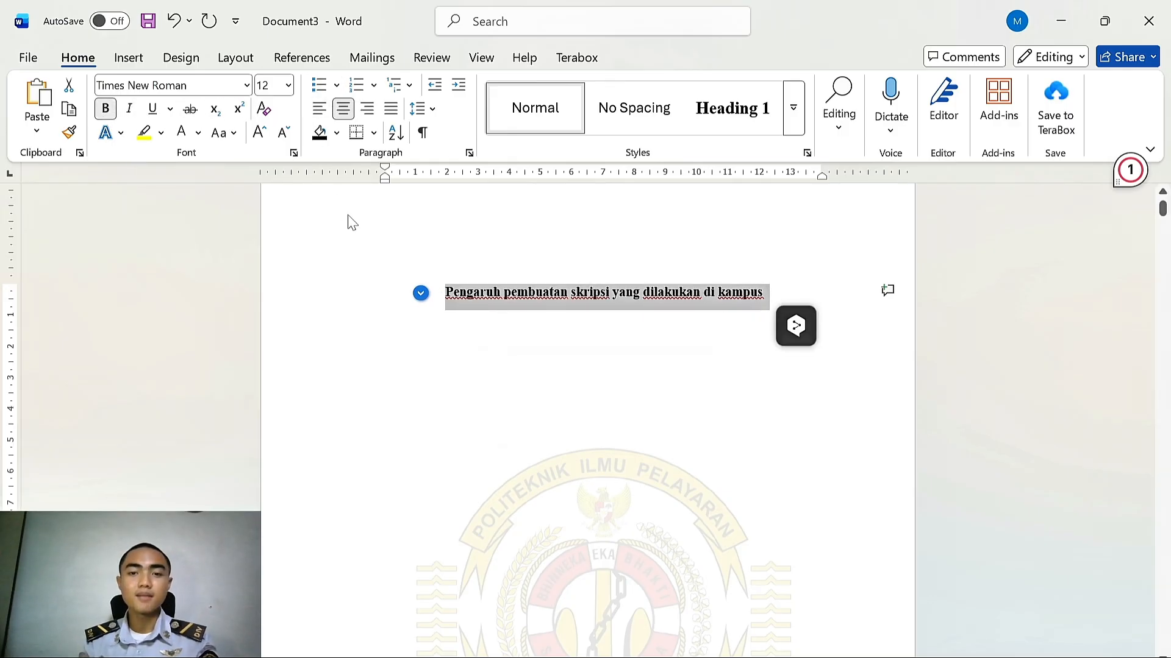
click(287, 86)
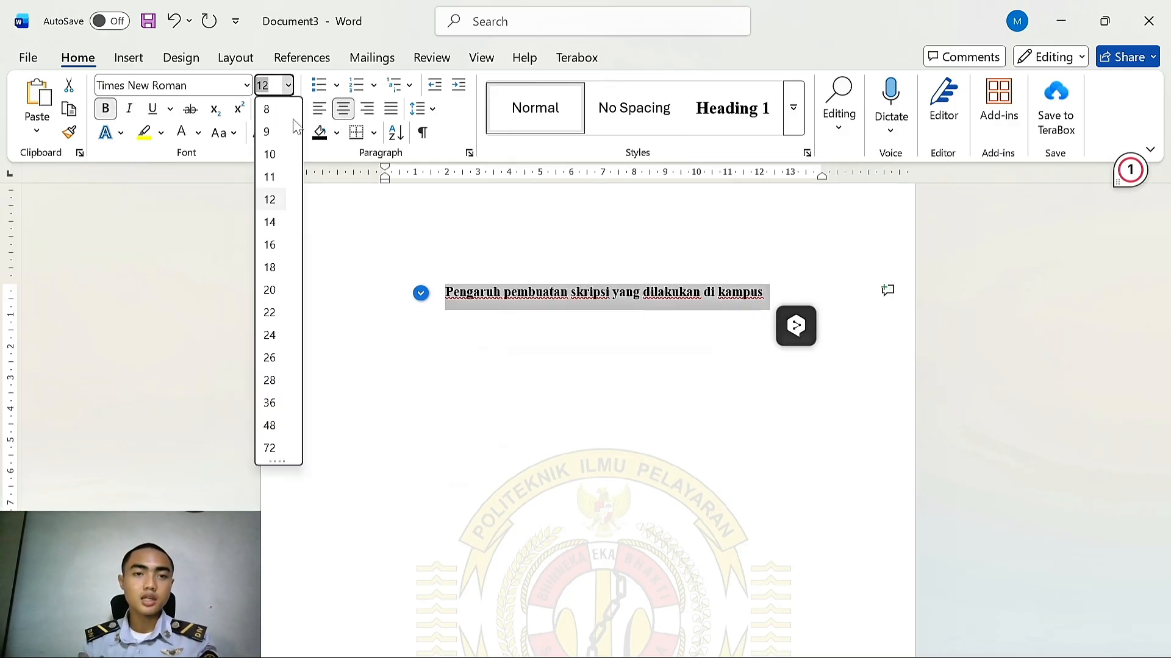
click(276, 198)
click(288, 85)
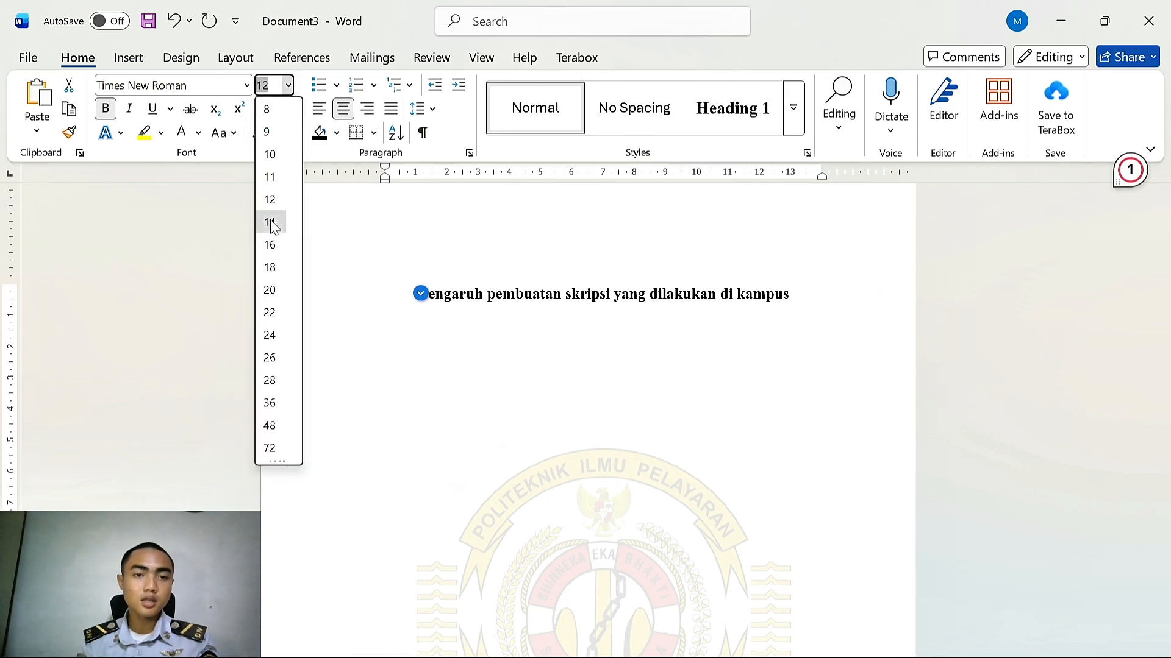
click(272, 221)
Change the thesis title's case to uppercase
click(232, 132)
click(256, 206)
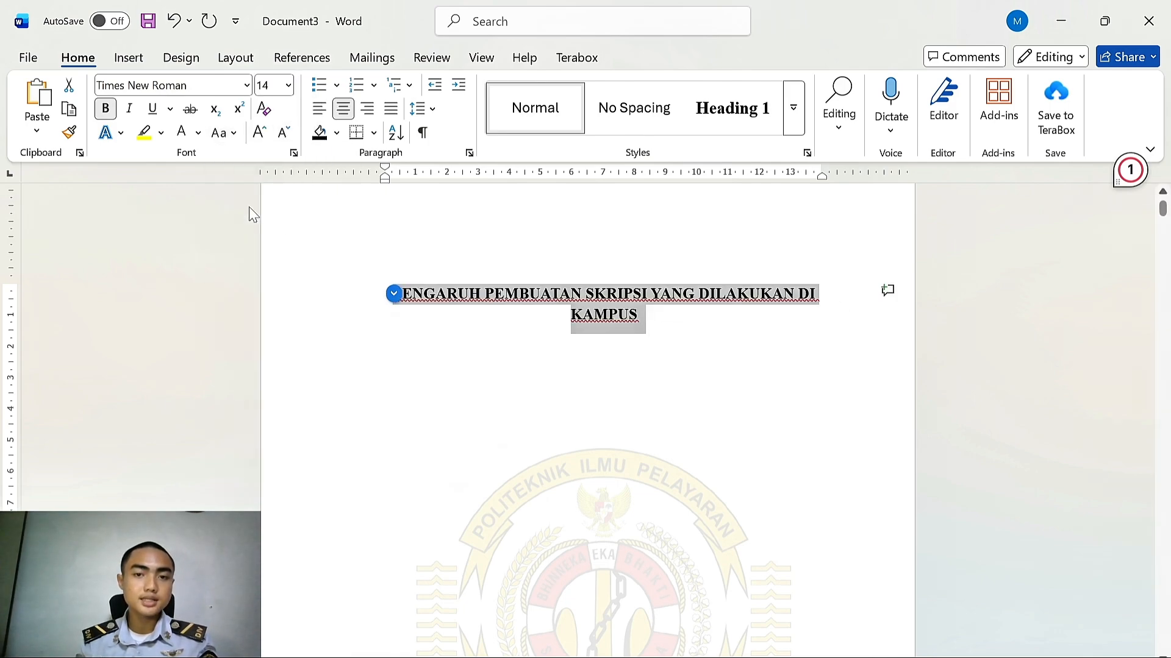
click(630, 299)
scroll(635, 327, down, 5)
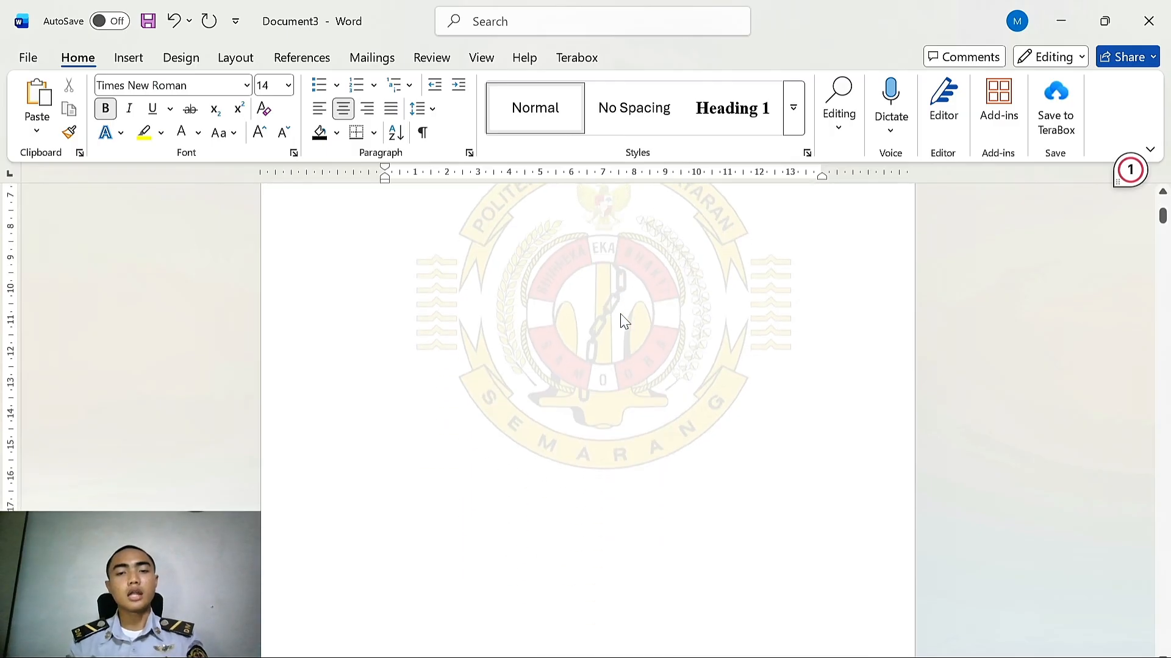
scroll(609, 319, up, 2)
scroll(606, 320, up, 4)
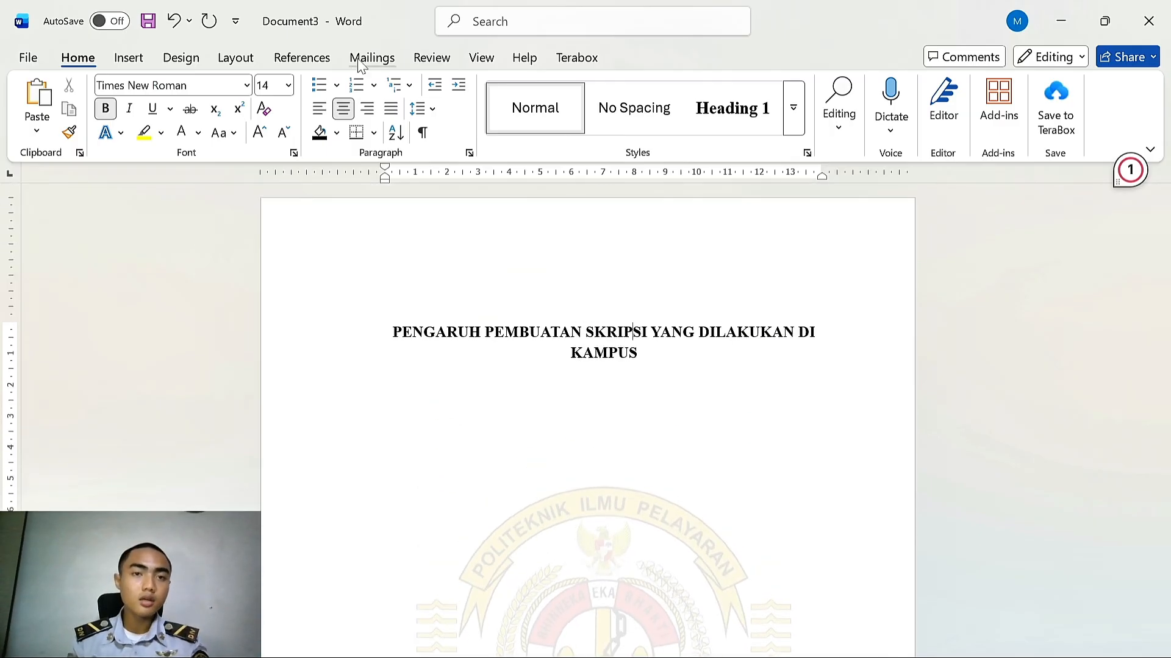
Browse the document's headings in the Navigation Pane, then close the pane at the title page
click(332, 61)
click(480, 57)
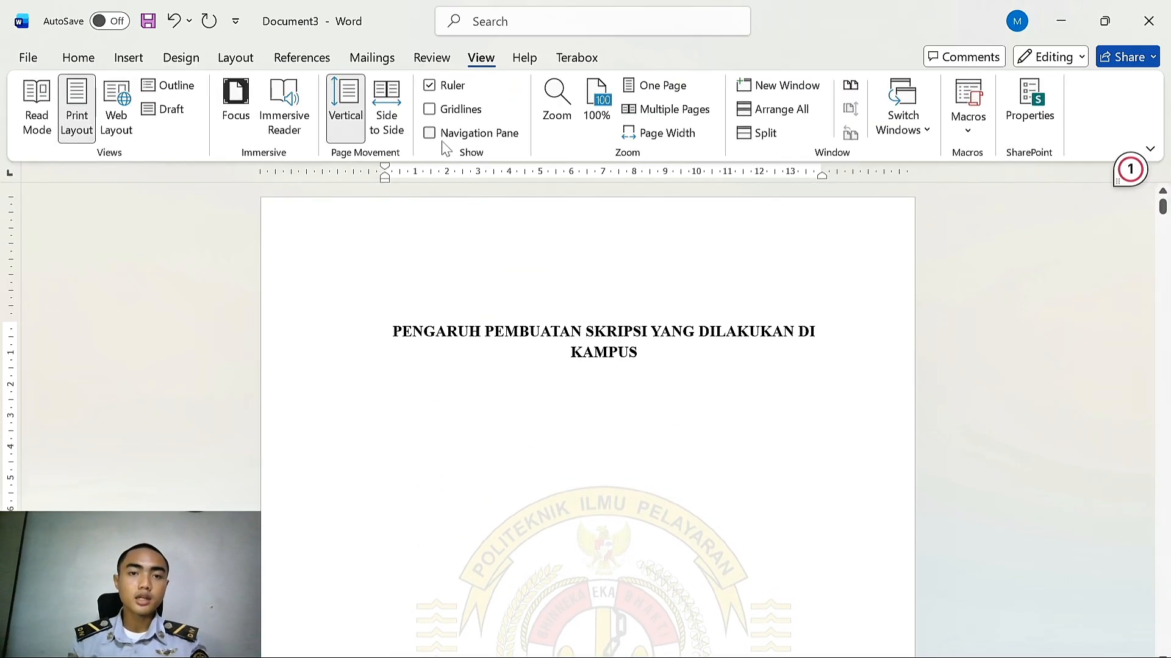
click(429, 133)
click(189, 300)
click(184, 337)
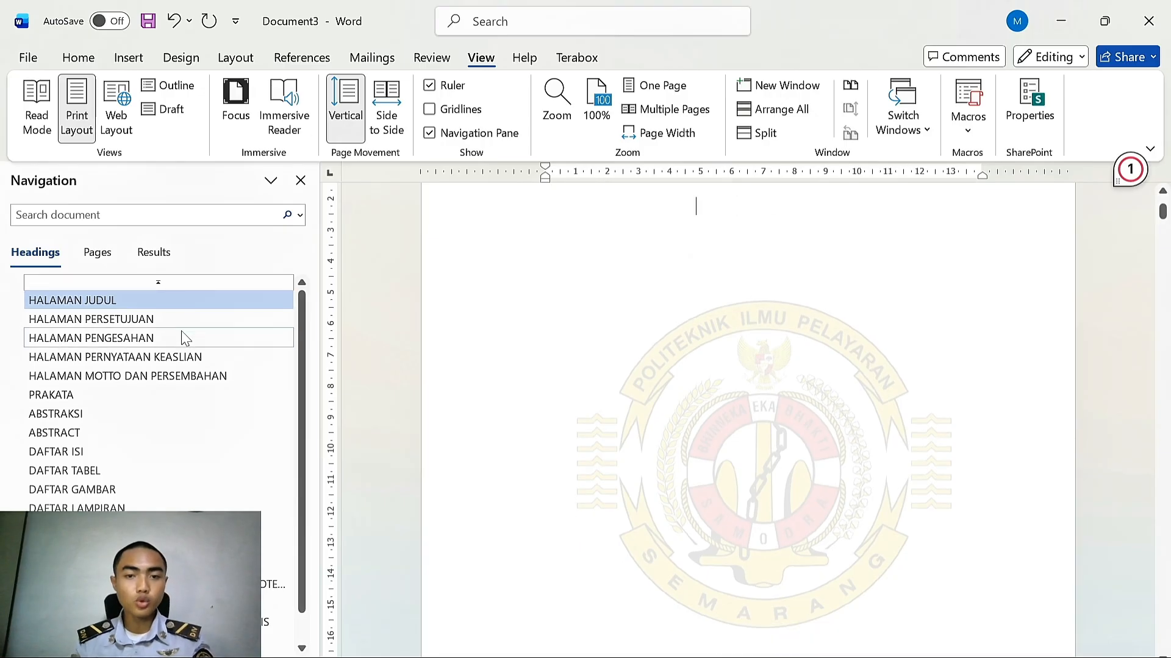
click(195, 357)
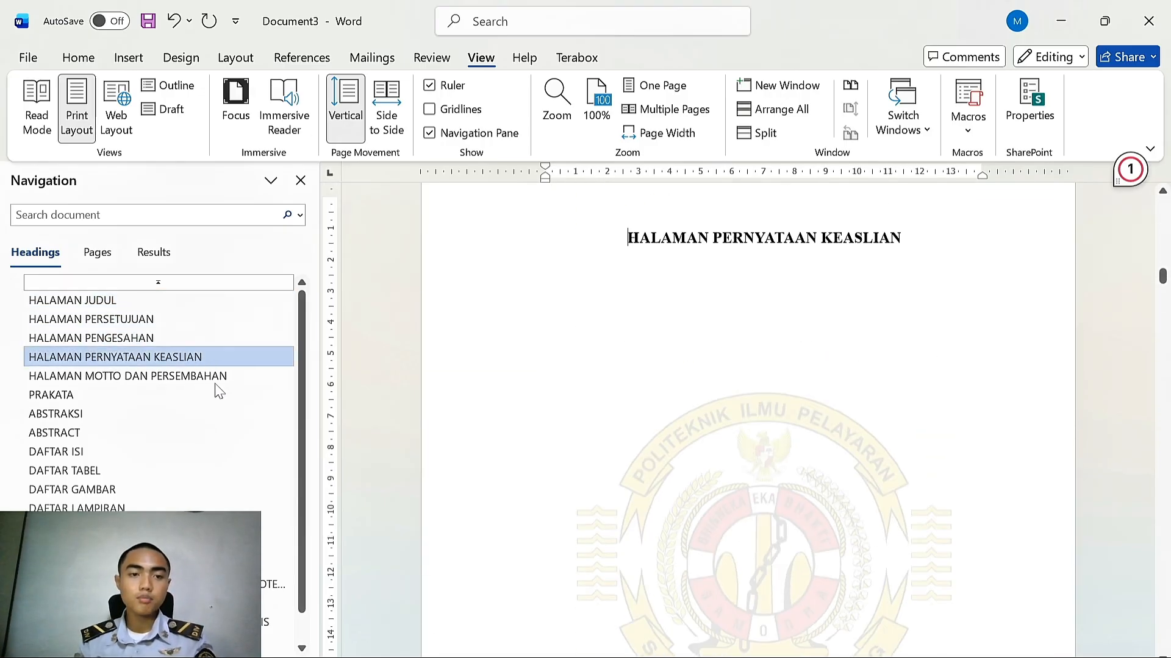
click(229, 376)
scroll(584, 389, down, 2)
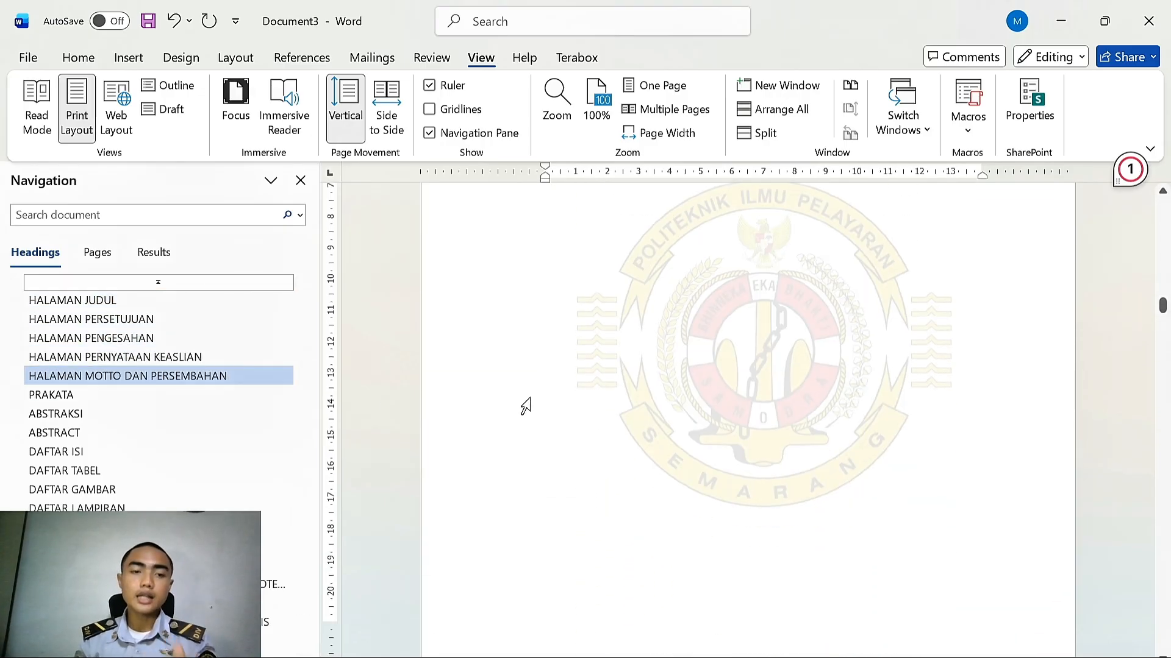
click(195, 395)
scroll(143, 468, down, 1)
click(144, 465)
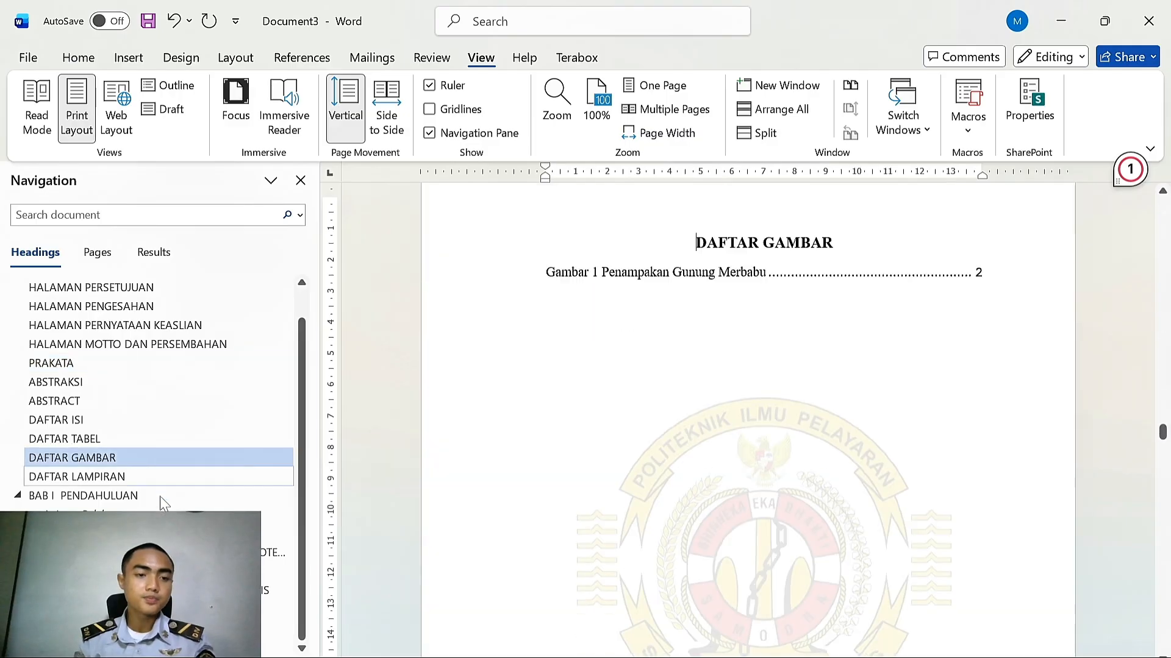
click(160, 497)
click(183, 609)
click(183, 647)
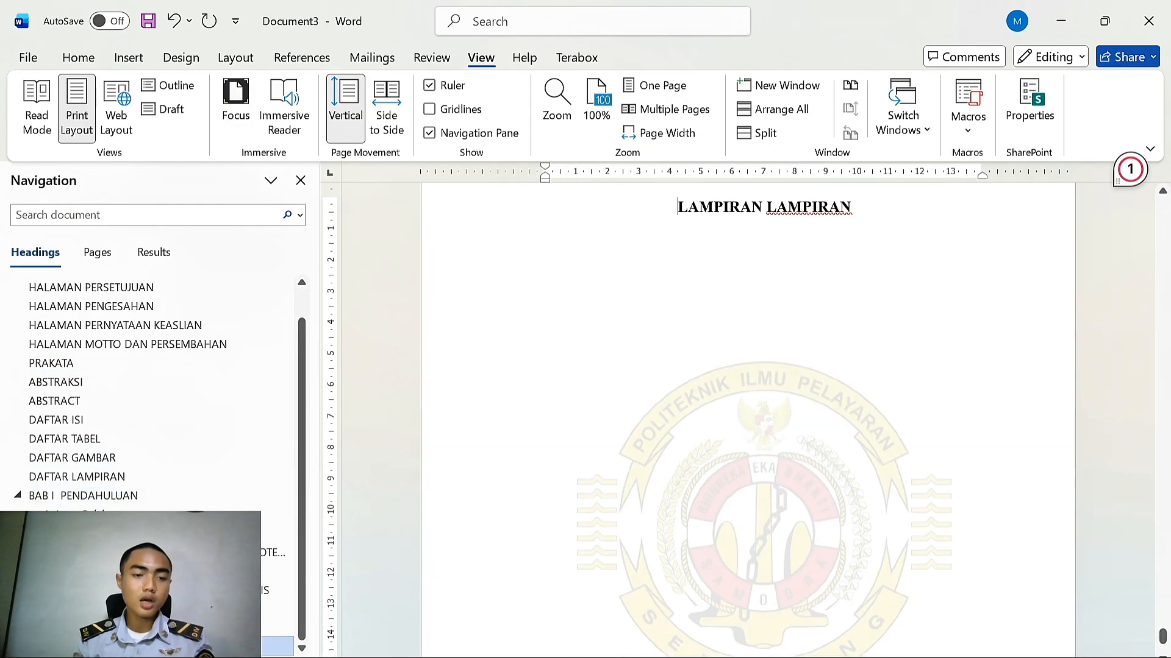
click(183, 628)
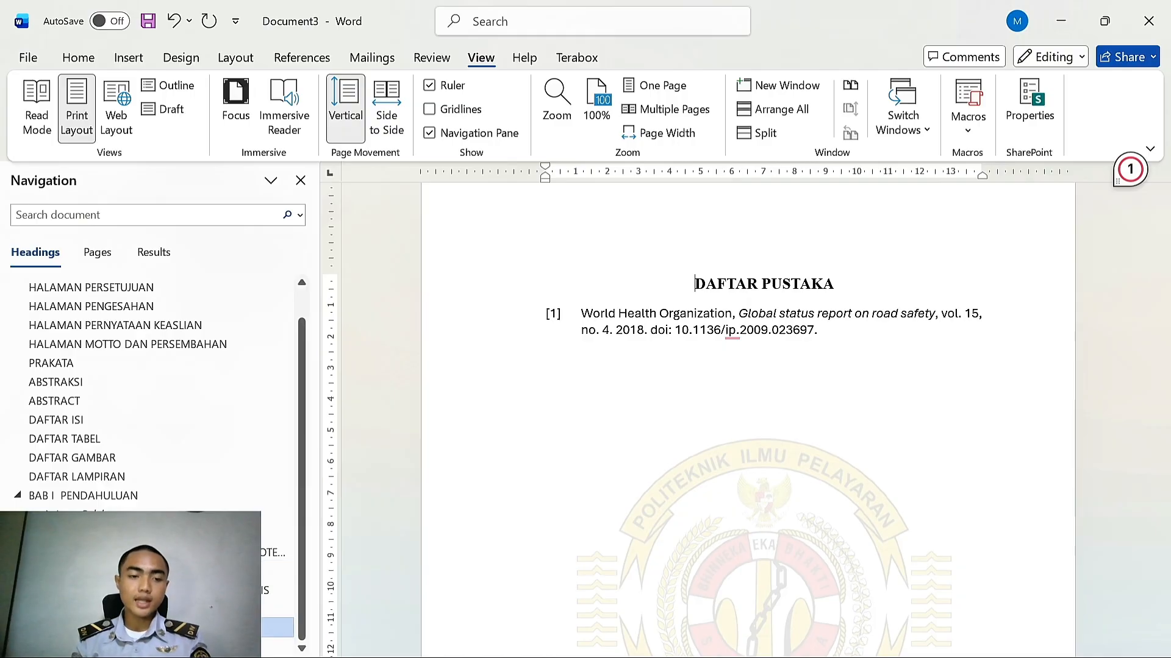
click(183, 610)
click(182, 591)
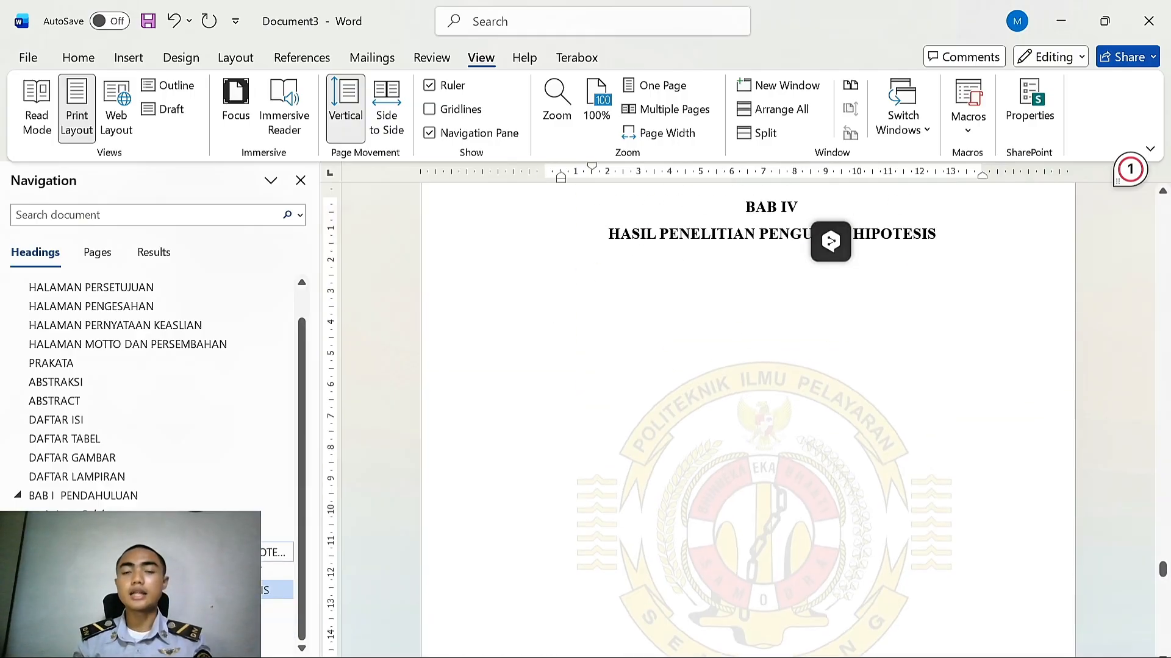
scroll(49, 408, up, 1)
click(126, 302)
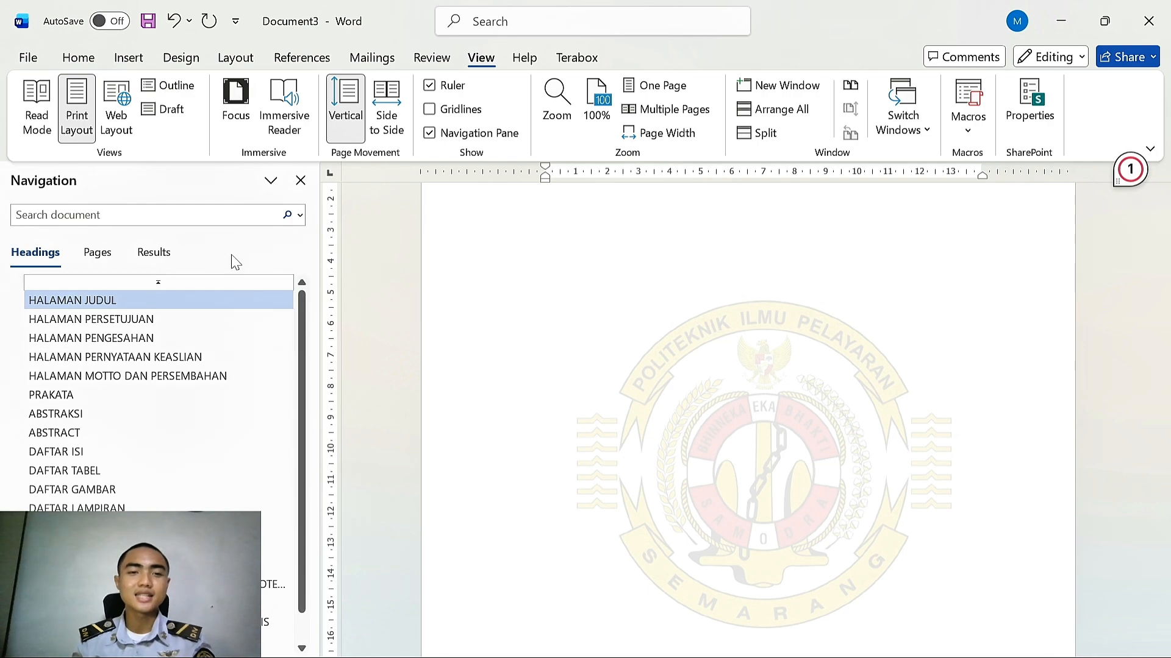
click(301, 181)
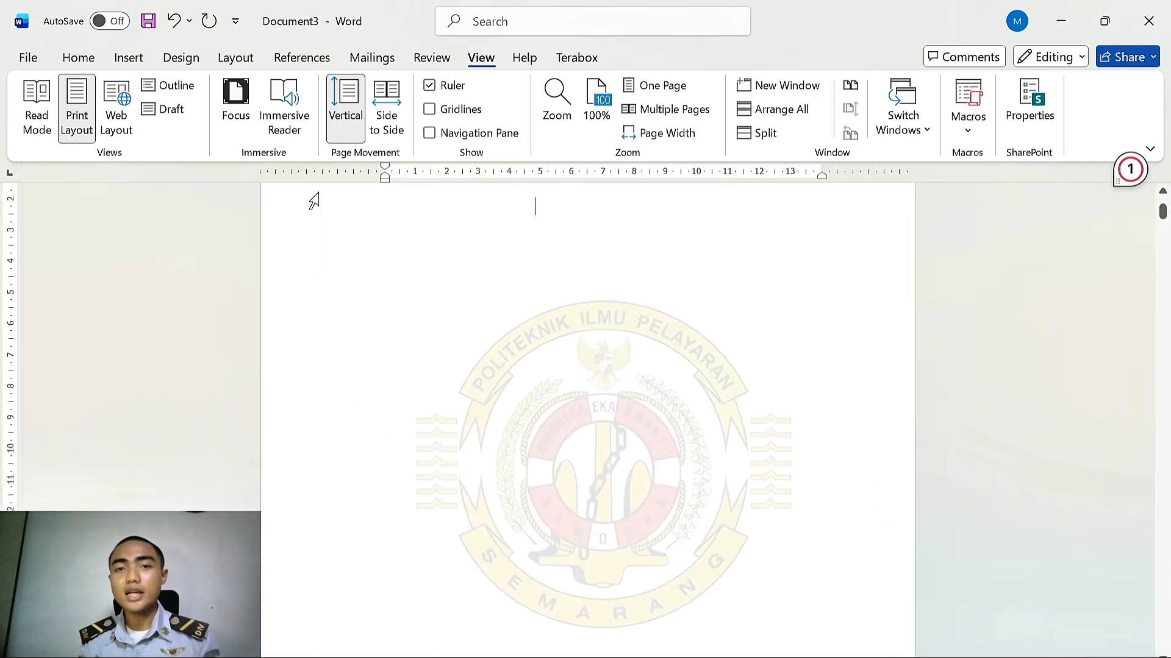
scroll(346, 220, up, 3)
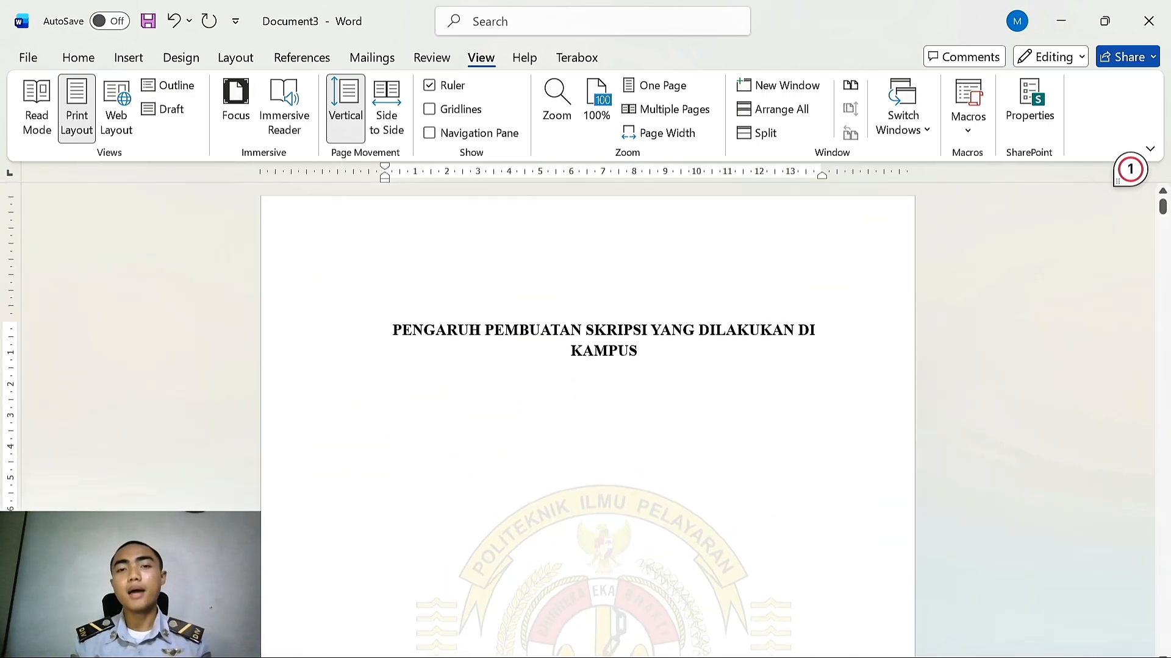